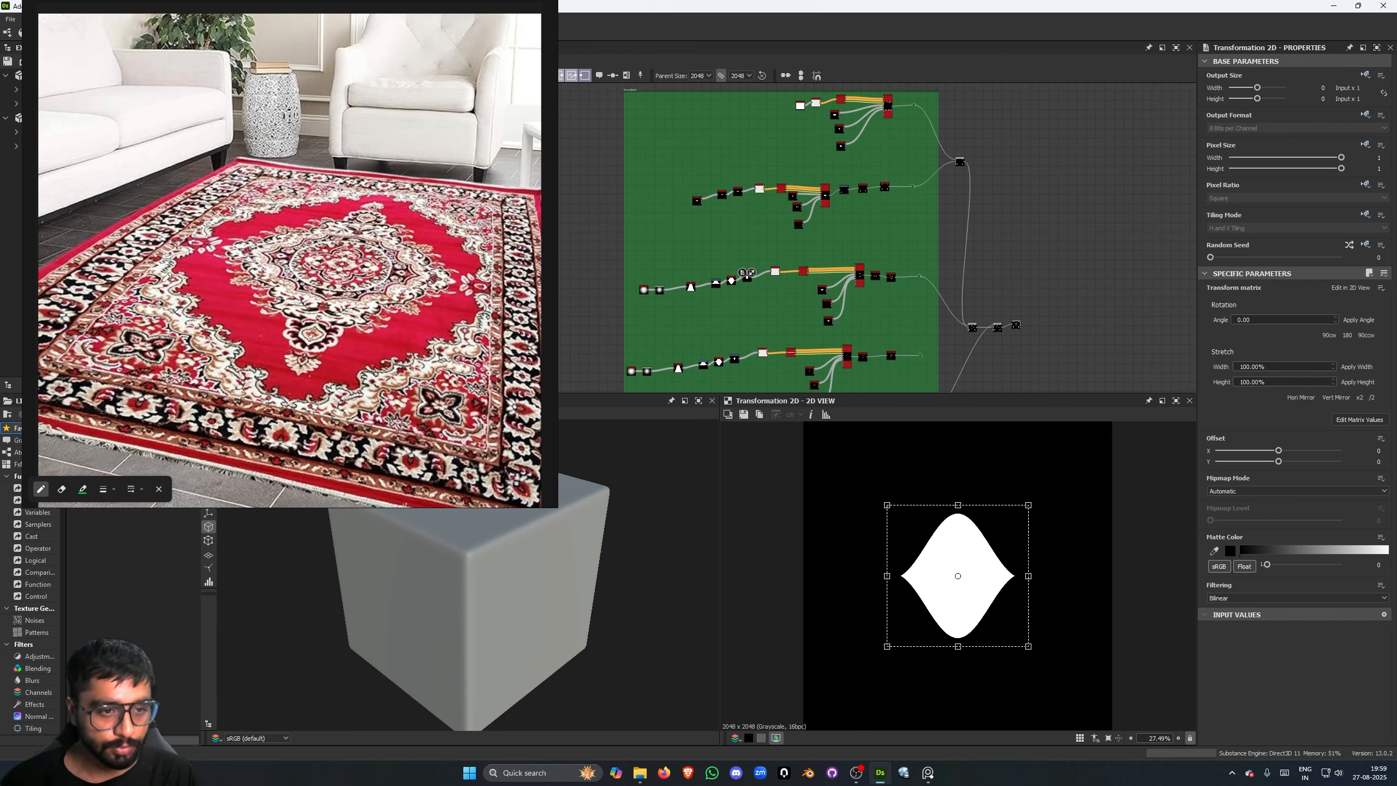
- Outline the central medallion and the red field around it on the carpet reference image, and undo the strokes
mouse_move(177, 317)
mouse_down()
mouse_move(330, 406)
mouse_move(478, 331)
mouse_move(505, 274)
mouse_move(454, 219)
mouse_move(386, 197)
mouse_move(198, 232)
mouse_move(313, 227)
mouse_move(434, 278)
mouse_move(388, 300)
mouse_move(257, 244)
mouse_up()
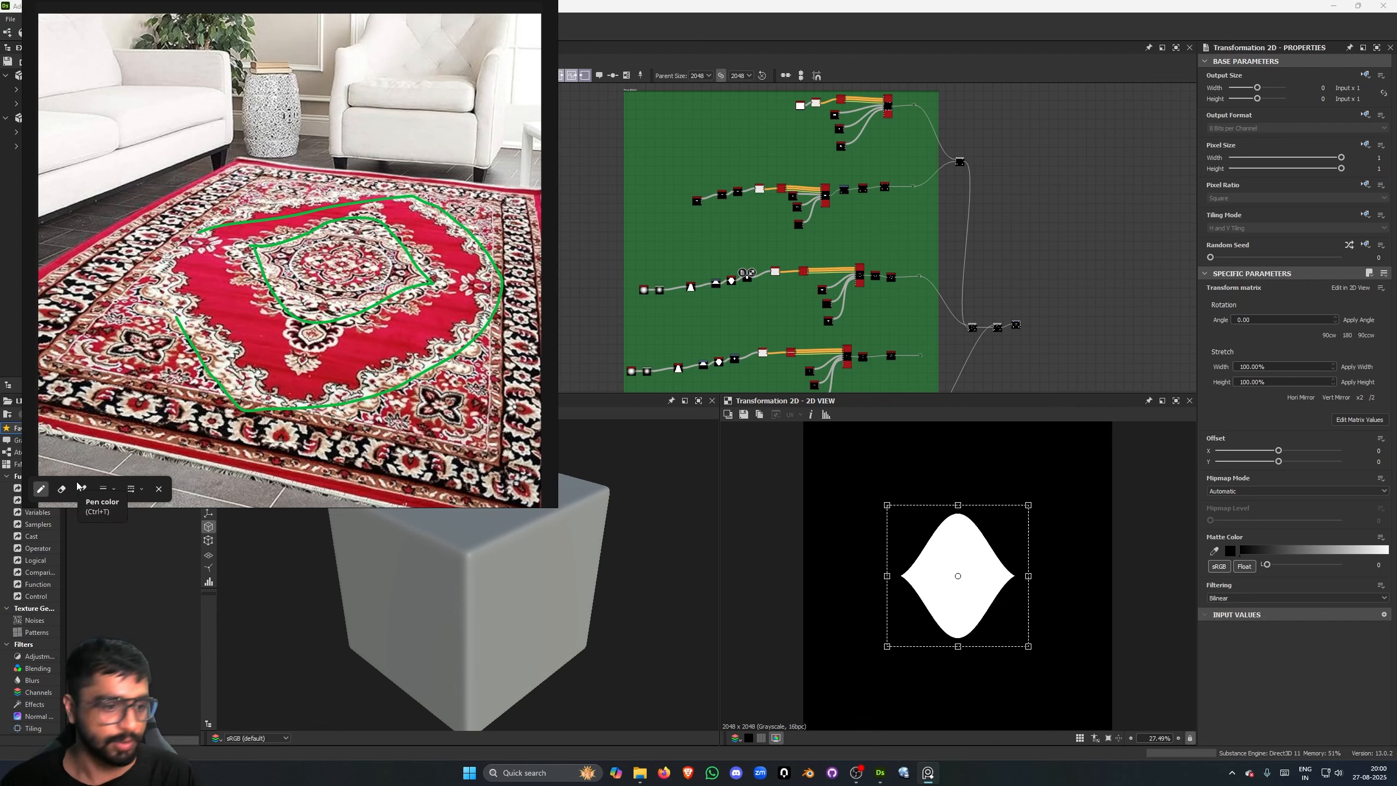
key(ctrl+z)
key(ctrl+z)
key(ctrl+z)
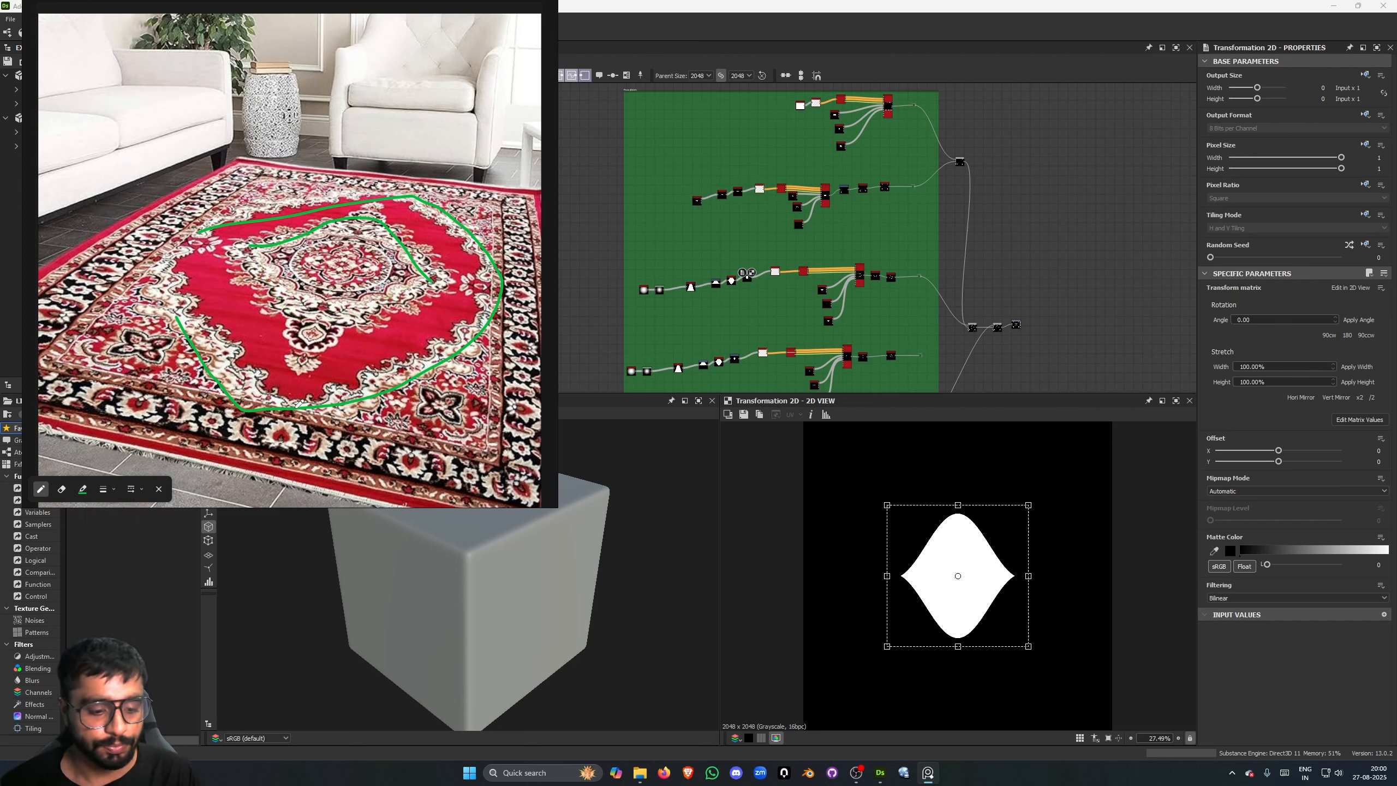
- Examine the green, blue, purple and pink node groups across the carpet graph
middle_drag(793, 145, 732, 126)
scroll(785, 188, down, 5)
scroll(659, 154, up, 1)
scroll(659, 157, up, 1)
middle_drag(659, 157, 670, 189)
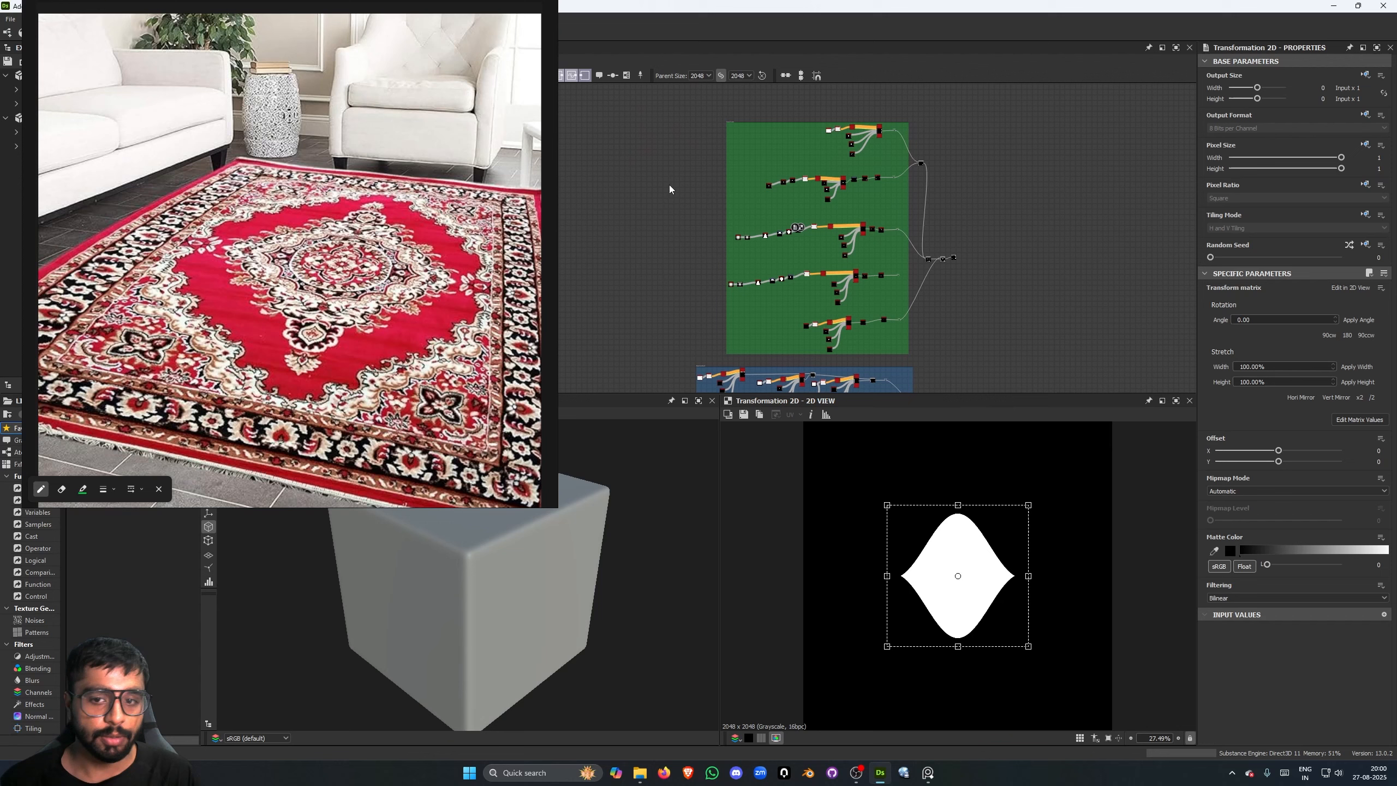
middle_drag(682, 247, 673, 130)
scroll(668, 212, down, 1)
middle_drag(657, 254, 656, 153)
middle_drag(683, 307, 674, 231)
middle_drag(735, 268, 700, 239)
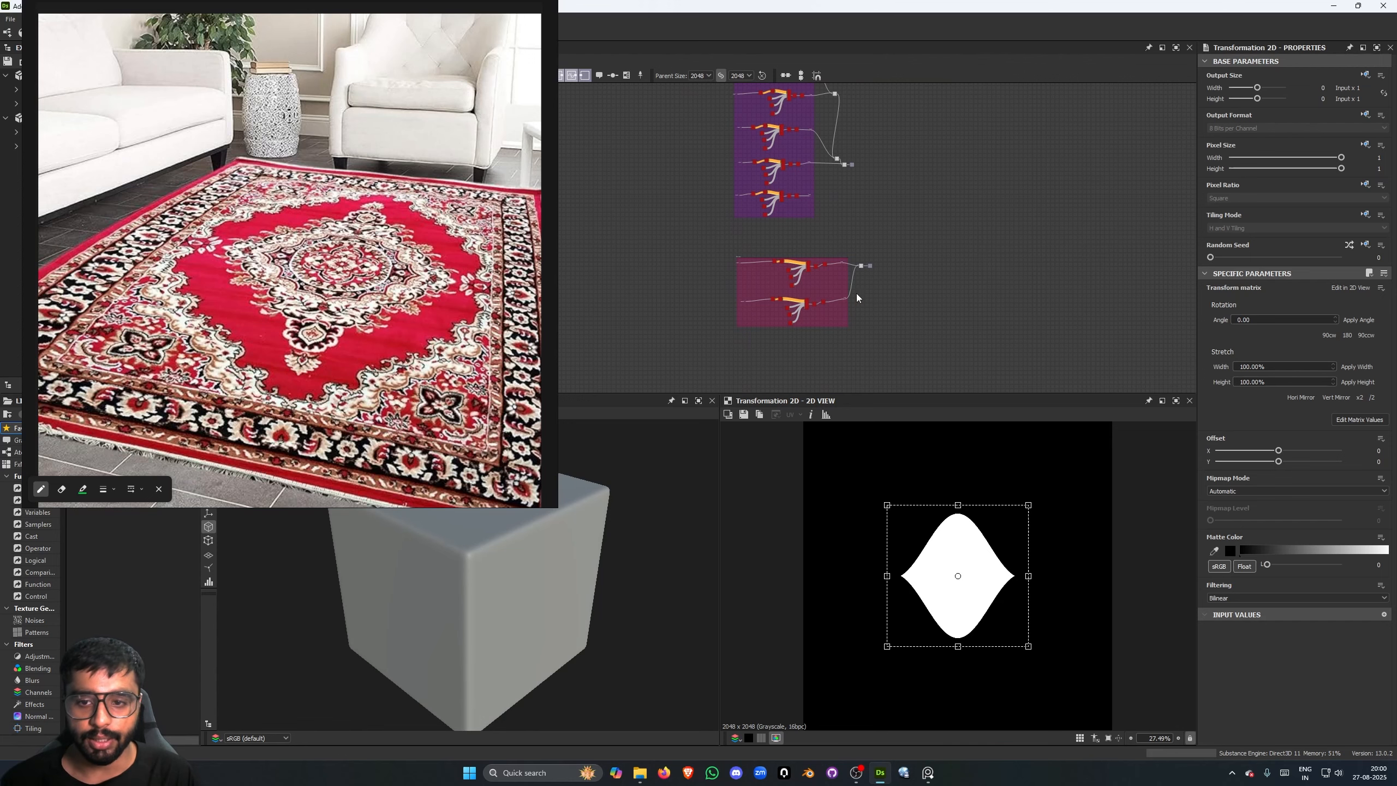
middle_drag(639, 137, 668, 213)
middle_drag(659, 273, 622, 179)
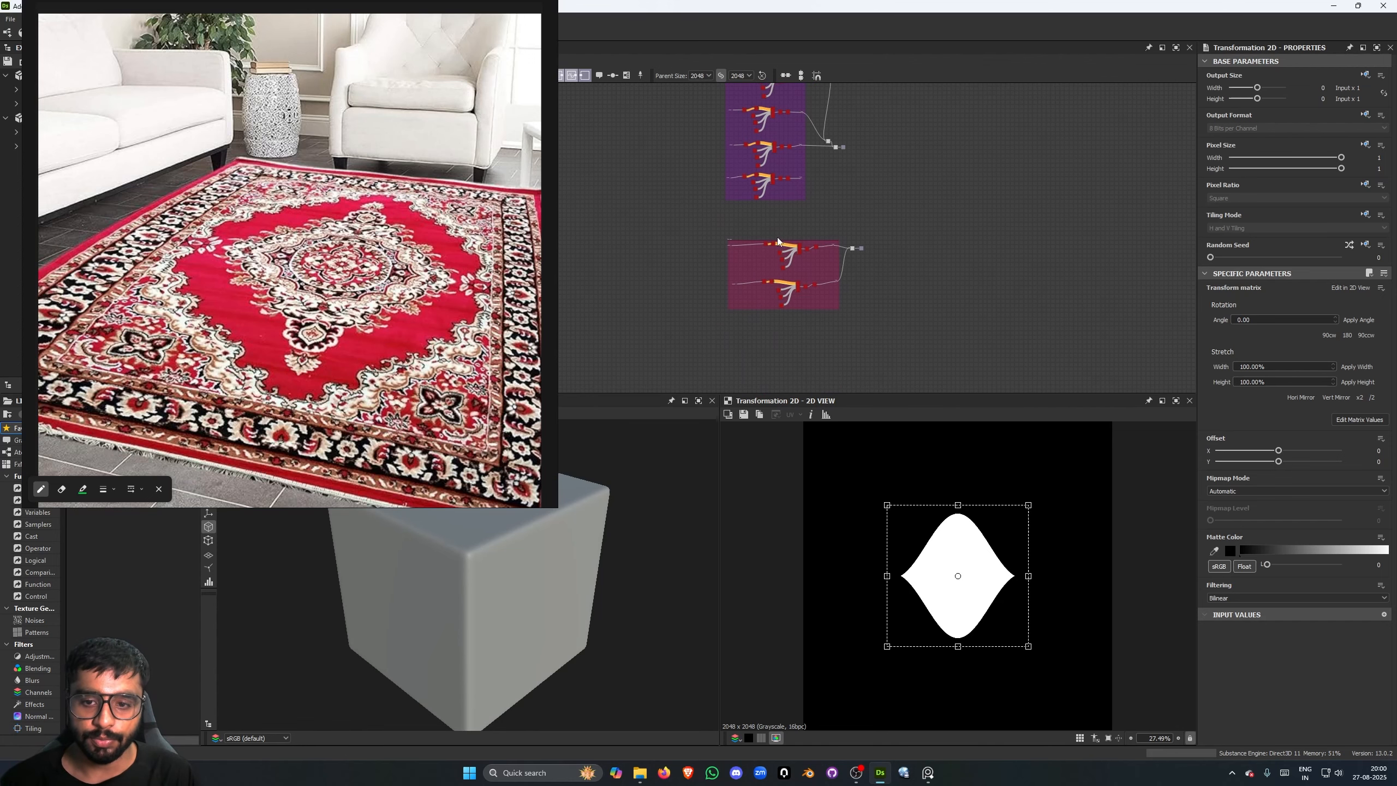
middle_drag(834, 224, 855, 284)
middle_drag(859, 202, 885, 332)
middle_drag(911, 255, 911, 418)
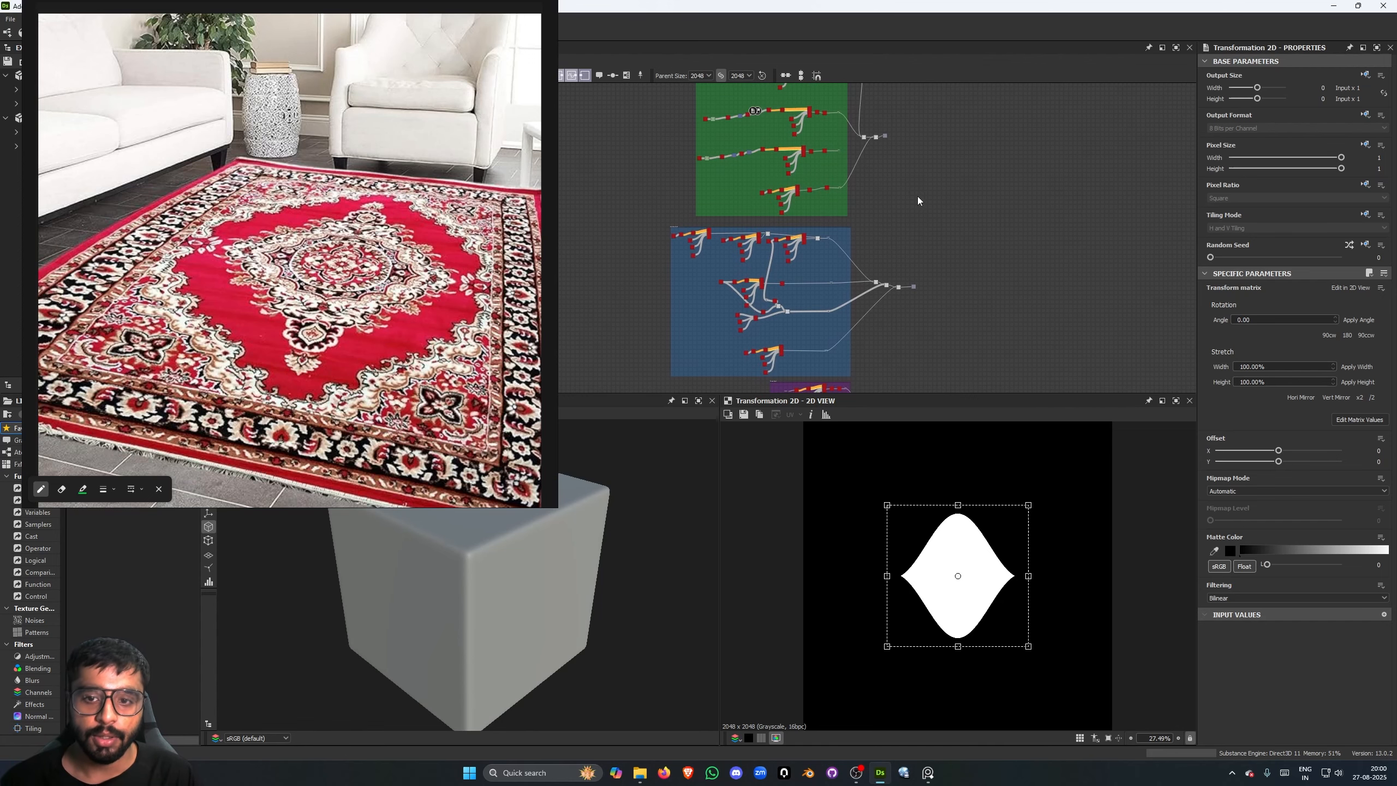
middle_drag(917, 197, 931, 321)
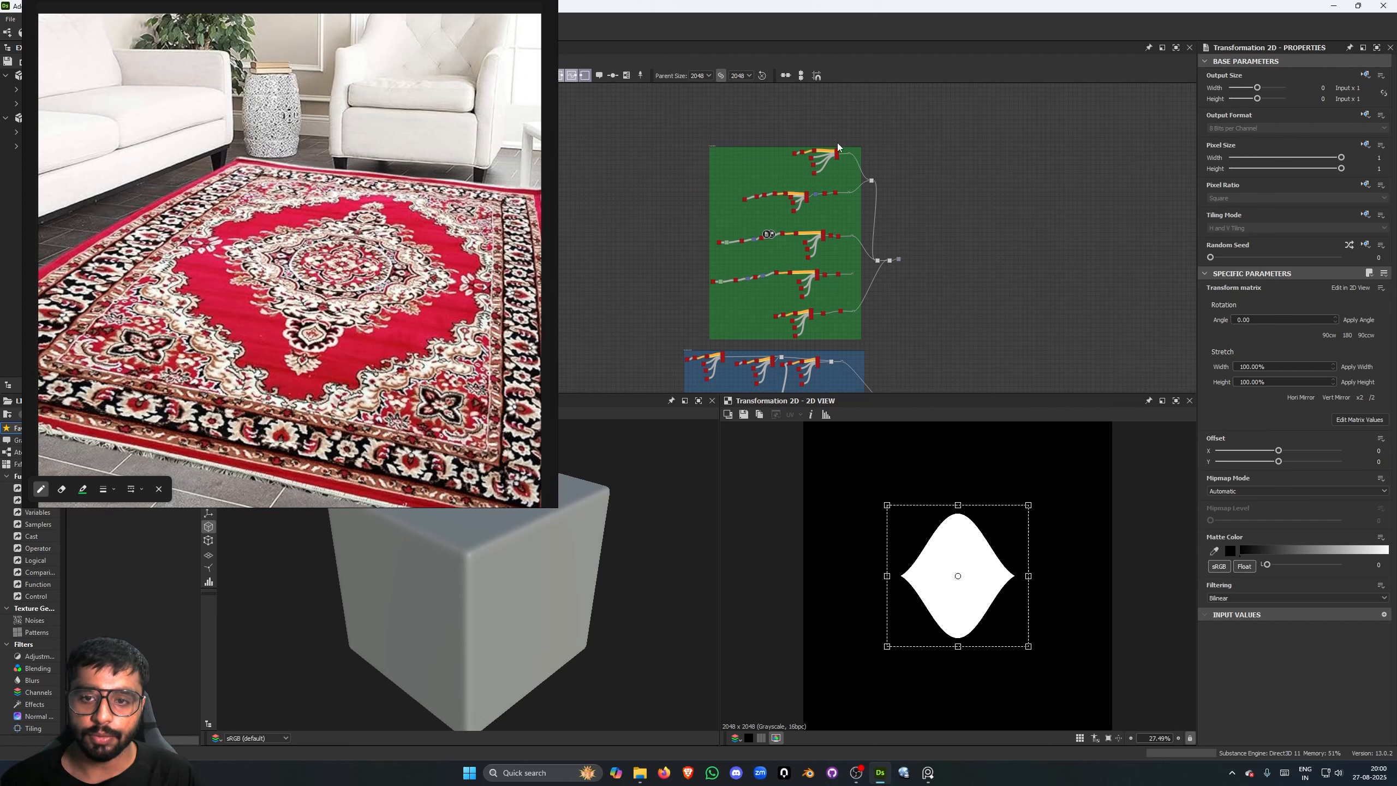
- Outline the rectangular border band around the inner carpet on the reference image
scroll(762, 138, up, 3)
scroll(620, 154, up, 1)
scroll(799, 146, up, 2)
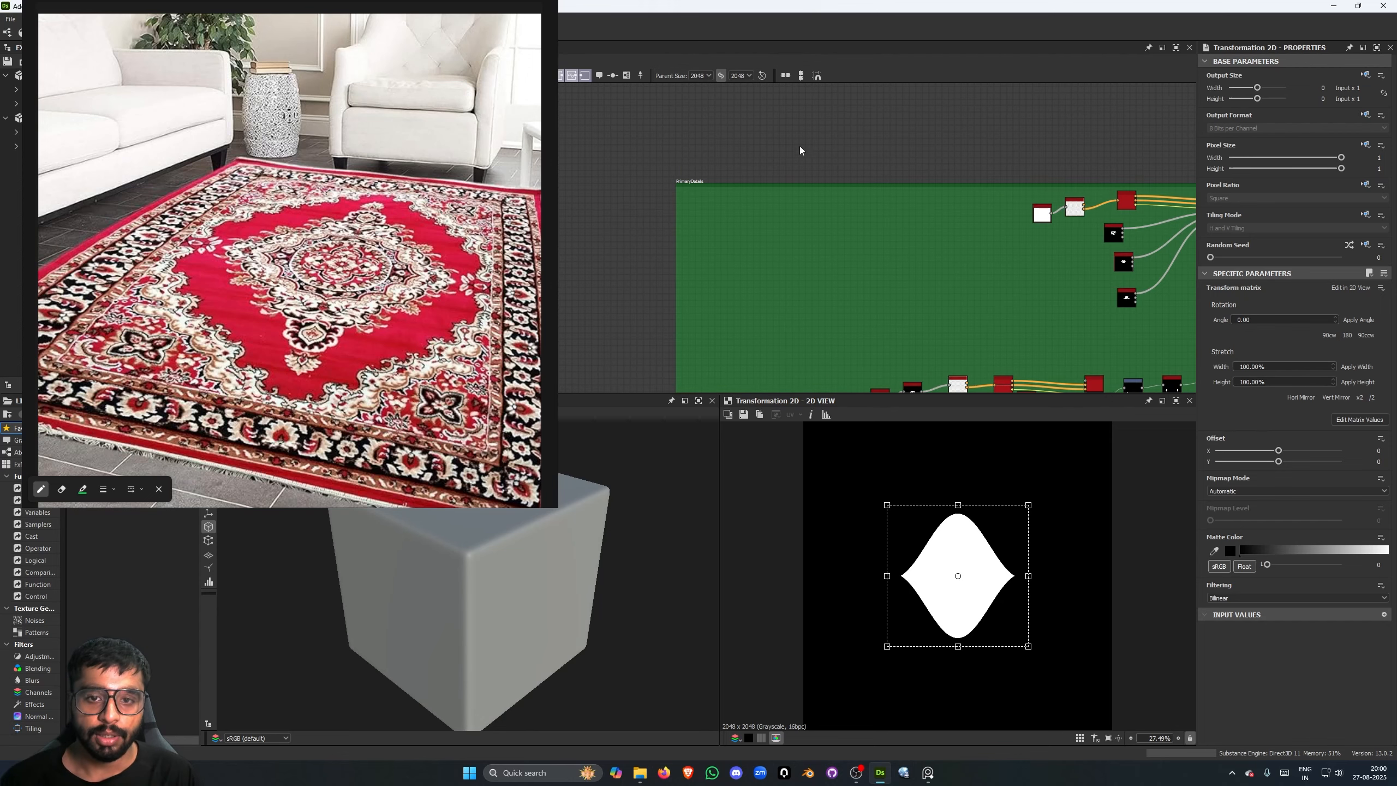
scroll(776, 165, up, 3)
scroll(776, 166, up, 3)
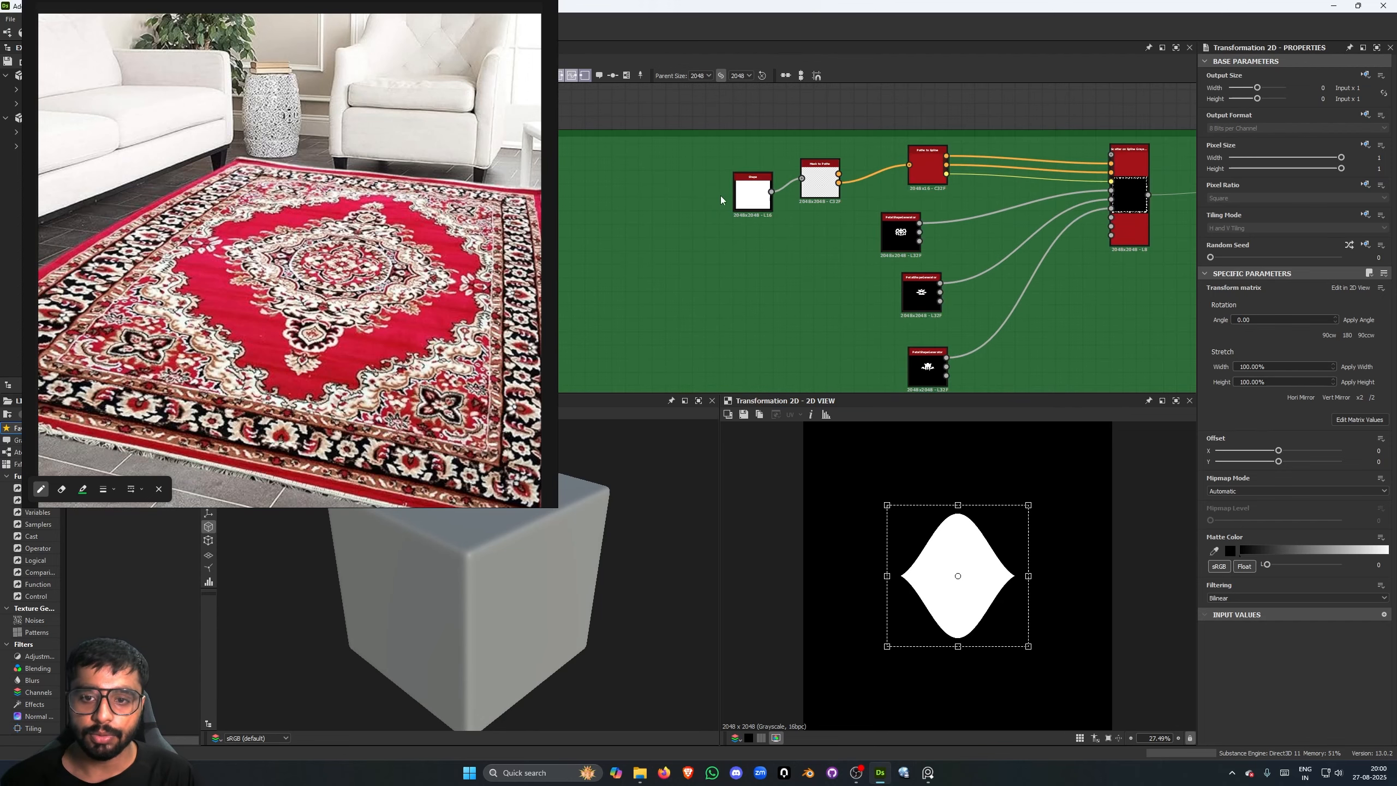
click(512, 201)
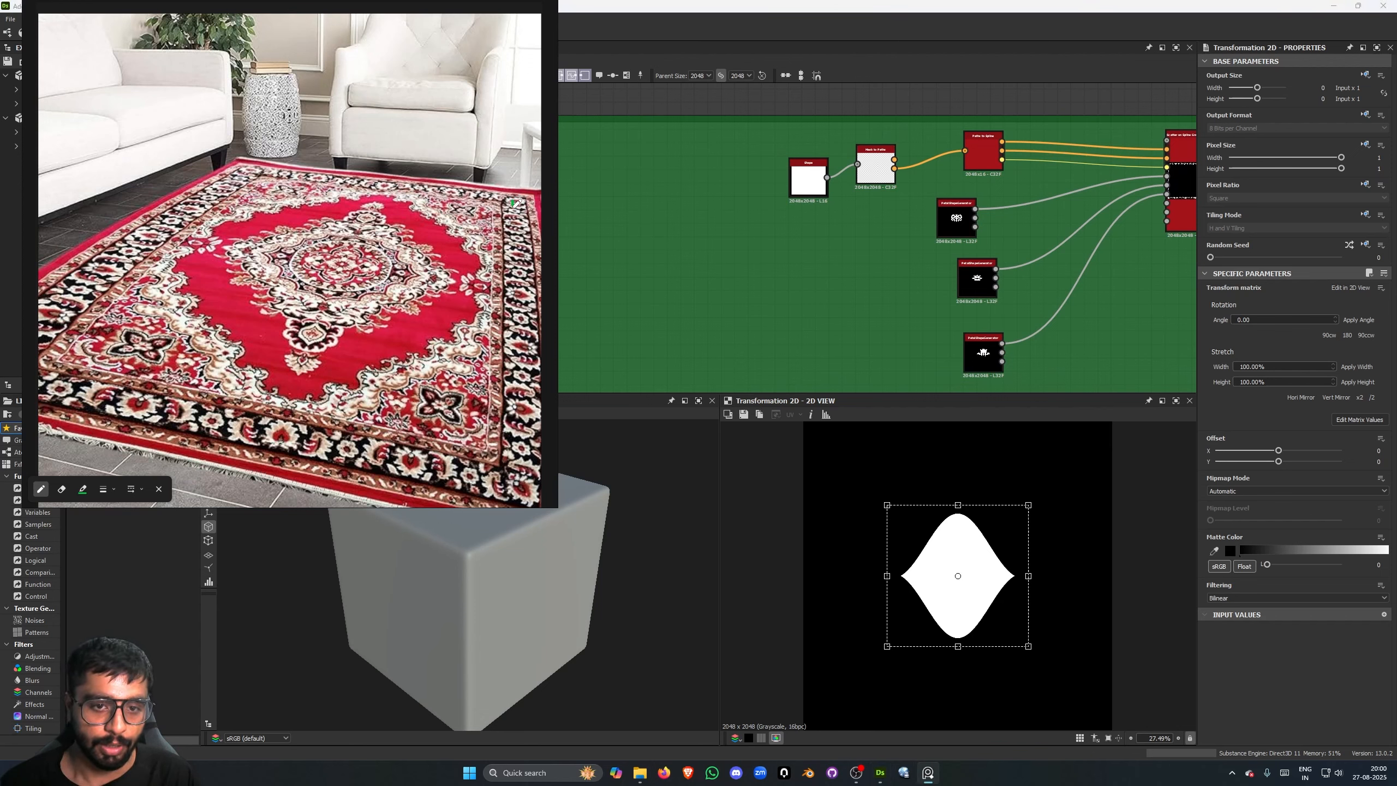
mouse_move(513, 202)
mouse_down()
mouse_move(515, 445)
mouse_move(448, 473)
mouse_move(40, 368)
mouse_move(173, 222)
mouse_move(241, 174)
mouse_move(500, 203)
mouse_up()
- Inspect the Shape, Mask to Paths and Scatter on Spline Grayscale nodes of the green frame's first chain
click(805, 171)
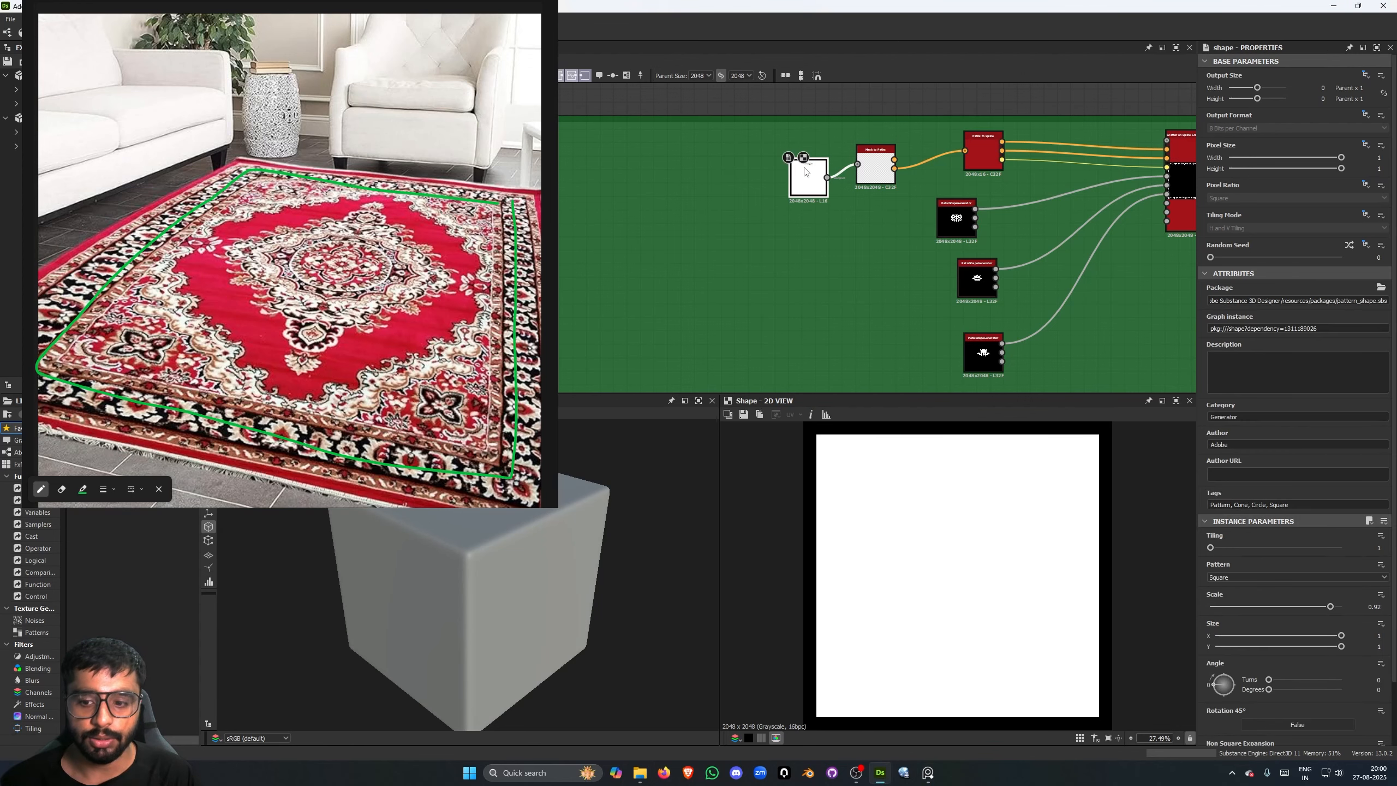
click(879, 181)
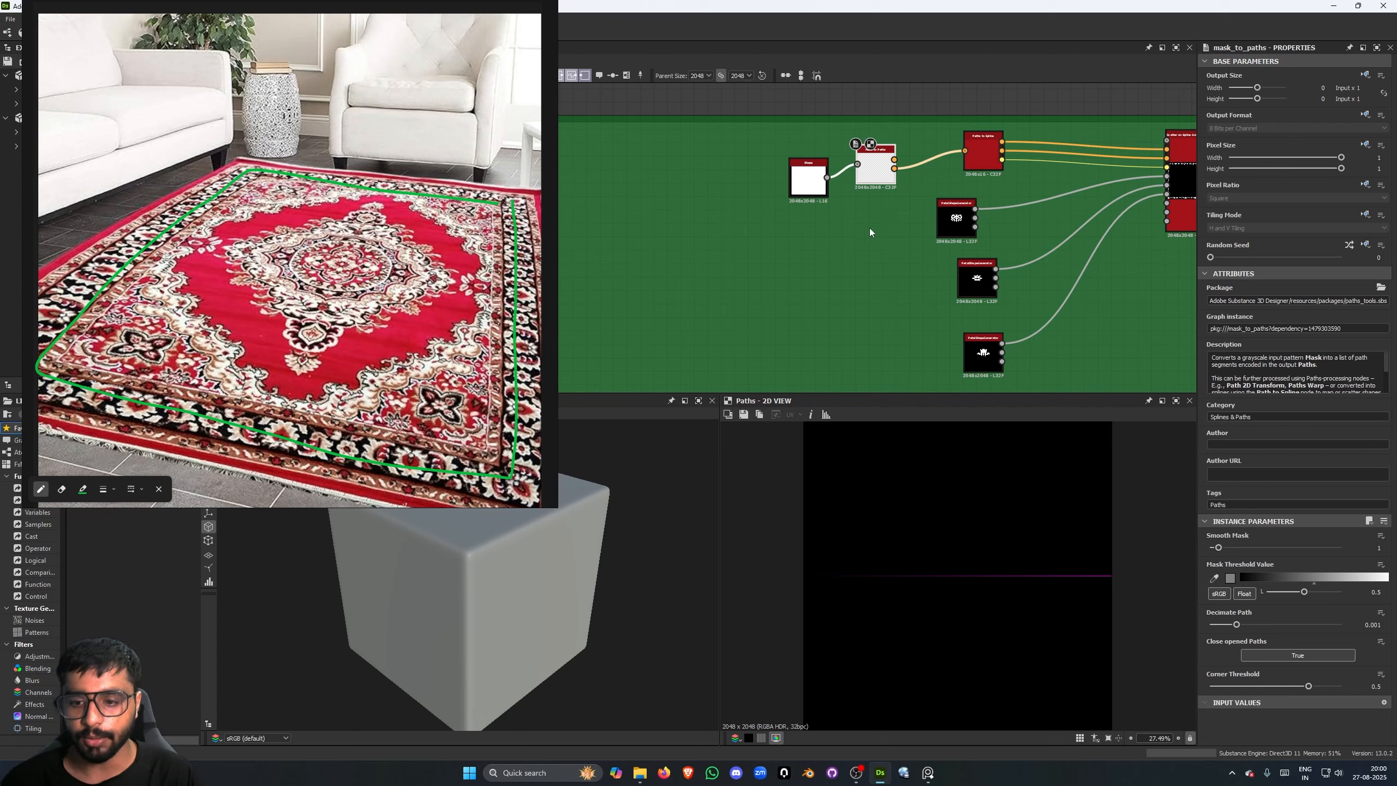
middle_drag(1136, 173, 1000, 171)
click(1003, 169)
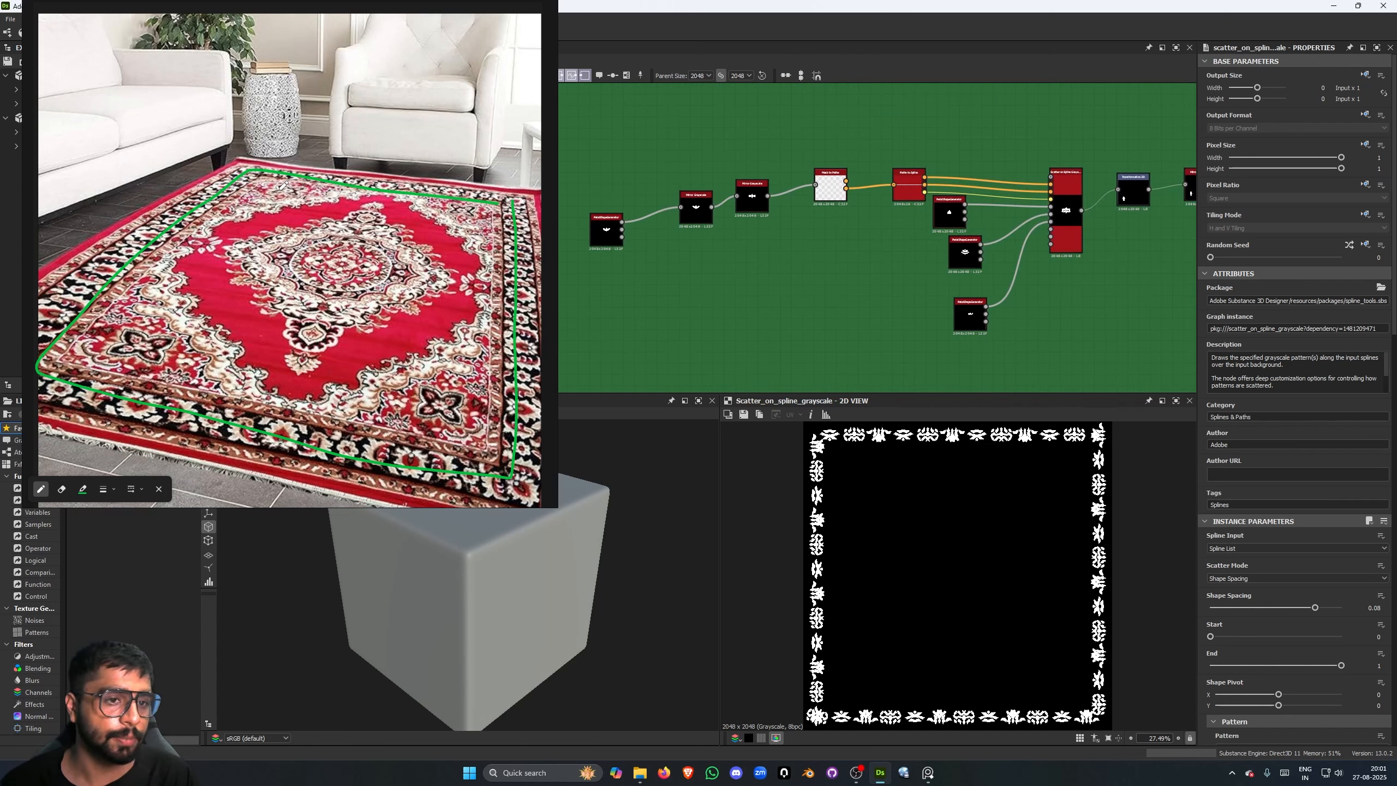
- Circle the four corner motifs on the carpet reference image
mouse_move(134, 328)
mouse_down()
mouse_move(127, 351)
mouse_move(136, 325)
mouse_up()
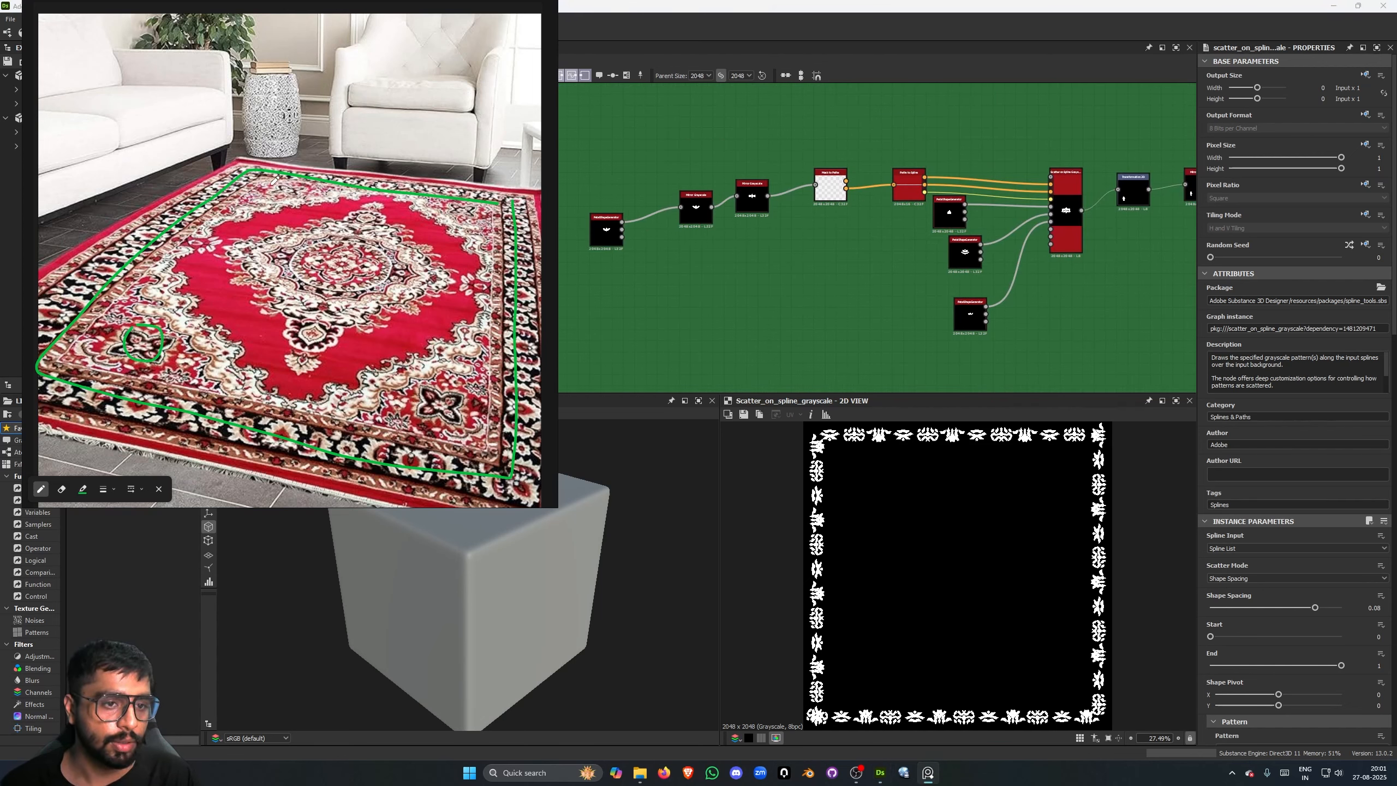
drag(275, 181, 302, 178)
drag(449, 204, 450, 205)
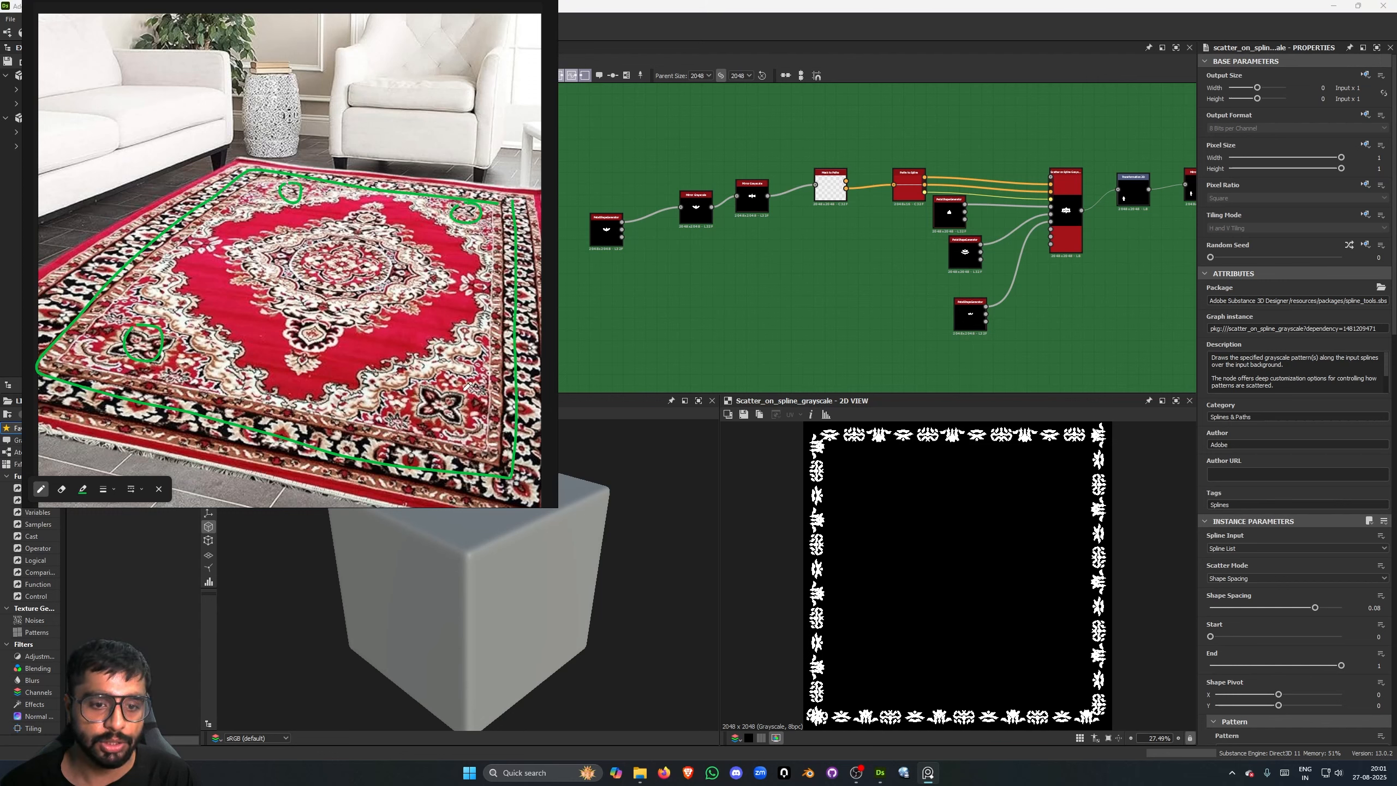
drag(467, 387, 462, 385)
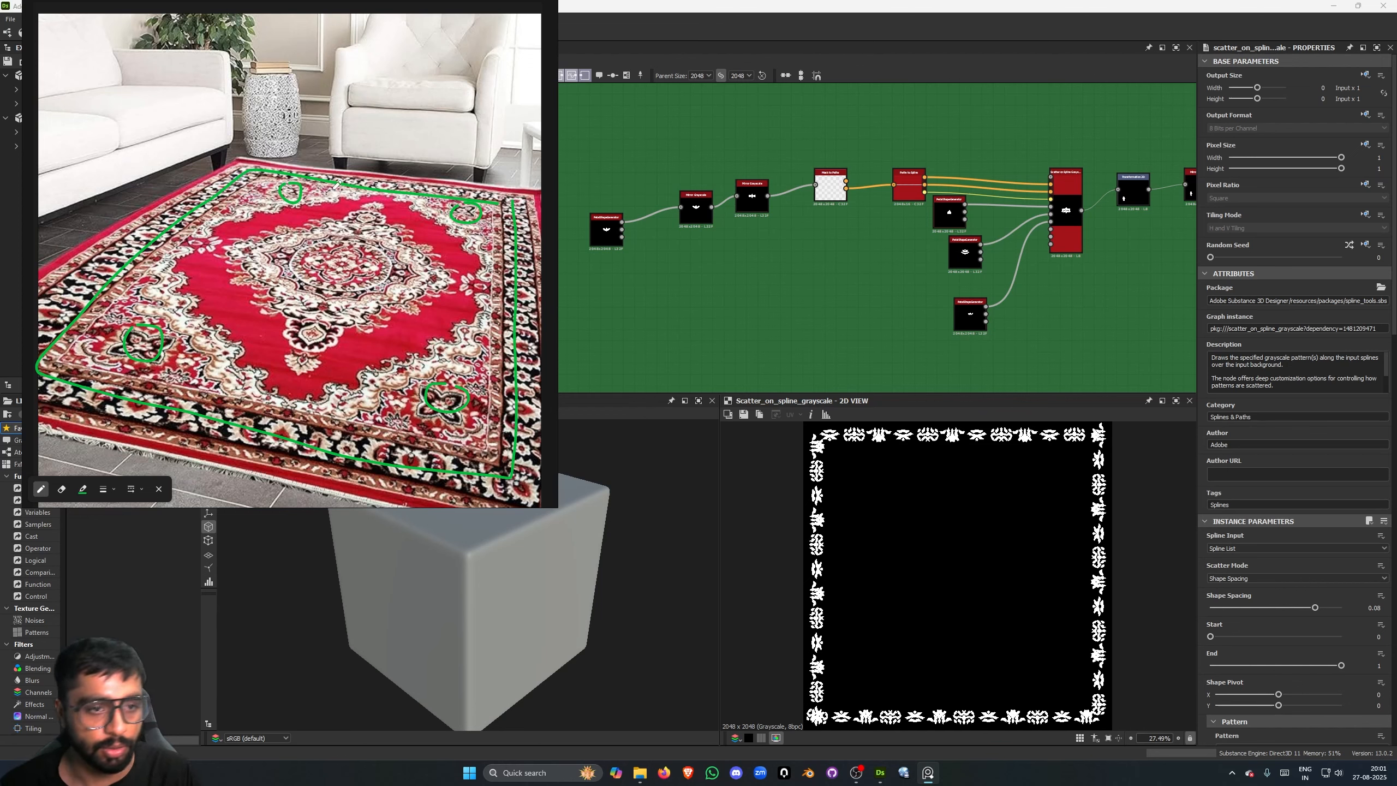
- Preview the Transformation 2D, Scatter on Spline Grayscale and two Mirror Grayscale nodes of the green frame's second chain
middle_drag(857, 242, 675, 256)
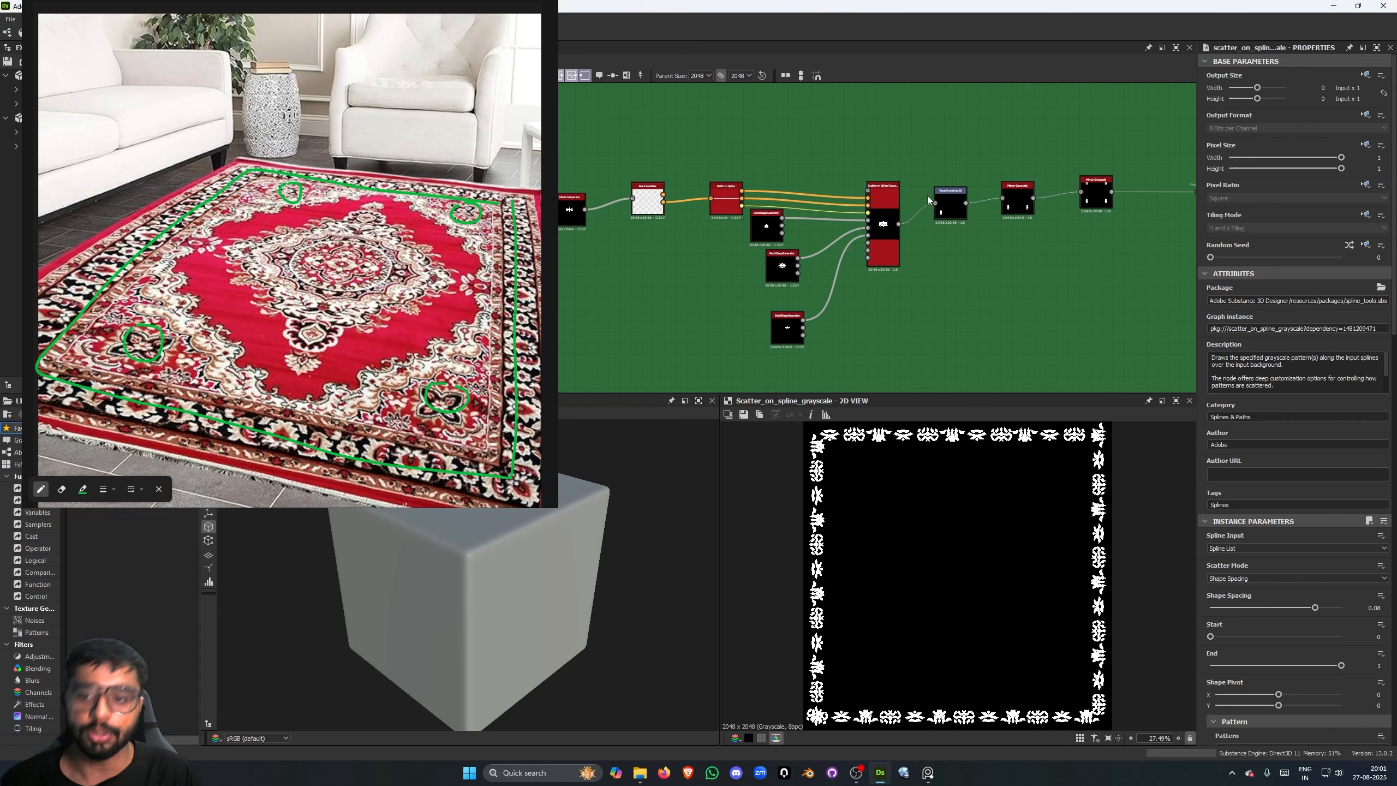
middle_drag(926, 251, 908, 251)
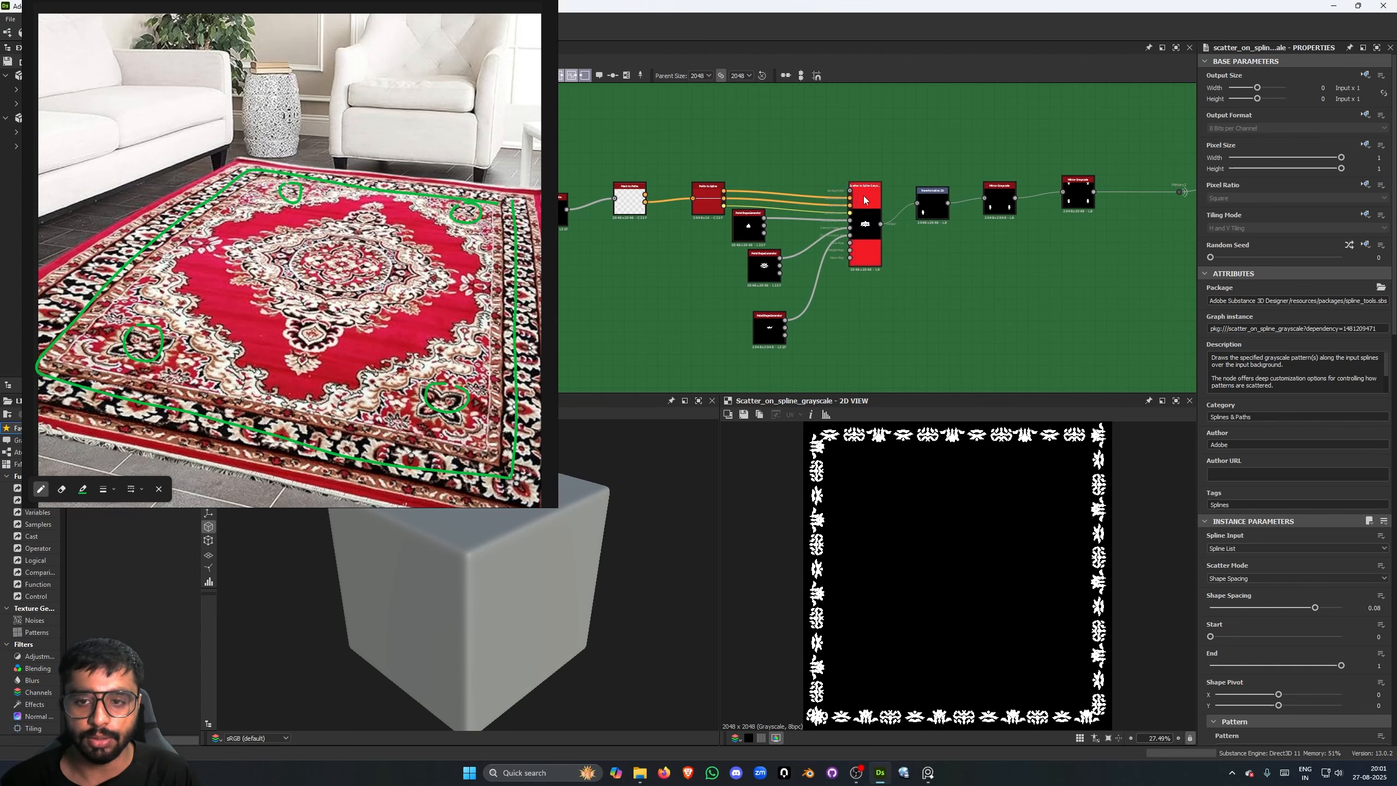
scroll(881, 190, up, 3)
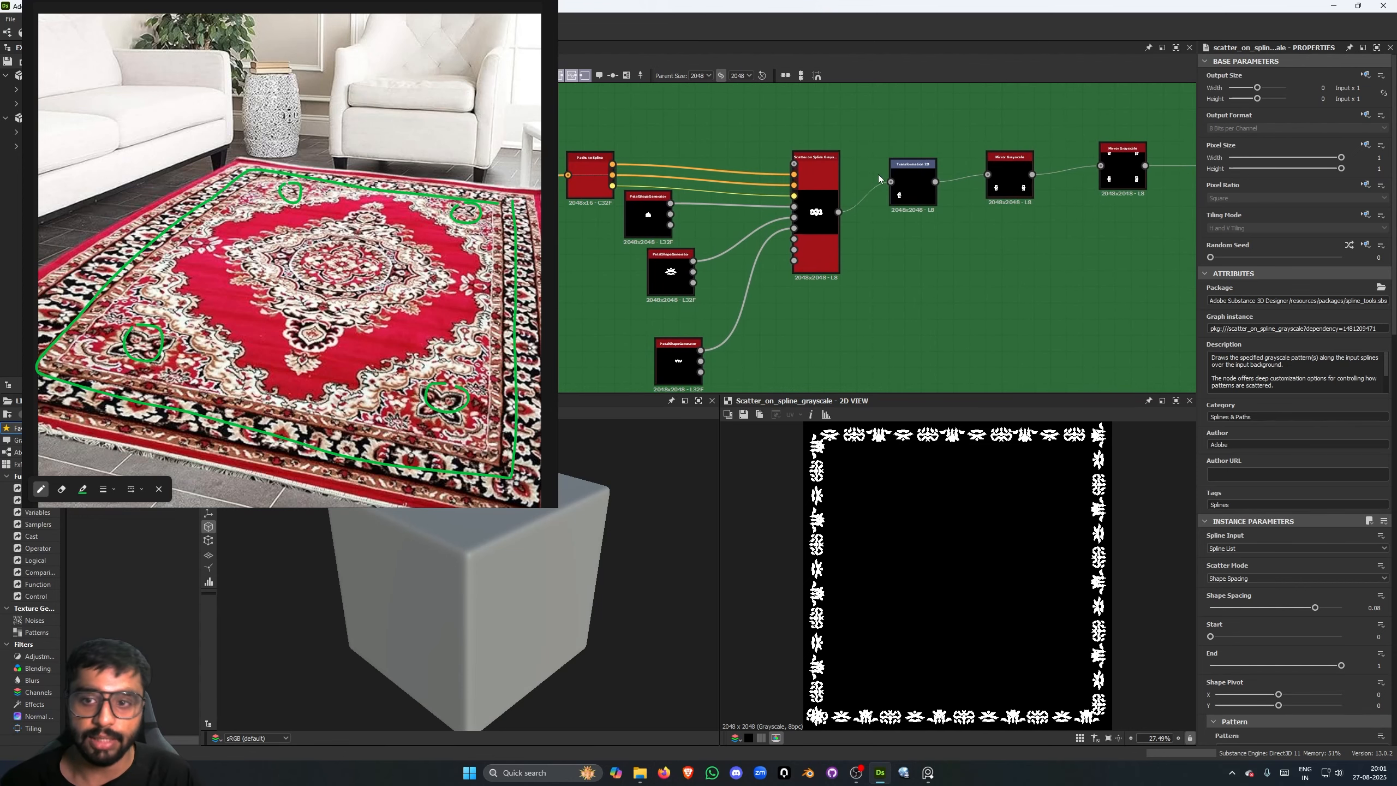
click(909, 174)
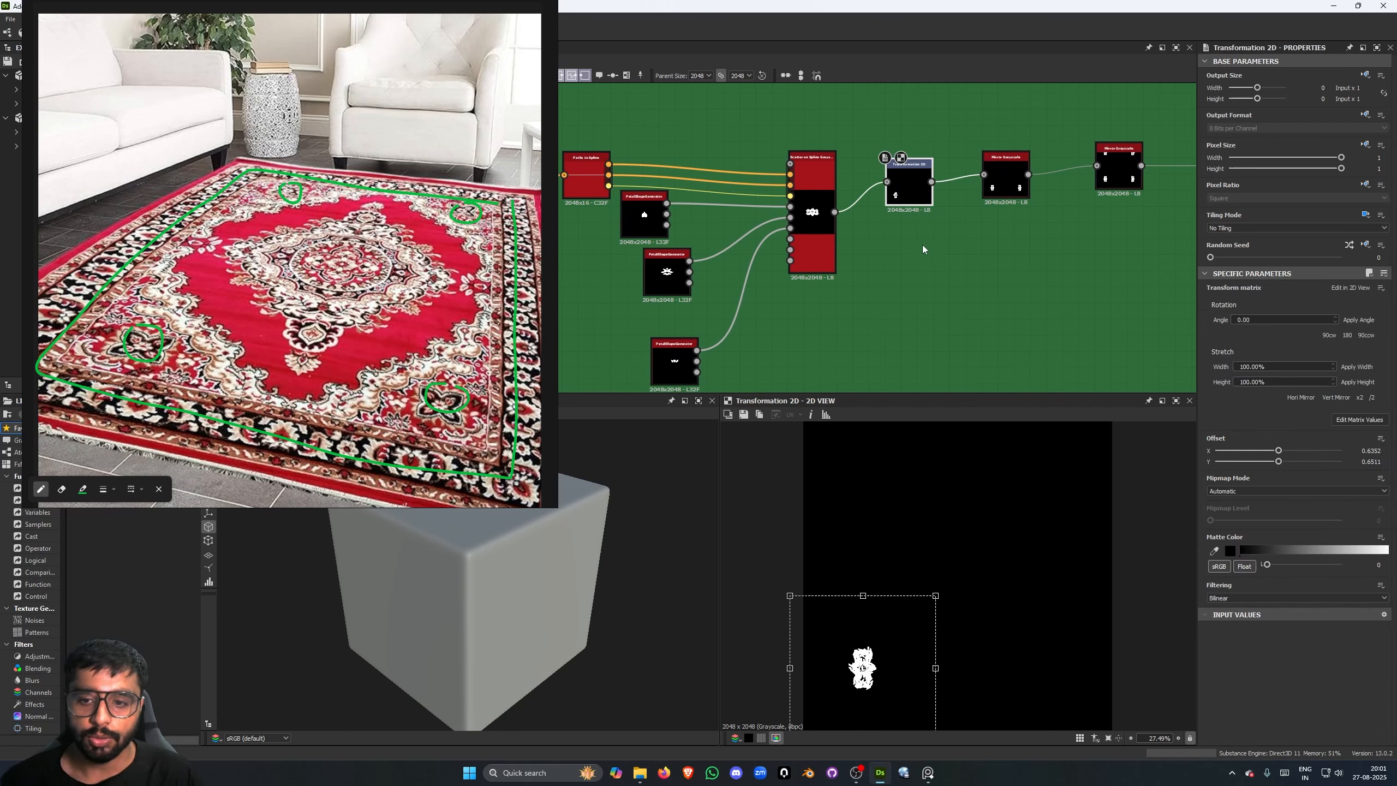
double_click(816, 237)
scroll(912, 301, down, 5)
middle_drag(920, 314, 928, 278)
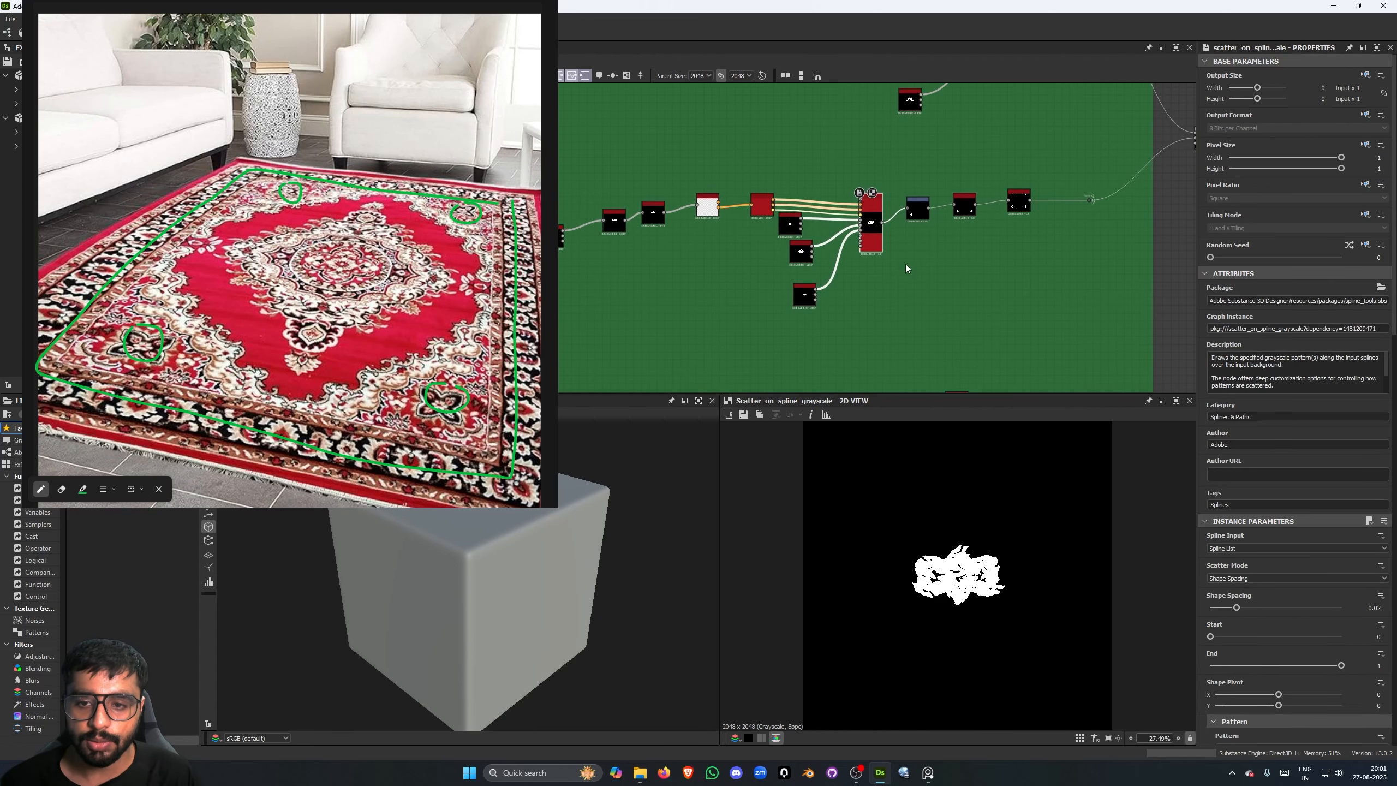
double_click(965, 208)
scroll(939, 239, up, 2)
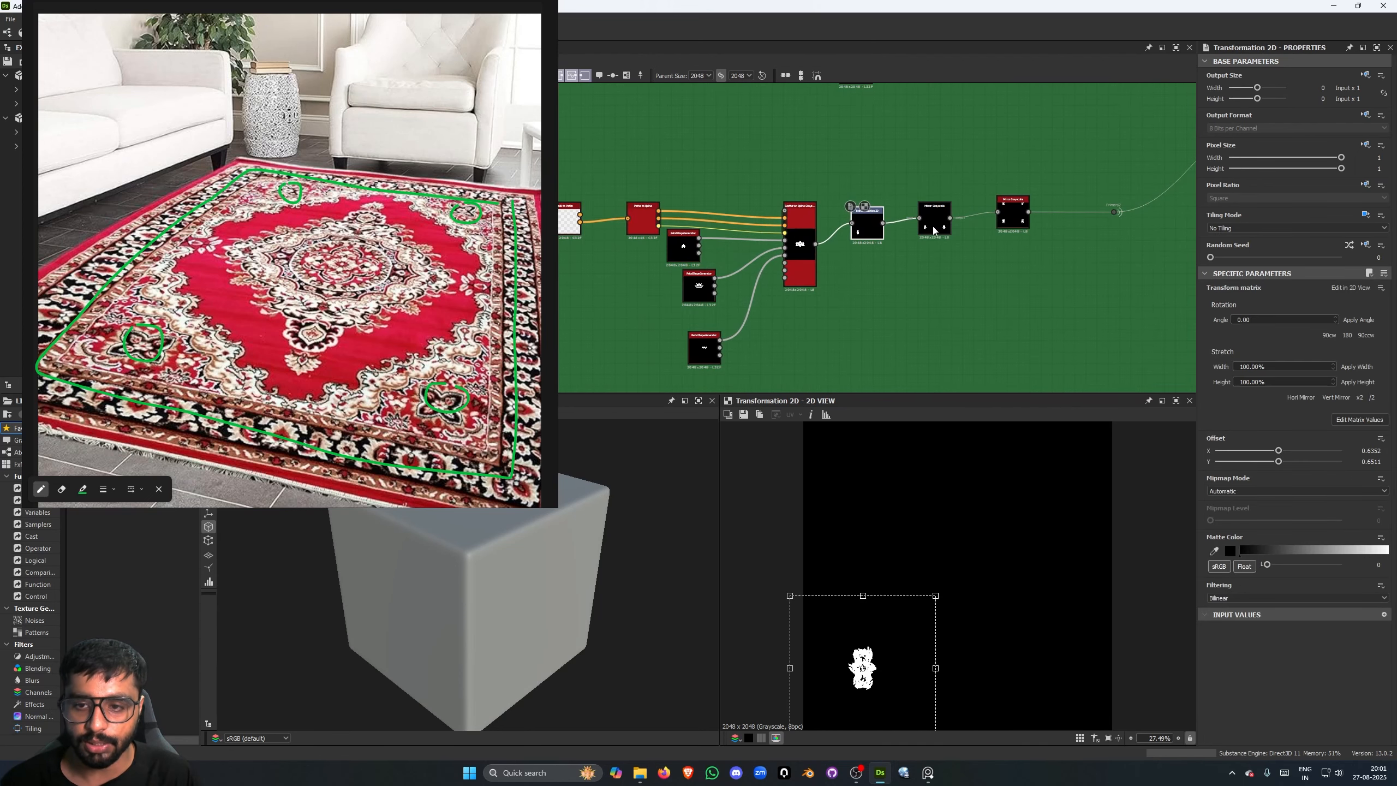
scroll(935, 226, up, 3)
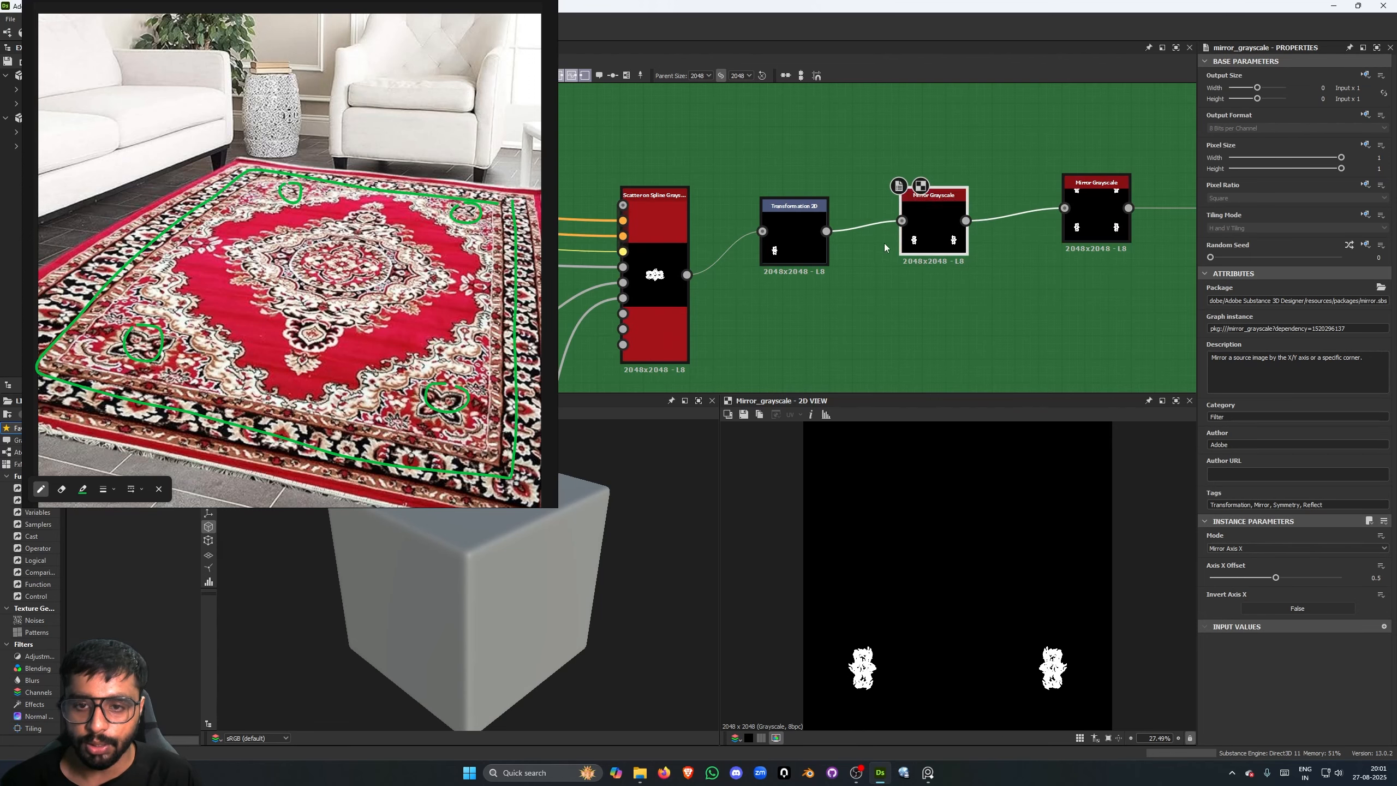
double_click(1096, 217)
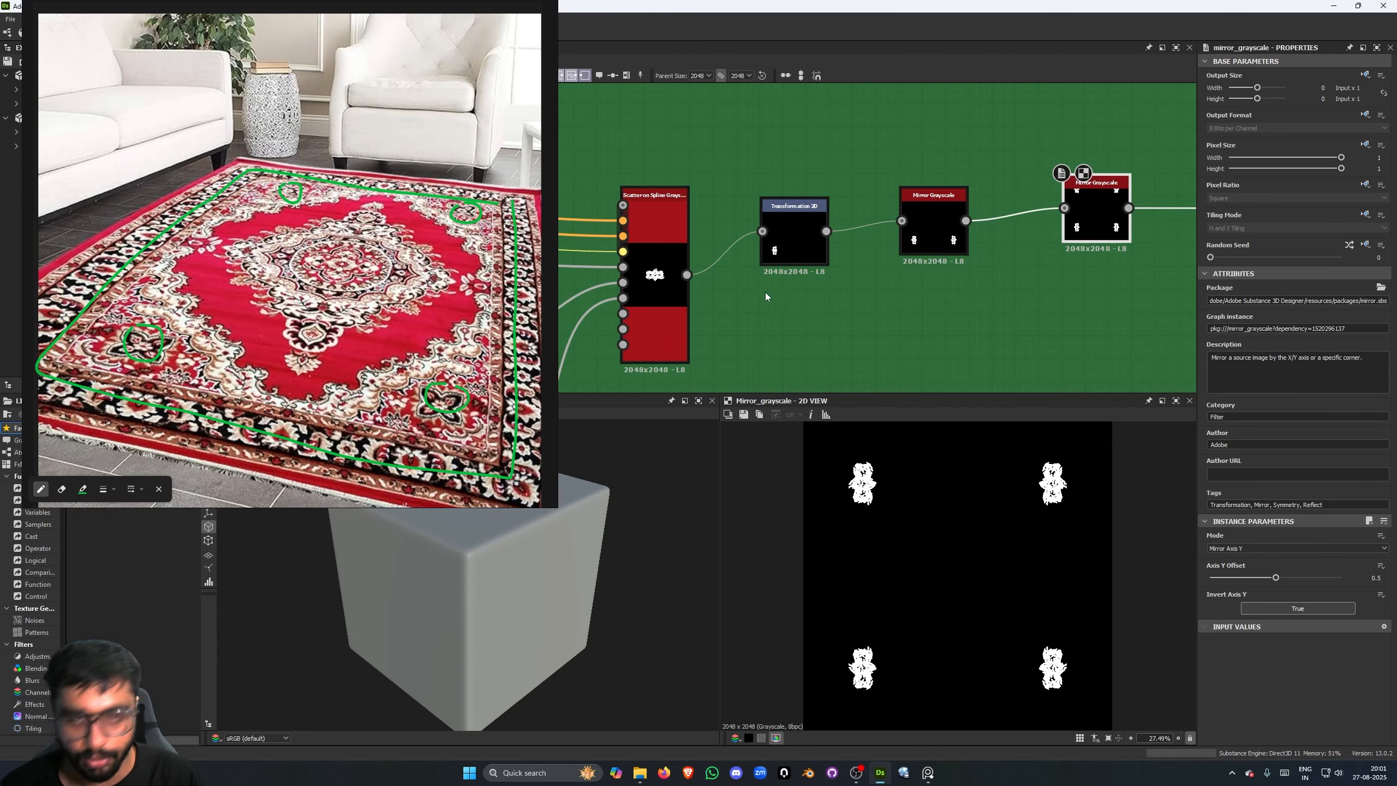
- Preview the Shape node at the start of the green frame's third chain
scroll(880, 338, down, 3)
scroll(881, 341, down, 4)
middle_drag(882, 370, 973, 171)
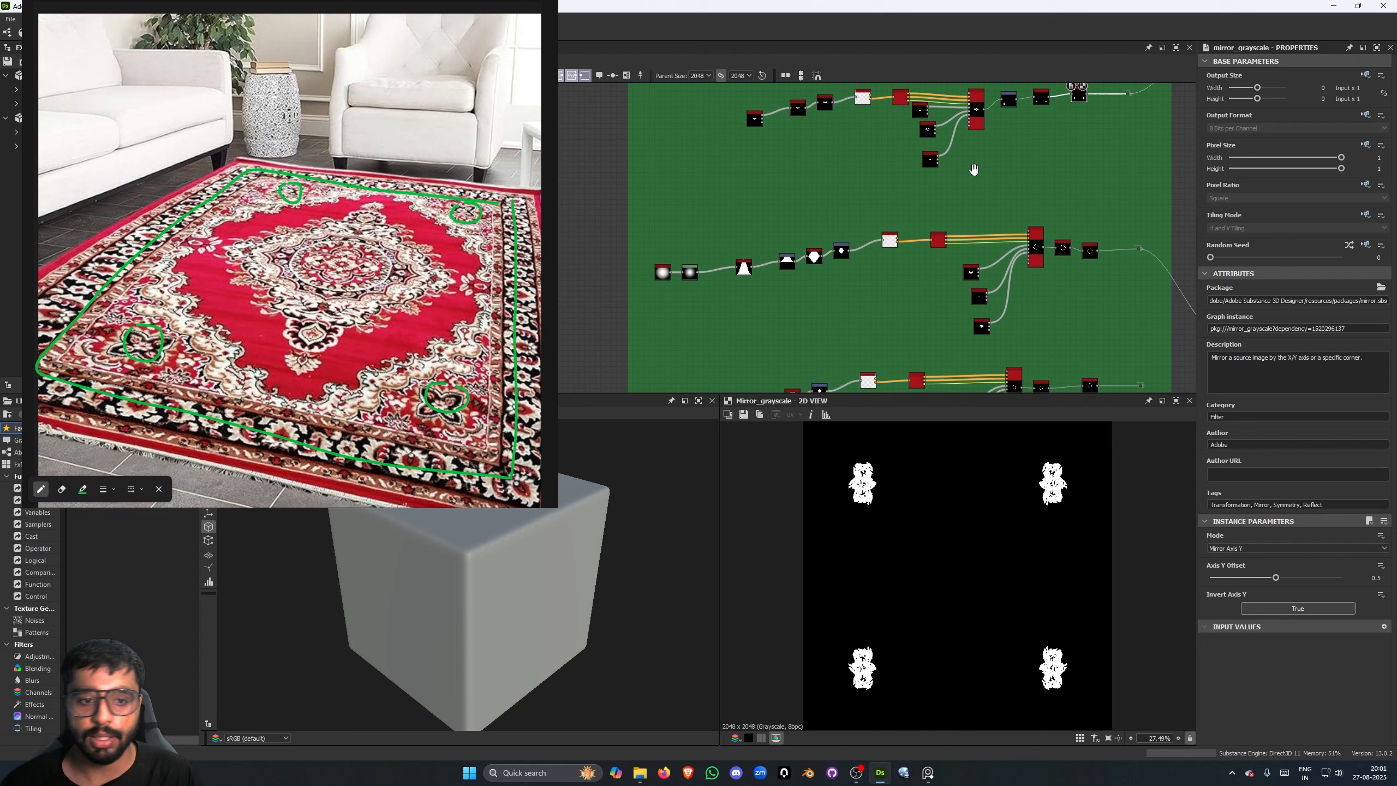
scroll(657, 285, up, 5)
mouse_move(764, 303)
middle_down()
mouse_move(726, 315)
mouse_move(750, 312)
middle_up()
double_click(613, 275)
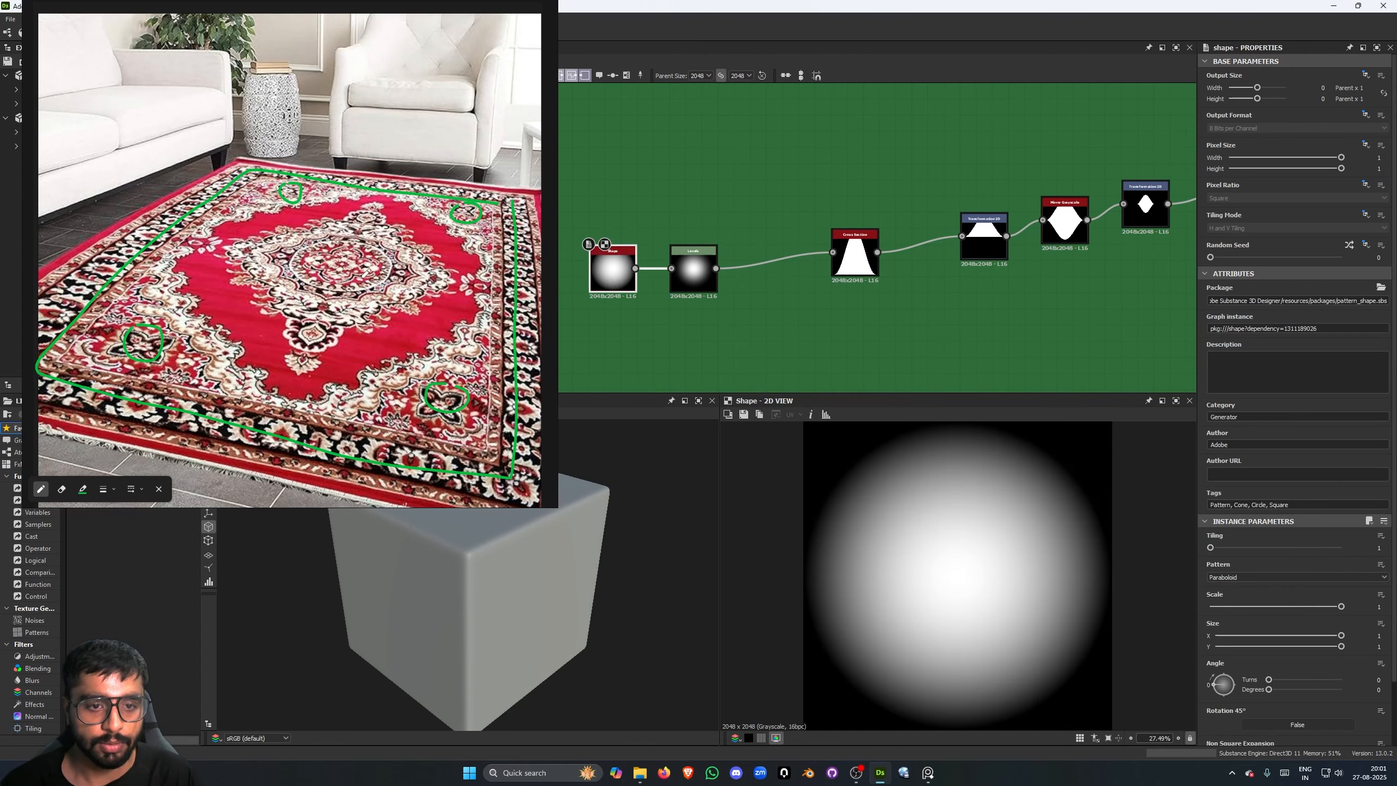
- Trace the medallion's upper edge on the carpet reference and sketch a full oval with pointed sides on the empty canvas beside it
mouse_move(251, 249)
mouse_down()
mouse_move(396, 230)
mouse_move(434, 274)
mouse_up()
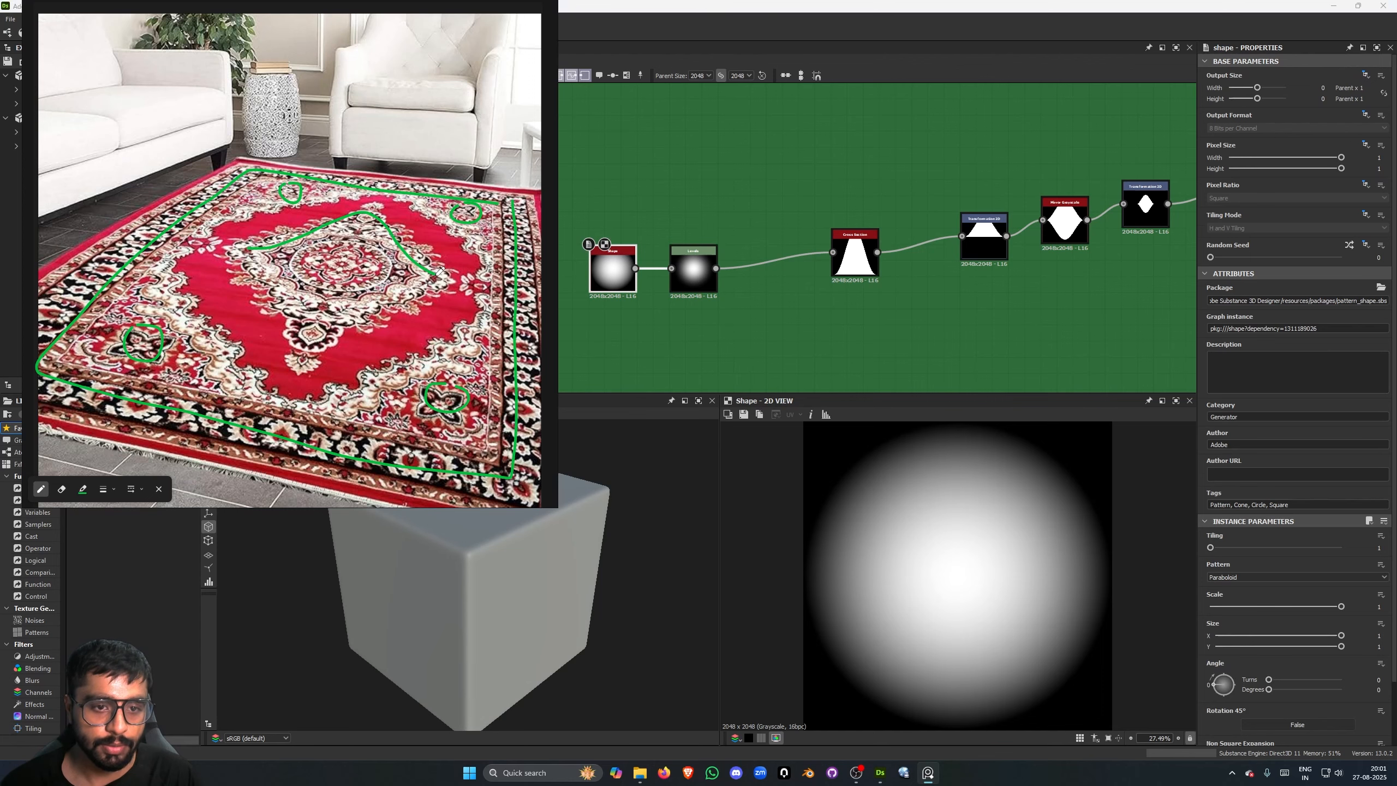
scroll(443, 306, down, 4)
middle_drag(444, 305, 238, 323)
scroll(406, 257, up, 4)
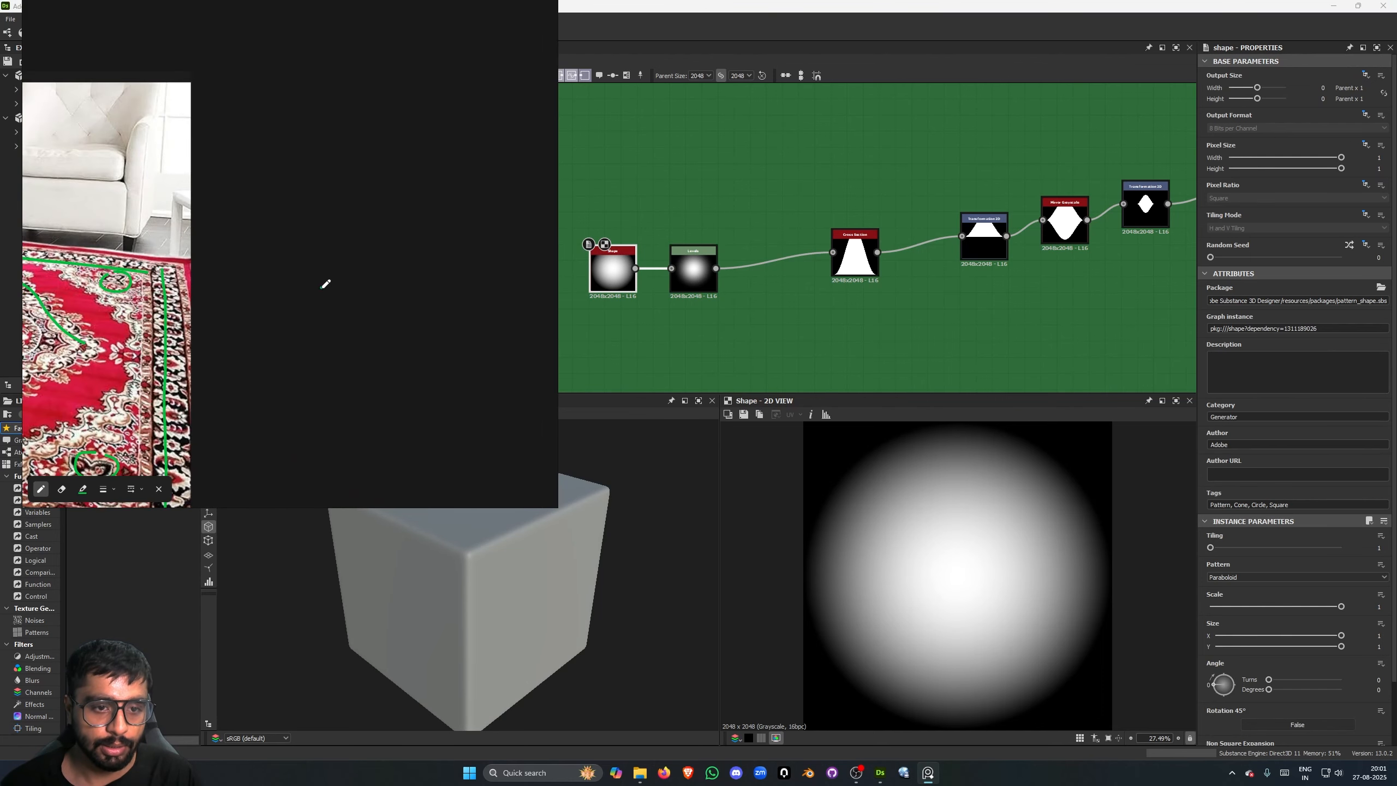
mouse_move(322, 287)
mouse_down()
mouse_move(430, 237)
mouse_move(508, 284)
mouse_move(468, 334)
mouse_move(383, 346)
mouse_move(326, 289)
mouse_up()
scroll(595, 287, down, 1)
middle_drag(595, 287, 756, 275)
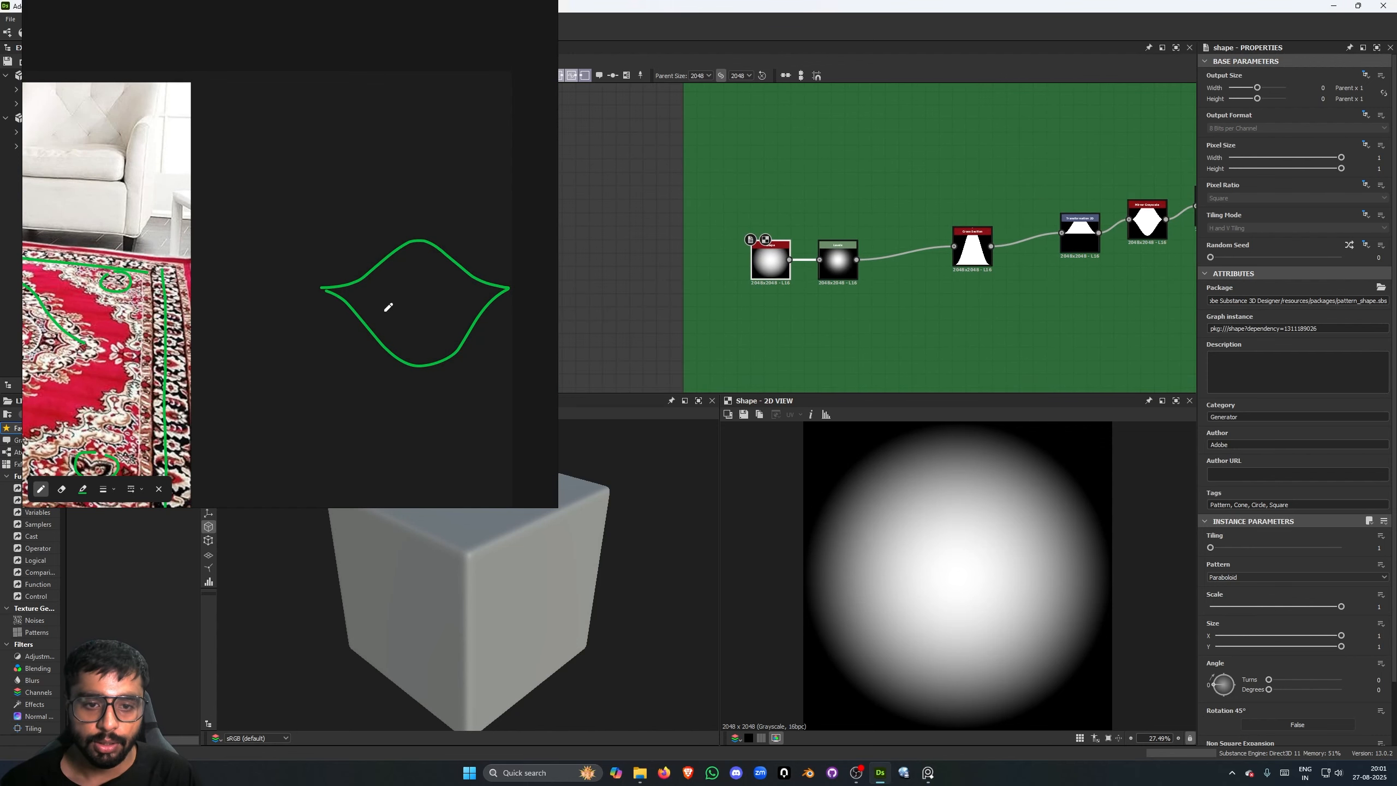
scroll(204, 343, down, 2)
middle_drag(204, 344, 522, 303)
scroll(522, 303, up, 2)
scroll(770, 267, up, 1)
- Examine the third chain's Shape and Levels settings and preview its Cross Section node
click(770, 267)
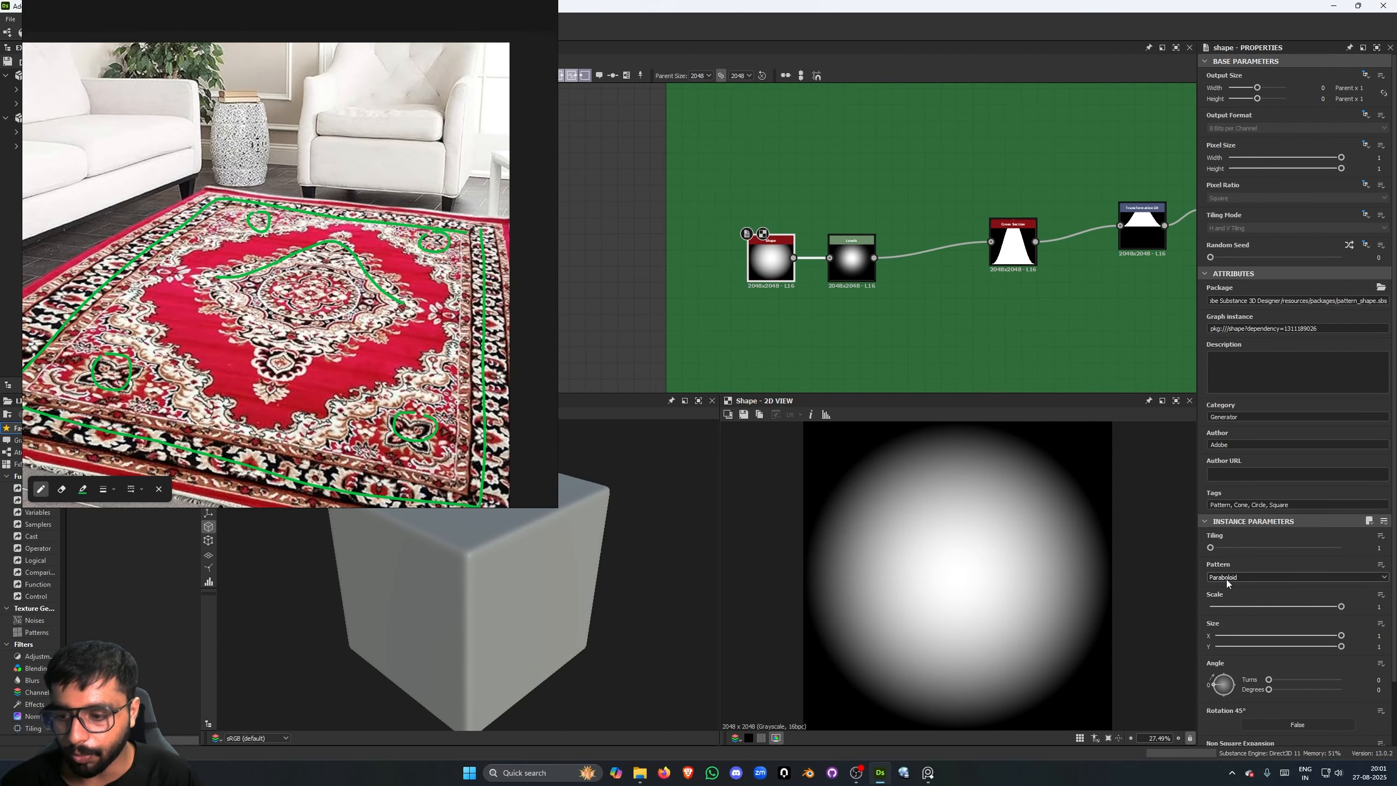
click(841, 272)
middle_drag(917, 275, 837, 283)
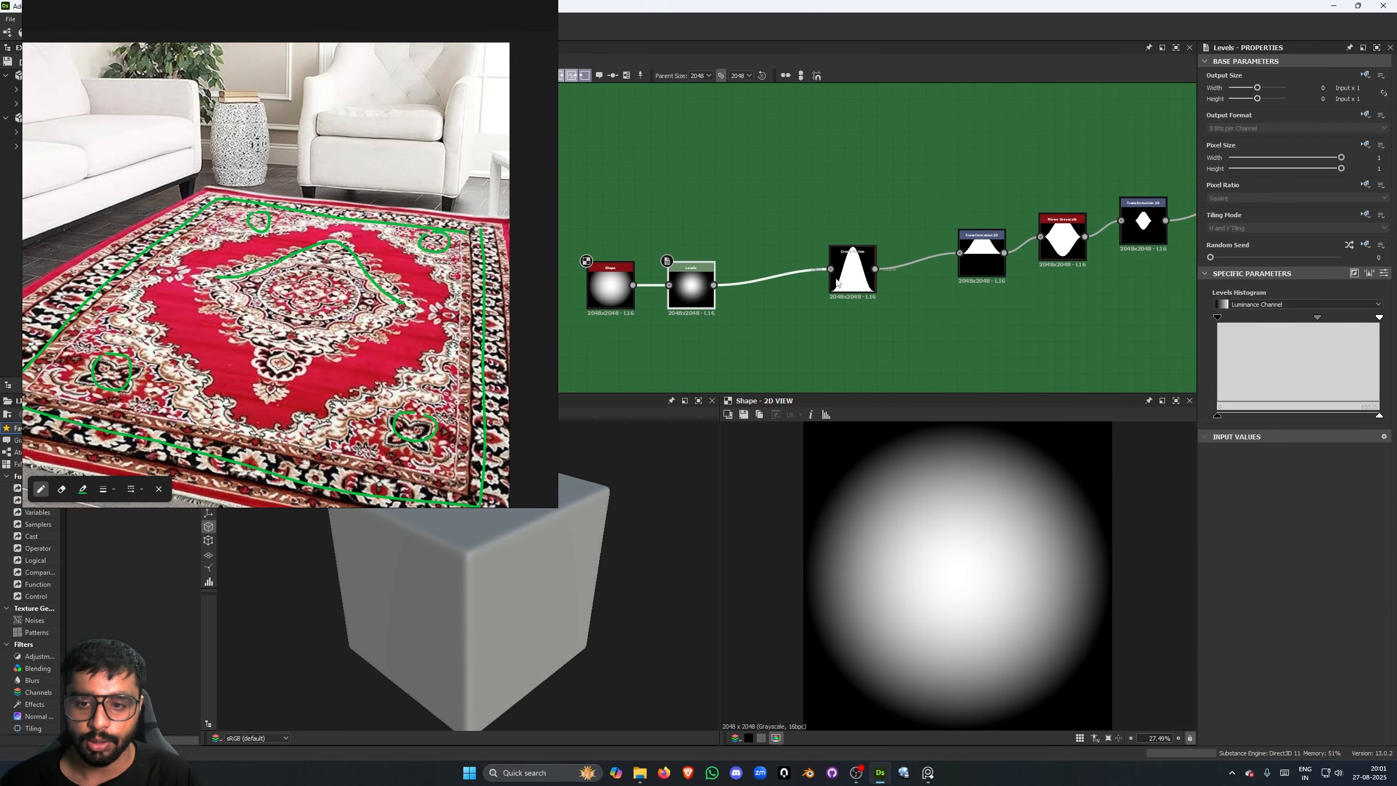
scroll(851, 278, up, 2)
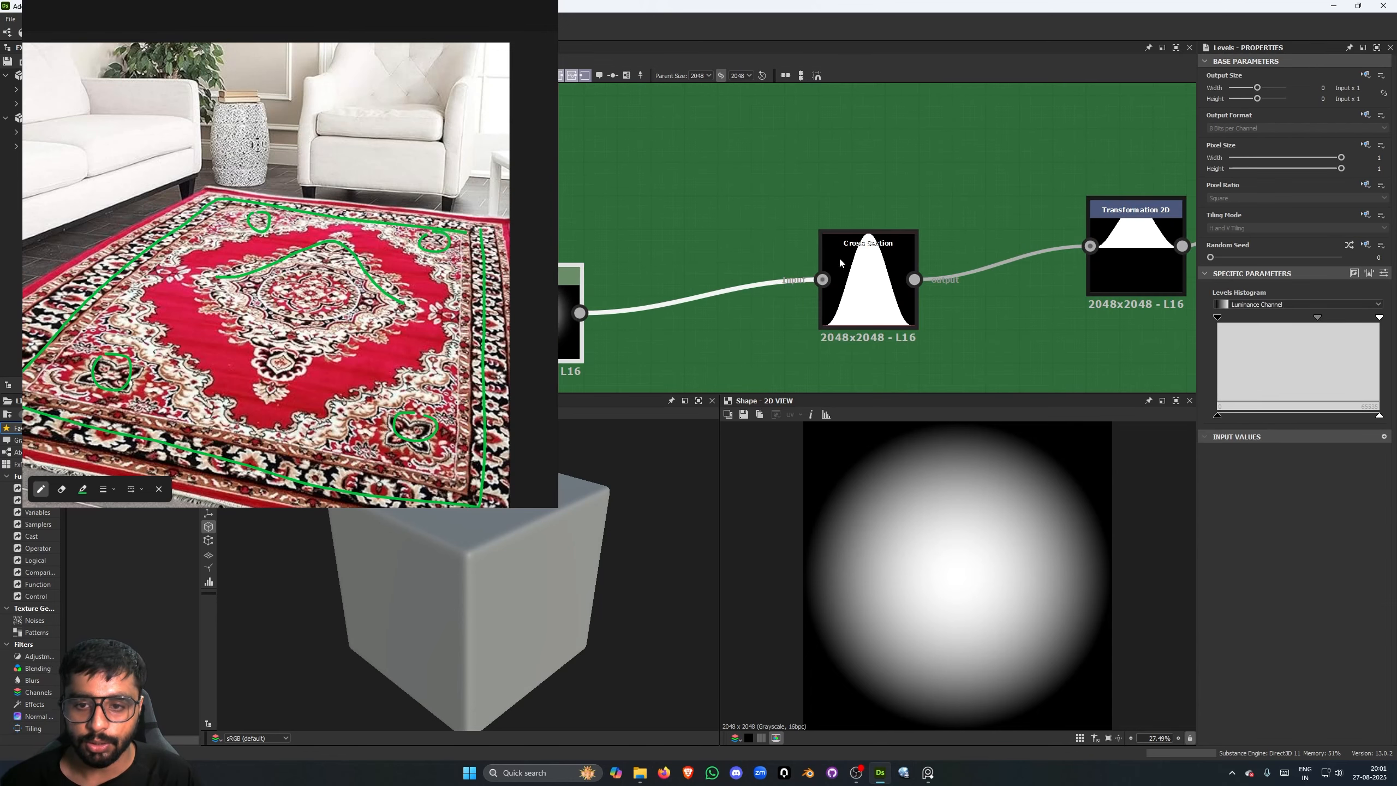
double_click(871, 244)
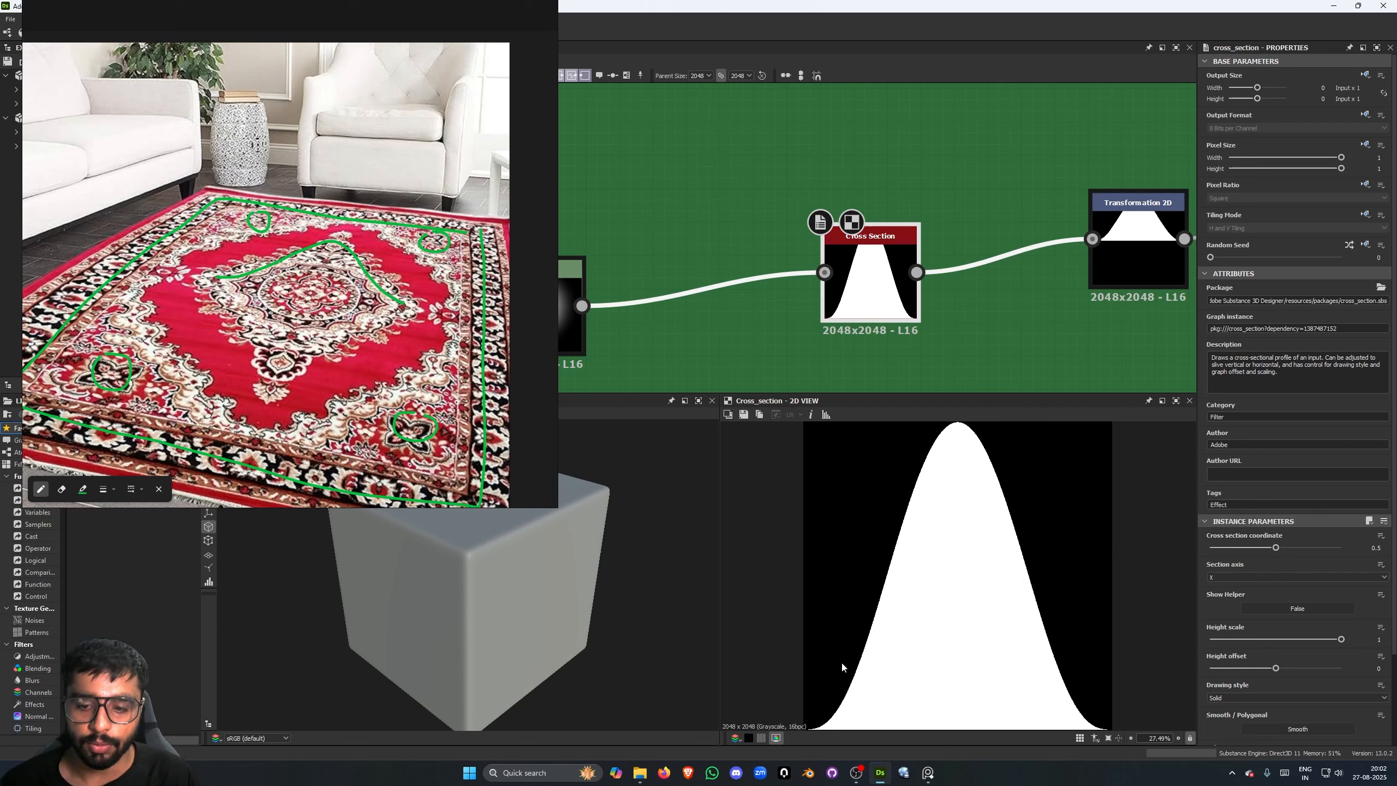
scroll(939, 313, down, 3)
scroll(952, 314, up, 2)
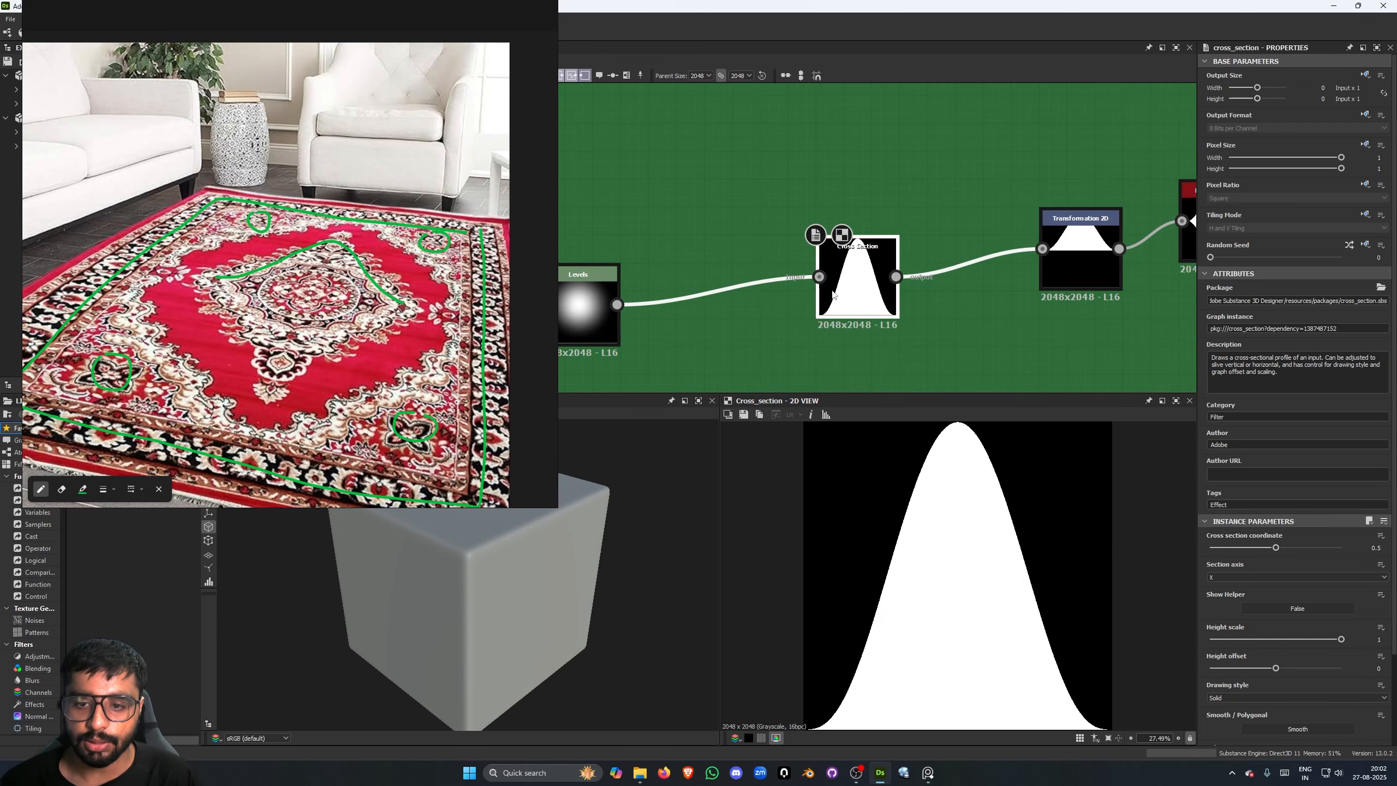
scroll(761, 315, down, 1)
middle_drag(744, 319, 766, 300)
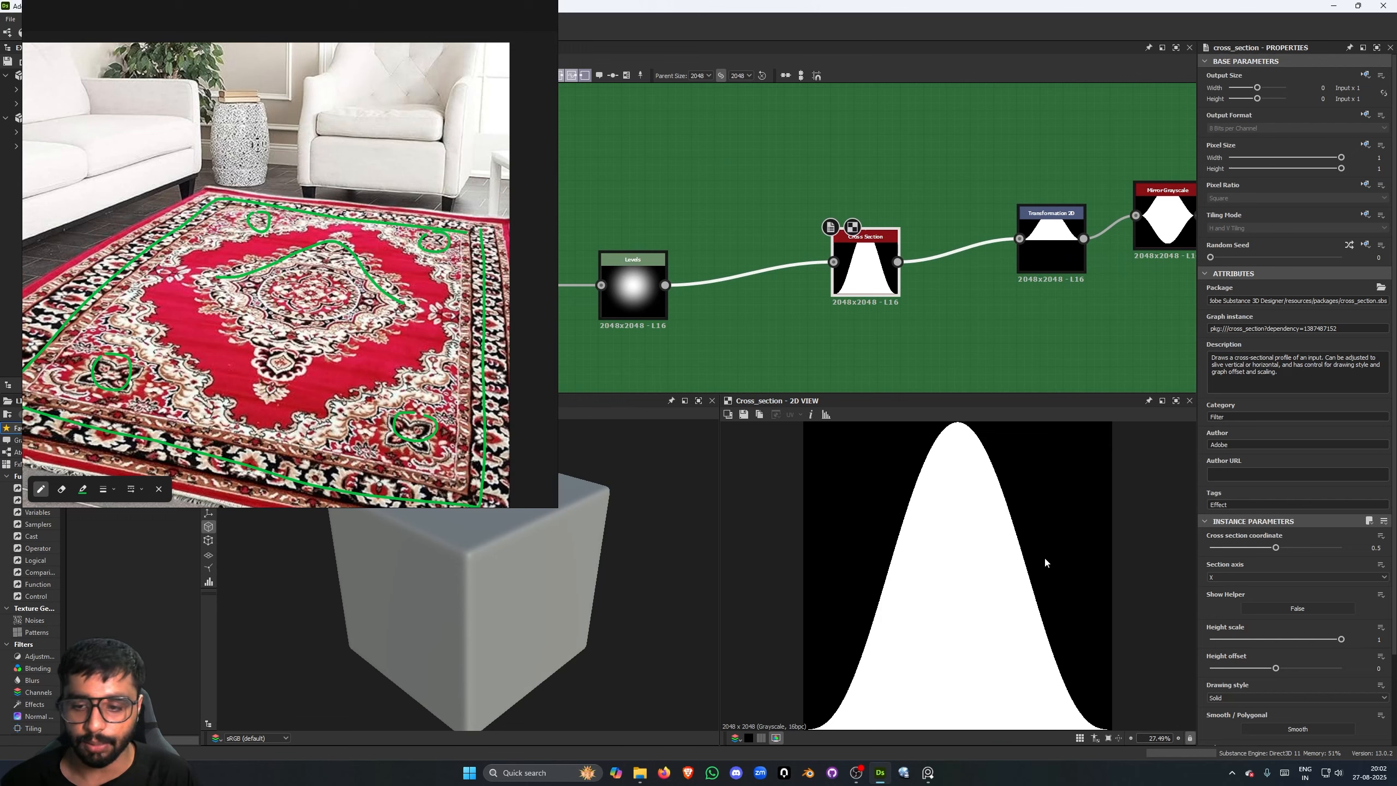
- Preview the Transformation 2D node that follows the Cross Section in the green frame's third chain
scroll(943, 267, down, 1)
middle_drag(1048, 276, 856, 290)
scroll(853, 291, up, 1)
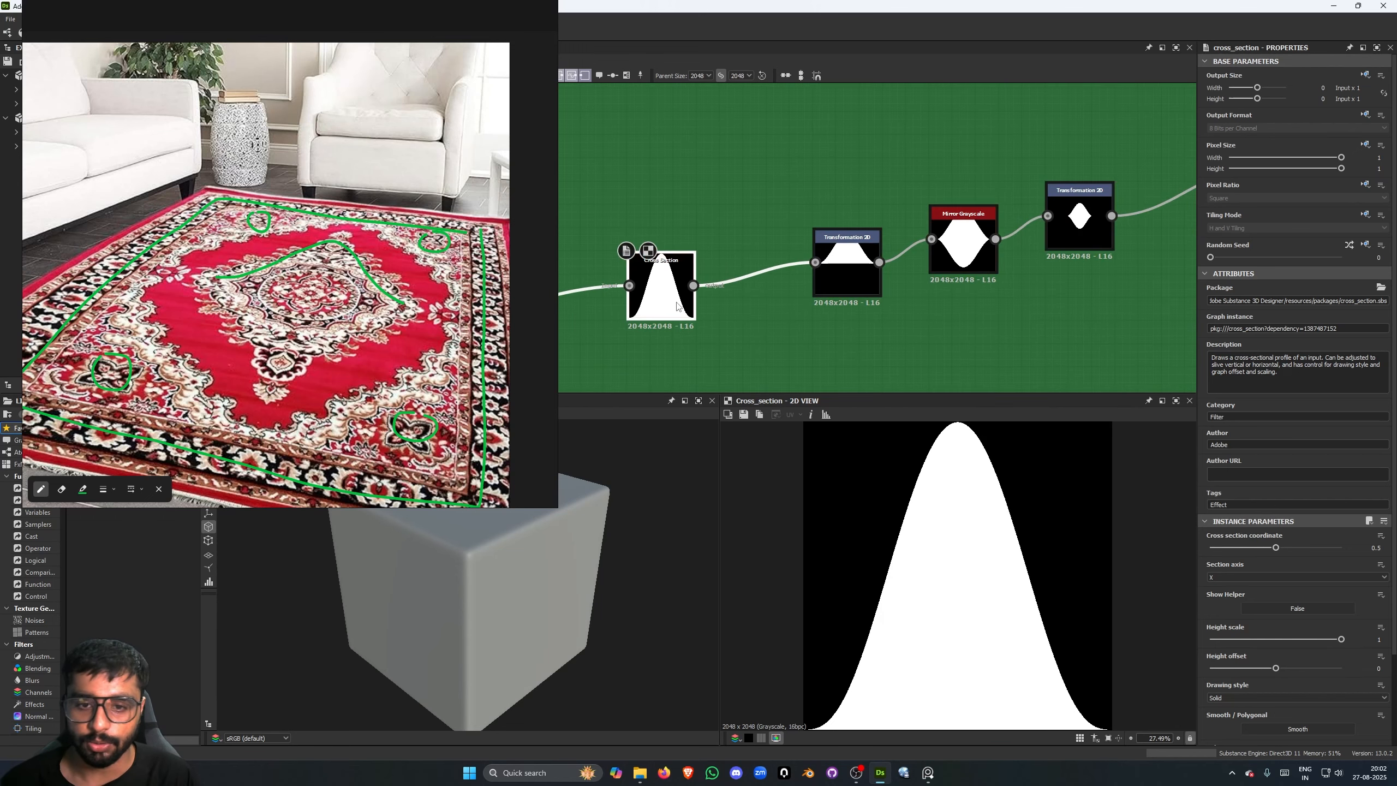
middle_drag(667, 287, 772, 276)
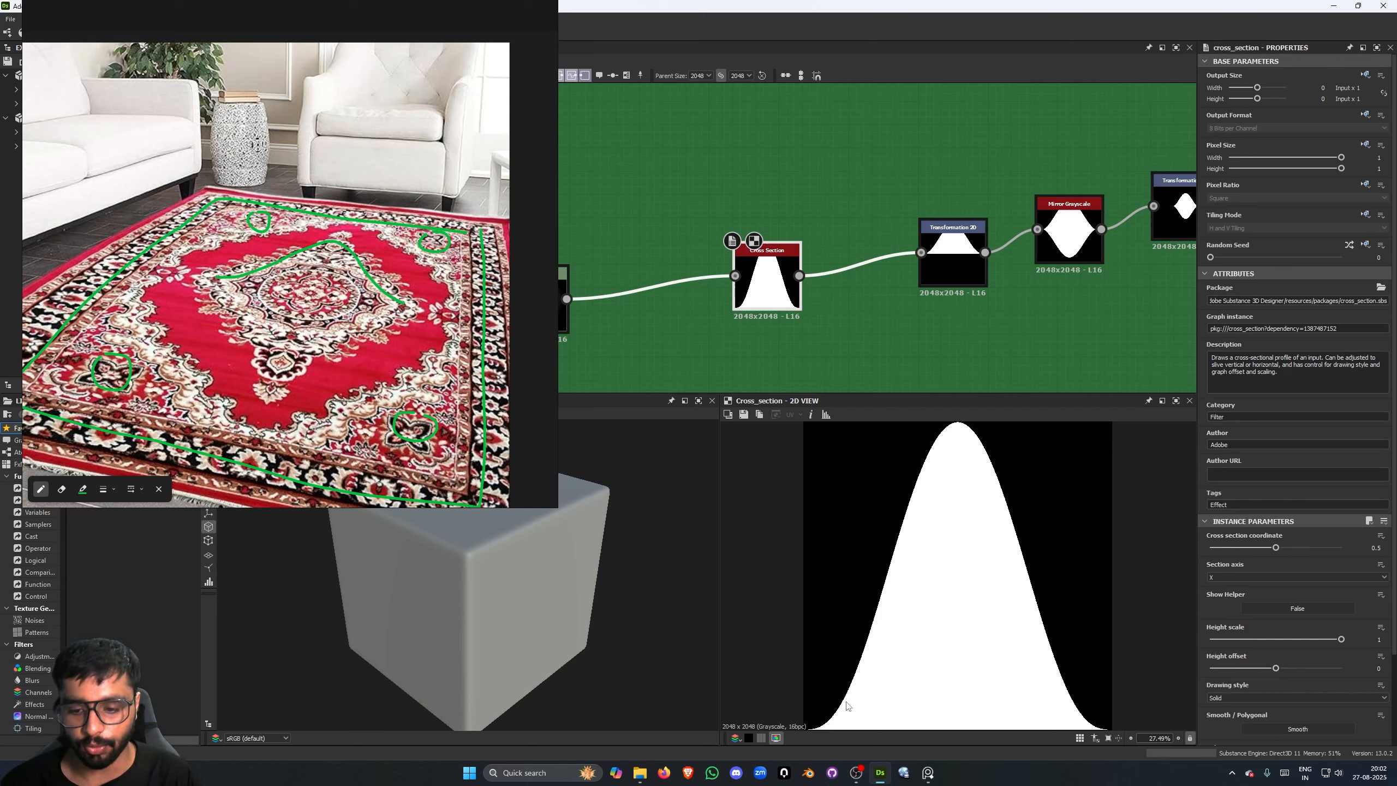
middle_drag(965, 261, 907, 322)
click(920, 260)
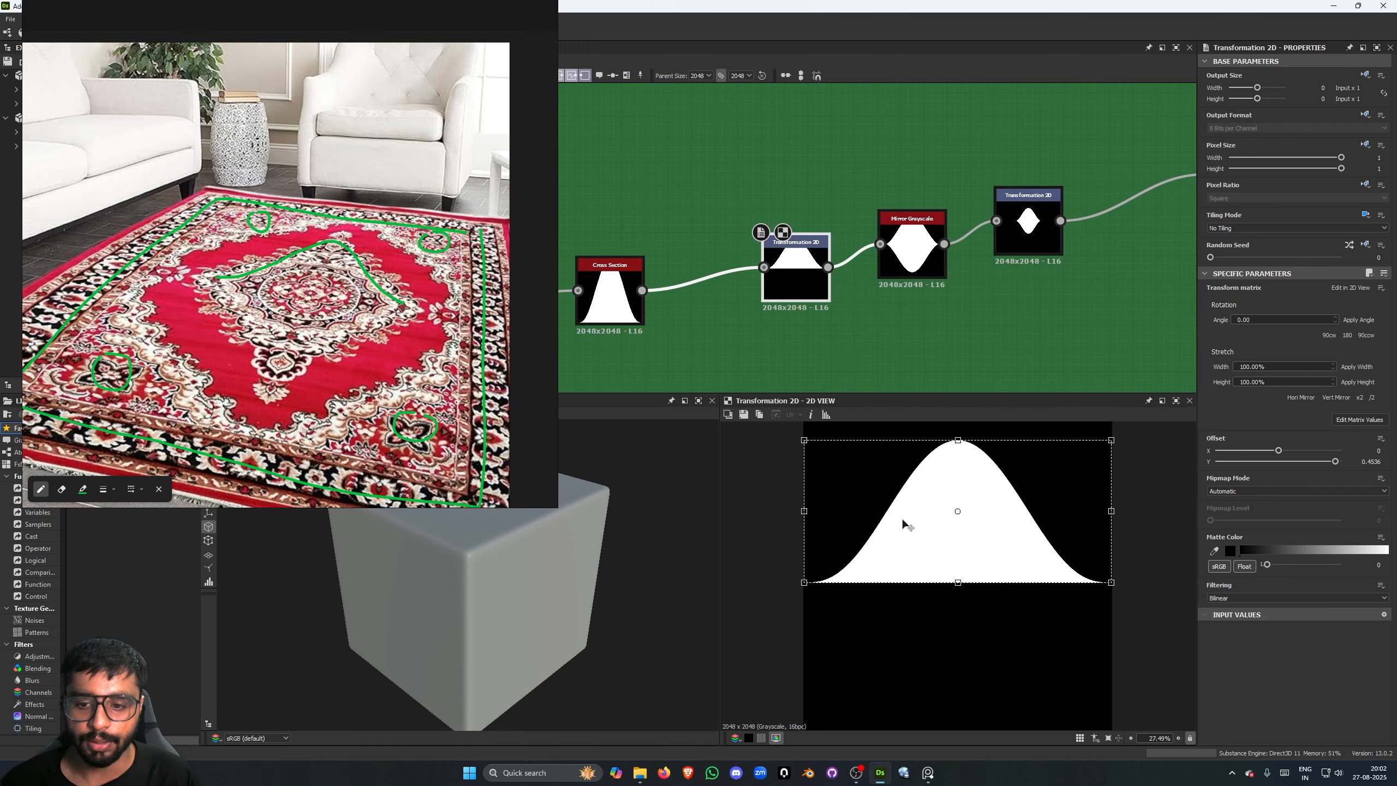
middle_drag(701, 334, 725, 331)
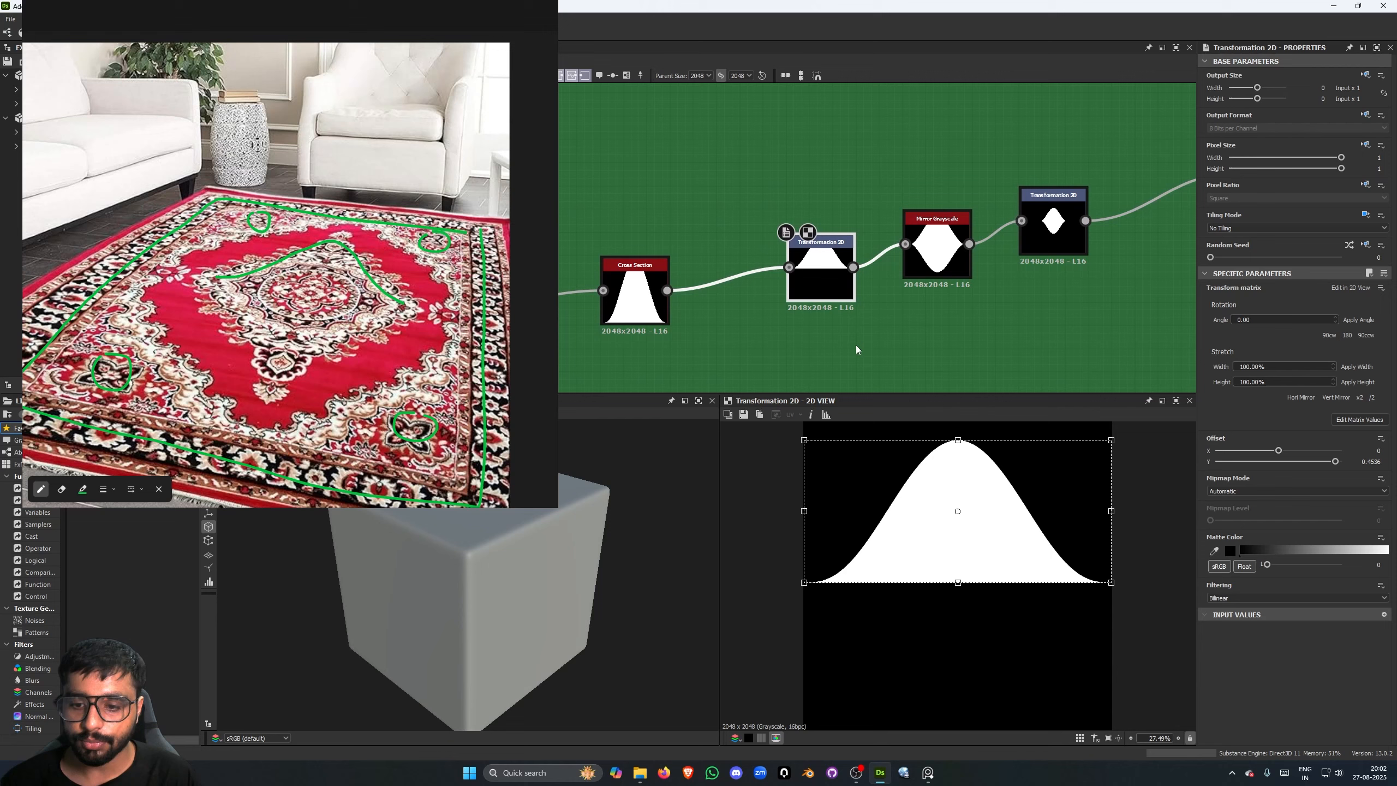
- Preview the third chain's first Mirror Grayscale node and the Transformation 2D node after it
middle_drag(940, 262, 897, 277)
click(896, 277)
middle_drag(974, 343, 902, 360)
click(954, 262)
- Preview the third chain's Scatter on Spline Grayscale node and the two Mirror Grayscale nodes that follow it
middle_drag(1156, 232, 639, 283)
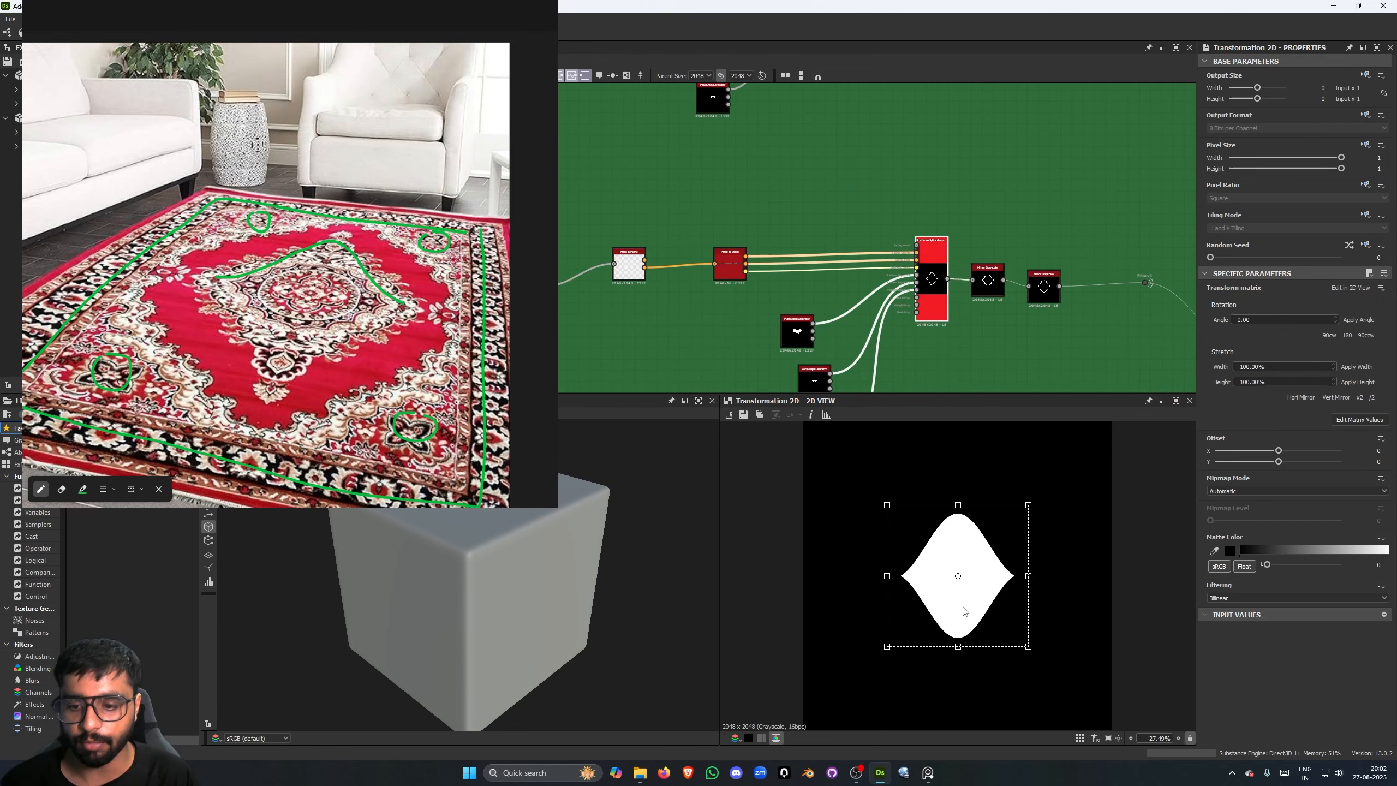
scroll(972, 555, up, 2)
scroll(779, 269, down, 4)
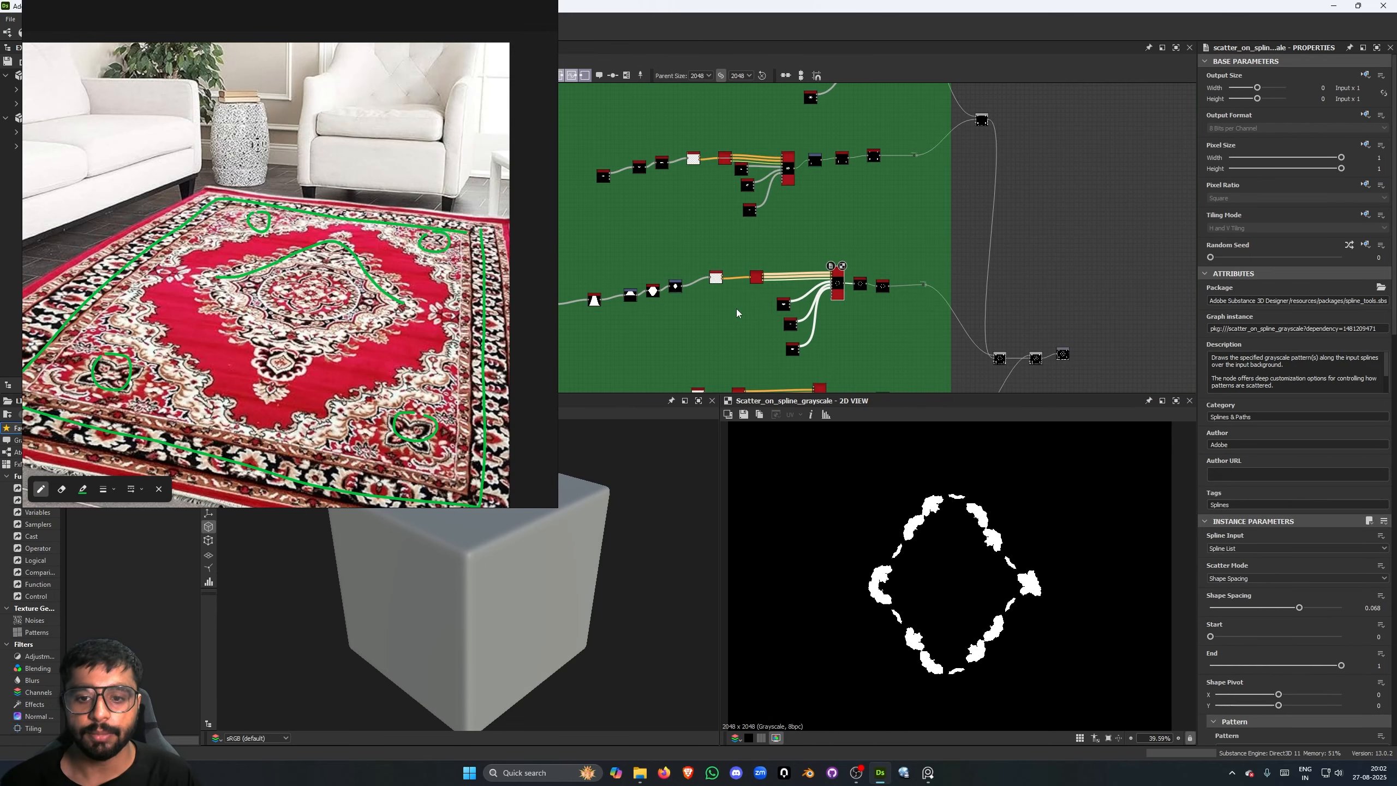
scroll(847, 280, up, 5)
scroll(890, 274, up, 2)
click(889, 257)
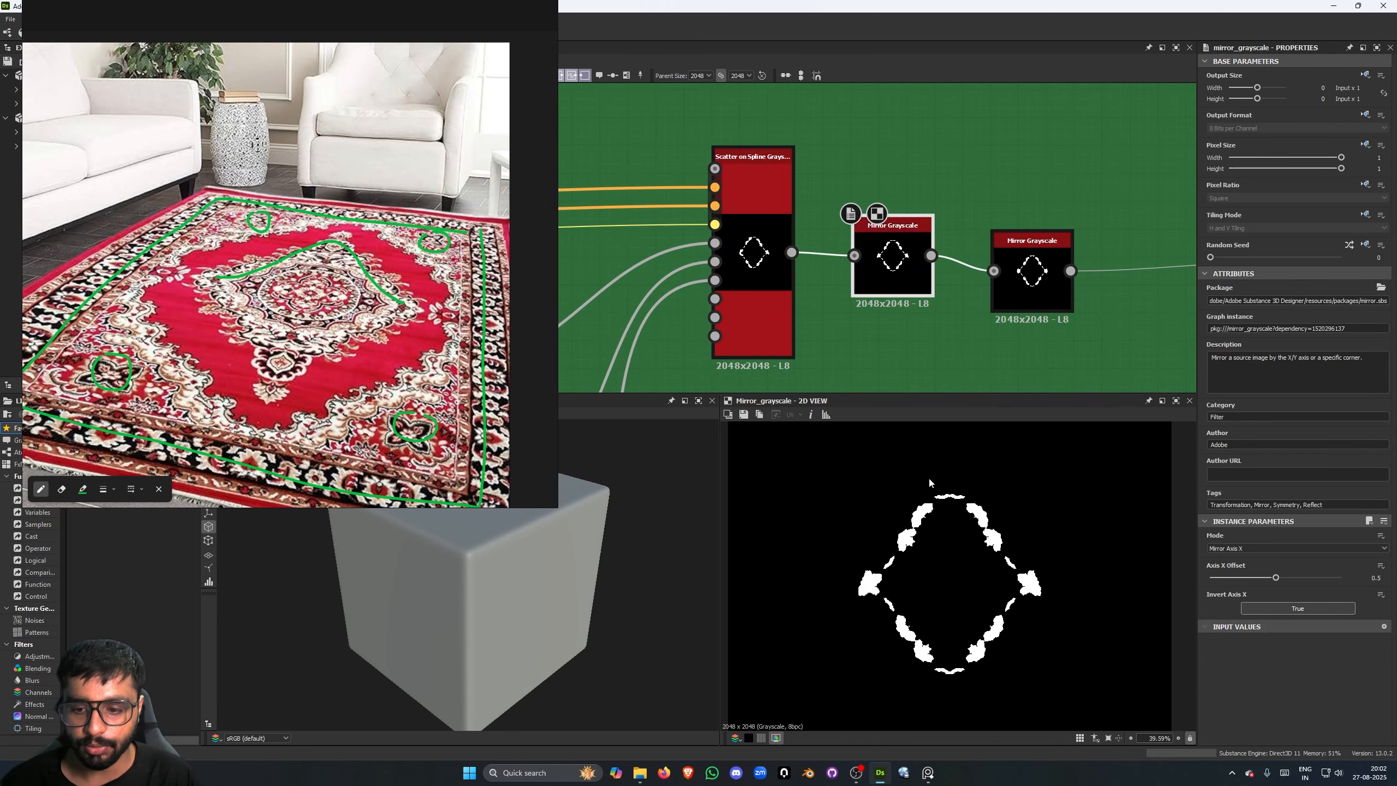
double_click(1032, 267)
scroll(881, 566, up, 1)
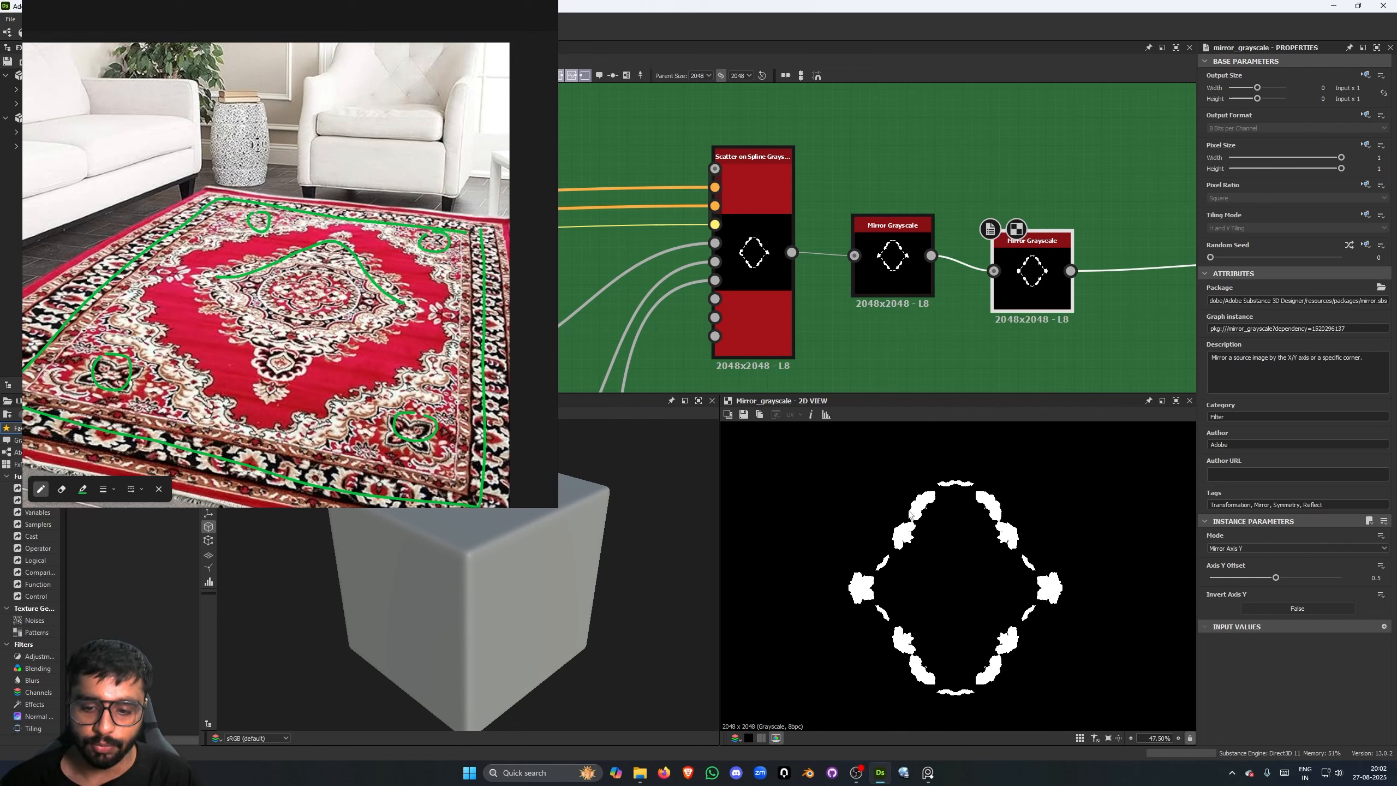
- Preview the last Transformation 2D node before the path conversion in the green frame's fourth chain
scroll(858, 324, down, 6)
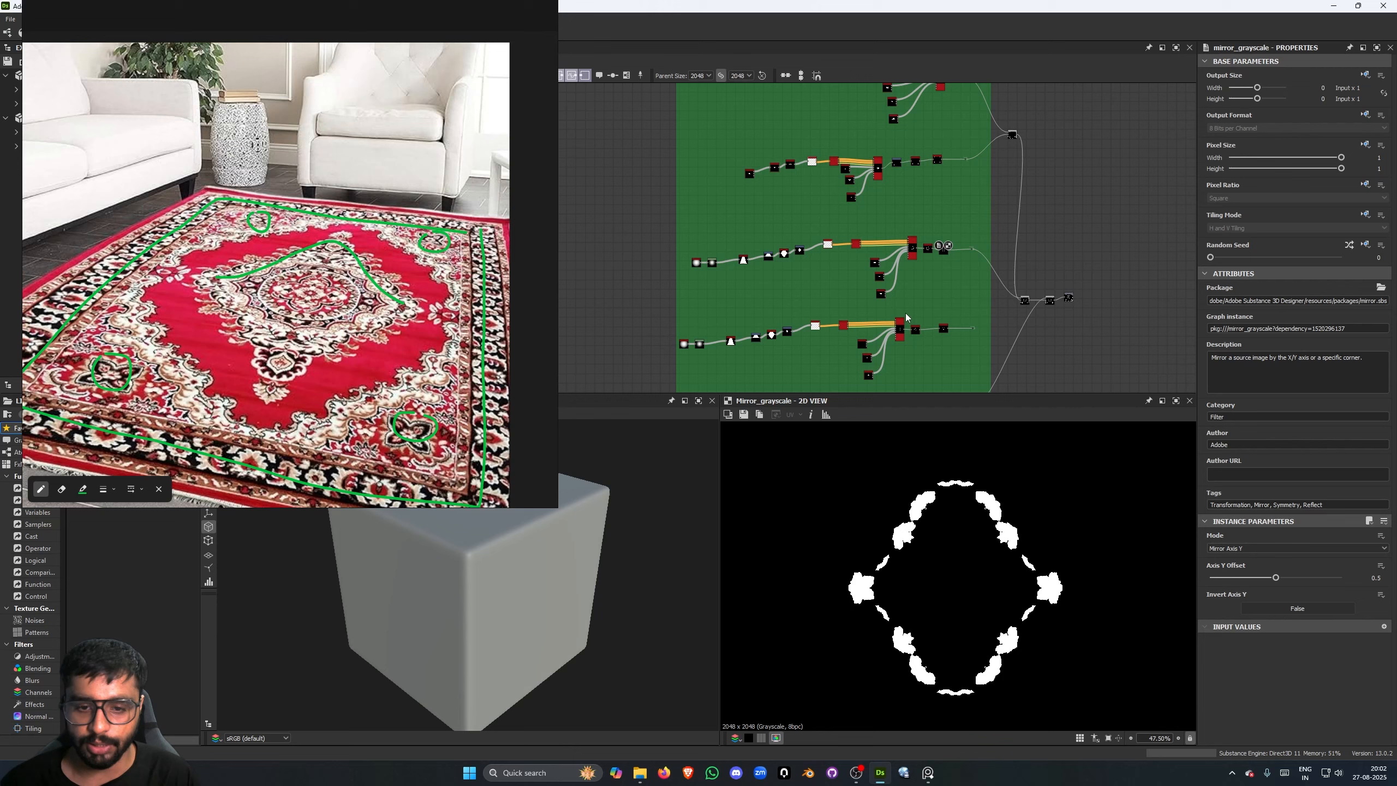
middle_drag(908, 318, 1001, 256)
scroll(1001, 256, up, 4)
middle_drag(801, 266, 1054, 209)
scroll(1054, 209, up, 1)
click(961, 240)
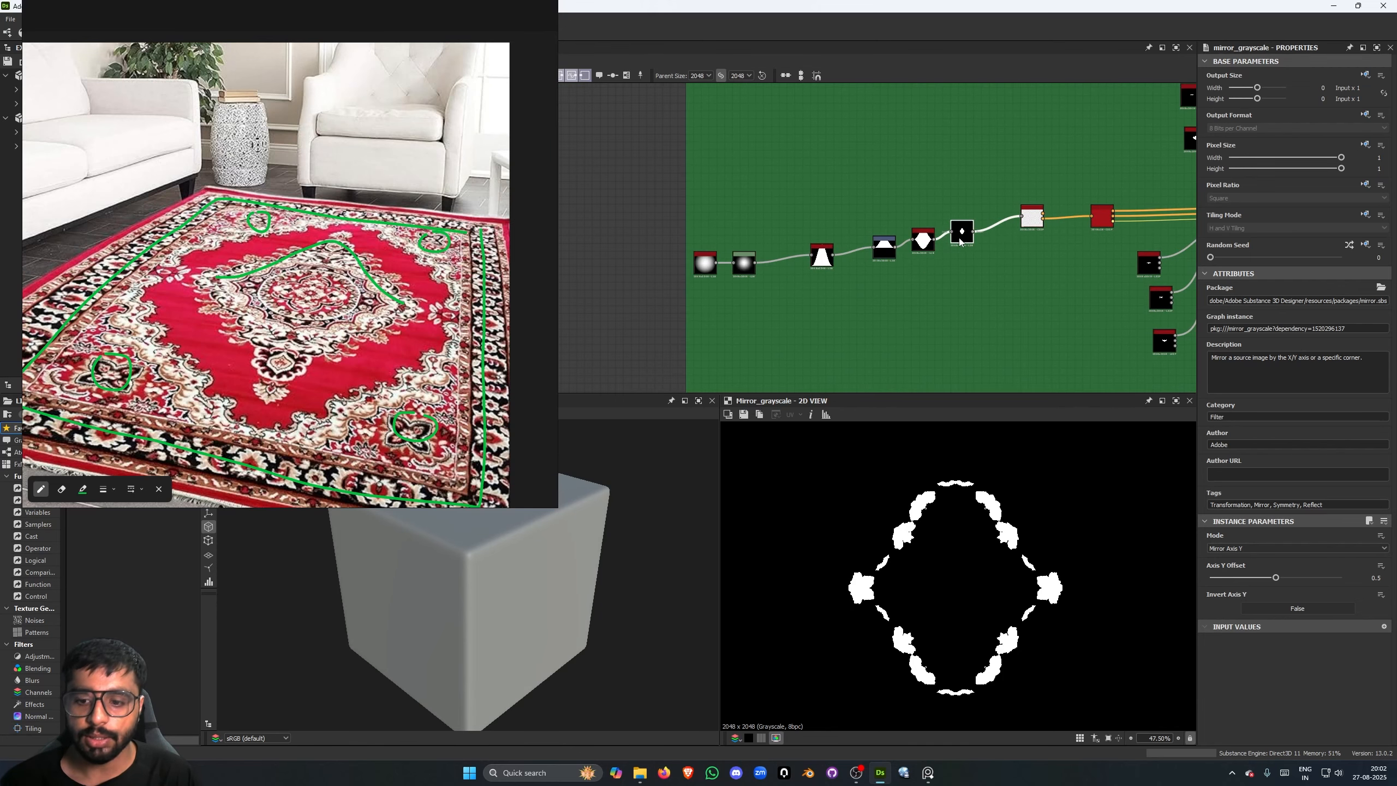
double_click(960, 240)
- Preview the final Mirror Grayscale node at the end of the green frame's fourth chain
scroll(1000, 326, down, 3)
middle_drag(1105, 326, 994, 324)
scroll(993, 324, up, 2)
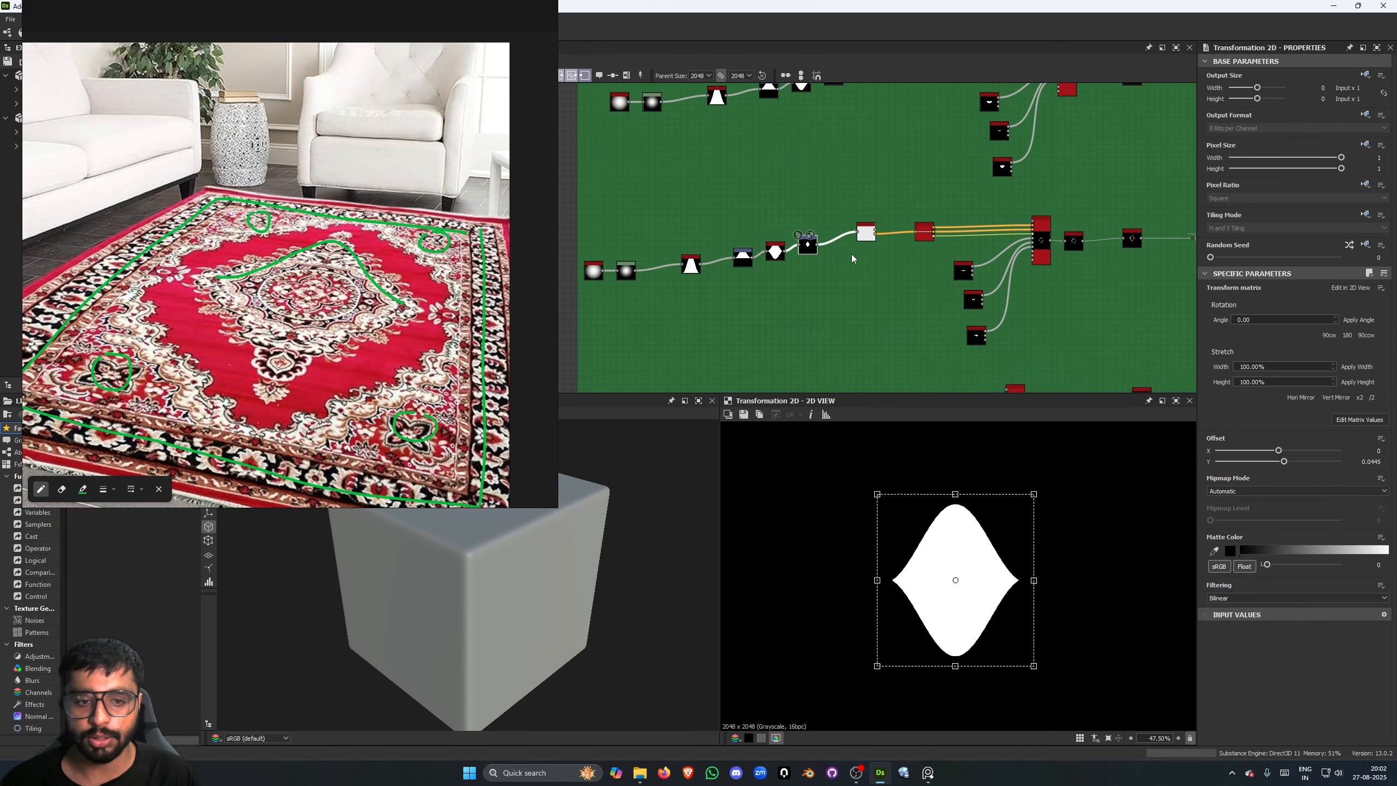
double_click(1132, 239)
middle_drag(1099, 306, 1093, 306)
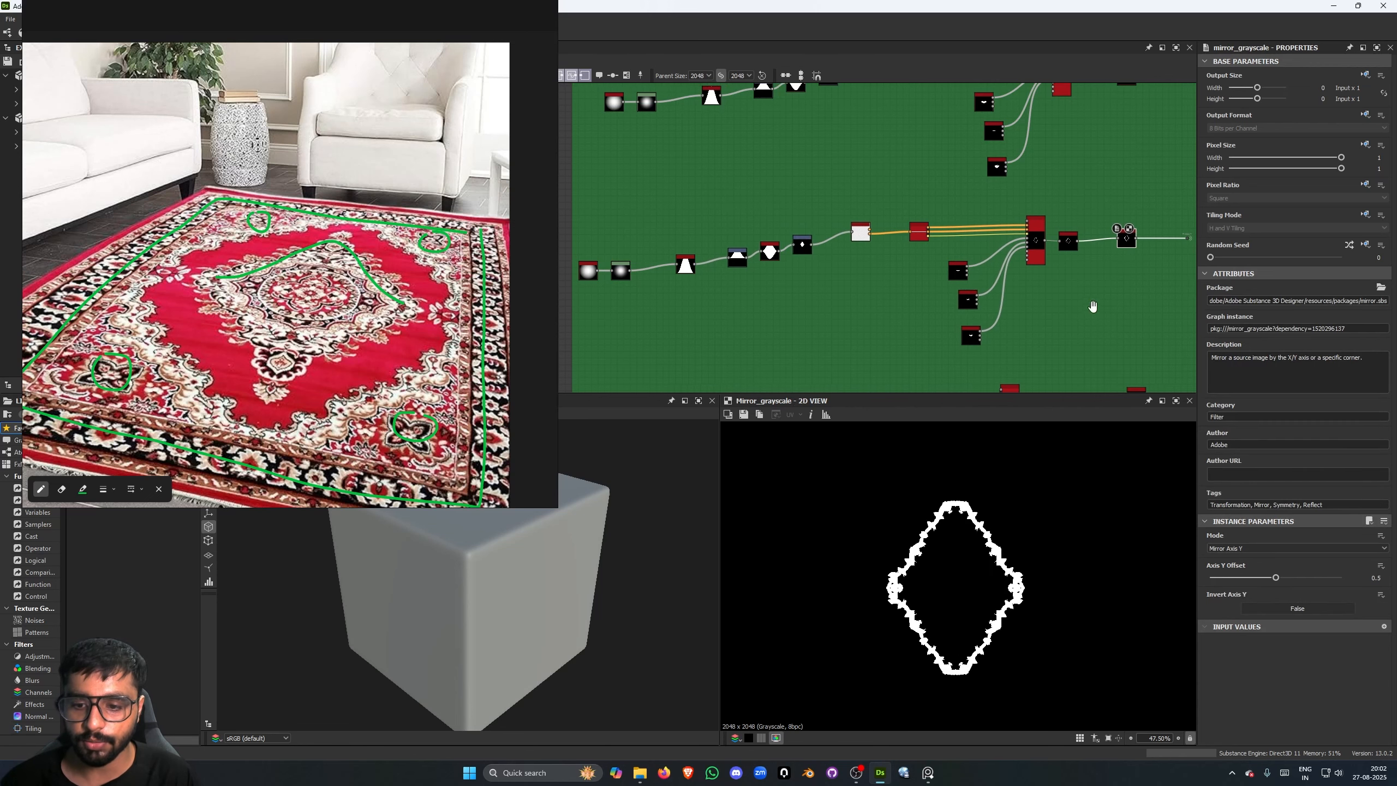
- Preview the Shape node at the start of the green frame's fifth chain
scroll(1093, 306, down, 3)
scroll(848, 240, up, 5)
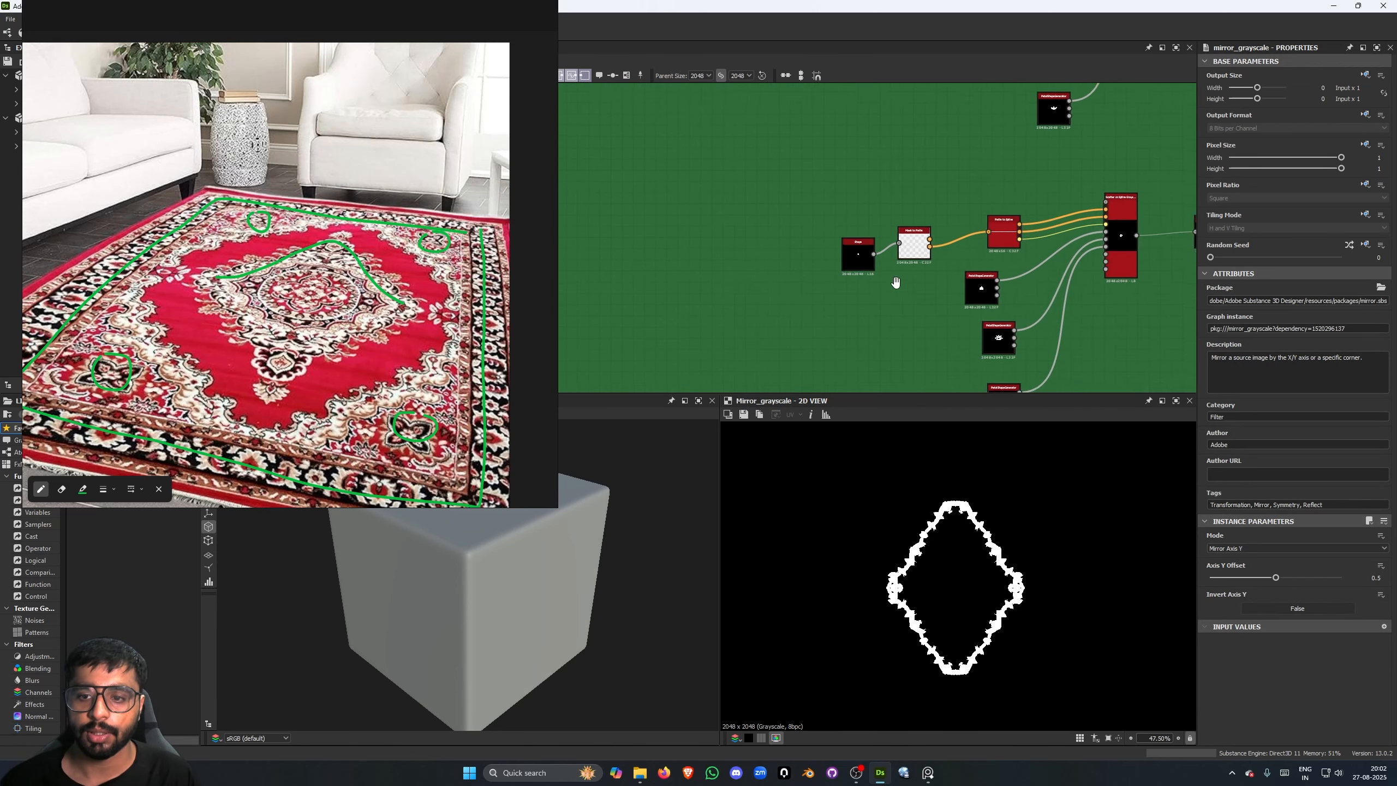
middle_drag(895, 282, 762, 293)
scroll(668, 267, up, 1)
double_click(667, 263)
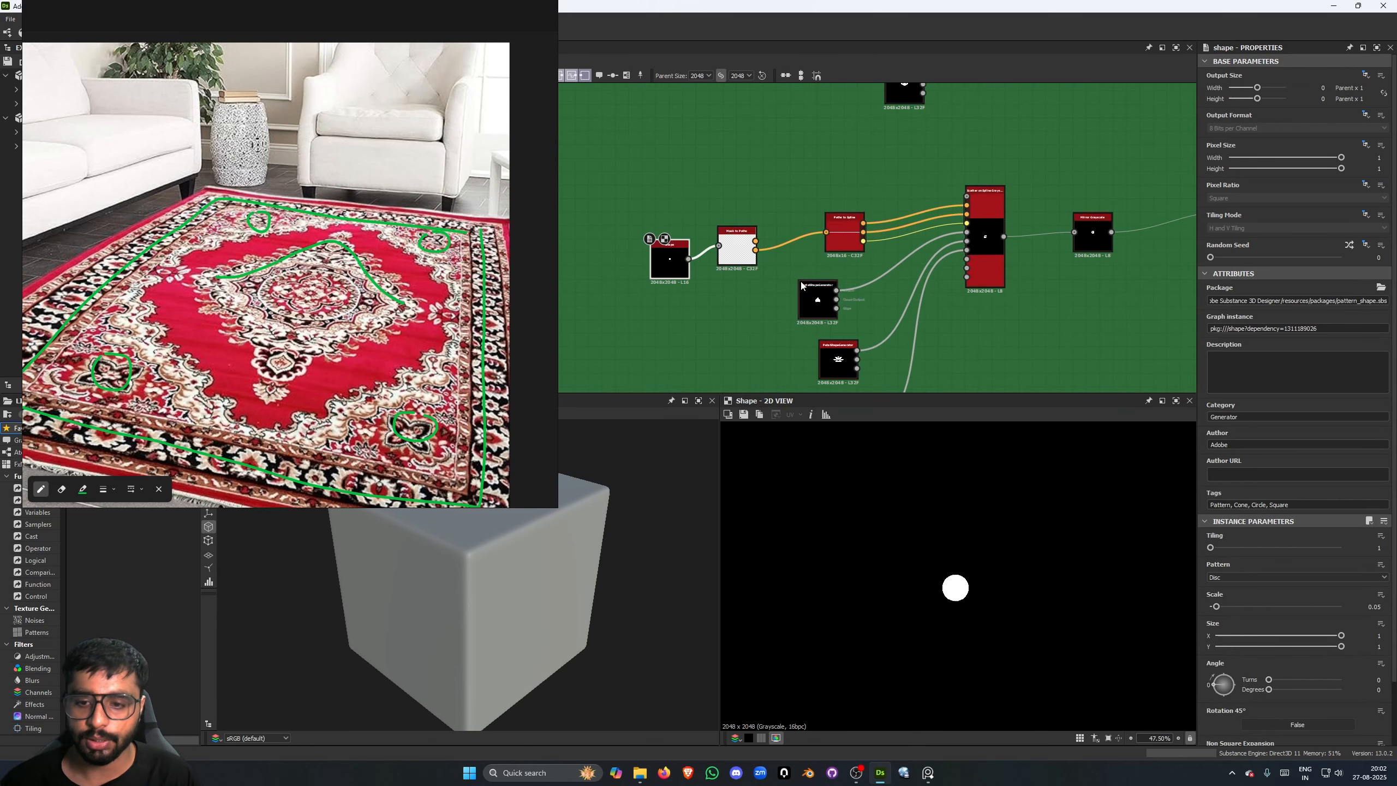
- Preview the fifth chain's Scatter on Spline Grayscale node and its final Mirror Grayscale node
scroll(914, 290, up, 1)
middle_drag(982, 292, 913, 299)
double_click(925, 275)
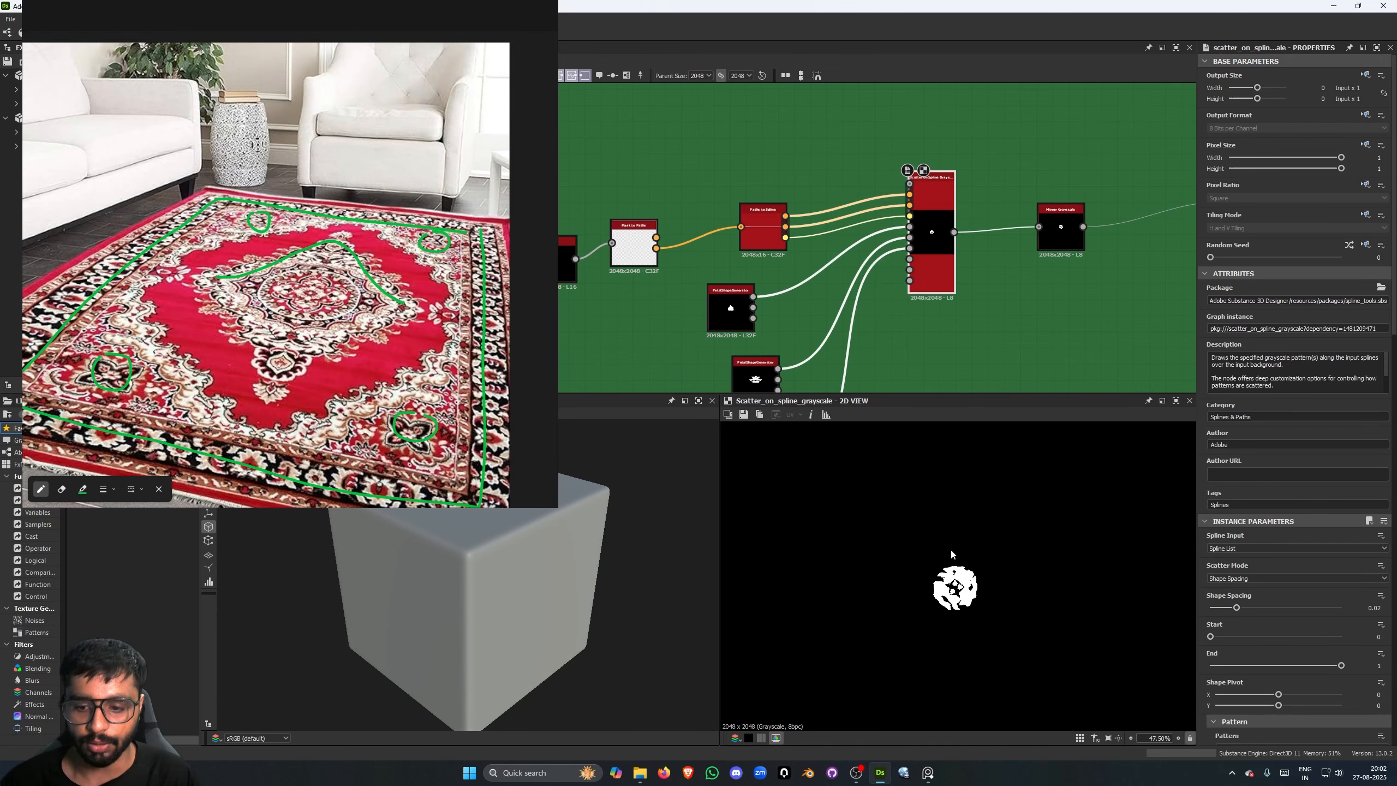
scroll(936, 296, down, 1)
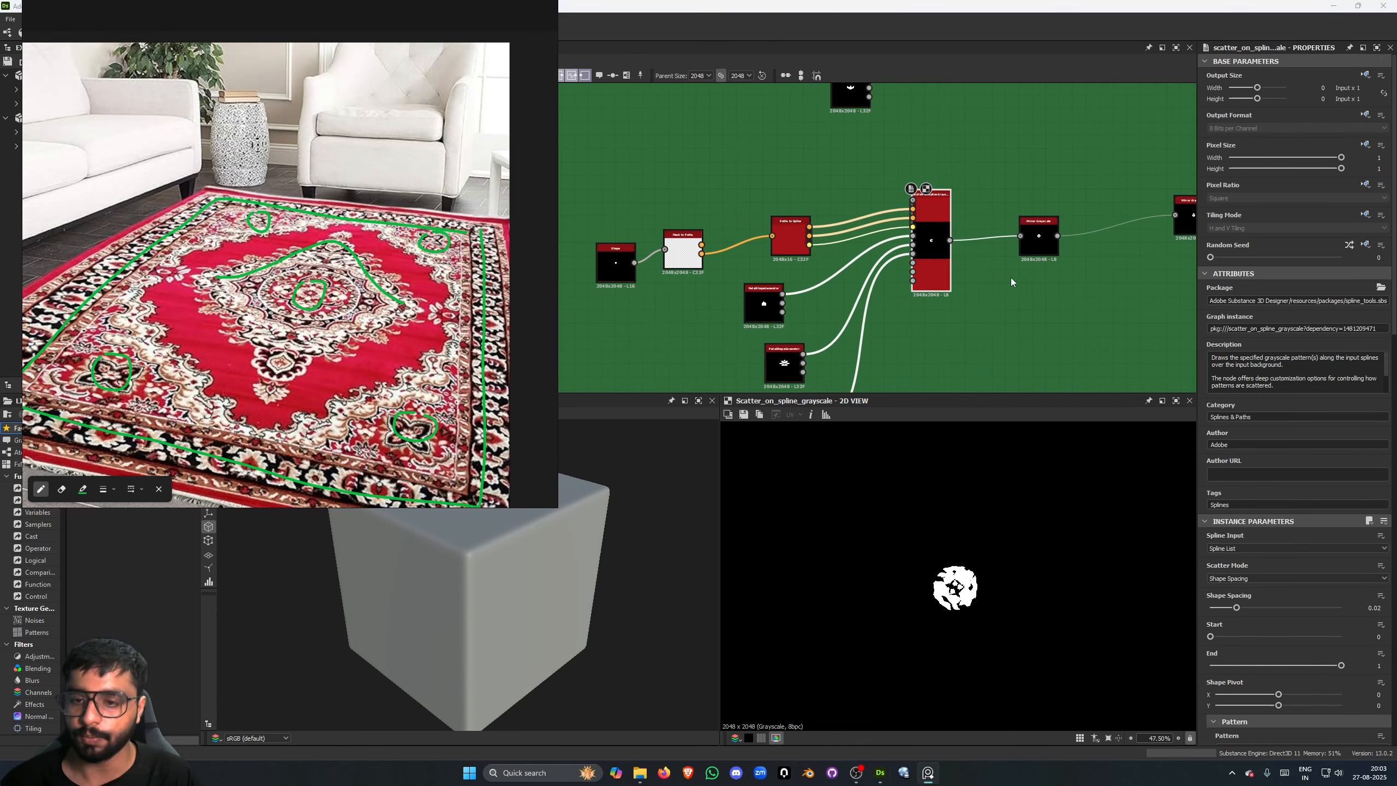
middle_drag(1060, 239, 906, 246)
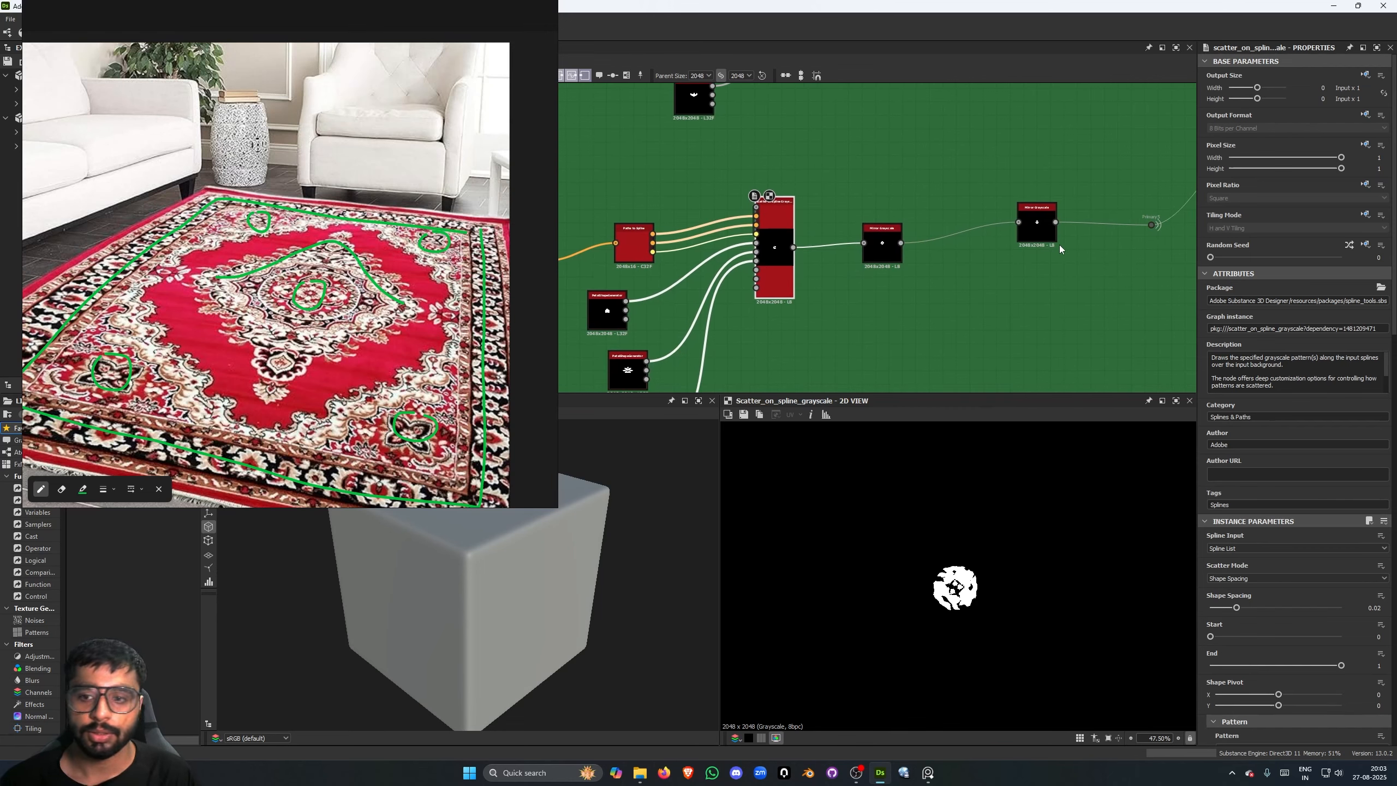
double_click(1037, 231)
key(ctrl+e)
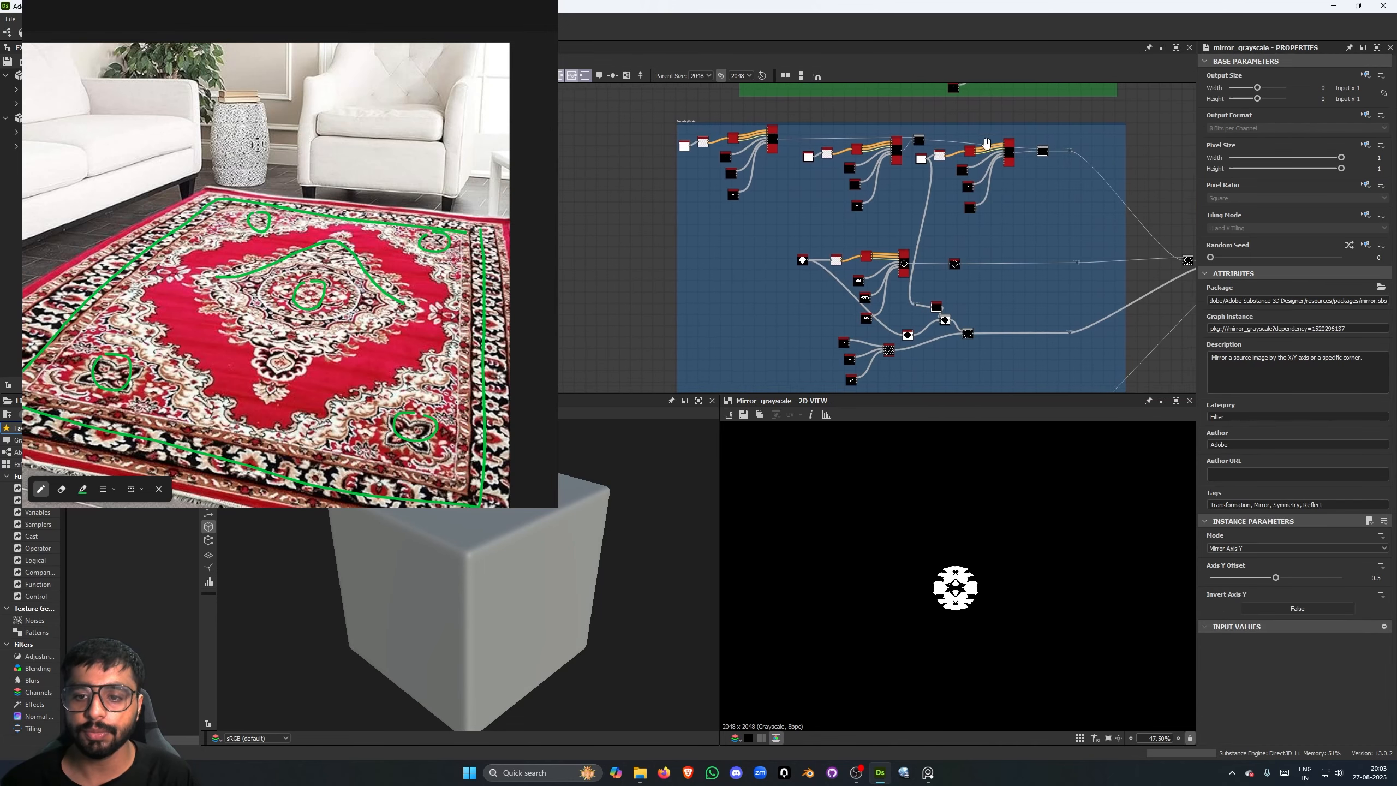
- Preview the Shape node that starts the first chain in the blue SecondaryDetails frame
scroll(675, 118, up, 5)
scroll(659, 140, down, 3)
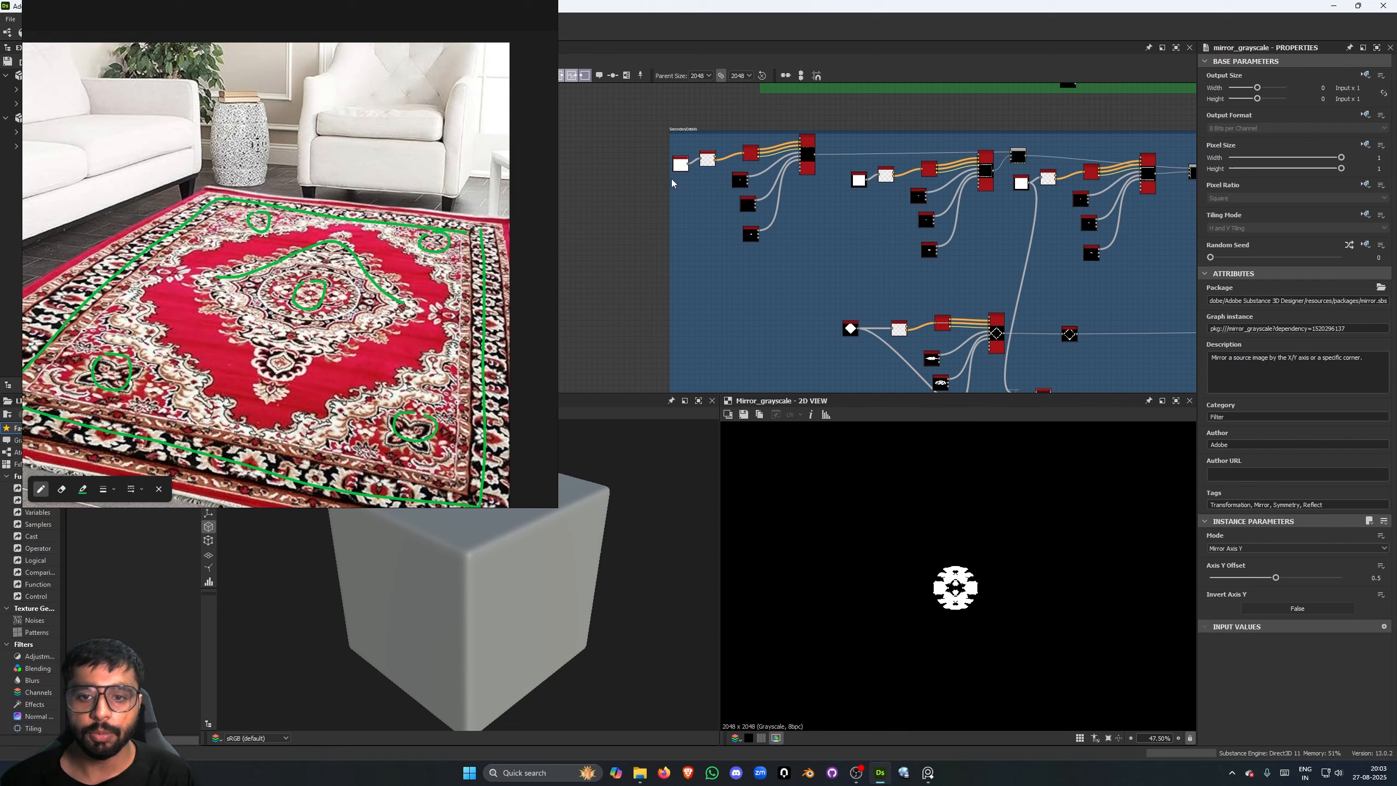
middle_drag(662, 184, 648, 181)
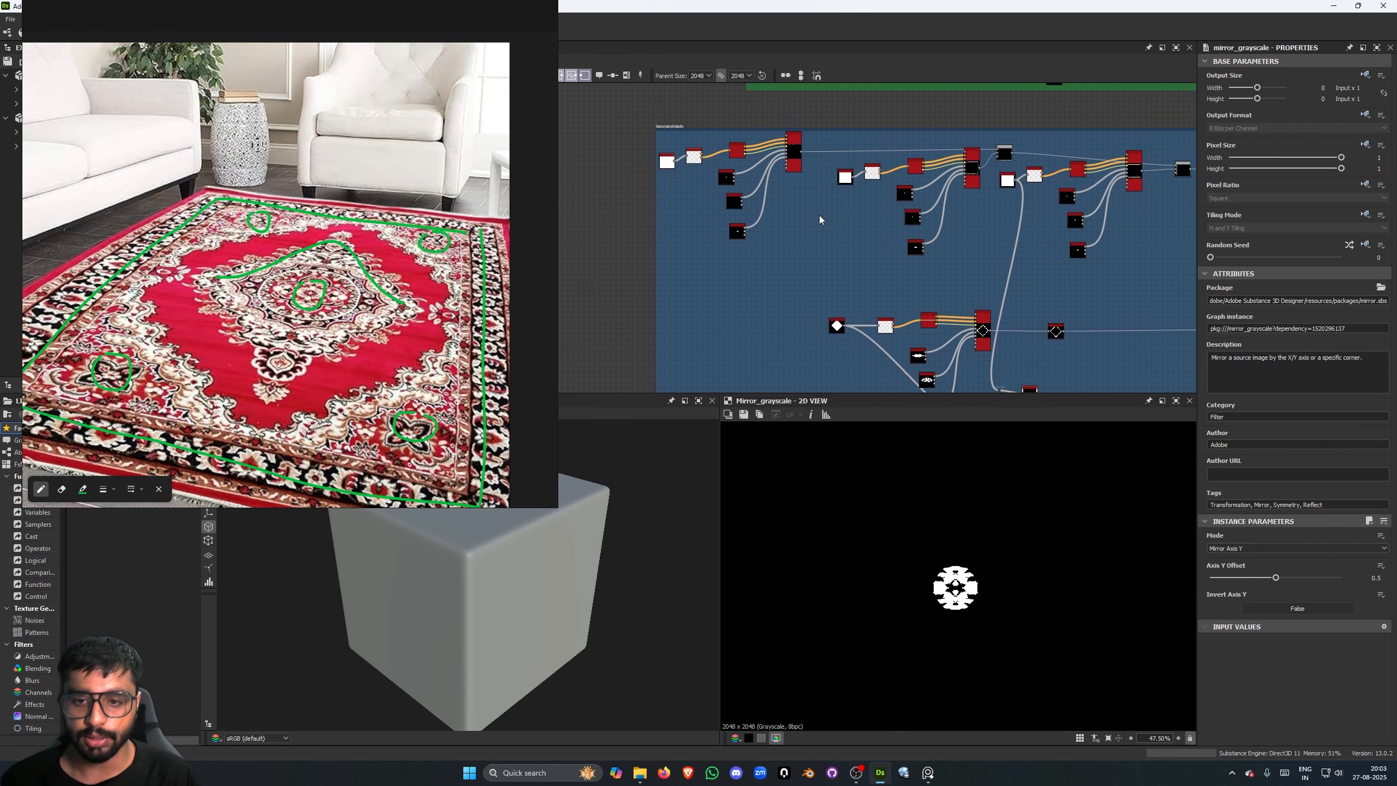
scroll(840, 232, down, 3)
mouse_move(826, 231)
middle_down()
mouse_move(805, 115)
mouse_move(802, 218)
middle_up()
scroll(764, 179, up, 8)
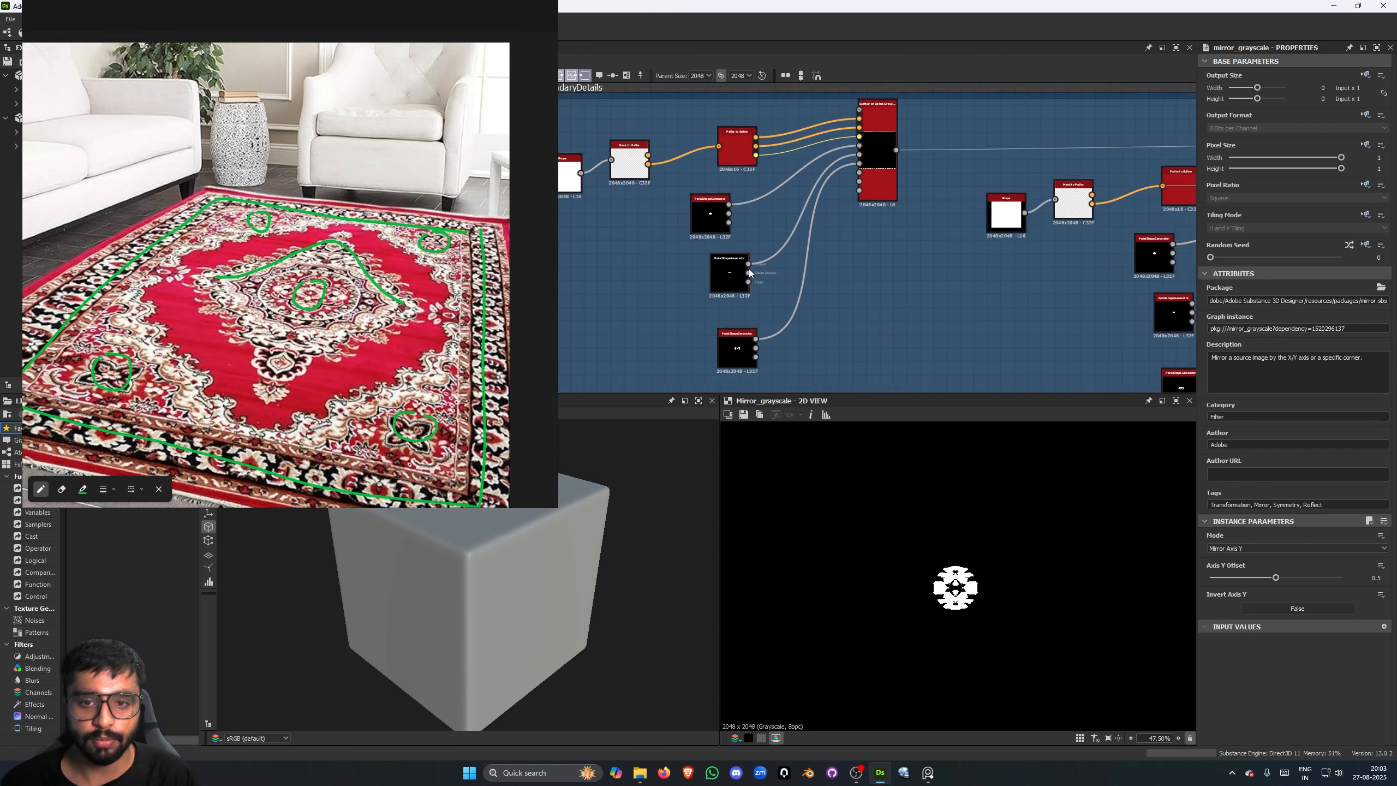
middle_drag(749, 272, 804, 292)
double_click(619, 193)
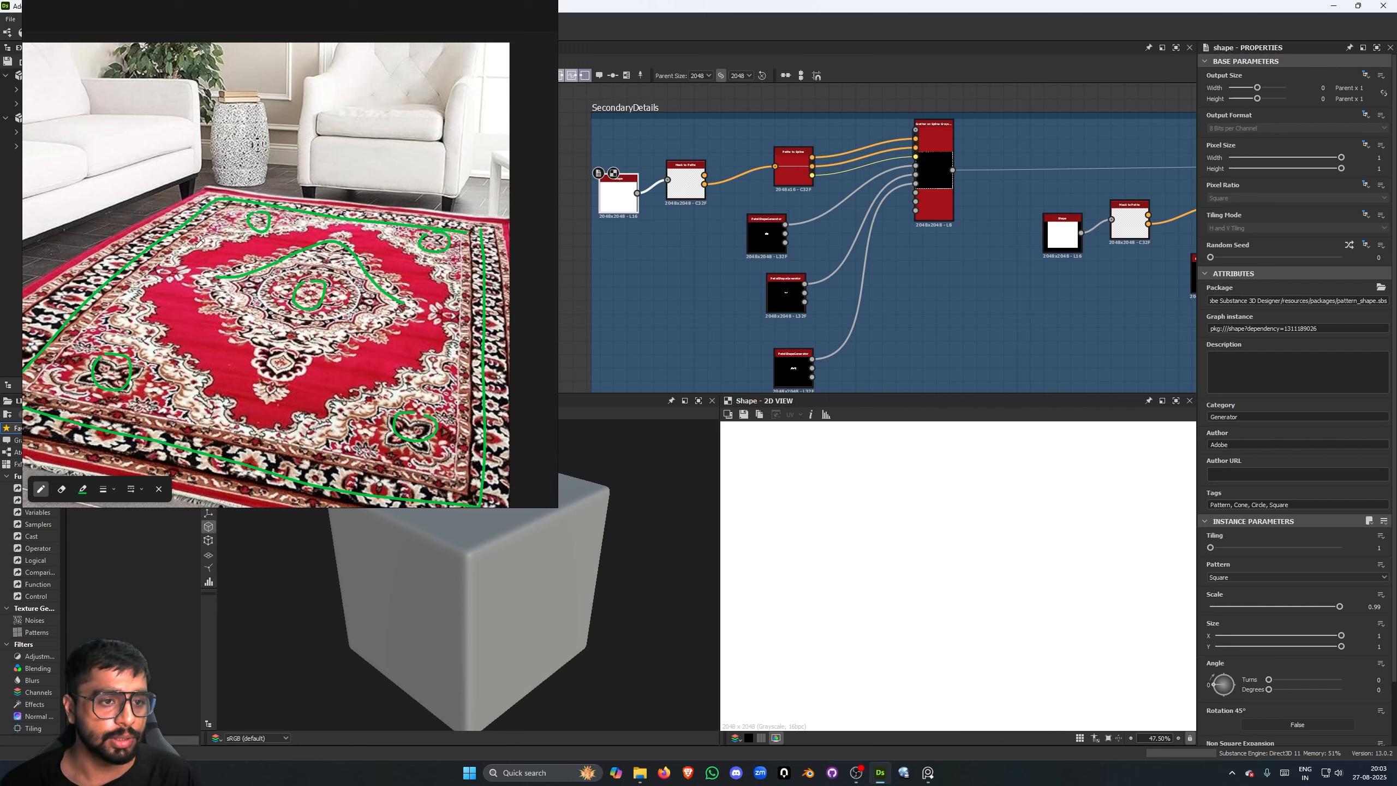
- Set the annotation pen colour to orange B96900 and fit the whole square shape in the 2D preview
click(83, 488)
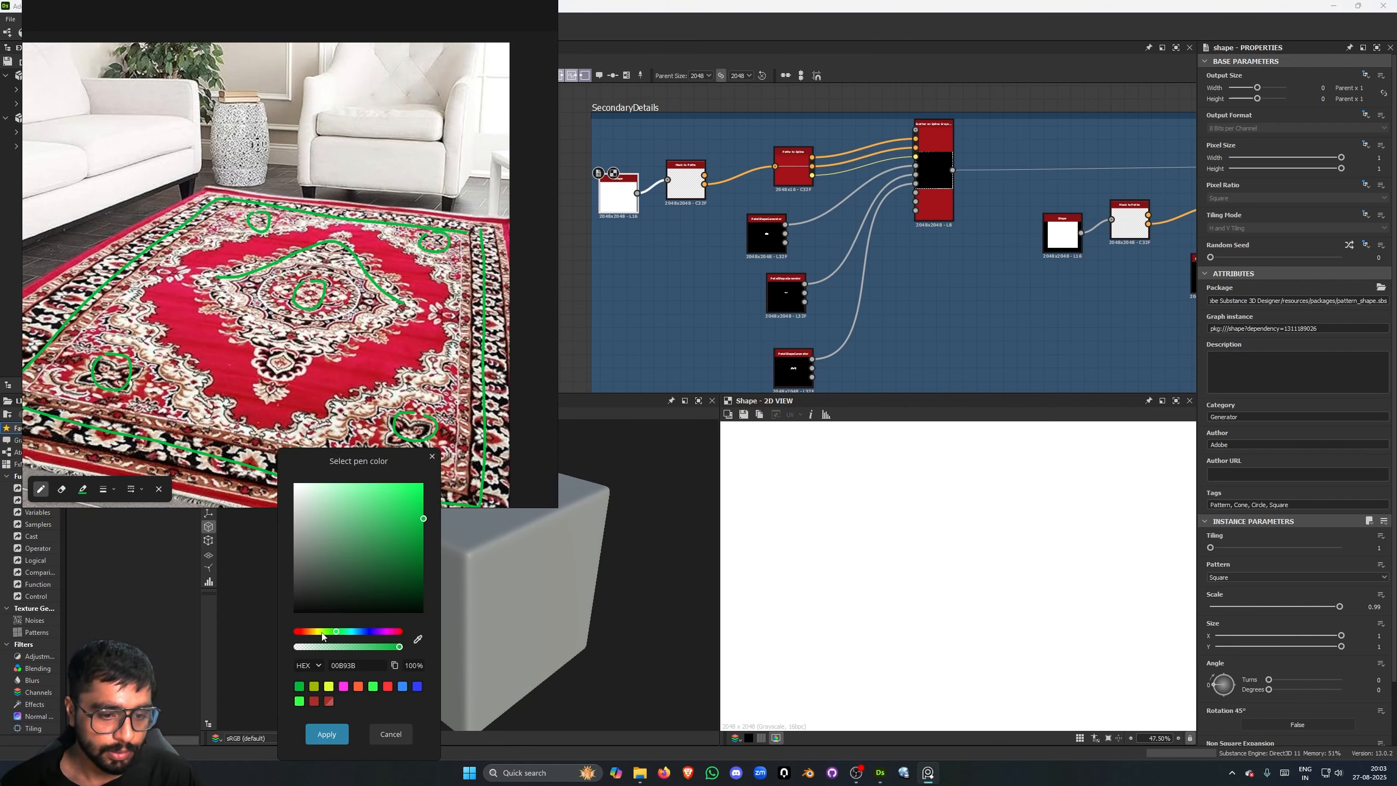
drag(326, 632, 306, 632)
click(327, 734)
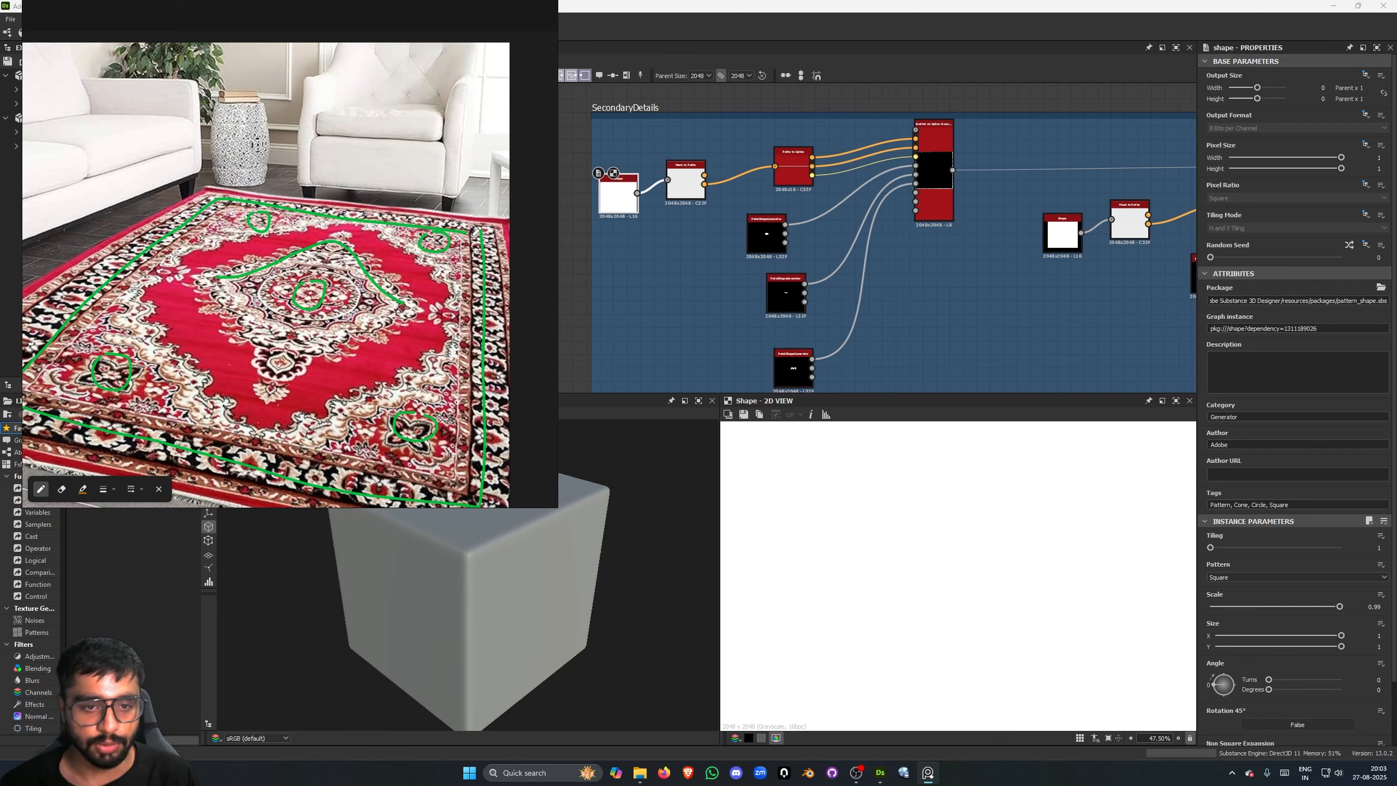
scroll(909, 481, down, 4)
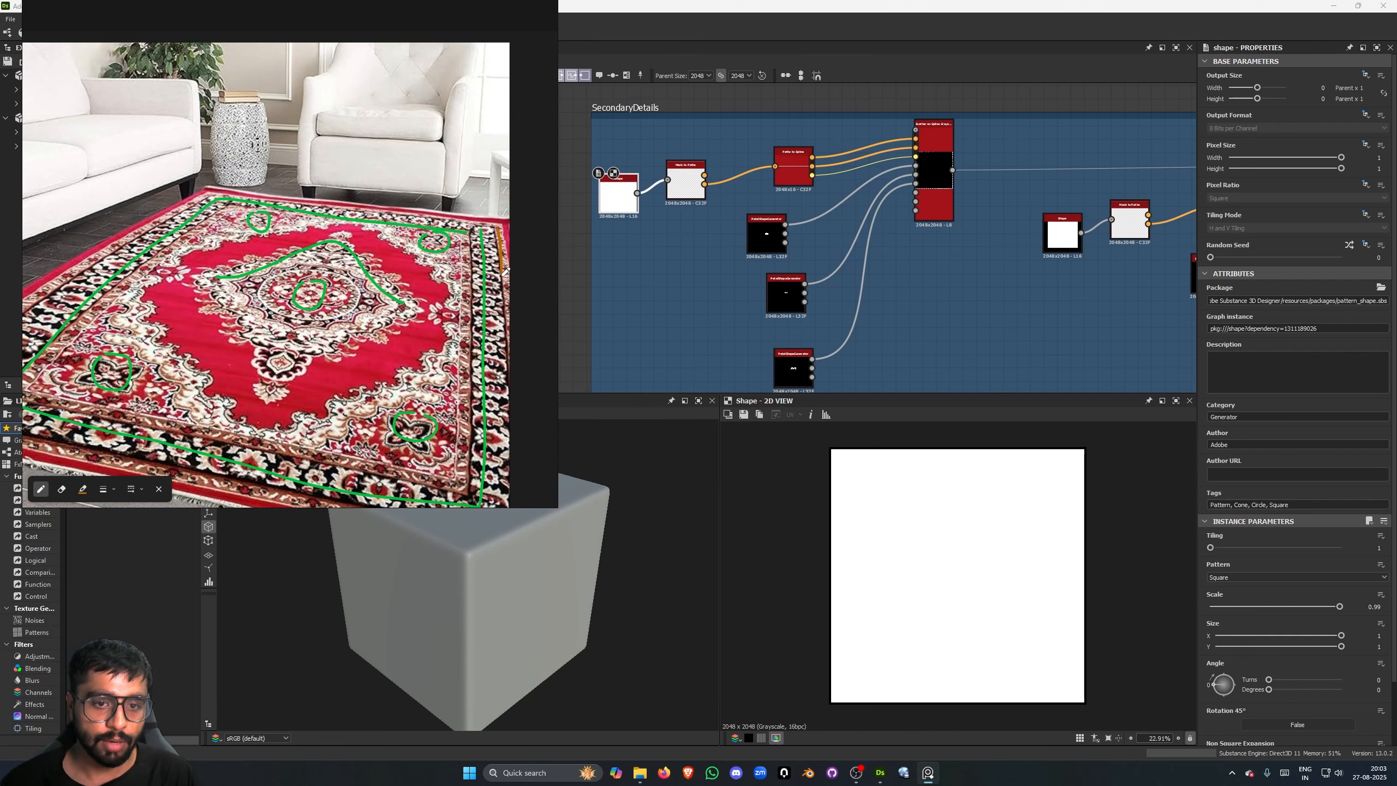
- Set the annotation pen colour to light blue and trace the inner border line along the rug's right side on the reference
click(82, 489)
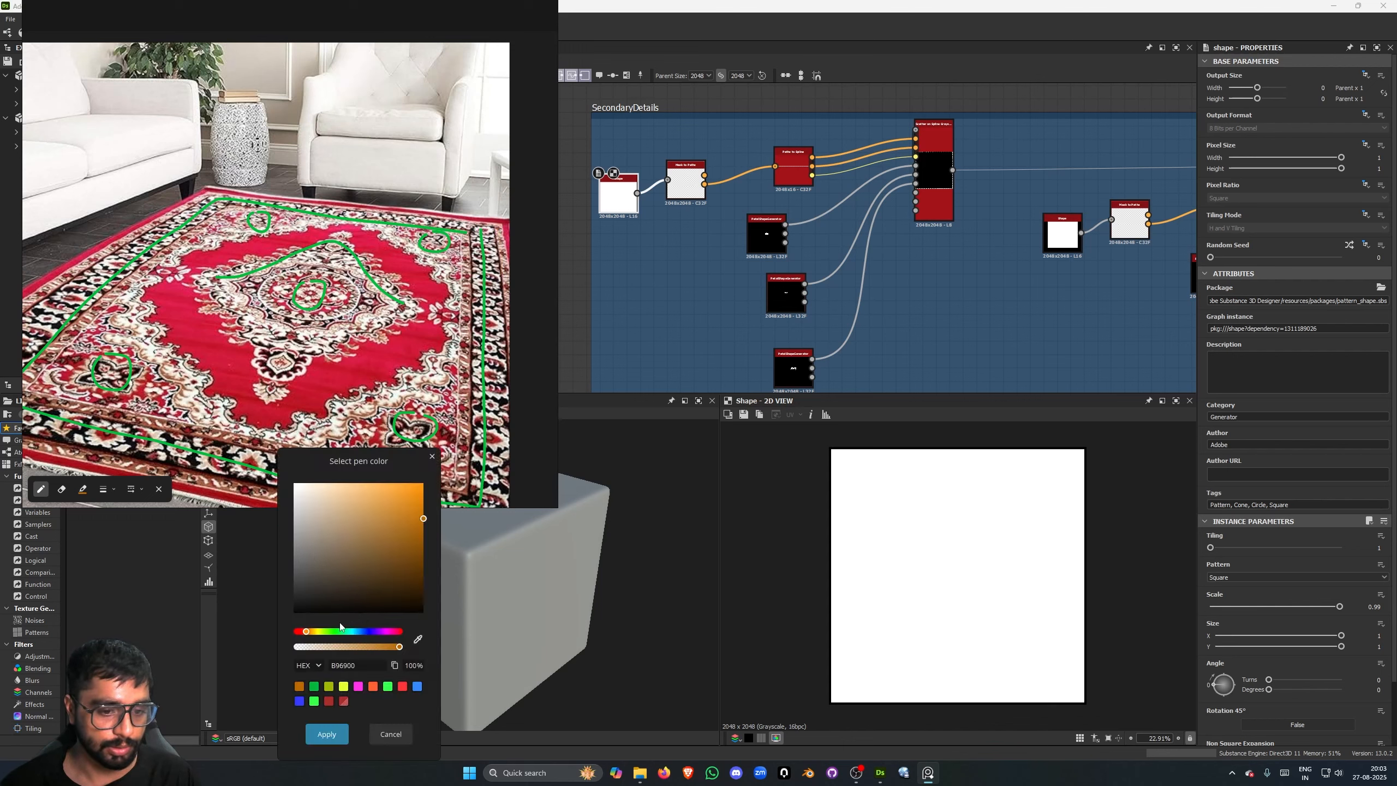
mouse_move(340, 630)
mouse_down()
mouse_move(385, 632)
mouse_move(348, 633)
mouse_up()
click(326, 733)
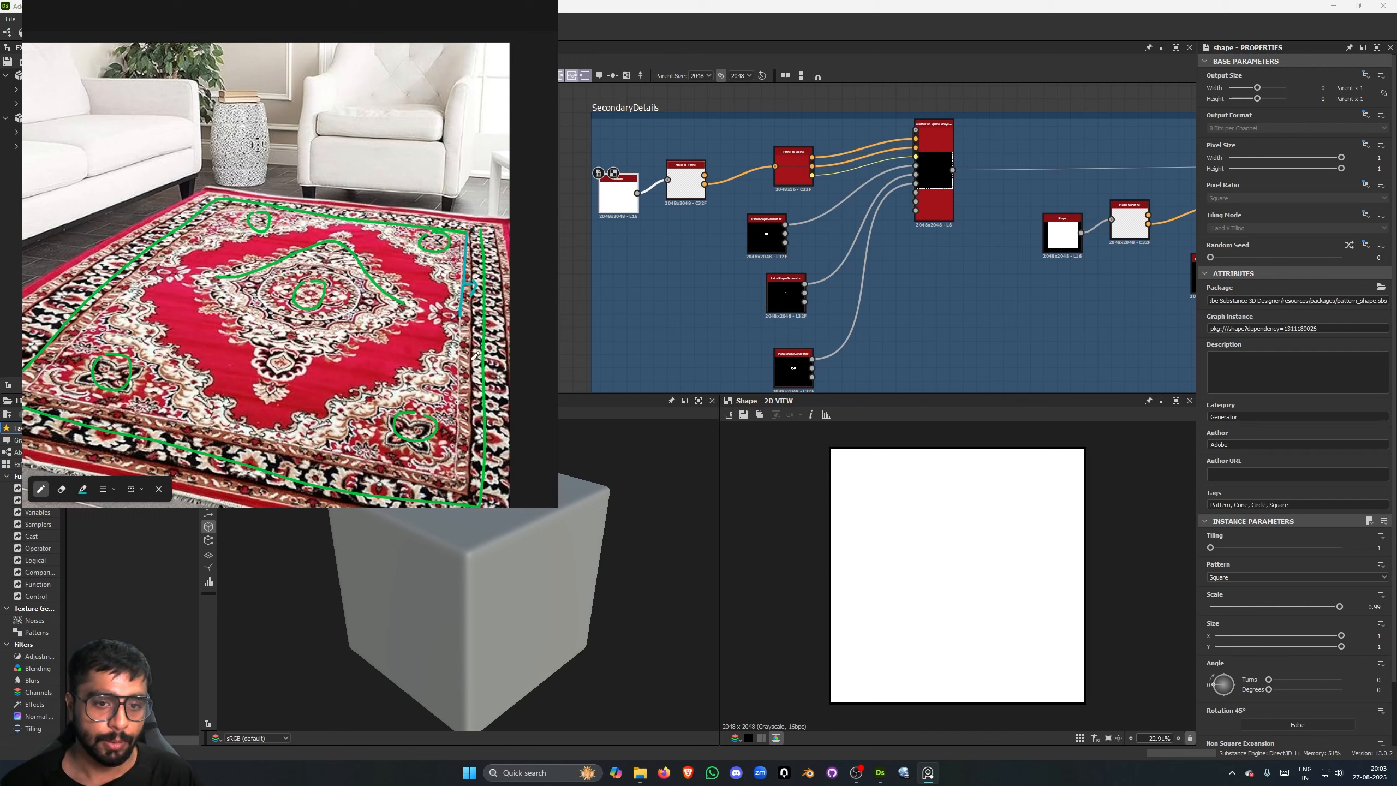
drag(466, 330, 459, 423)
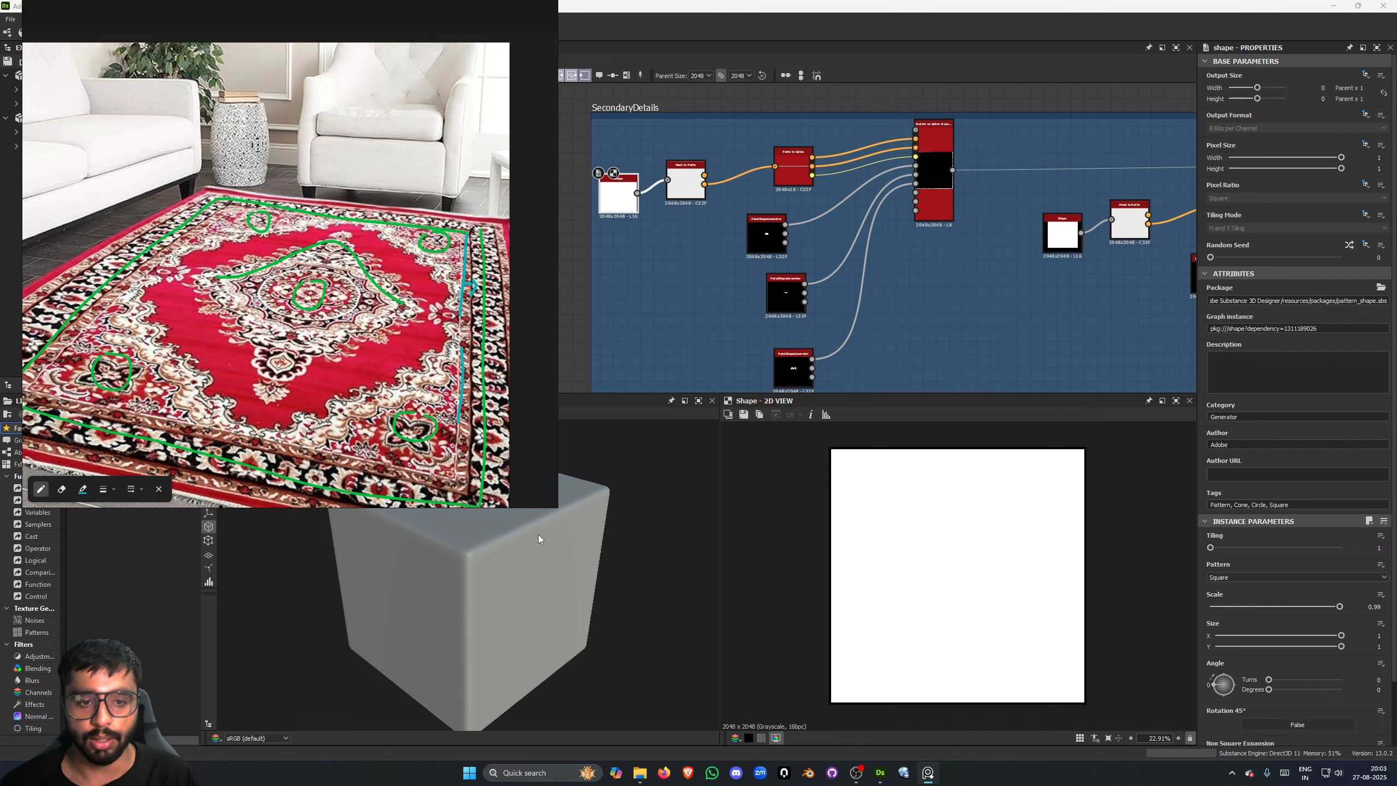
- Preview the Scatter on Spline Grayscale nodes of the first and second chains in the SecondaryDetails frame
scroll(788, 275, down, 2)
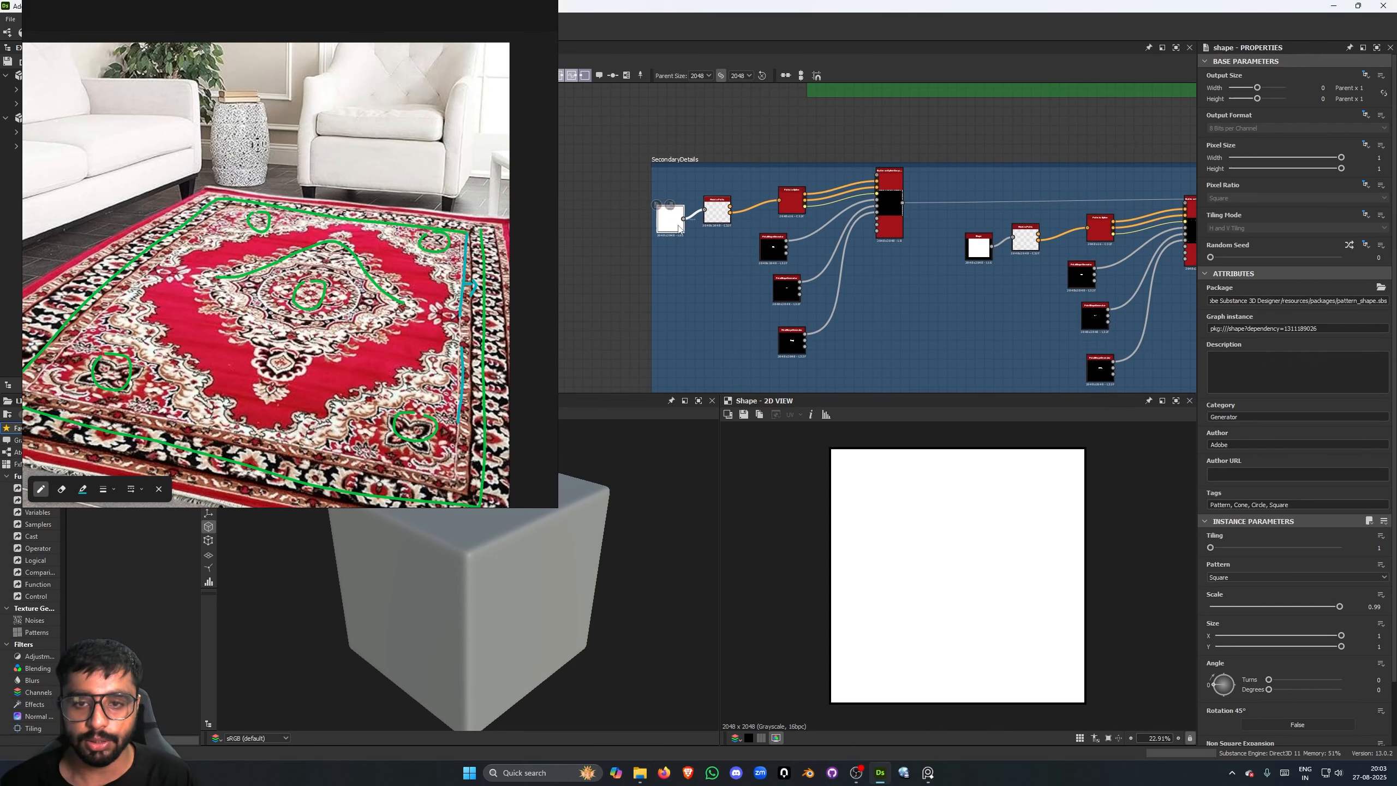
double_click(889, 205)
middle_drag(1060, 343, 870, 346)
middle_drag(870, 175, 792, 179)
scroll(995, 214, up, 1)
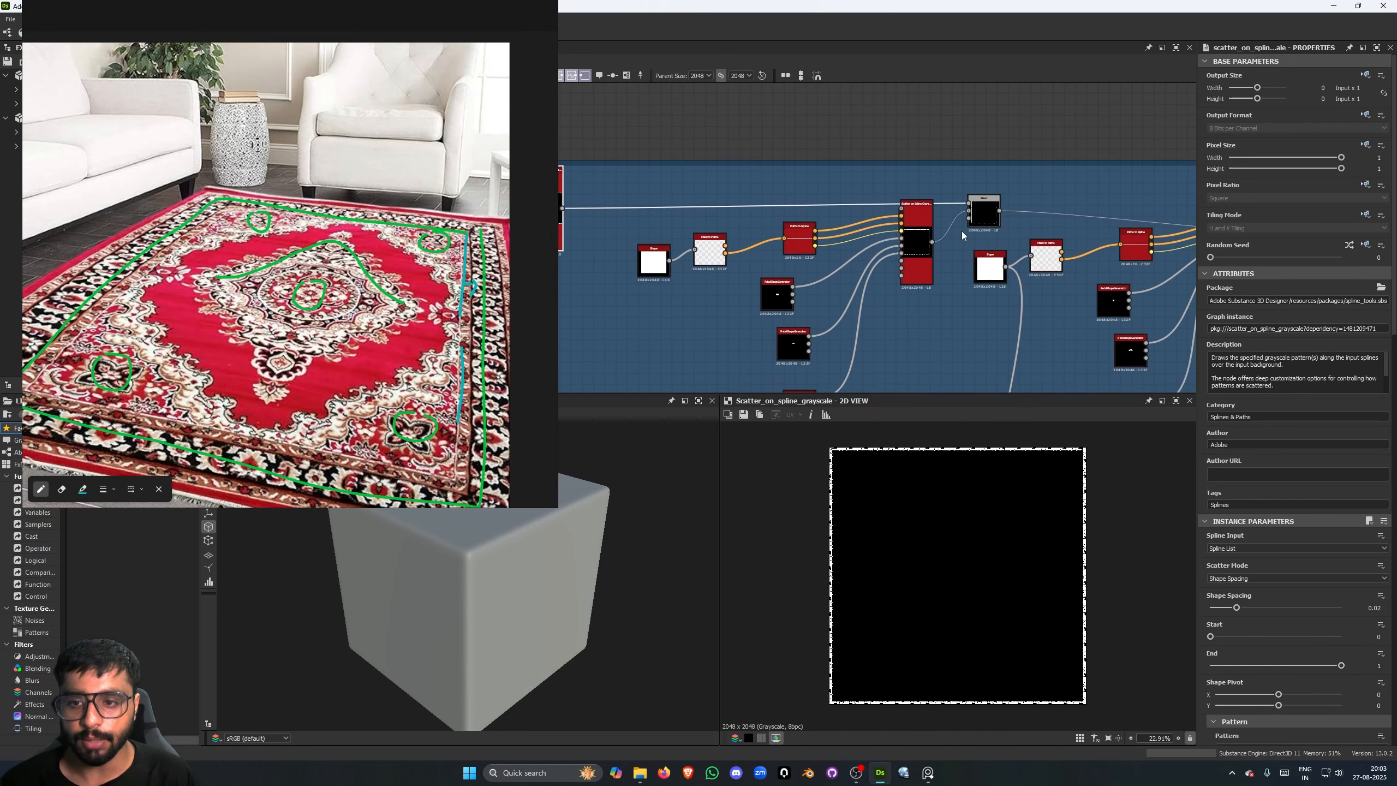
middle_drag(947, 236, 918, 237)
double_click(887, 237)
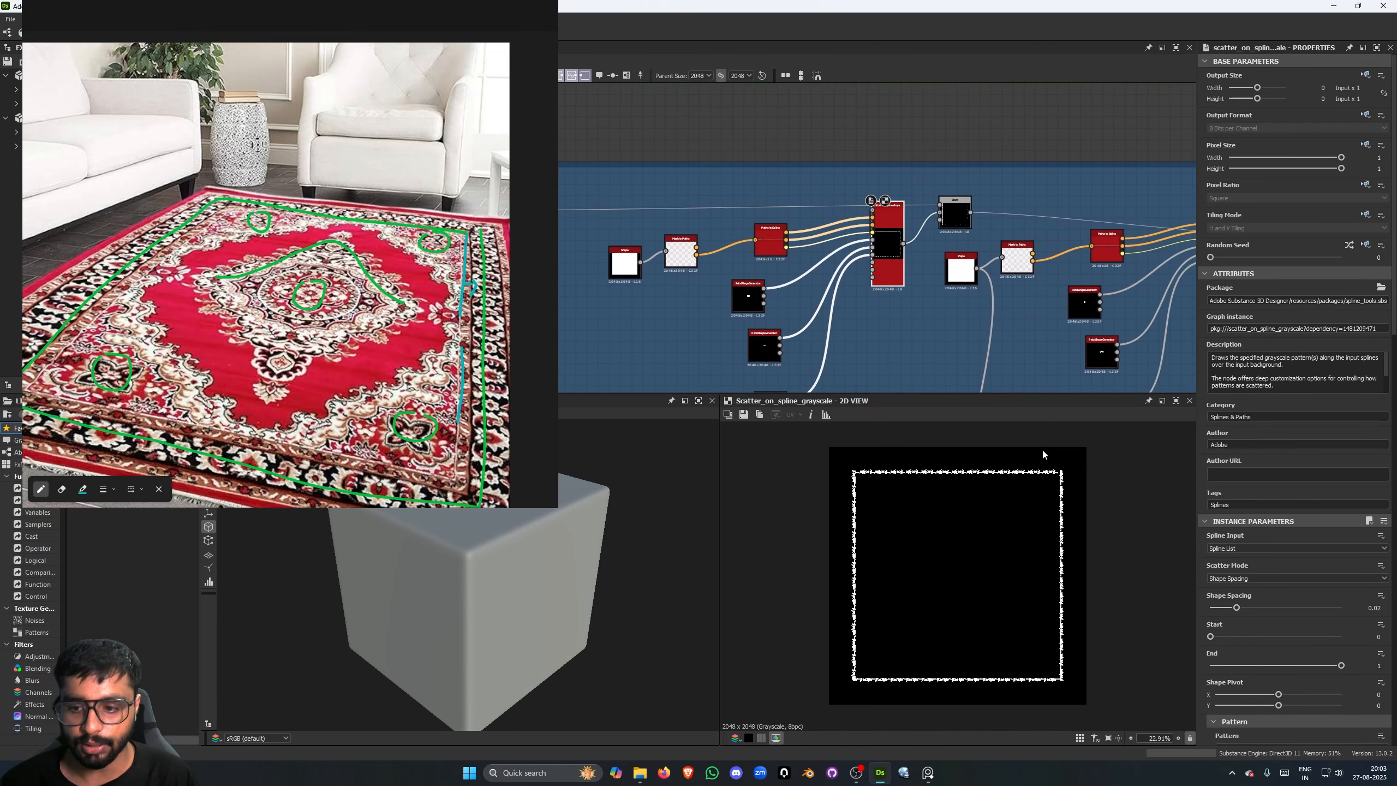
- Preview the Blend node combining the first two SecondaryDetails border scatters and inspect its corner up close
middle_drag(984, 278, 976, 277)
double_click(942, 216)
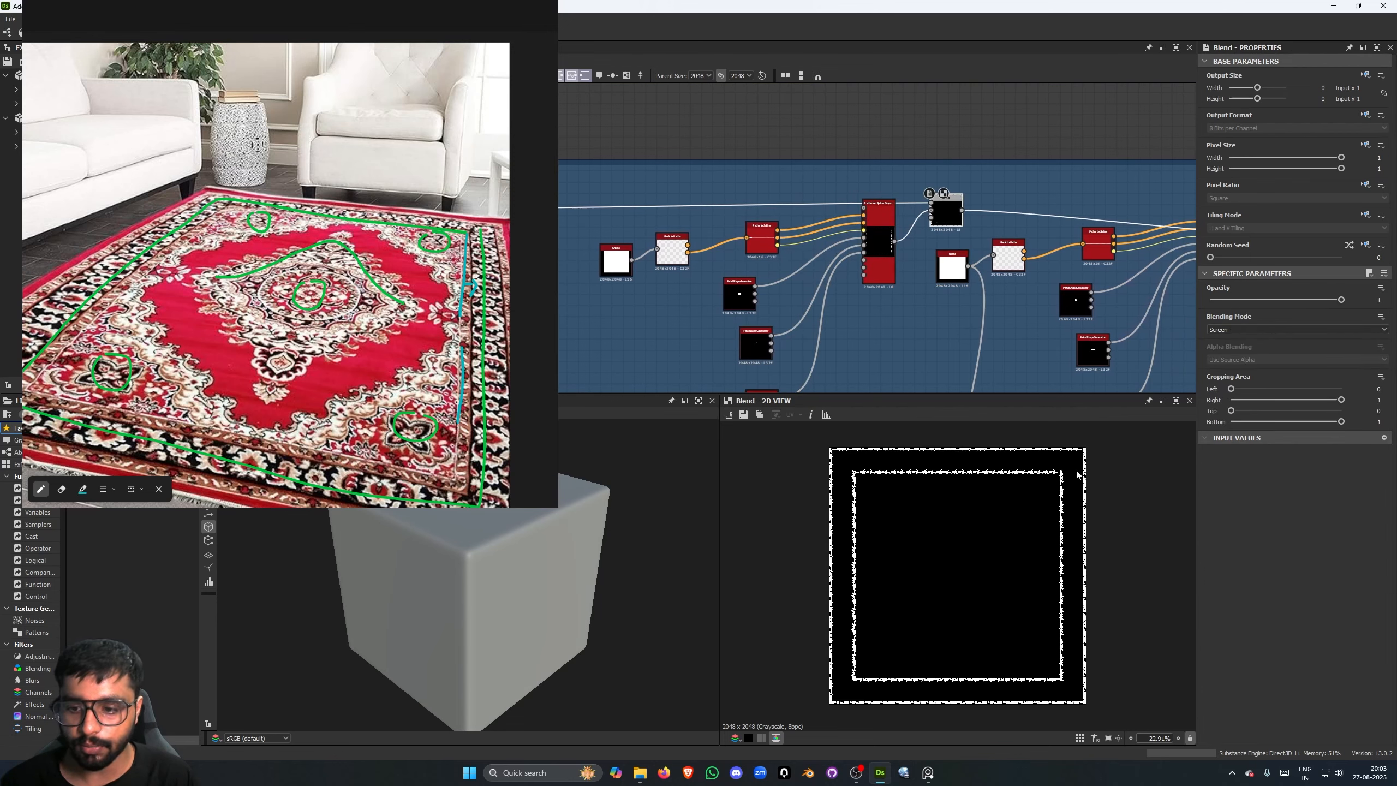
scroll(1075, 443, up, 2)
scroll(1073, 443, up, 1)
scroll(834, 463, up, 1)
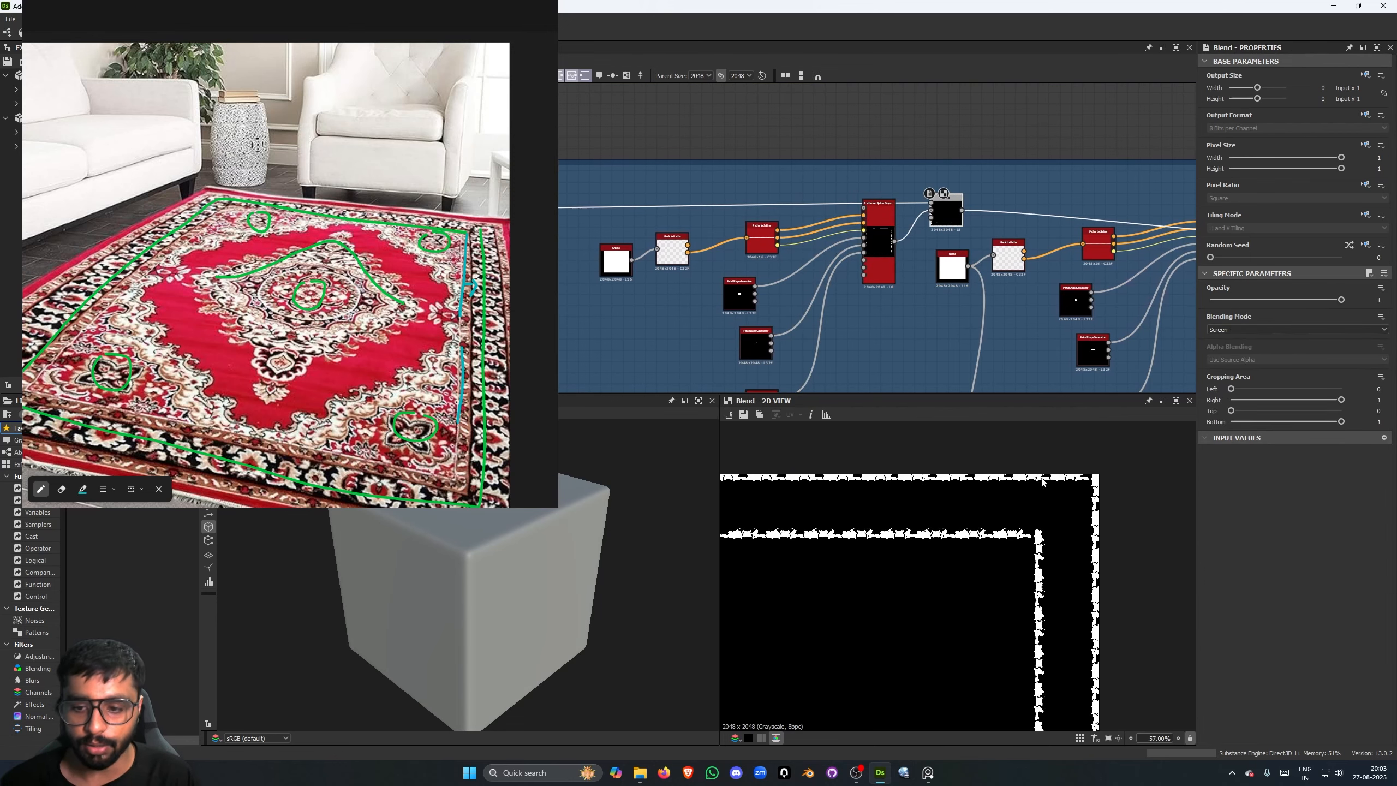
scroll(886, 479, down, 2)
key(f)
- Preview the final Blend node of the SecondaryDetails frame's upper row and inspect the combined border lines up close
scroll(924, 262, down, 4)
middle_drag(921, 286, 832, 269)
scroll(1026, 226, up, 4)
middle_drag(1040, 254, 820, 179)
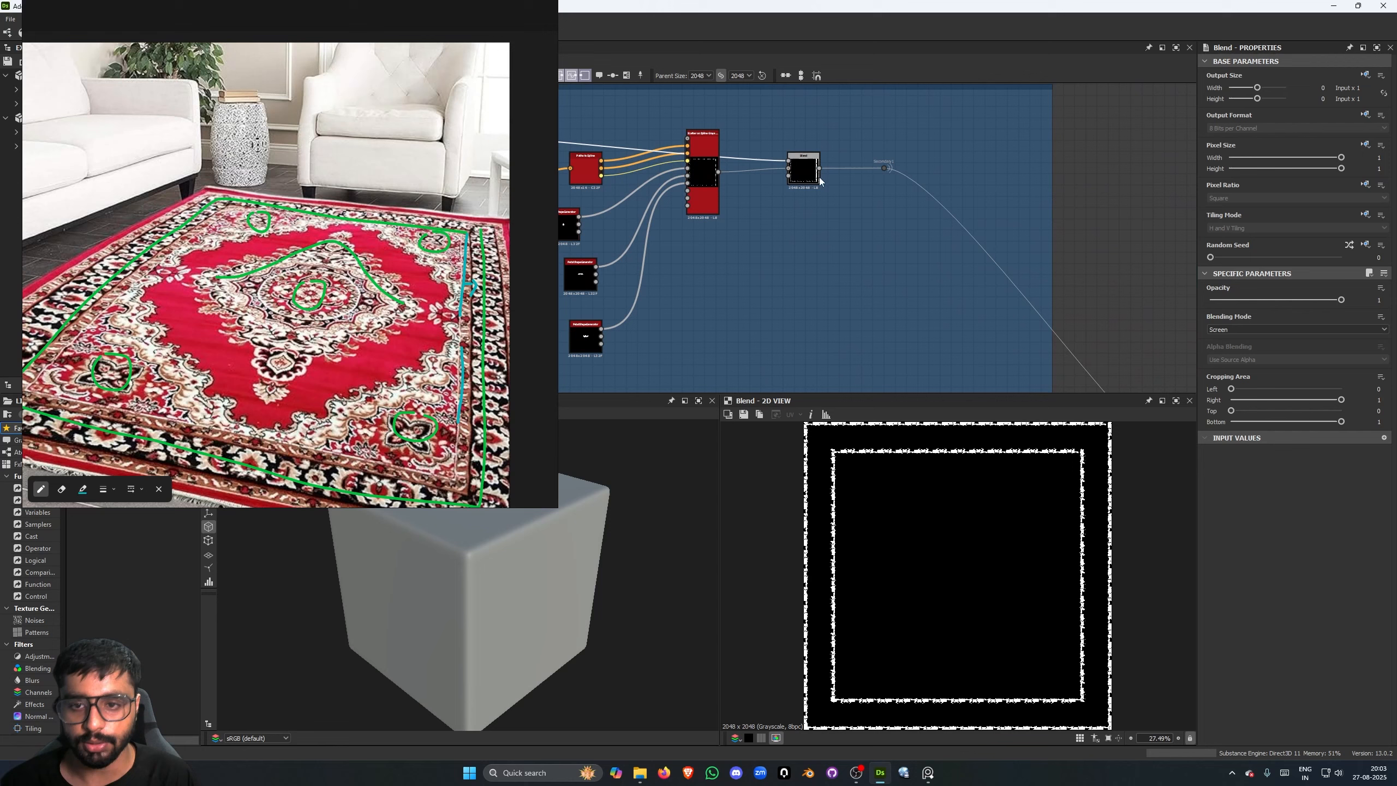
click(817, 183)
scroll(1067, 448, up, 2)
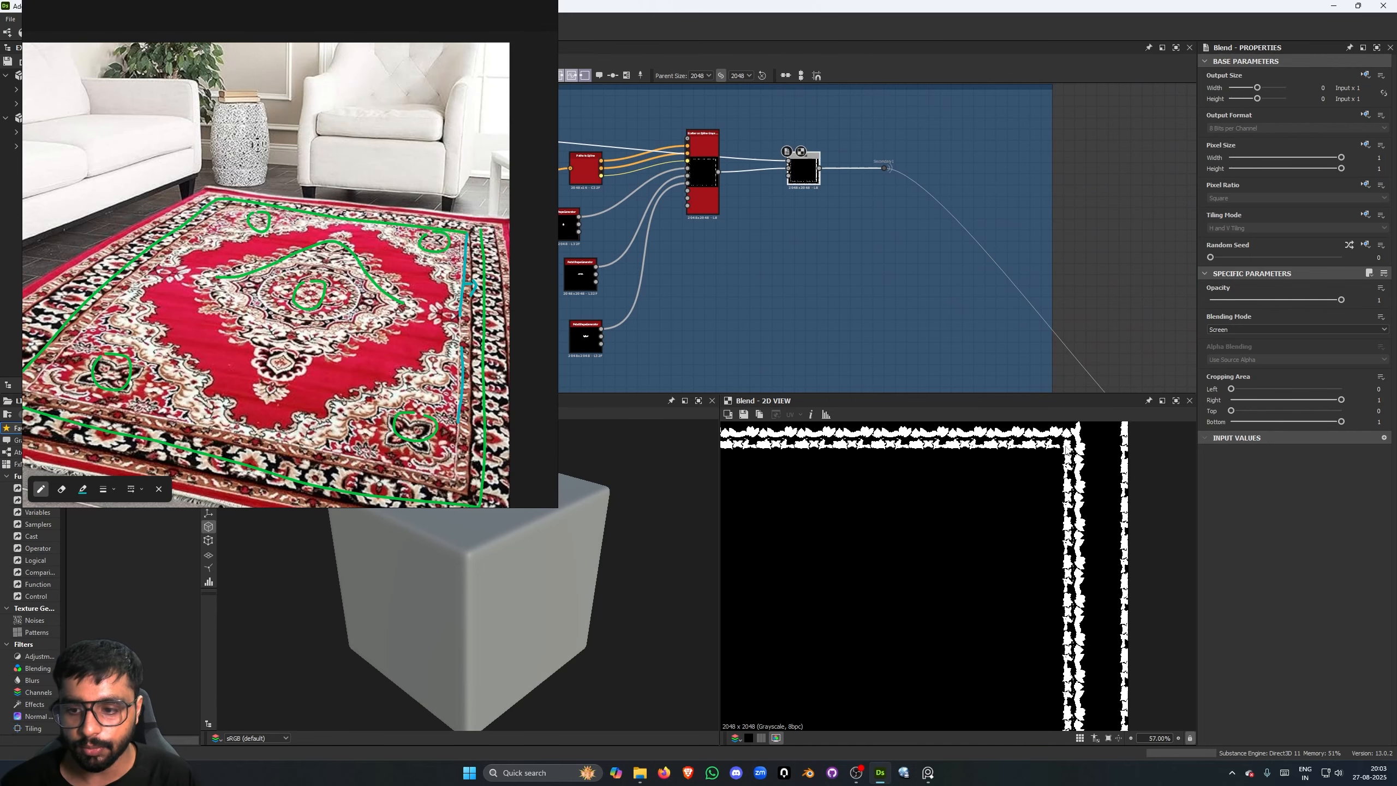
- Survey the rows of the SecondaryDetails frame and how their outputs run into the Blend nodes
scroll(852, 257, down, 4)
middle_drag(823, 255, 960, 201)
scroll(959, 204, down, 3)
middle_drag(938, 261, 958, 204)
scroll(958, 204, down, 1)
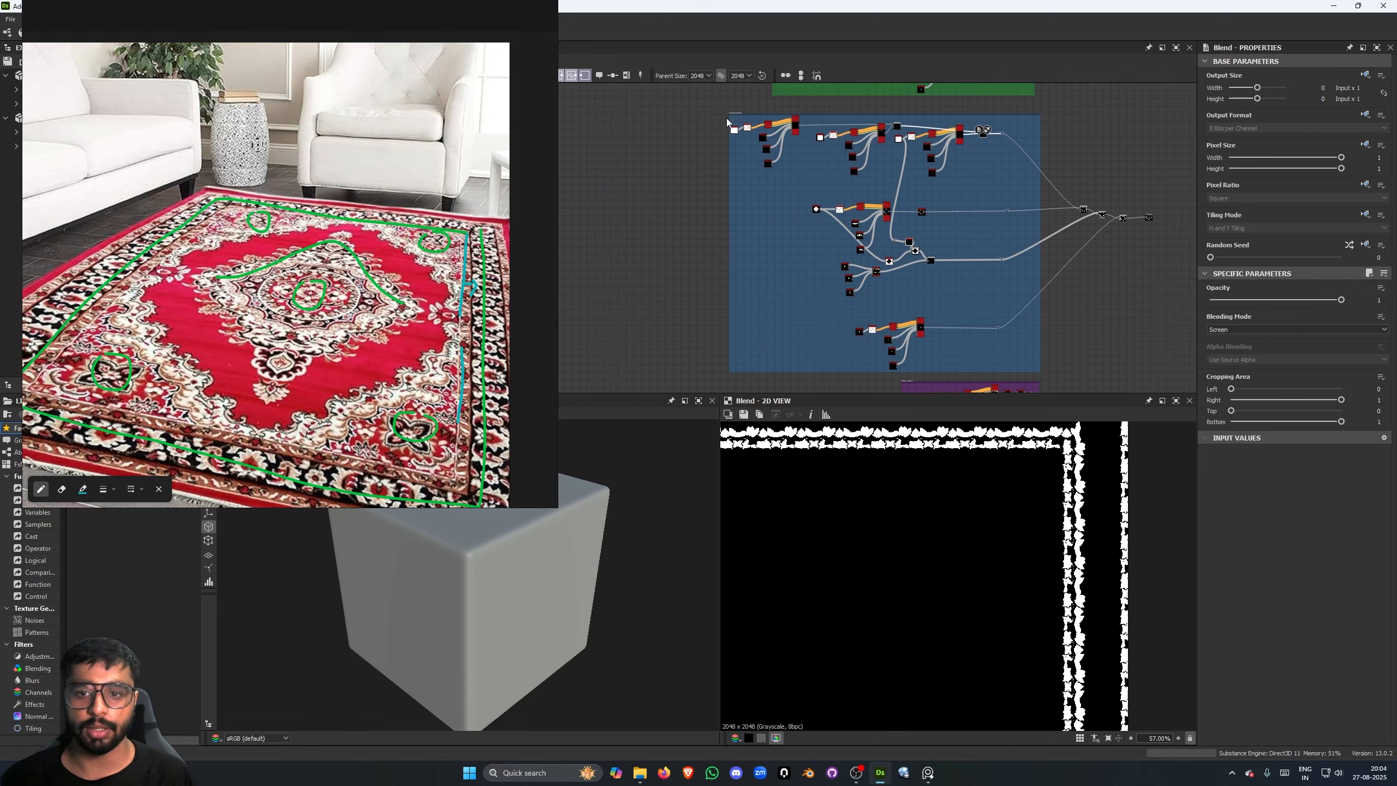
scroll(920, 199, up, 3)
scroll(972, 205, down, 2)
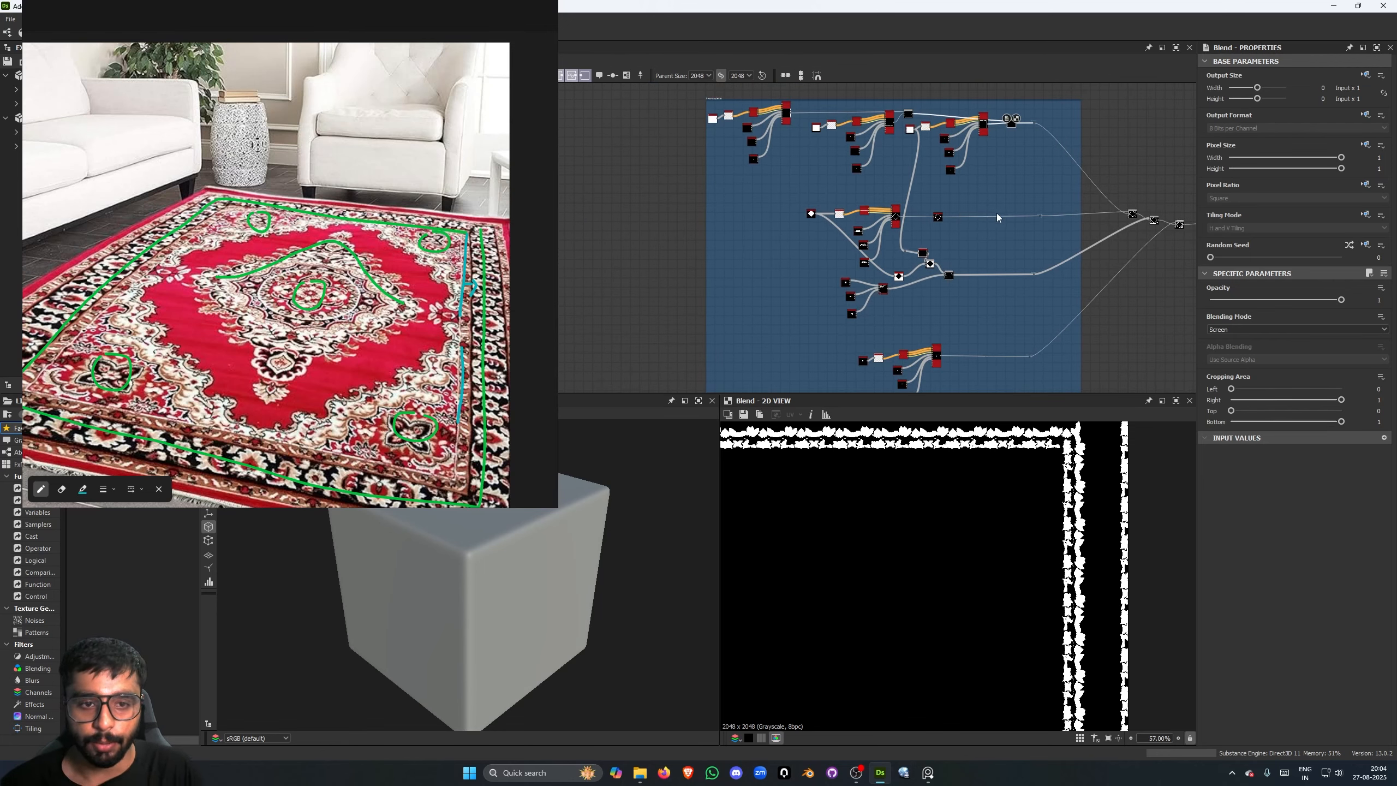
middle_drag(974, 179, 990, 297)
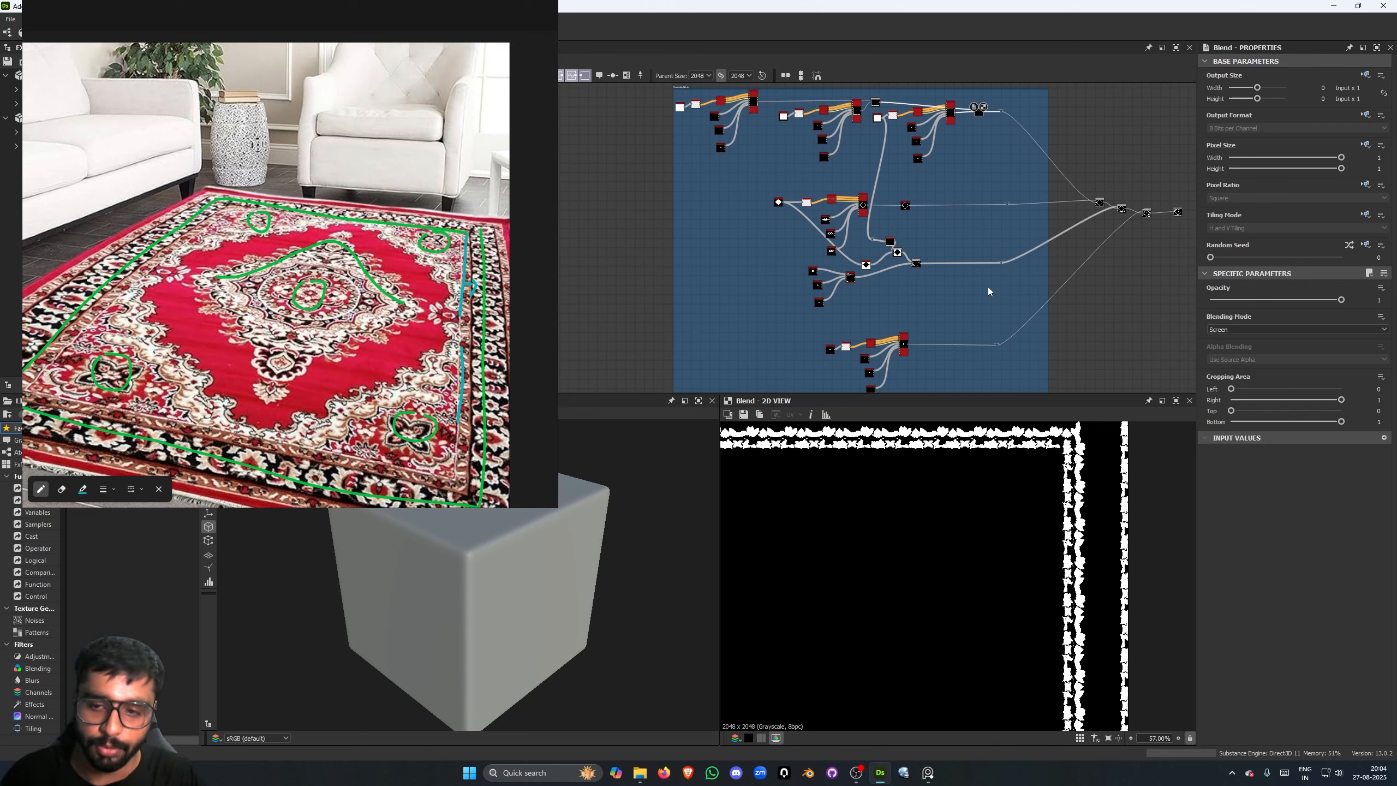
- Locate the Tertiary Details frame and examine its first node chain from input portal to mirror nodes
middle_drag(974, 288, 976, 160)
mouse_move(1022, 311)
middle_down()
mouse_move(1037, 194)
mouse_move(992, 211)
middle_up()
scroll(1036, 195, up, 6)
scroll(993, 151, down, 1)
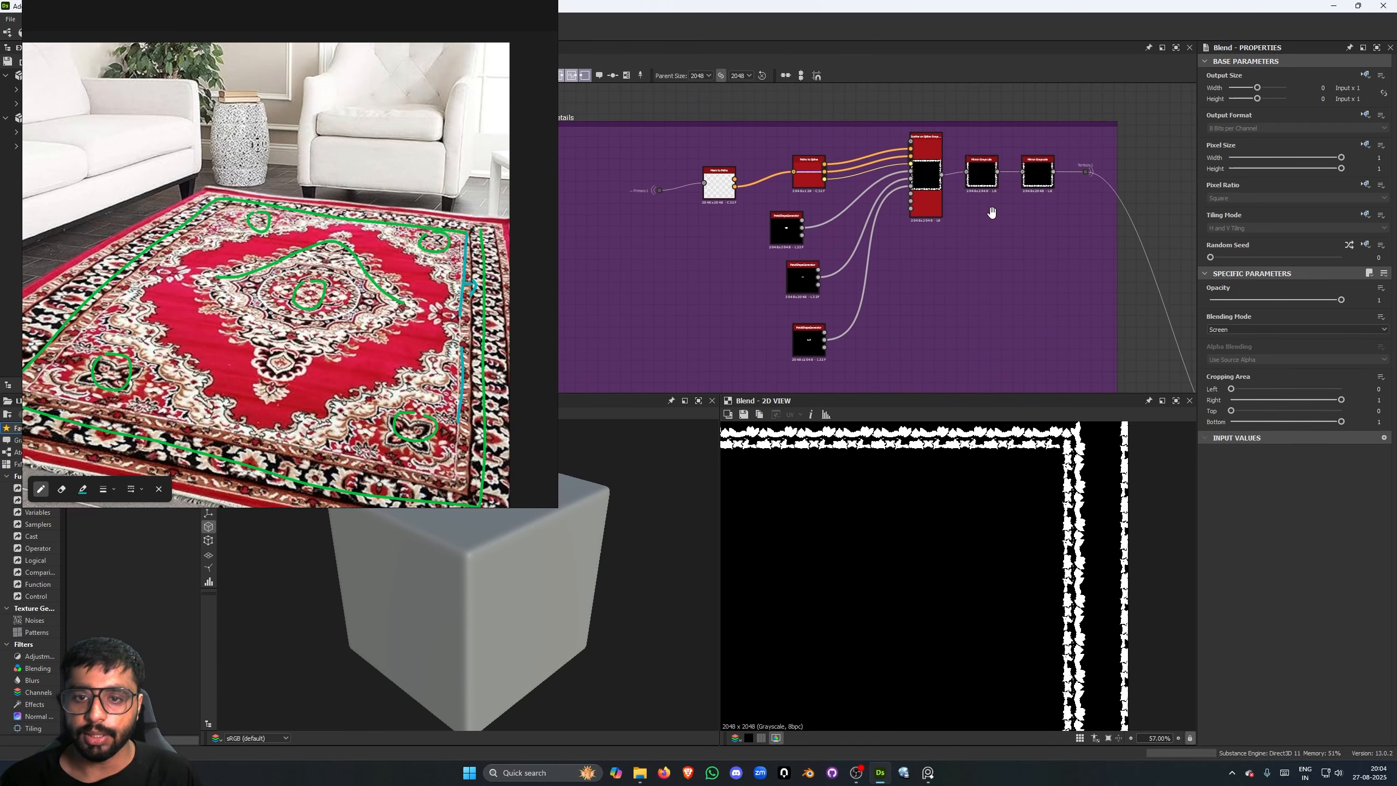
scroll(659, 135, down, 3)
middle_drag(604, 131, 688, 146)
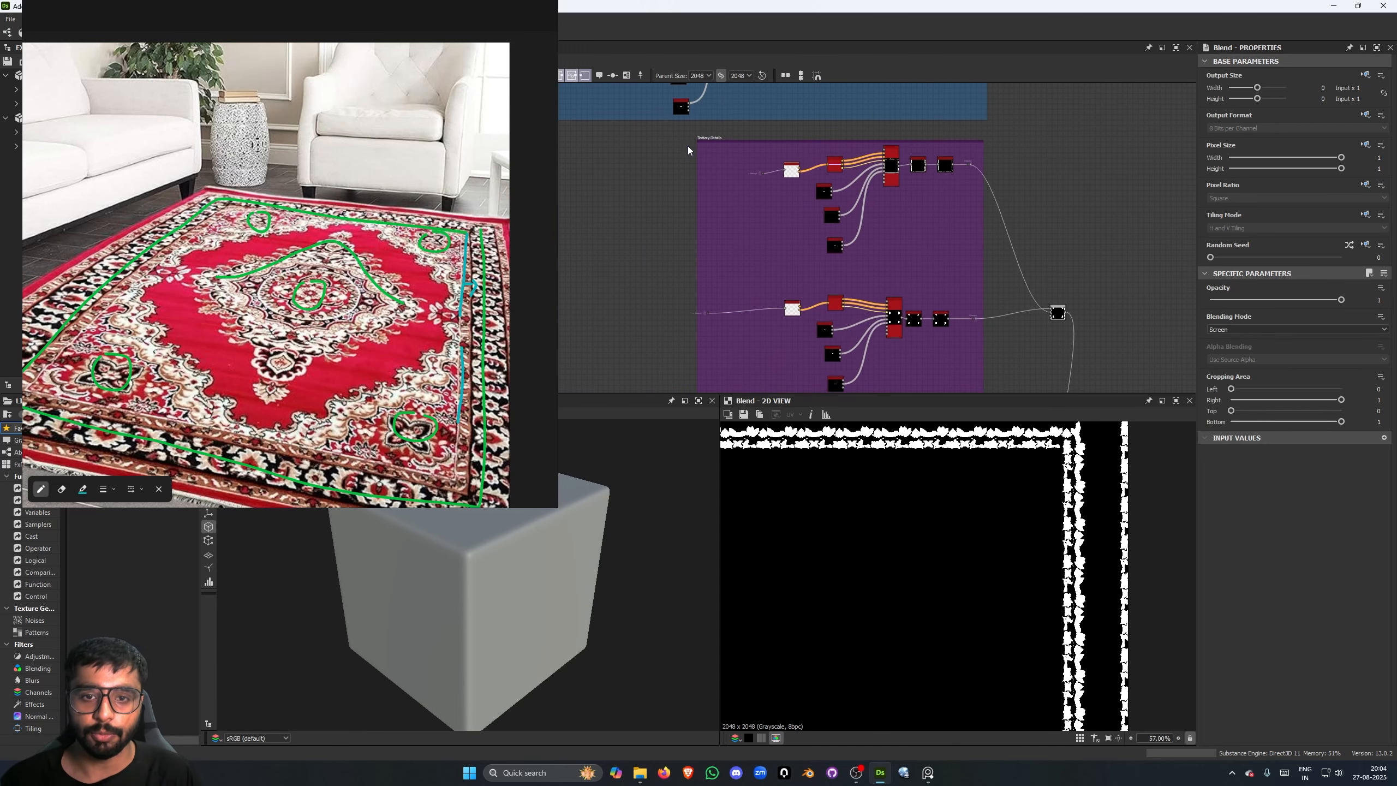
scroll(671, 146, down, 2)
scroll(704, 138, up, 3)
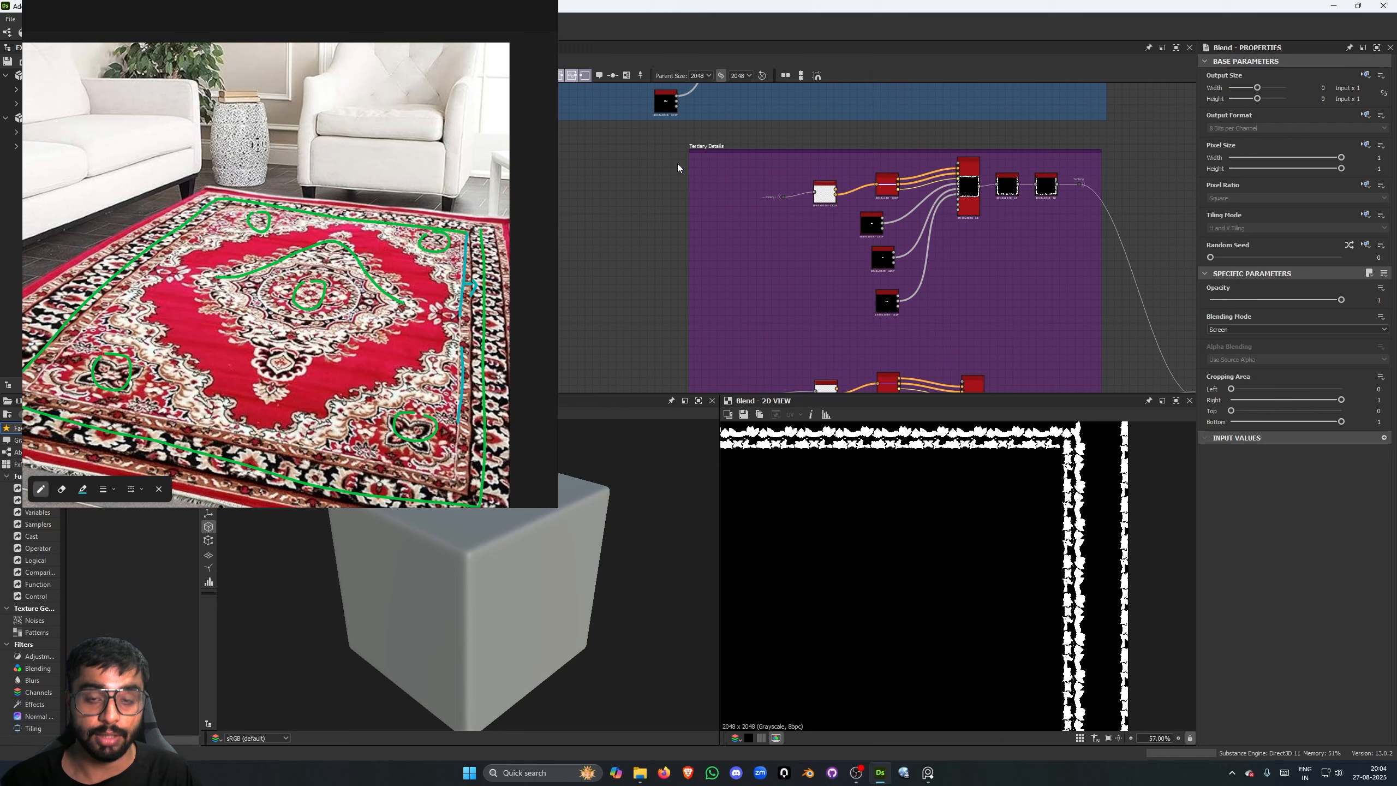
scroll(781, 194, up, 4)
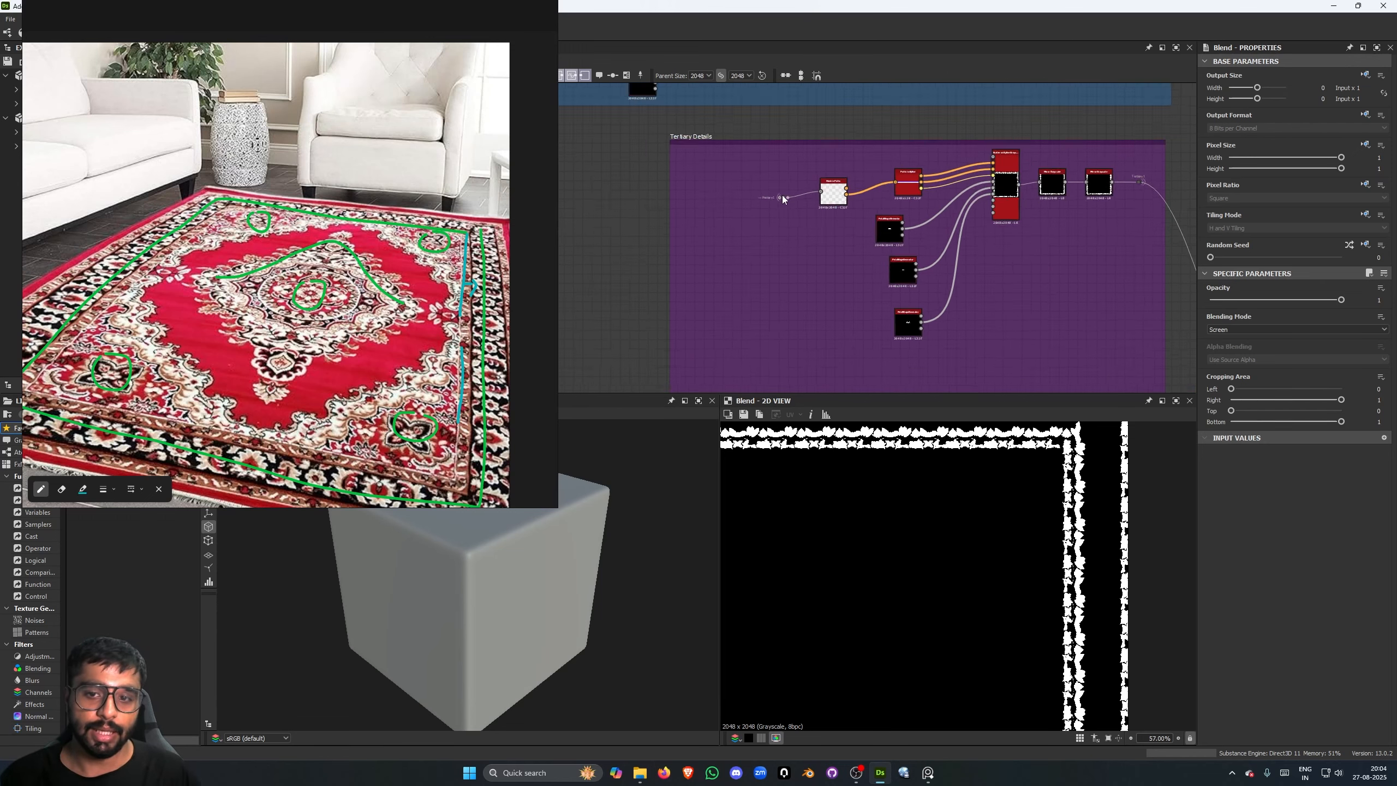
- Preview the Primary1 portal dot feeding the first Tertiary Details chain and inspect its border motifs
click(784, 195)
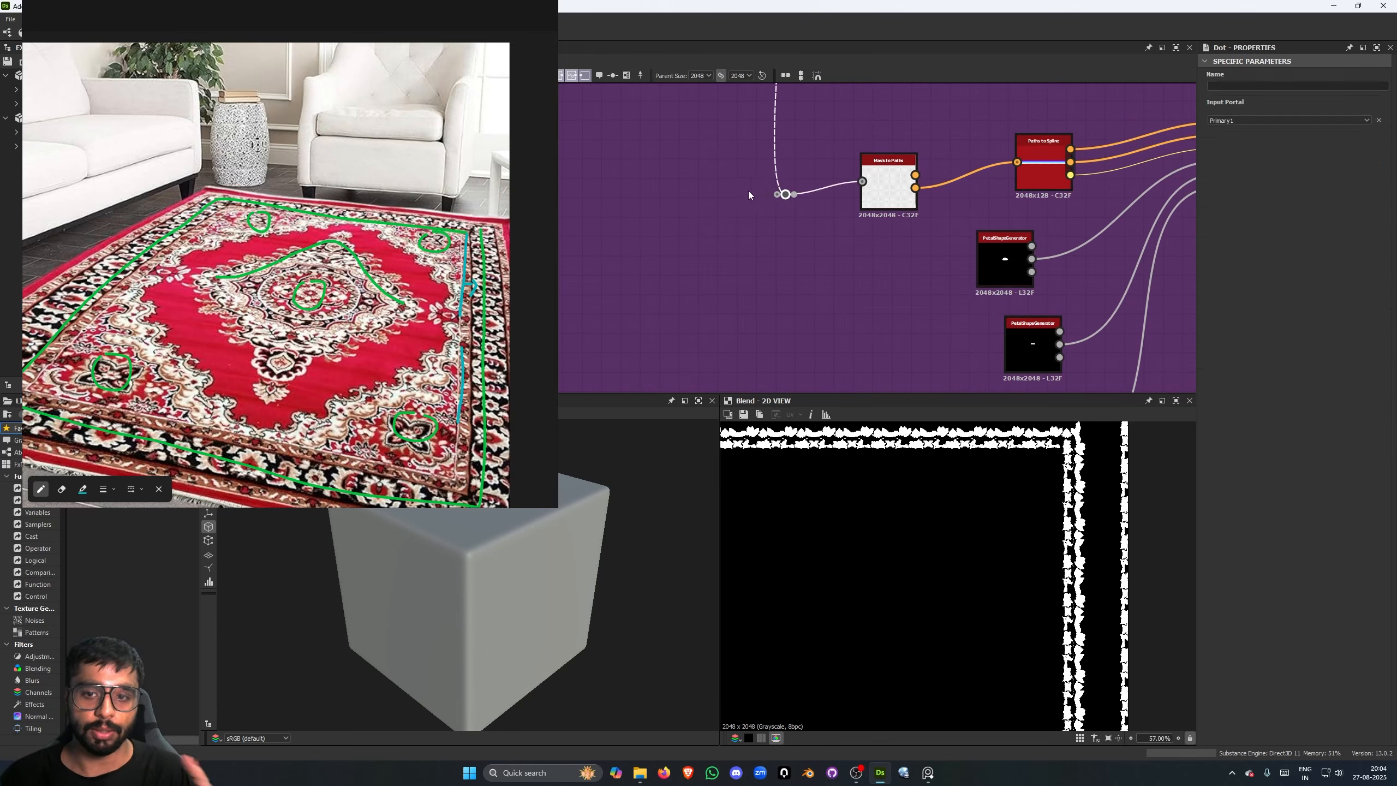
scroll(707, 161, down, 2)
middle_drag(707, 162, 702, 241)
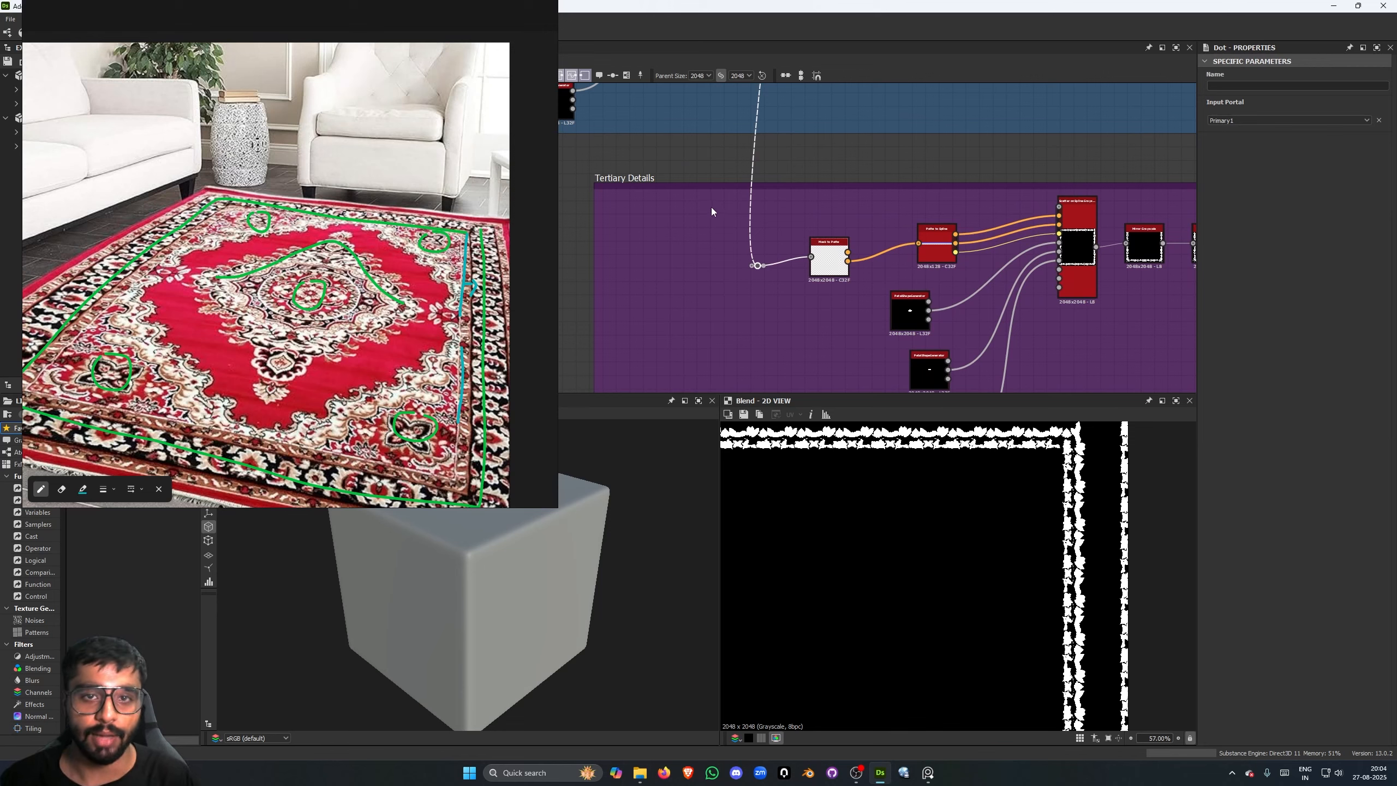
double_click(759, 267)
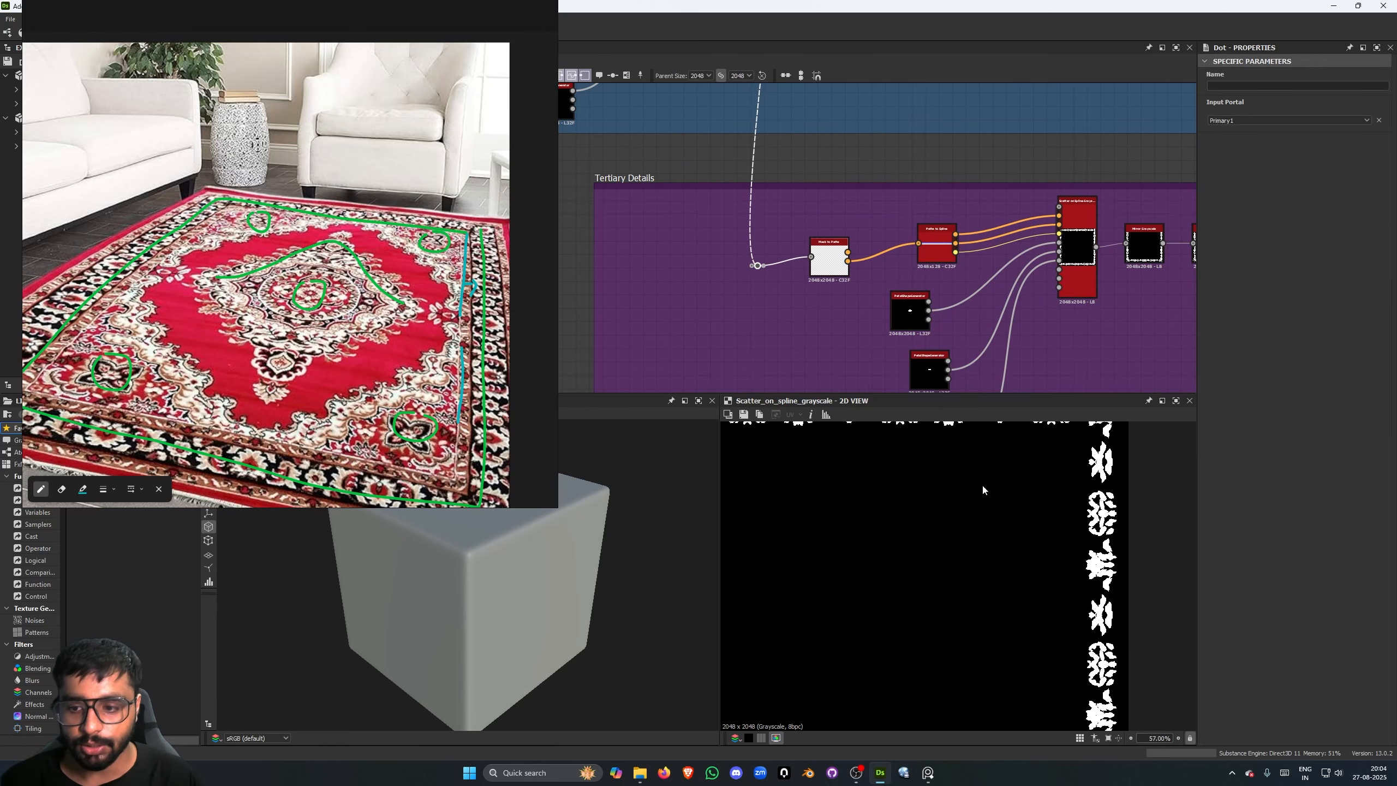
scroll(1050, 487, down, 5)
scroll(1050, 486, up, 4)
scroll(1110, 487, down, 2)
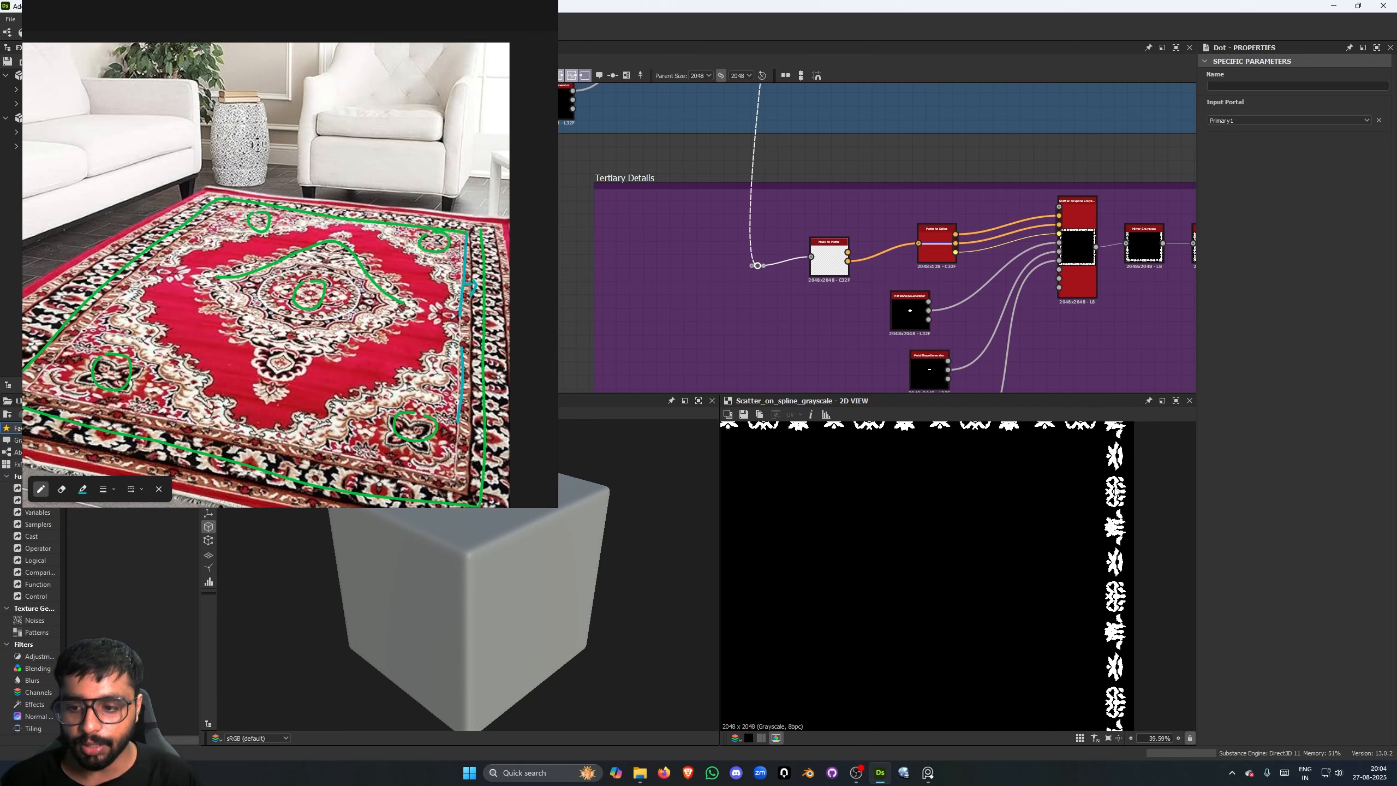
scroll(797, 254, up, 3)
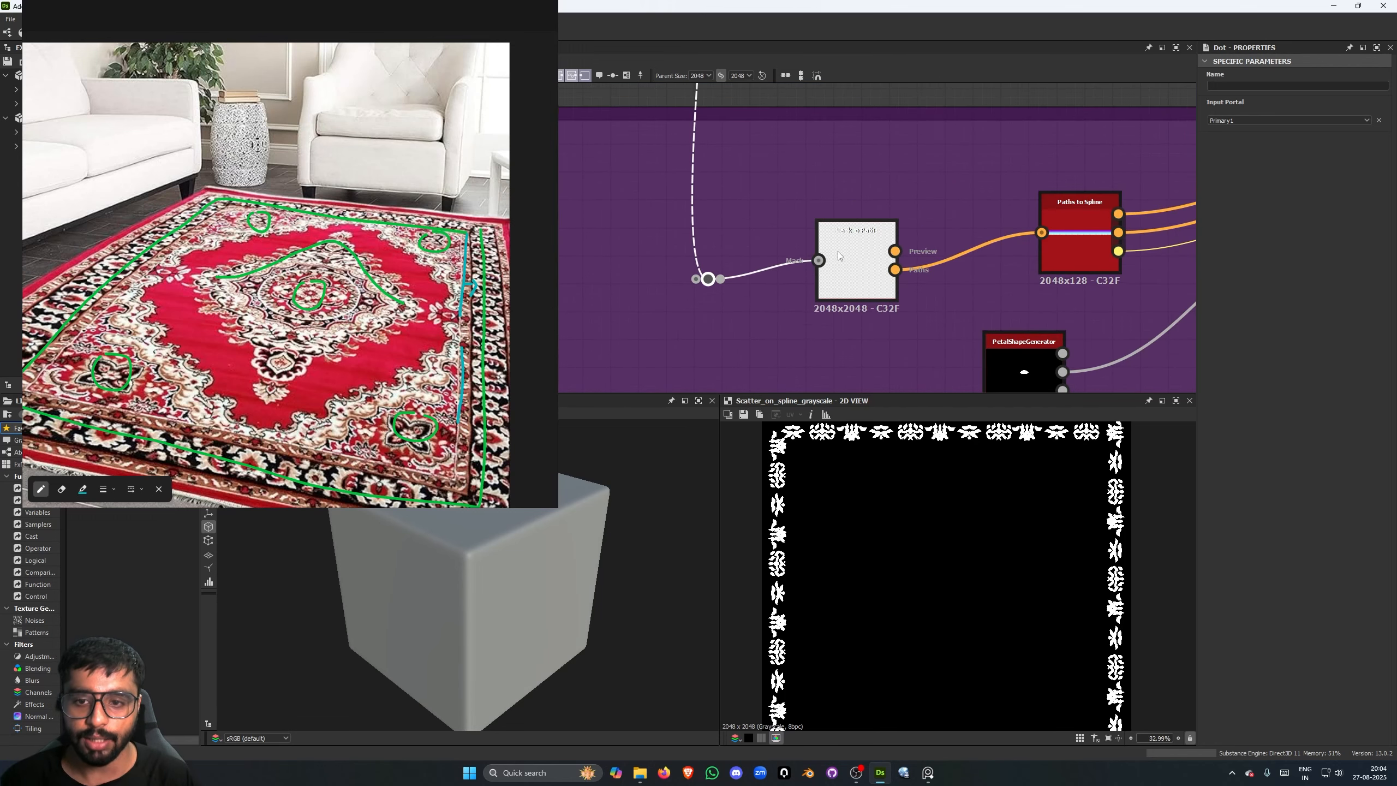
- Preview the Scatter on Spline Grayscale node of the first Tertiary Details chain and inspect the petal border up close
middle_drag(928, 310, 826, 326)
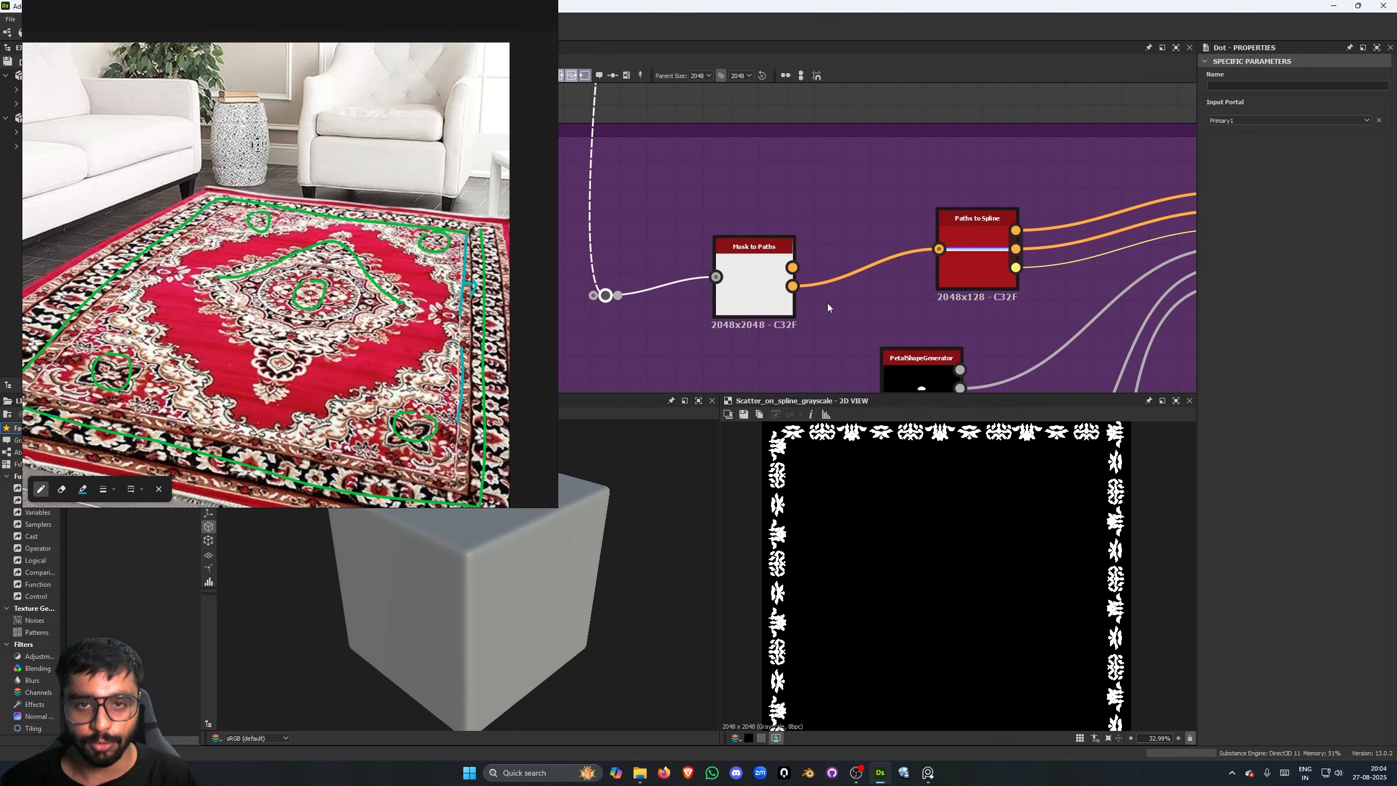
scroll(838, 304, down, 3)
click(948, 286)
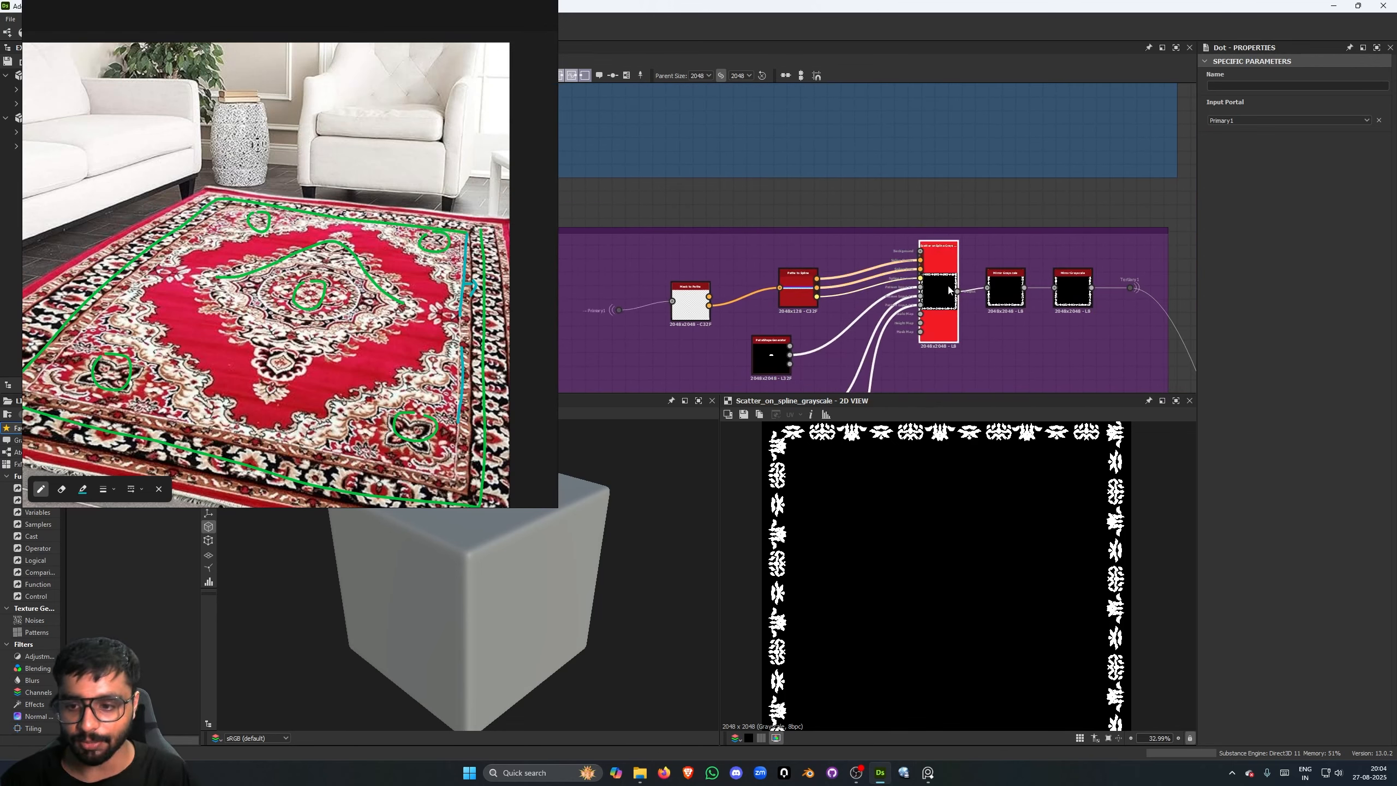
scroll(1105, 489, up, 3)
scroll(1106, 489, down, 4)
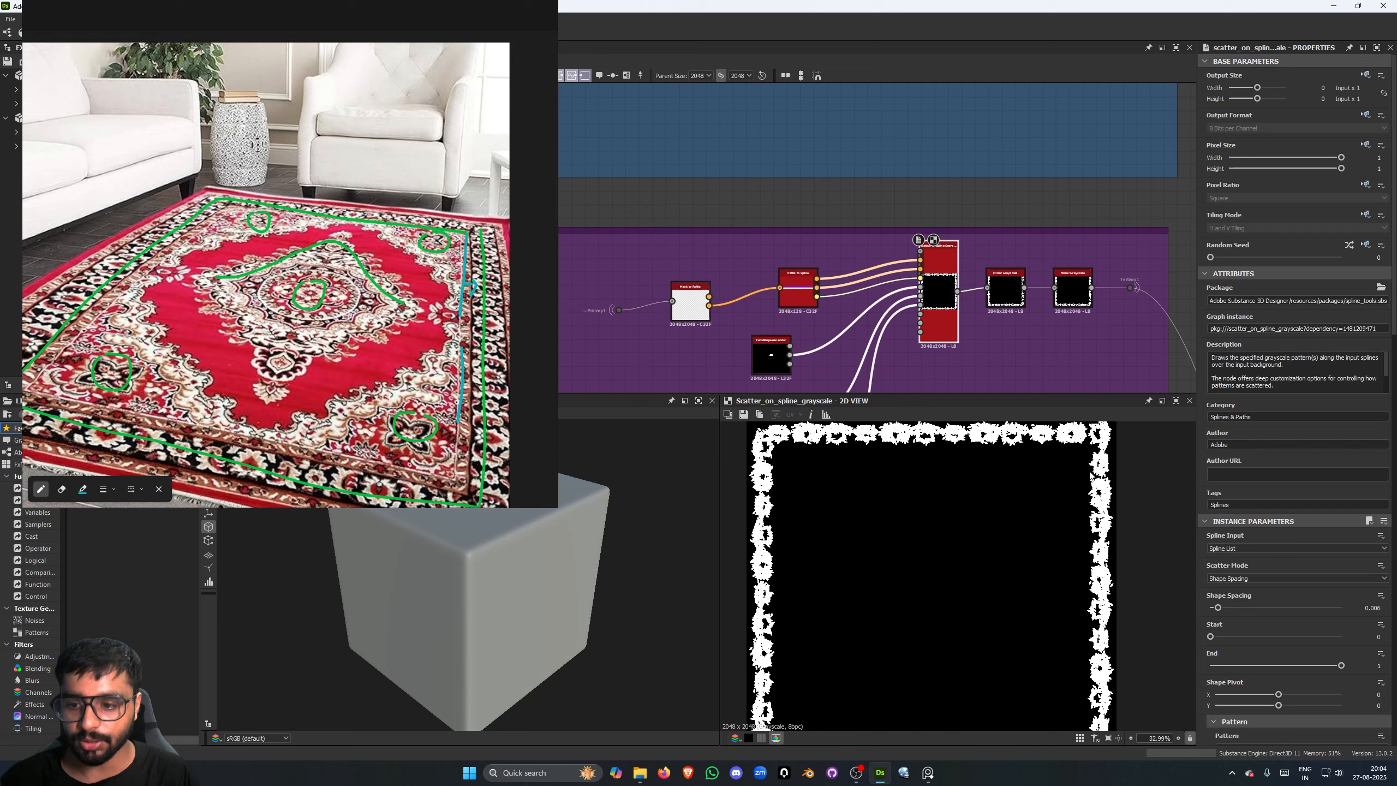
middle_drag(1076, 546, 1073, 533)
scroll(1072, 532, down, 2)
scroll(1105, 552, up, 8)
scroll(1104, 553, down, 5)
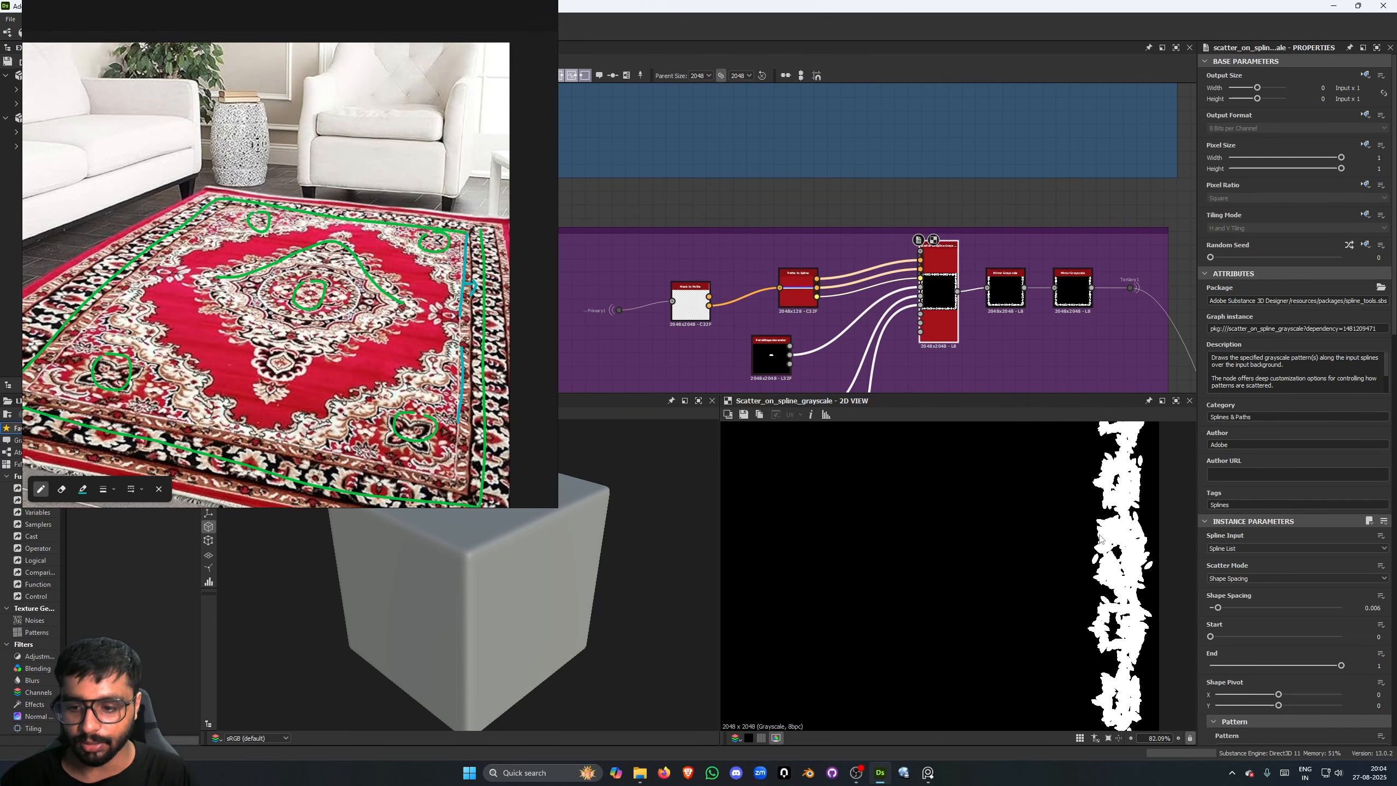
scroll(1103, 532, up, 3)
scroll(1072, 495, down, 3)
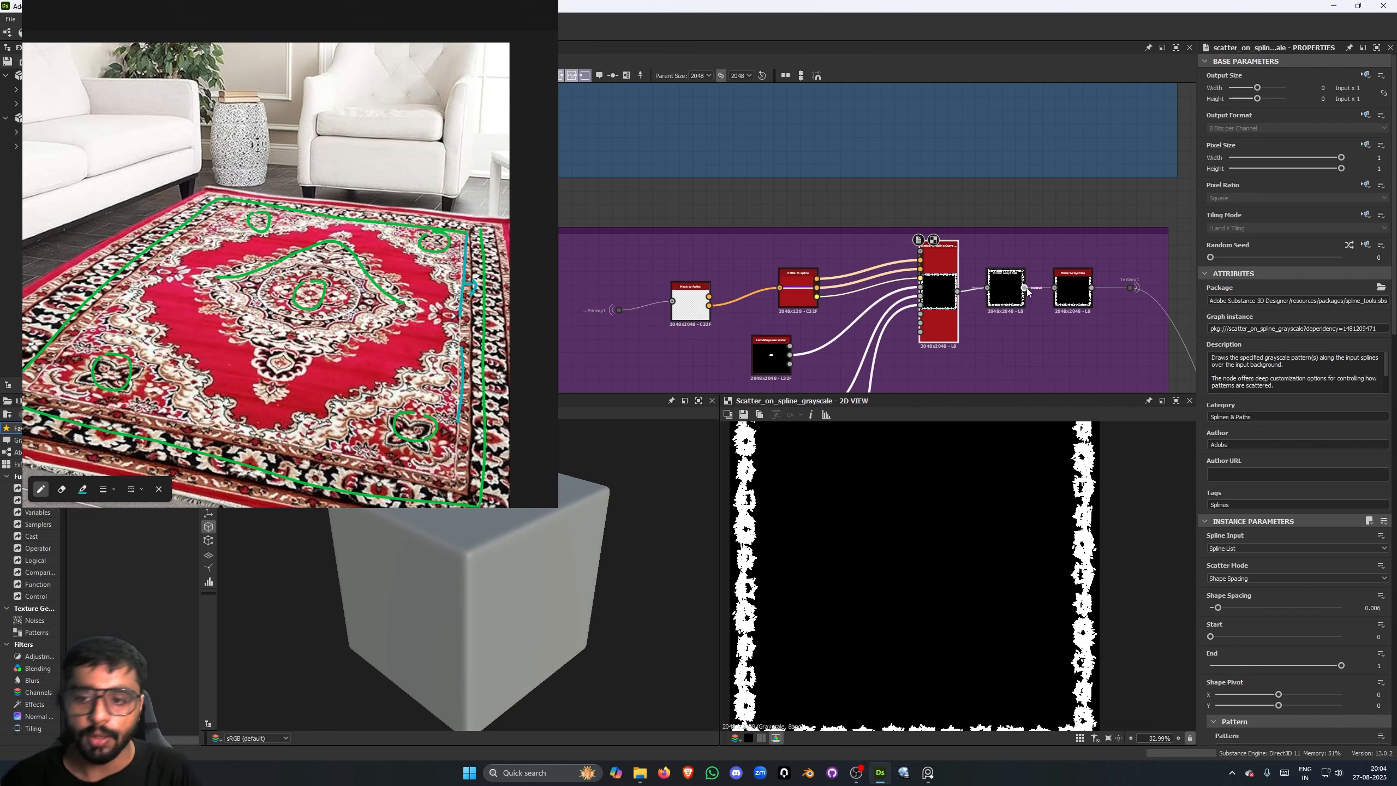
- Preview the Primary2 portal dot feeding the second chain of the Tertiary Details frame
scroll(1033, 319, down, 2)
middle_drag(1046, 338, 1009, 288)
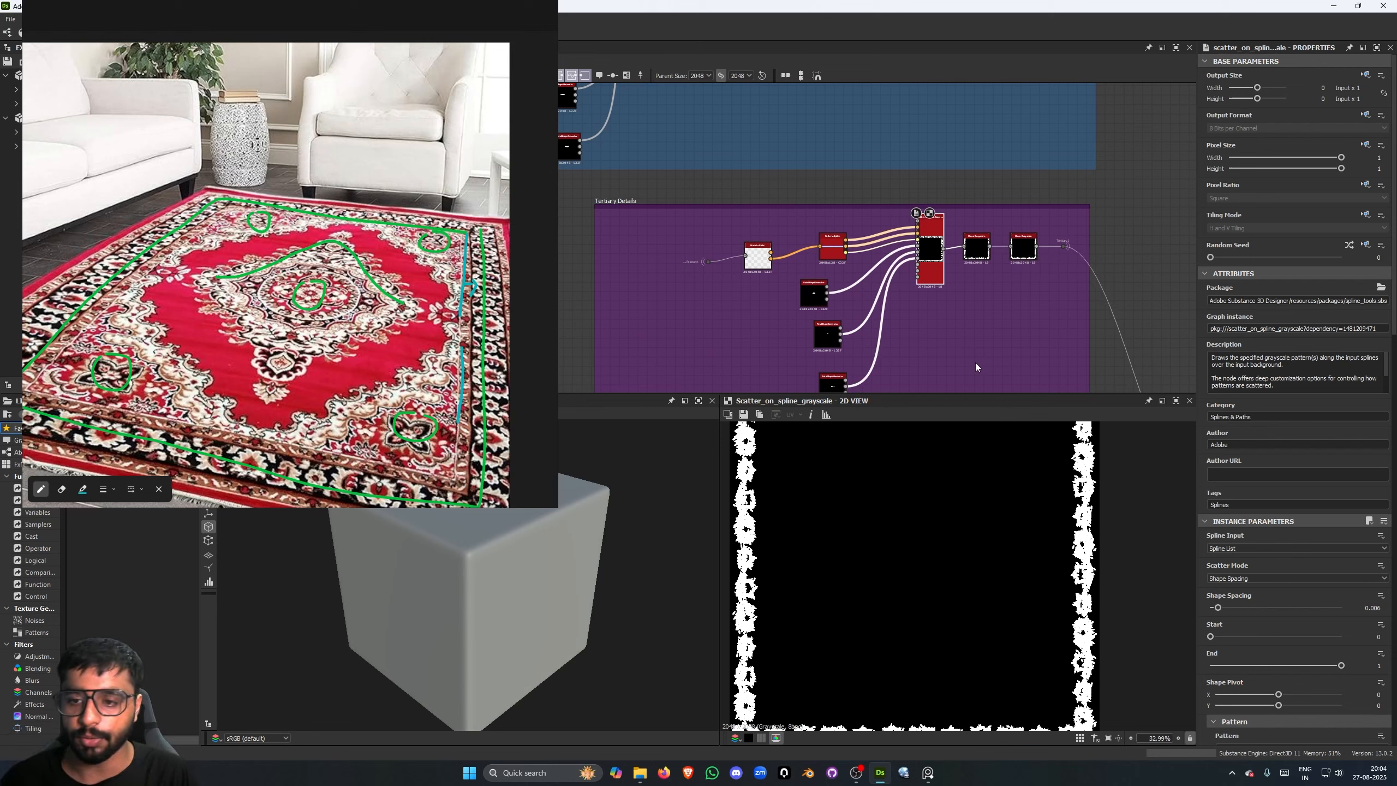
middle_drag(1008, 323, 959, 226)
scroll(958, 226, down, 3)
middle_drag(910, 300, 923, 218)
scroll(896, 246, up, 4)
middle_drag(586, 245, 726, 222)
scroll(726, 221, up, 4)
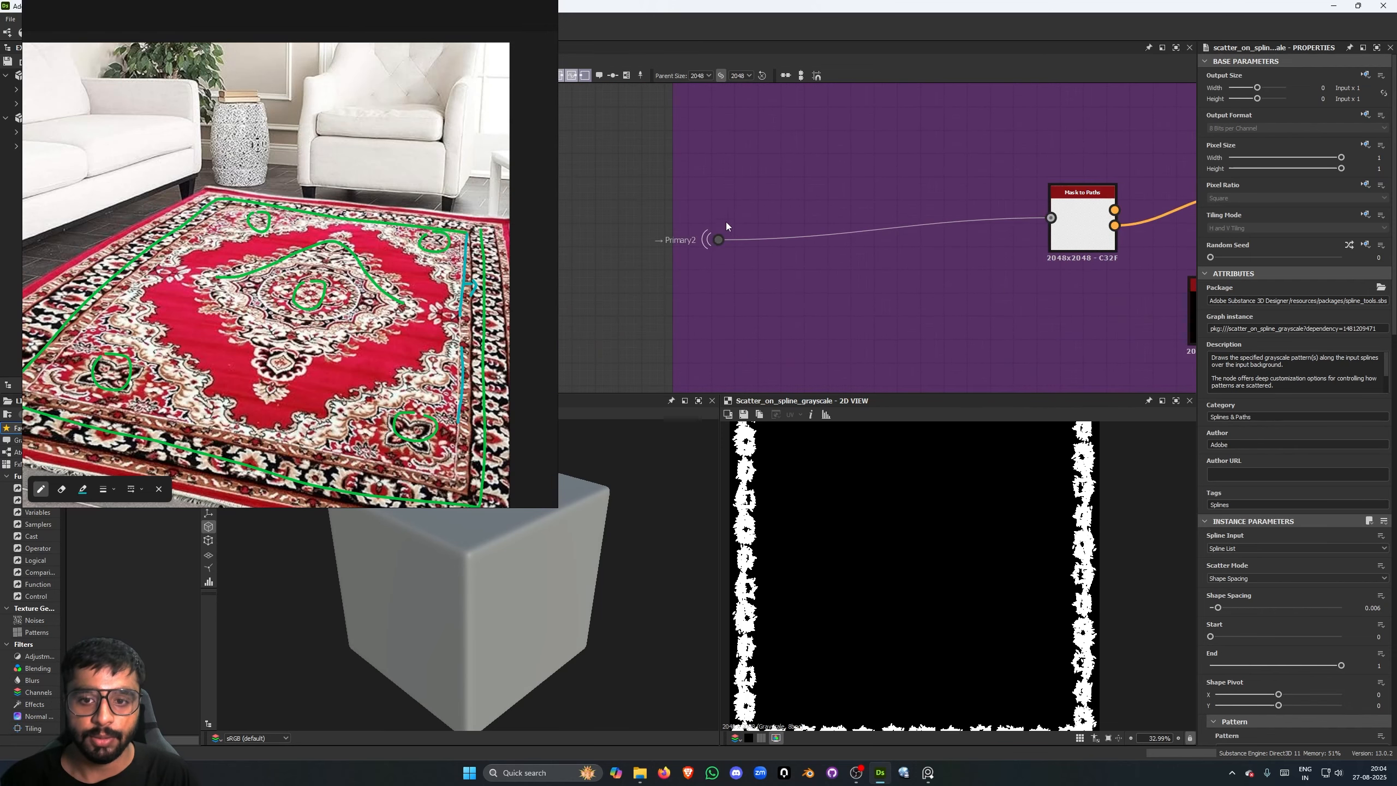
scroll(810, 278, down, 2)
double_click(707, 266)
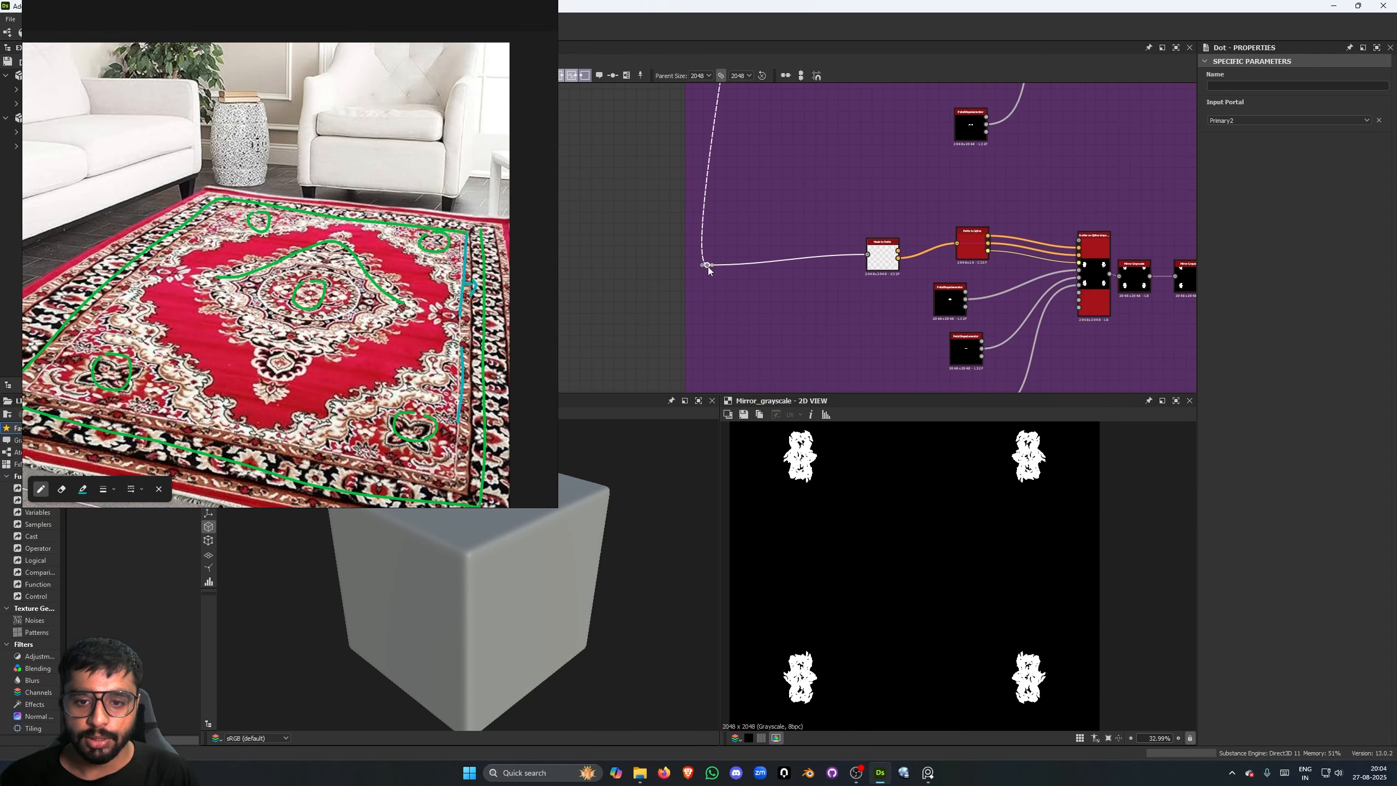
- Preview the second Tertiary Details chain's Scatter on Spline Grayscale node and compare it with its Primary2 portal dot
double_click(907, 264)
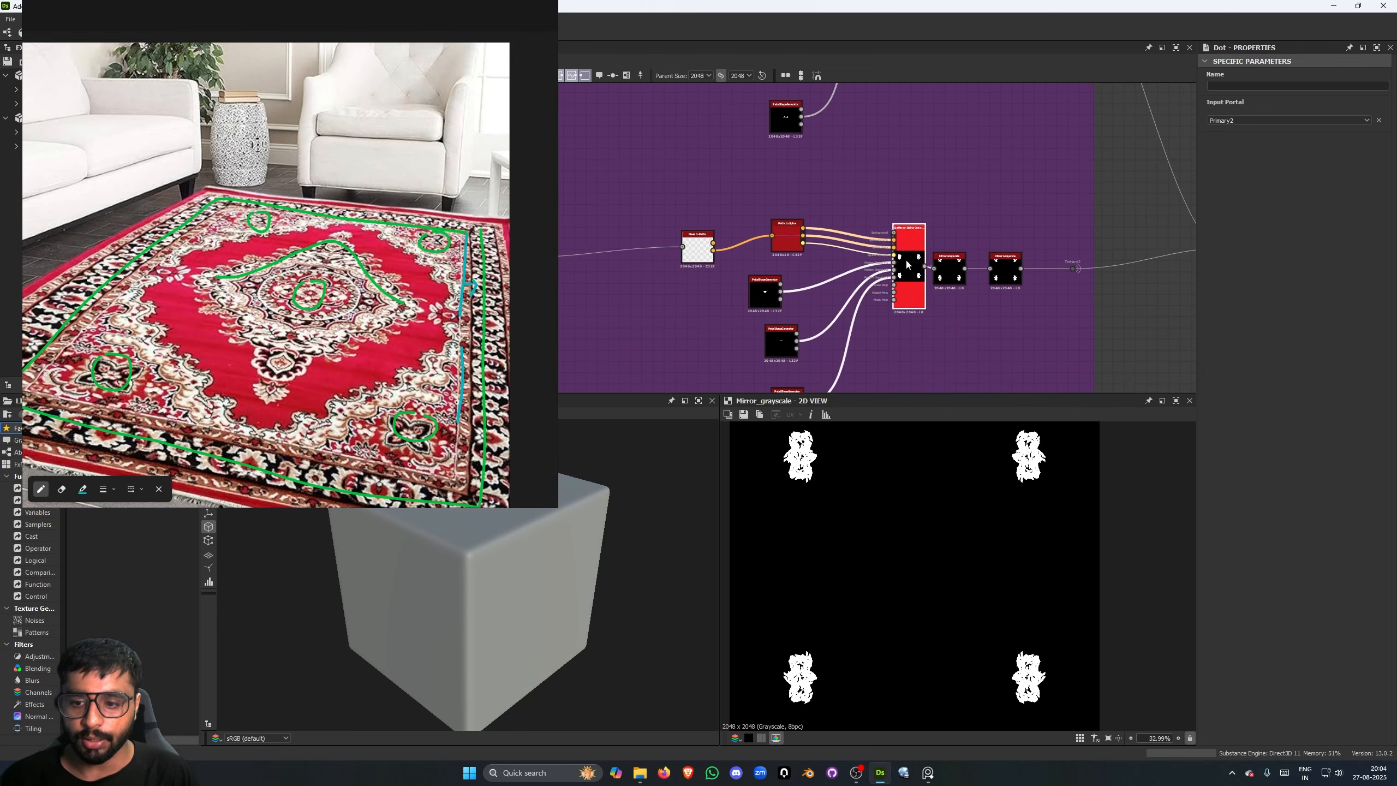
scroll(990, 487, up, 3)
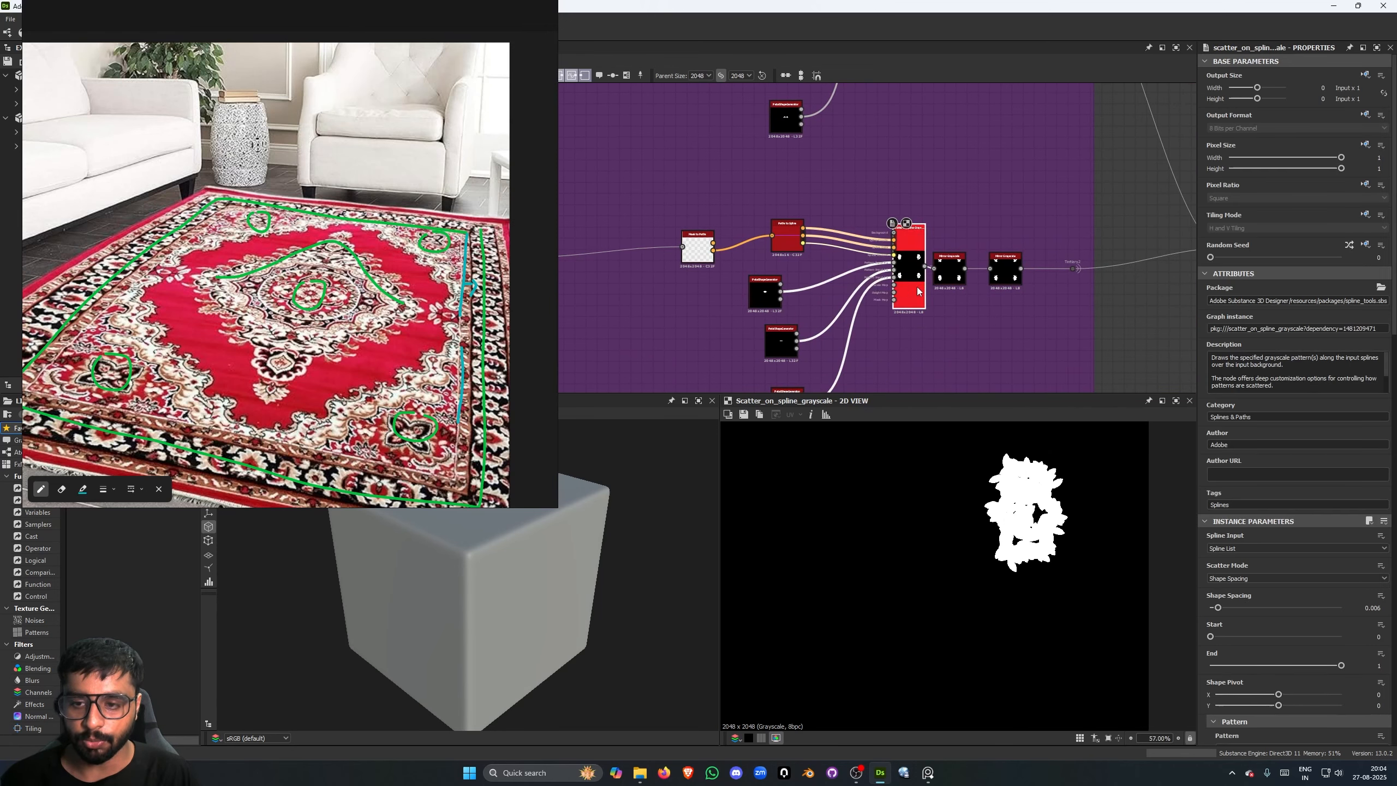
scroll(942, 296, down, 2)
scroll(944, 292, down, 3)
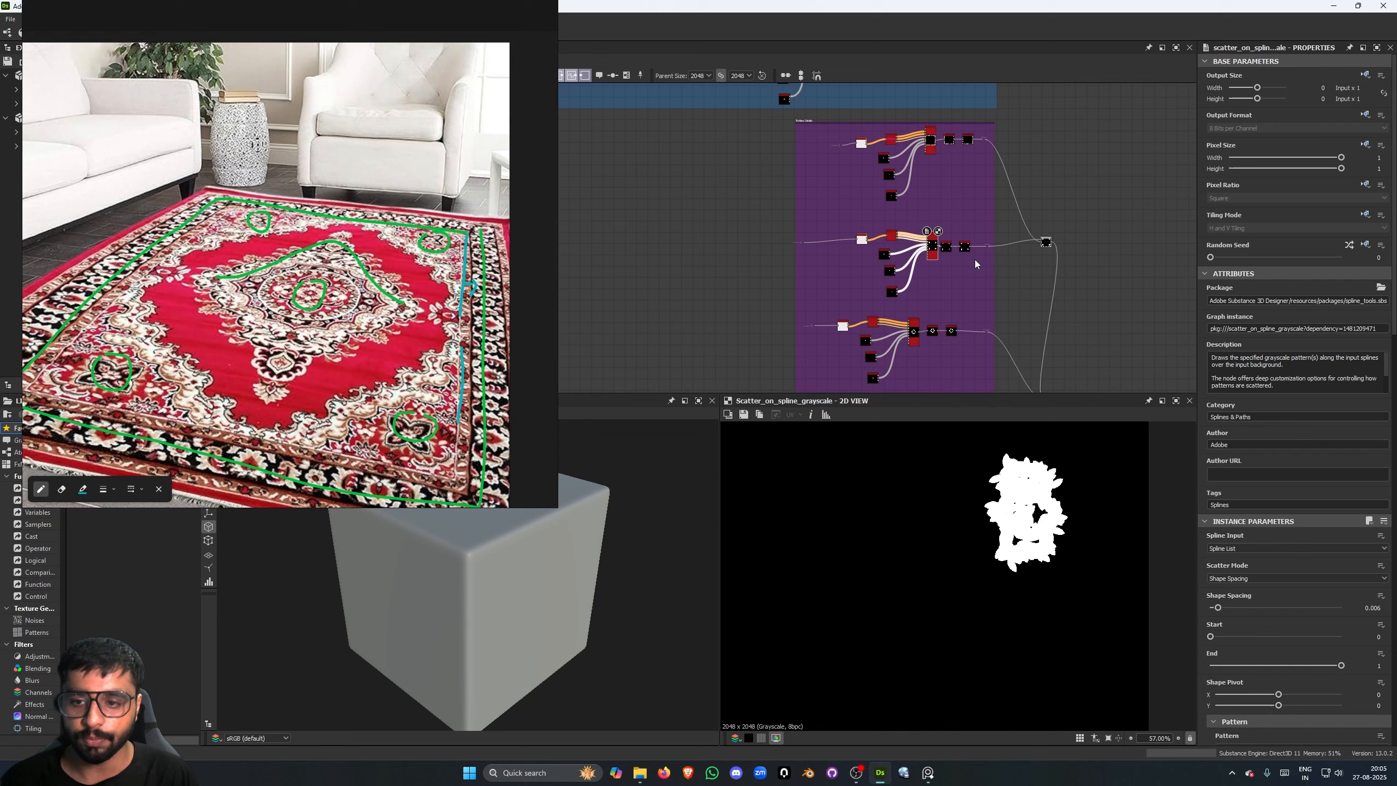
scroll(928, 252, up, 3)
scroll(820, 212, up, 4)
middle_drag(667, 206, 727, 219)
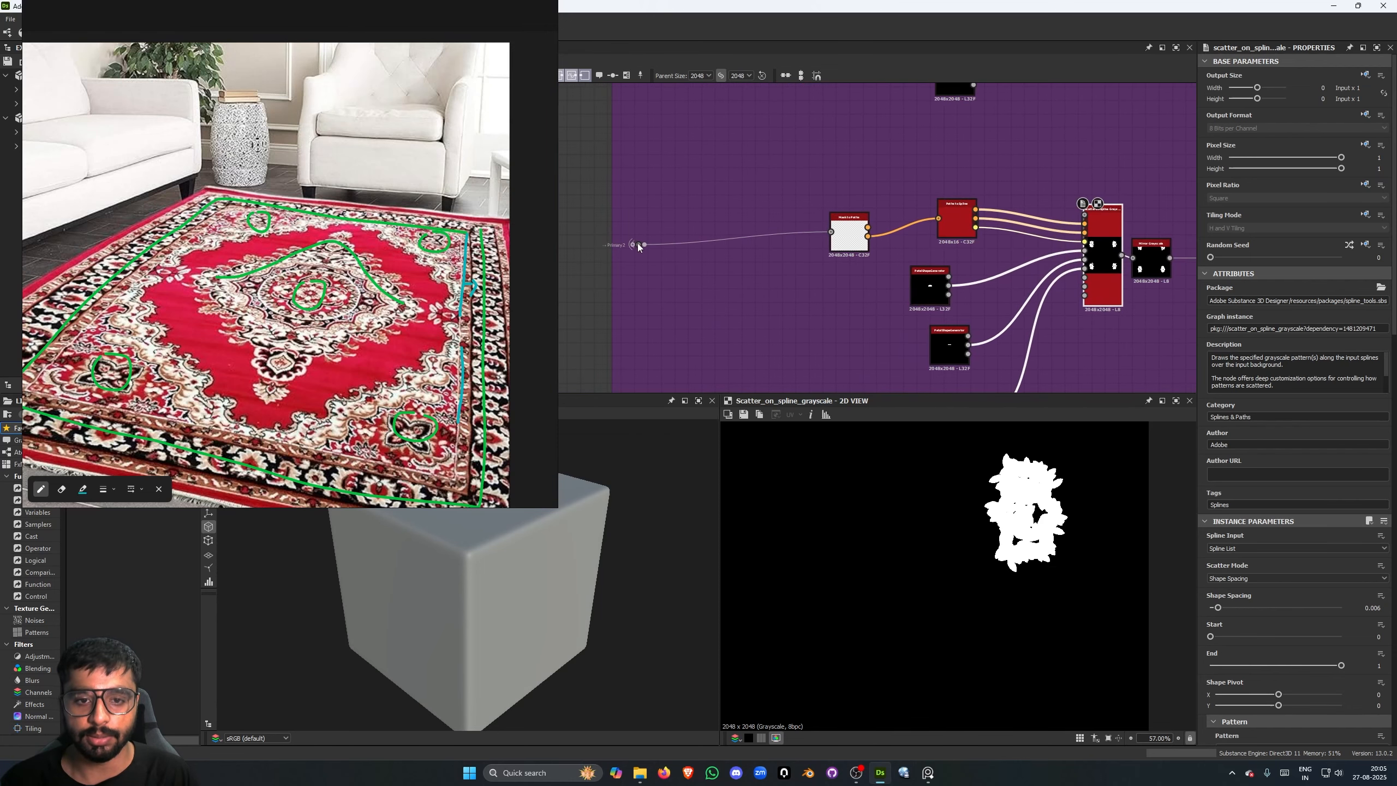
click(635, 247)
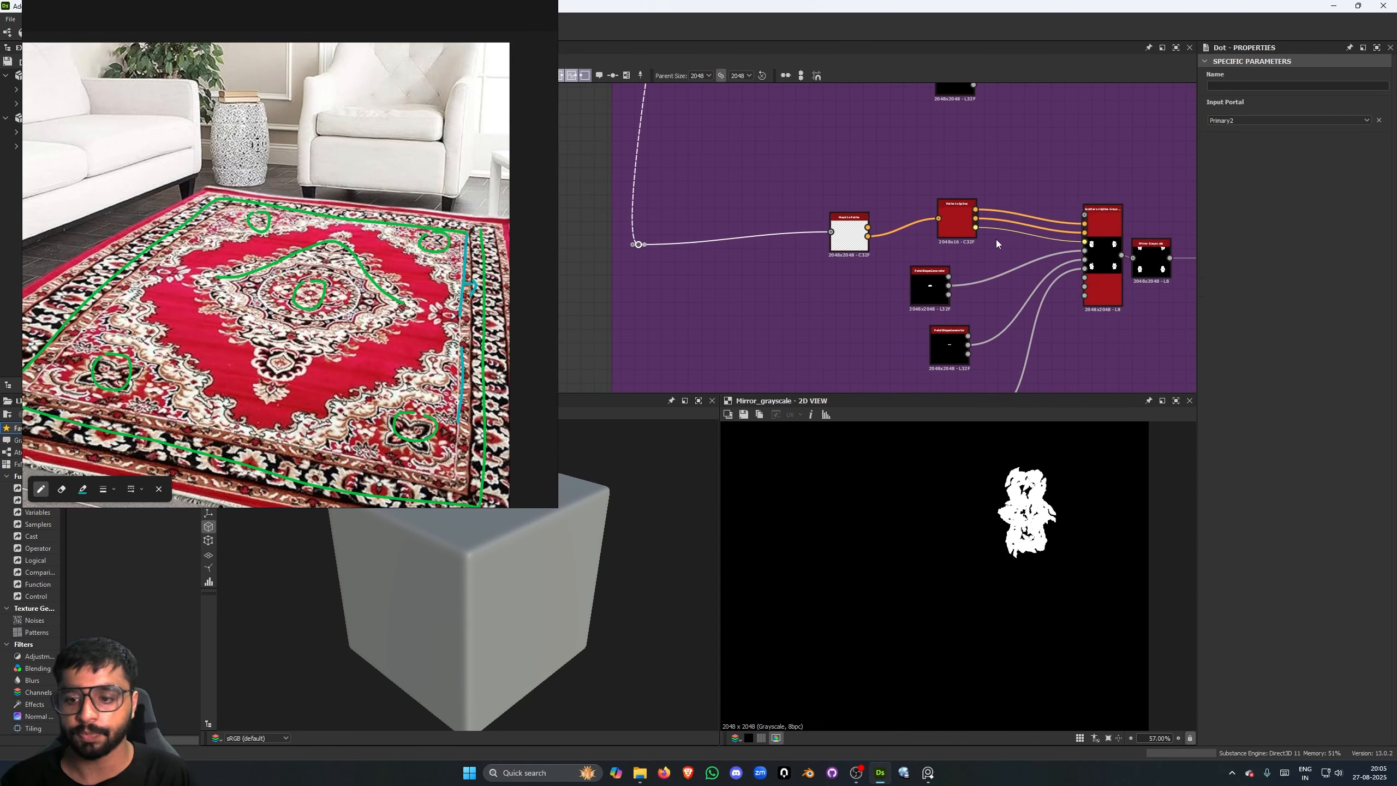
- Preview the portal dot feeding the third Tertiary Details chain and inspect its medallion outline
scroll(995, 240, down, 4)
scroll(688, 171, up, 4)
scroll(698, 174, up, 1)
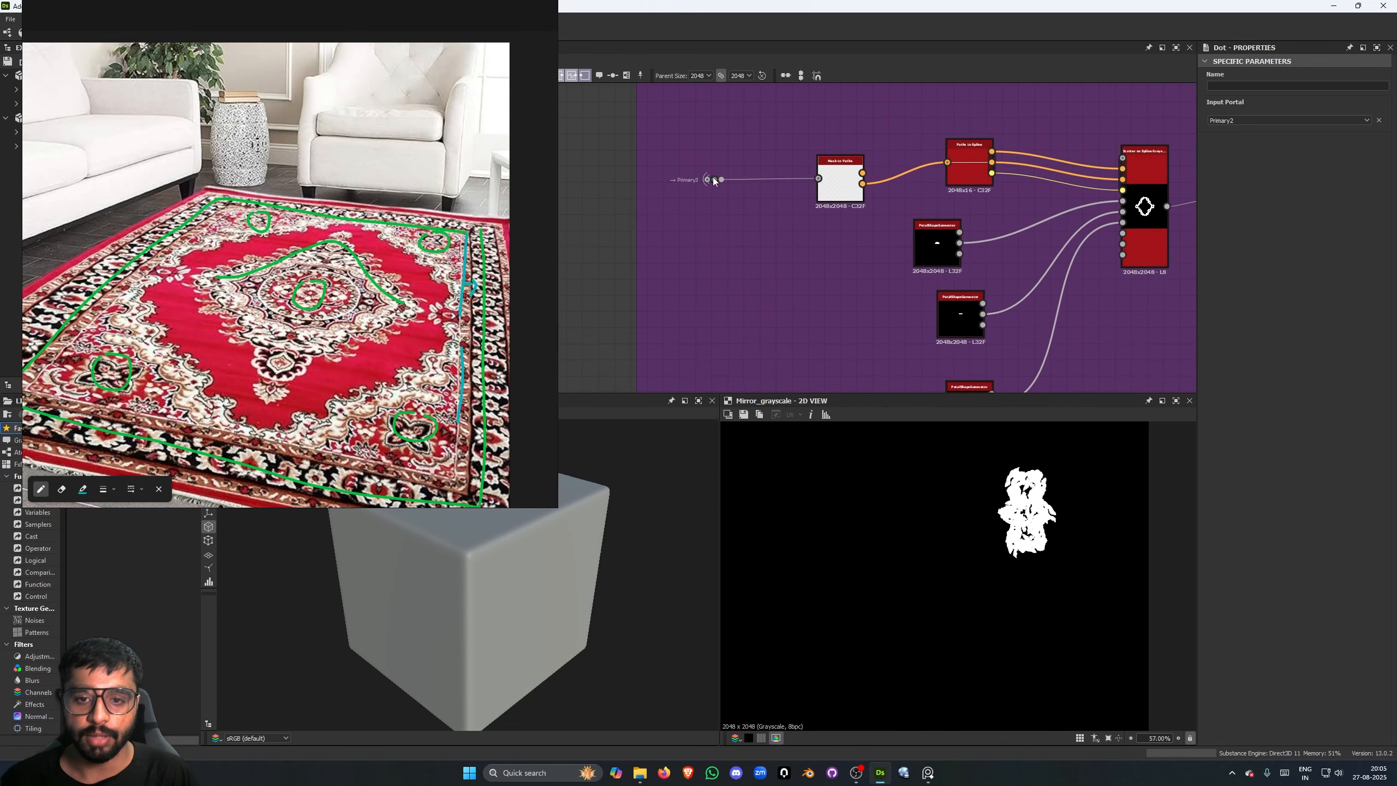
double_click(712, 179)
scroll(839, 292, down, 2)
scroll(891, 533, down, 5)
scroll(938, 552, up, 4)
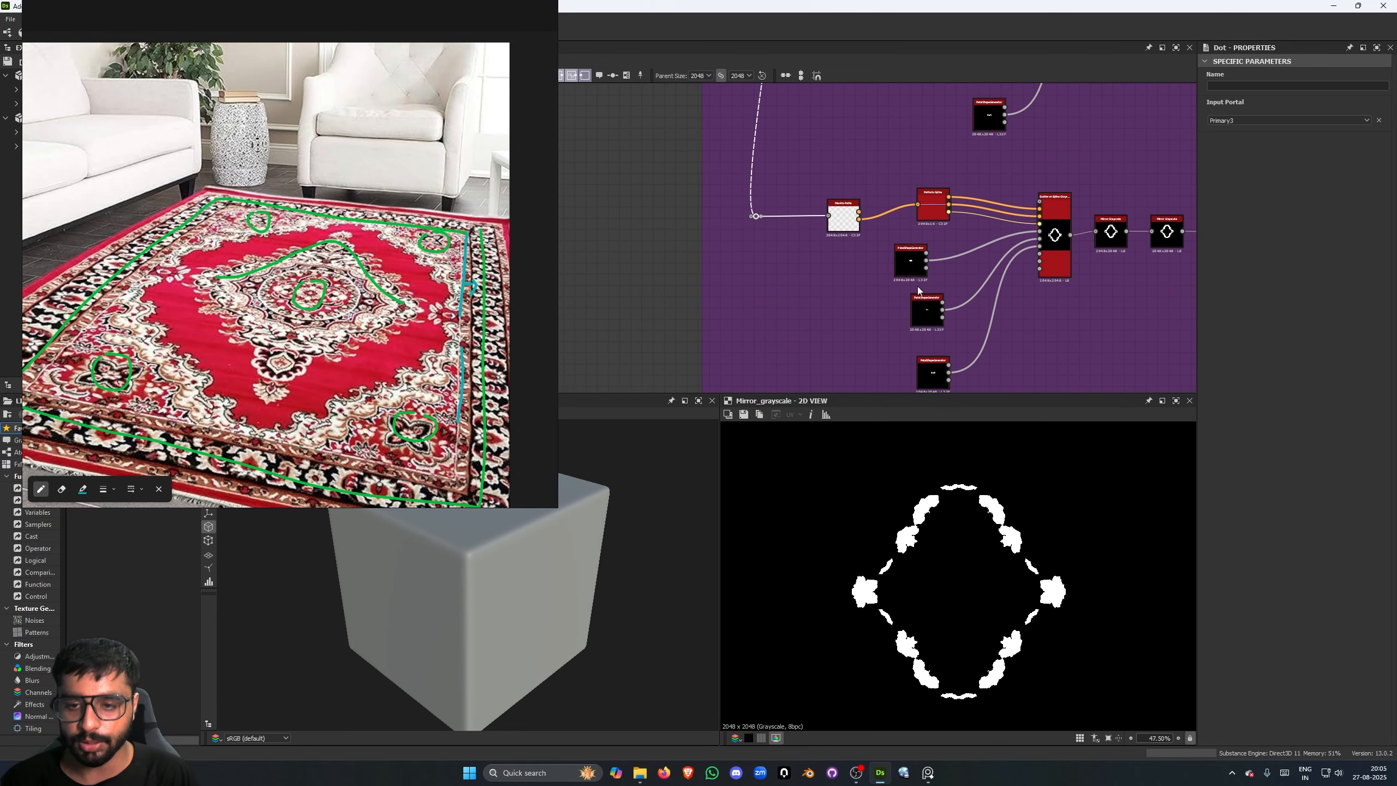
- Preview the Scatter on Spline Grayscale node and the last Mirror Grayscale node of the third Tertiary Details chain
middle_drag(1078, 258, 907, 238)
double_click(891, 218)
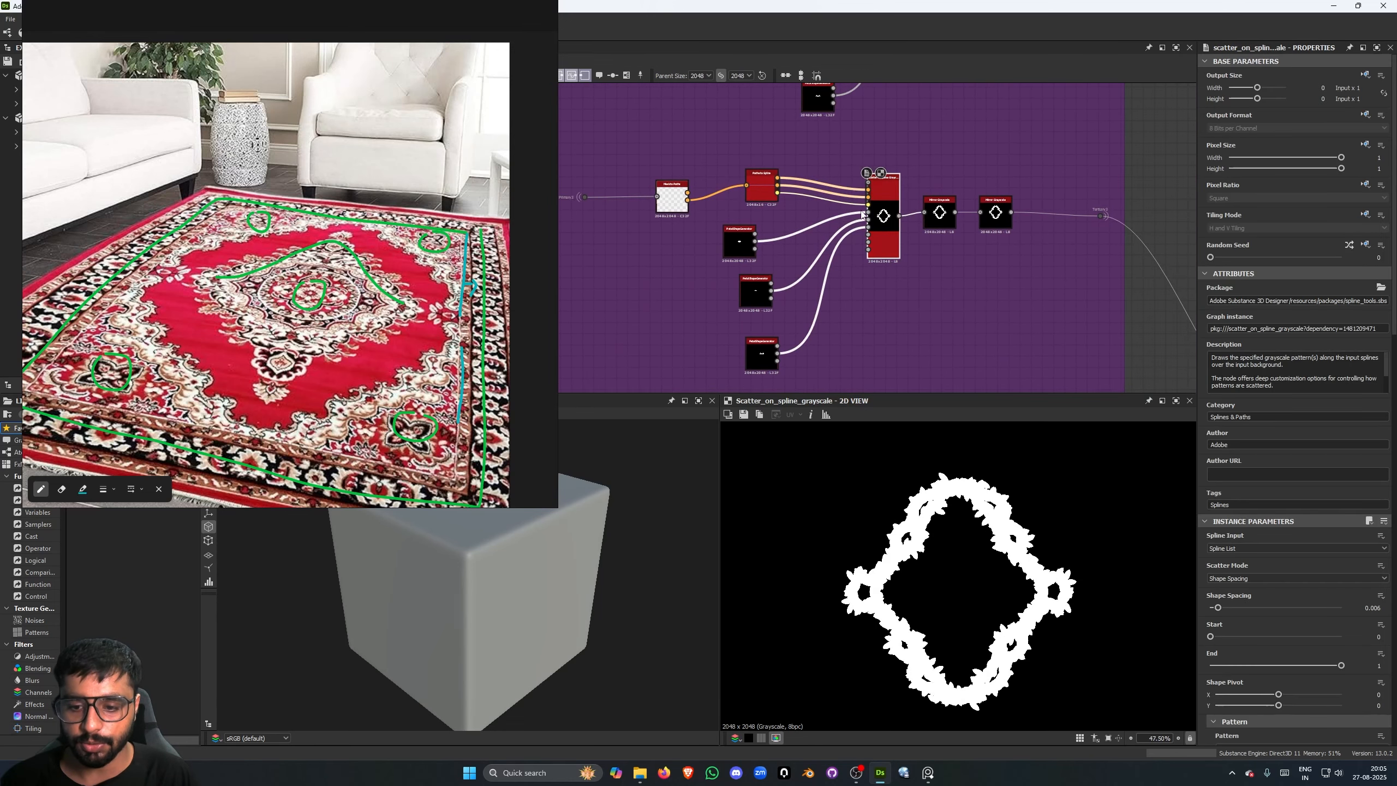
double_click(986, 224)
- Preview the Primary4 portal dot and the last Mirror Grayscale node of the fourth Tertiary Details chain
scroll(993, 248, down, 3)
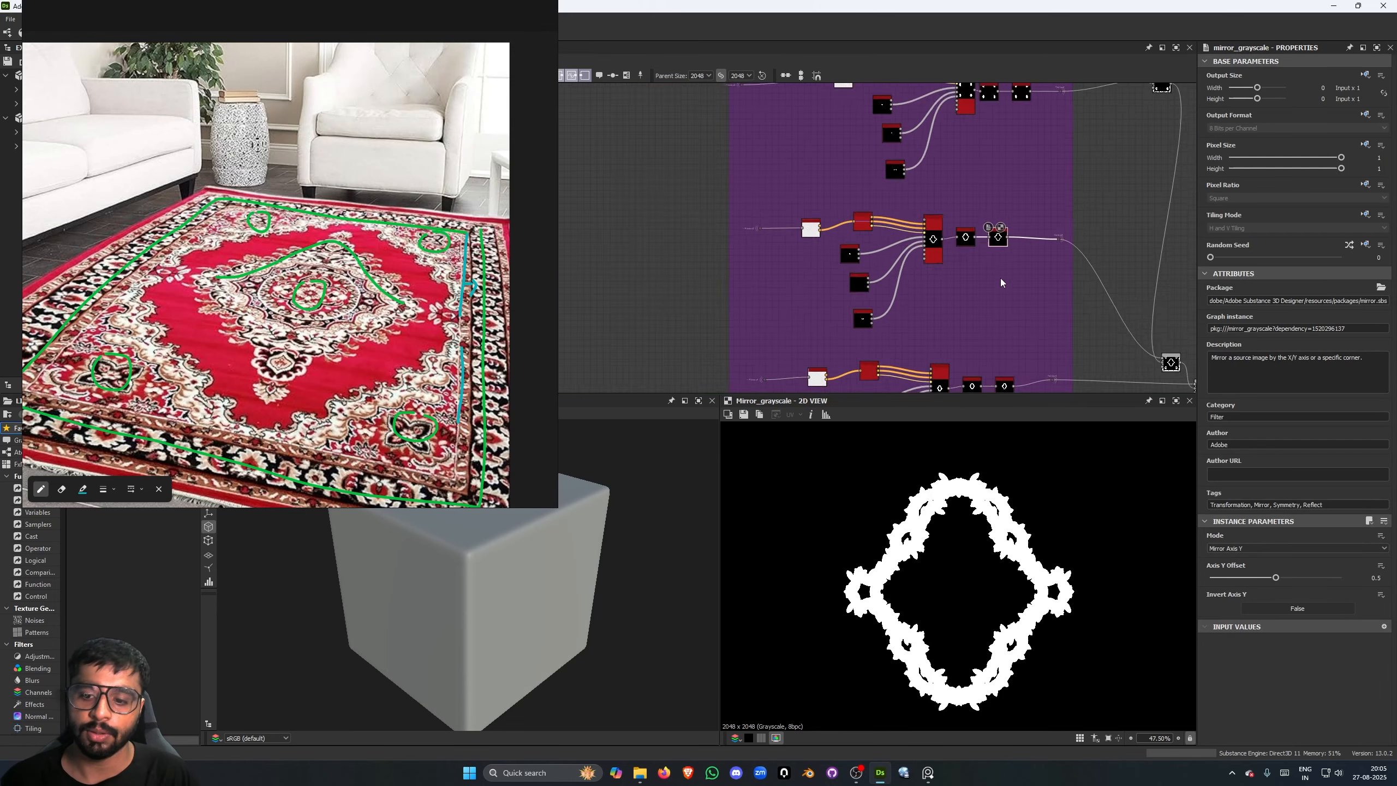
scroll(890, 263, up, 4)
double_click(794, 107)
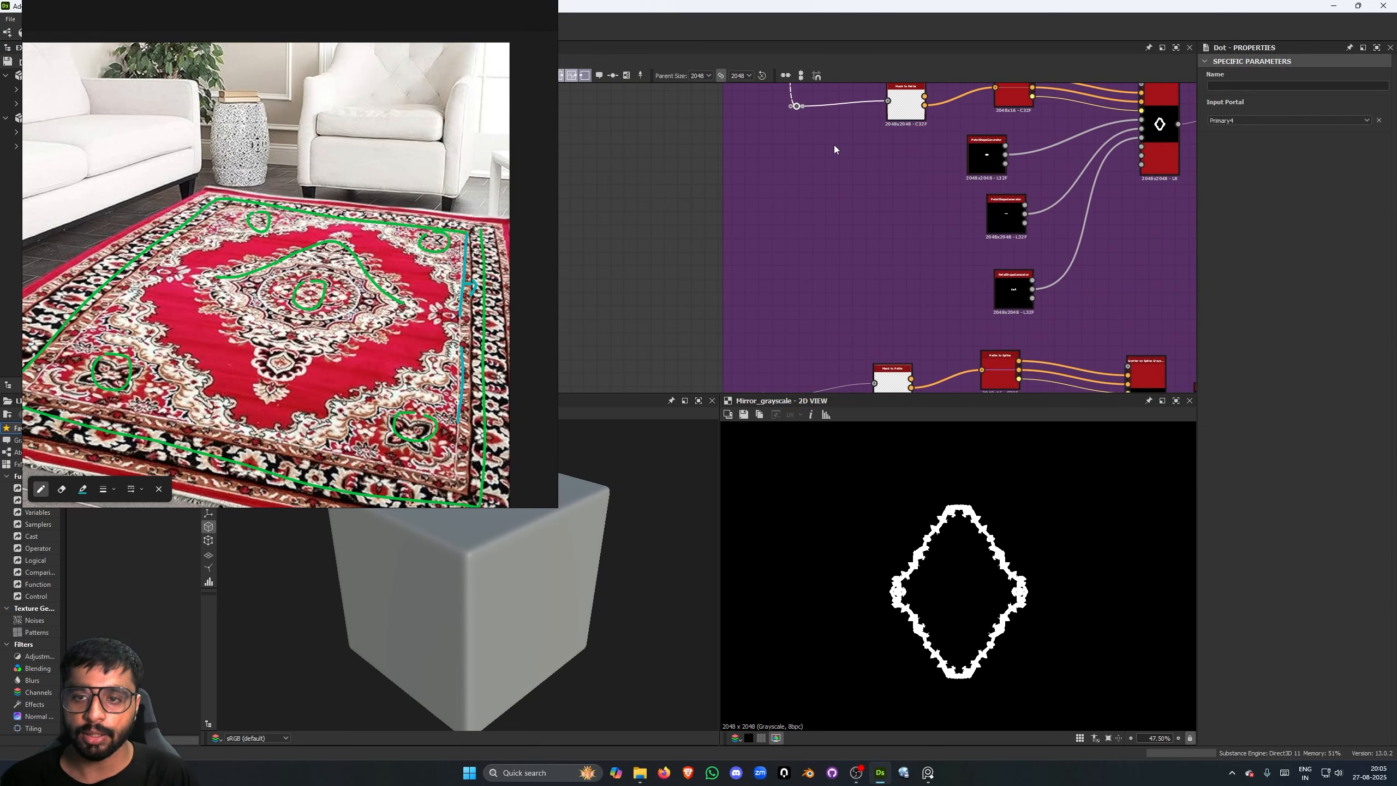
scroll(1003, 209, down, 1)
middle_drag(1002, 209, 819, 249)
double_click(1060, 183)
- Preview the portal dot and the last Mirror Grayscale node of the fifth Tertiary Details chain
scroll(1017, 269, down, 1)
middle_drag(1015, 286, 1029, 163)
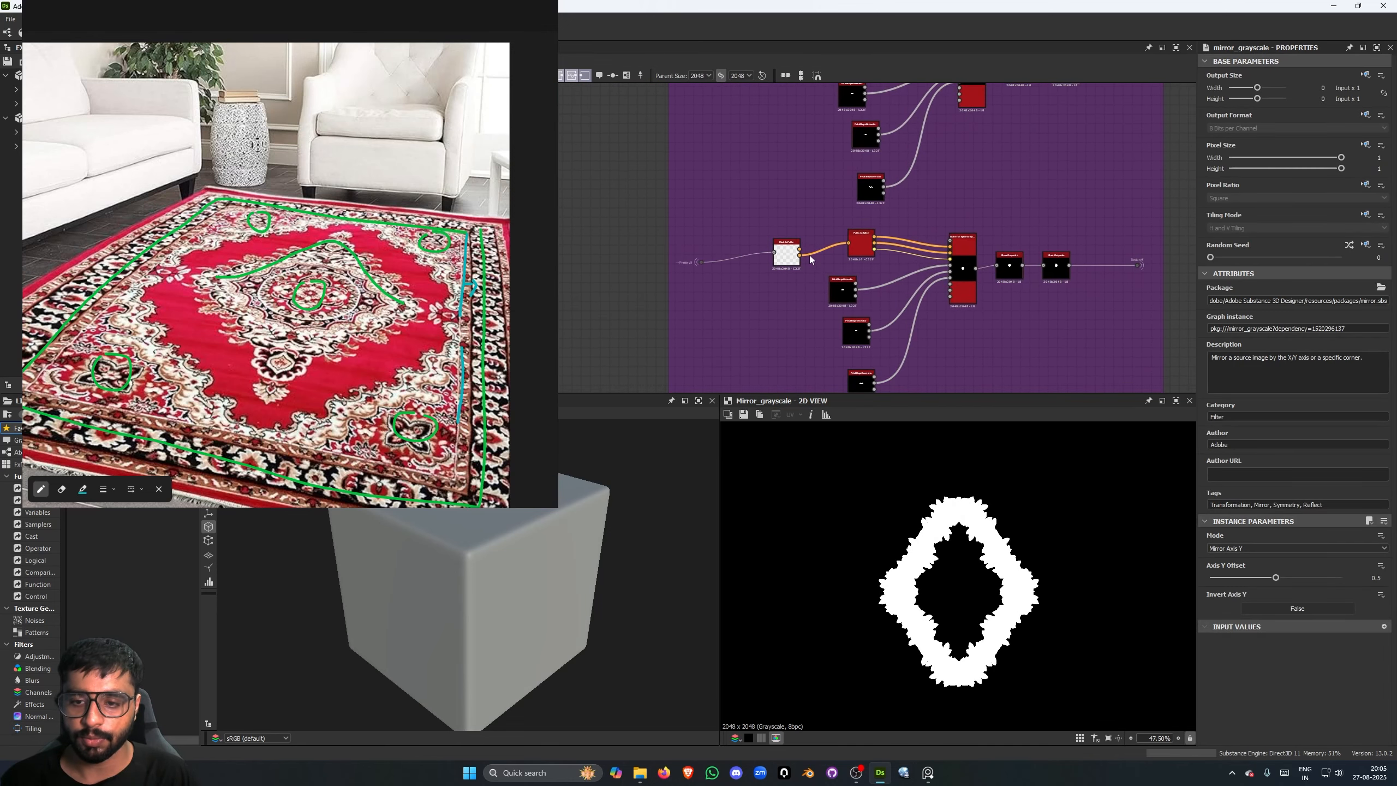
scroll(737, 255, up, 2)
double_click(685, 267)
middle_drag(1184, 328, 956, 245)
double_click(1016, 207)
scroll(956, 269, down, 3)
- Locate the Fourtiary frame below Tertiary Details and examine the start of its first node chain
scroll(954, 243, down, 4)
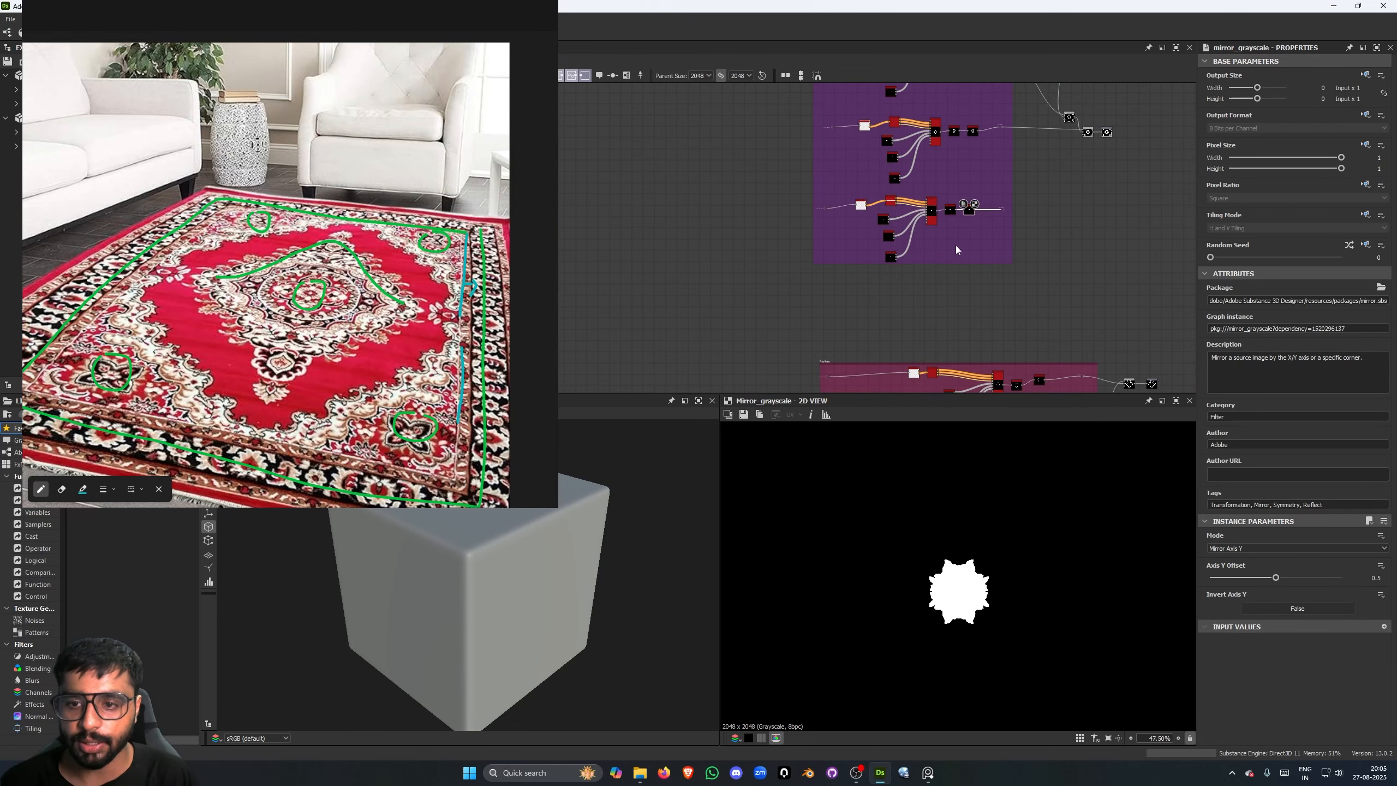
middle_drag(807, 153, 789, 209)
scroll(770, 248, down, 1)
scroll(815, 292, up, 3)
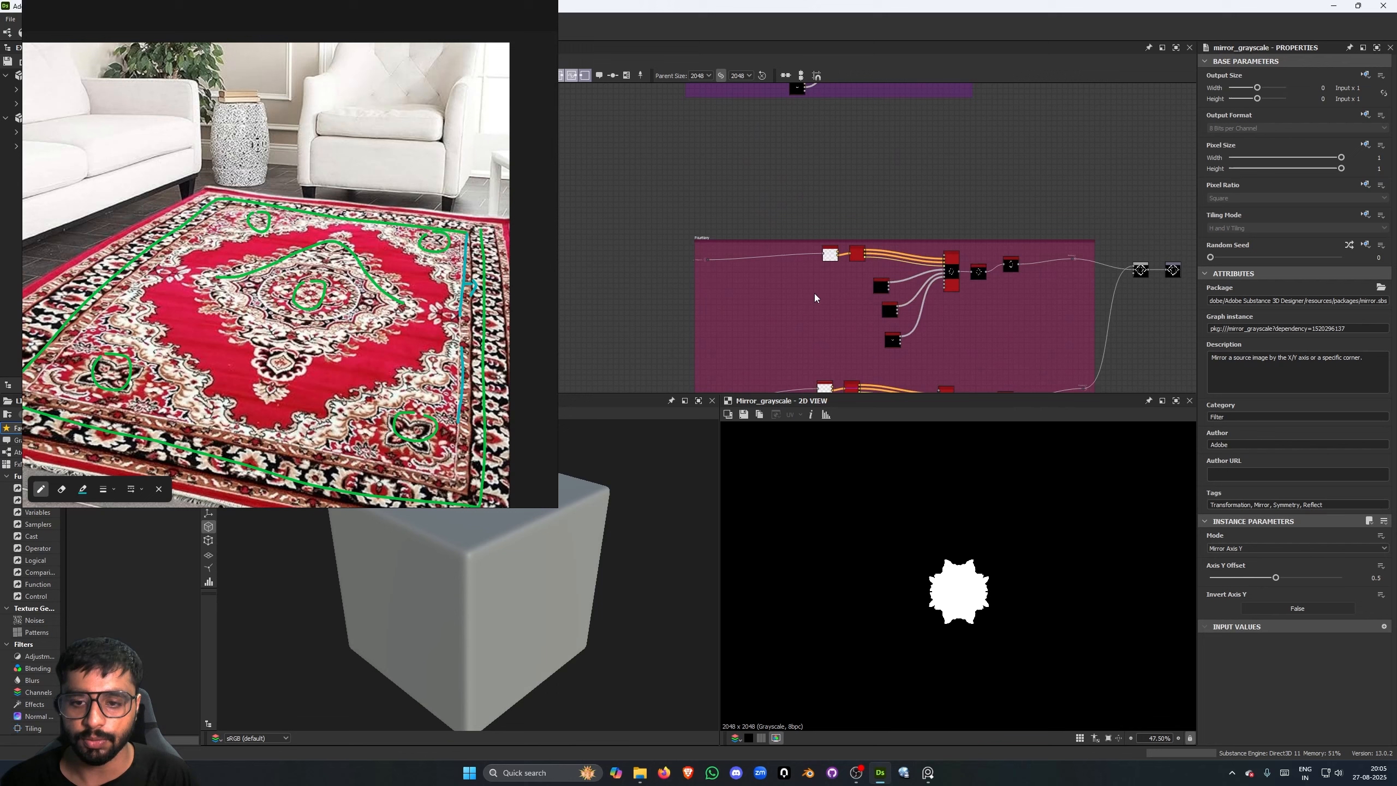
scroll(727, 175, up, 2)
scroll(715, 164, up, 2)
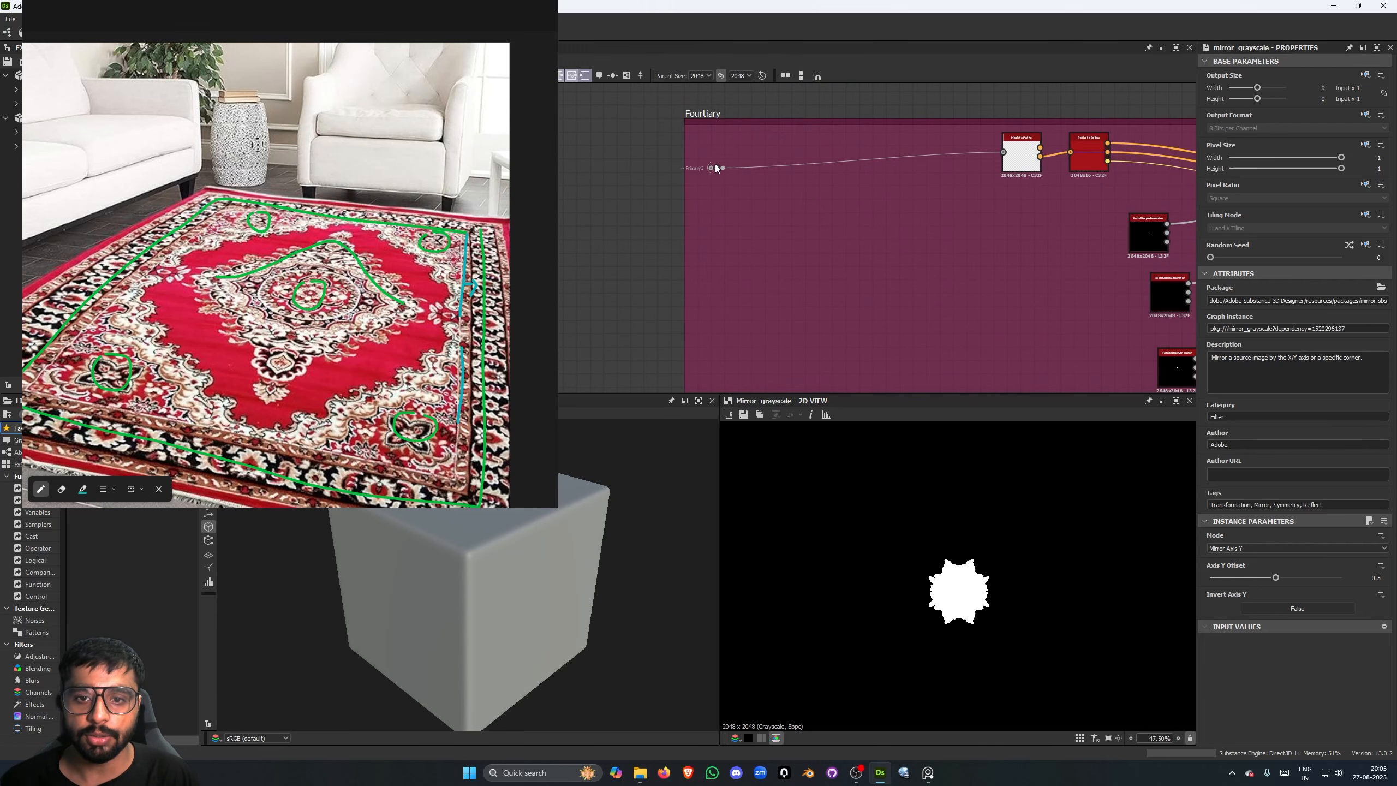
middle_drag(696, 127, 678, 122)
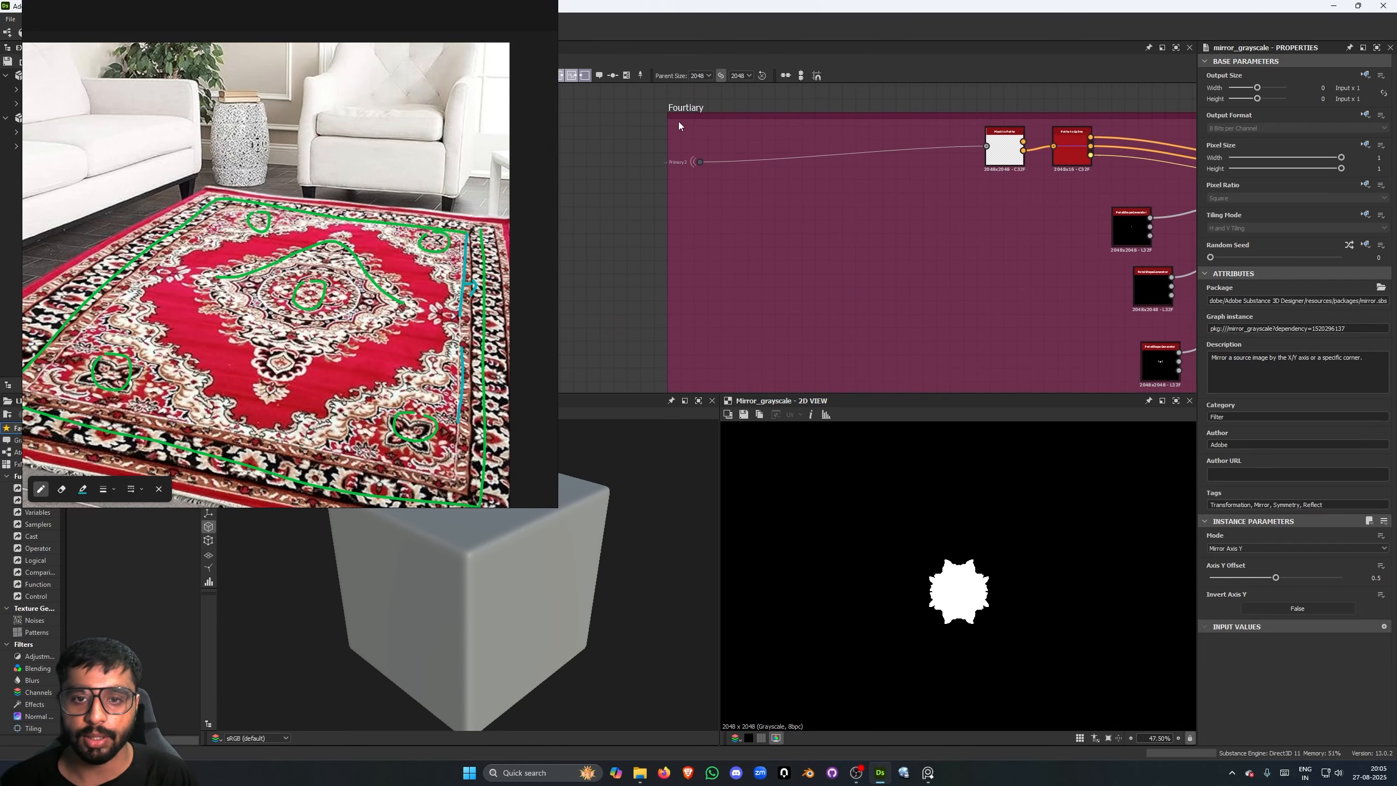
- Preview the portal dot and the Scatter on Spline Grayscale node of the first Fourtiary chain
click(700, 161)
middle_drag(914, 209, 790, 257)
double_click(664, 178)
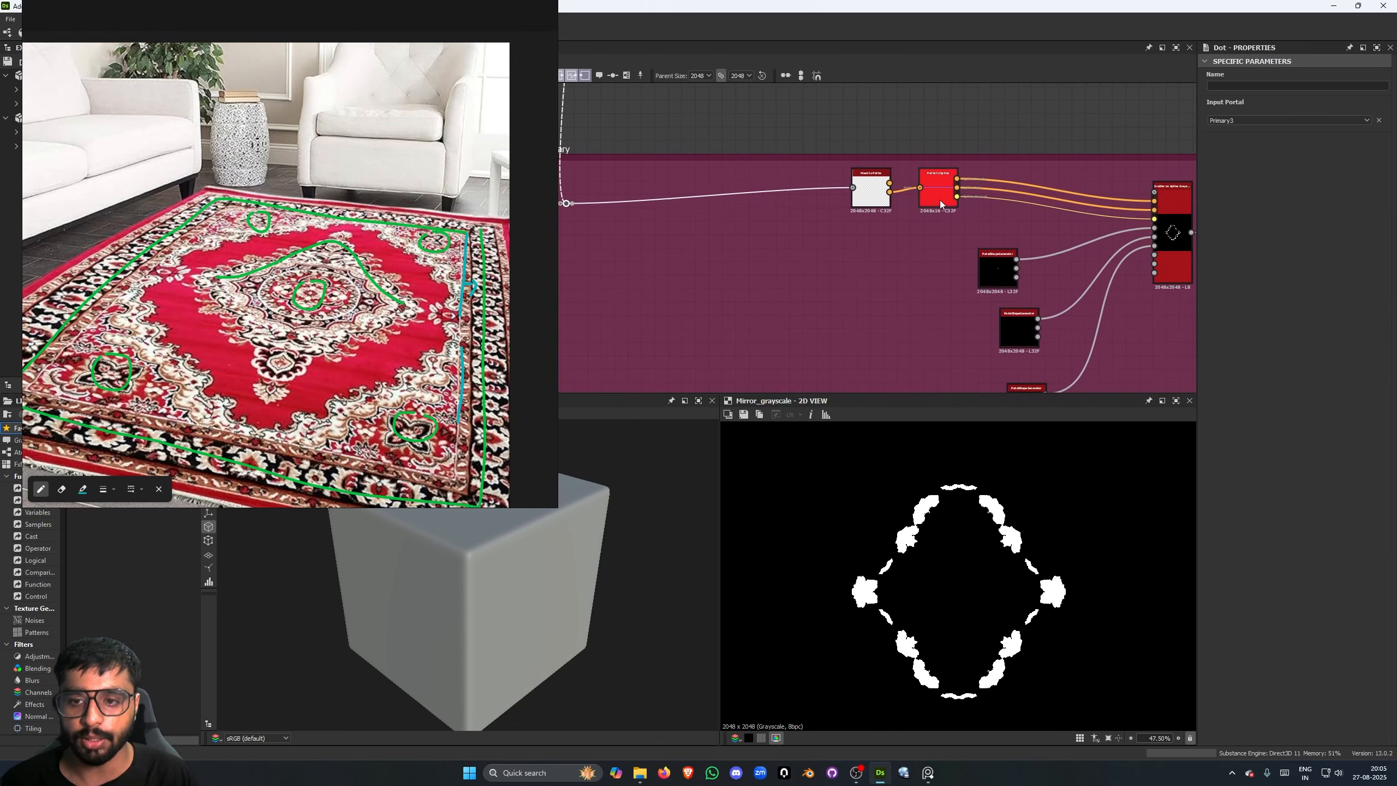
middle_drag(939, 200, 757, 205)
double_click(990, 259)
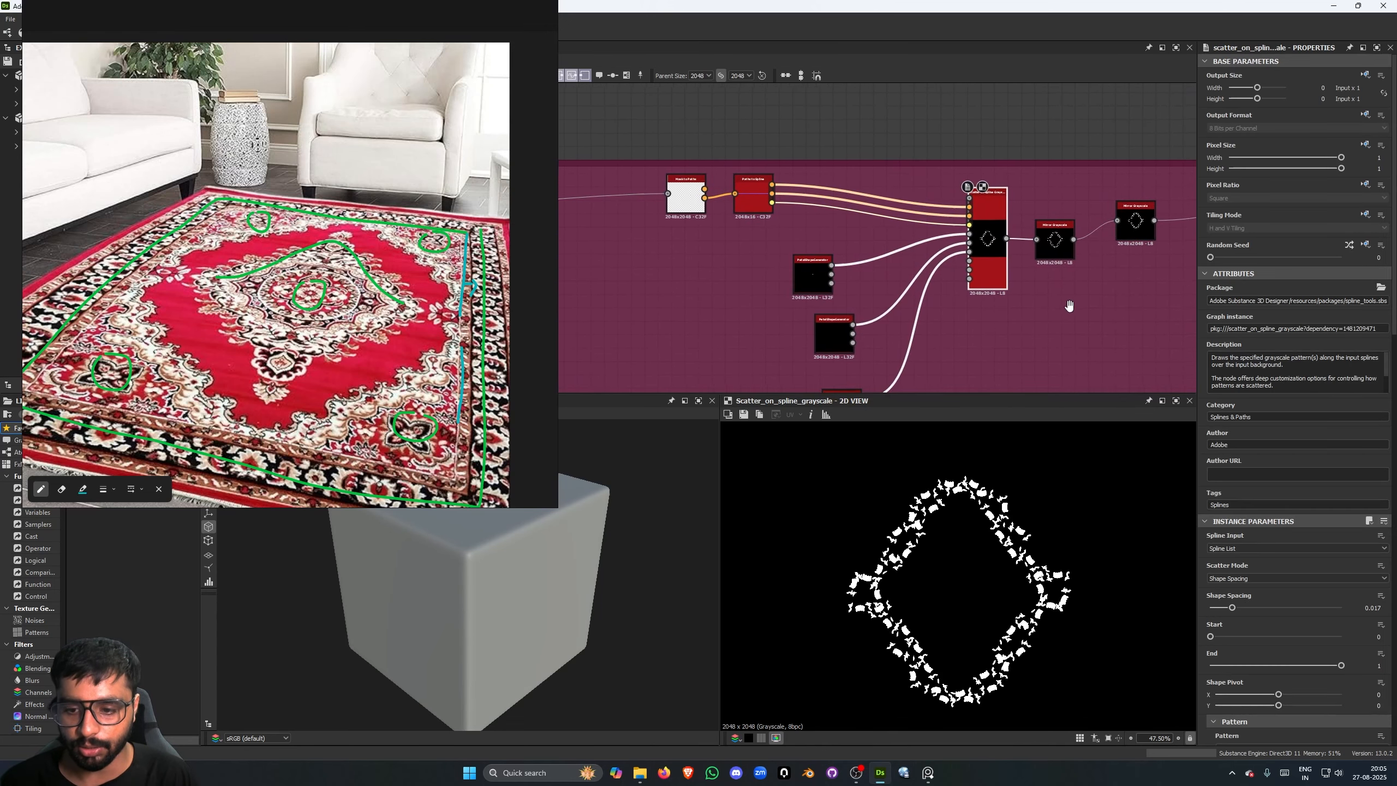
middle_drag(990, 259, 947, 267)
scroll(1022, 514, up, 5)
scroll(1023, 515, down, 4)
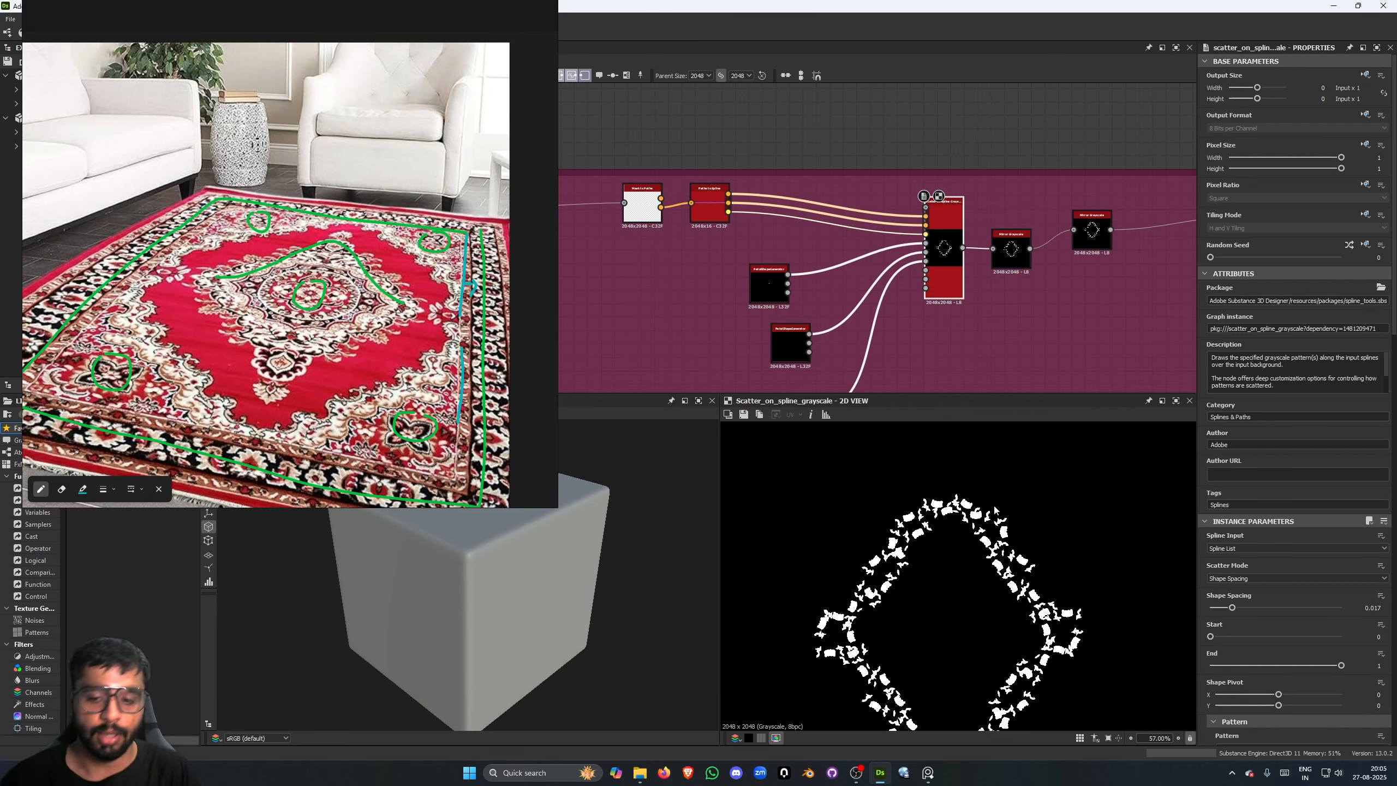
scroll(994, 510, down, 3)
scroll(945, 261, down, 4)
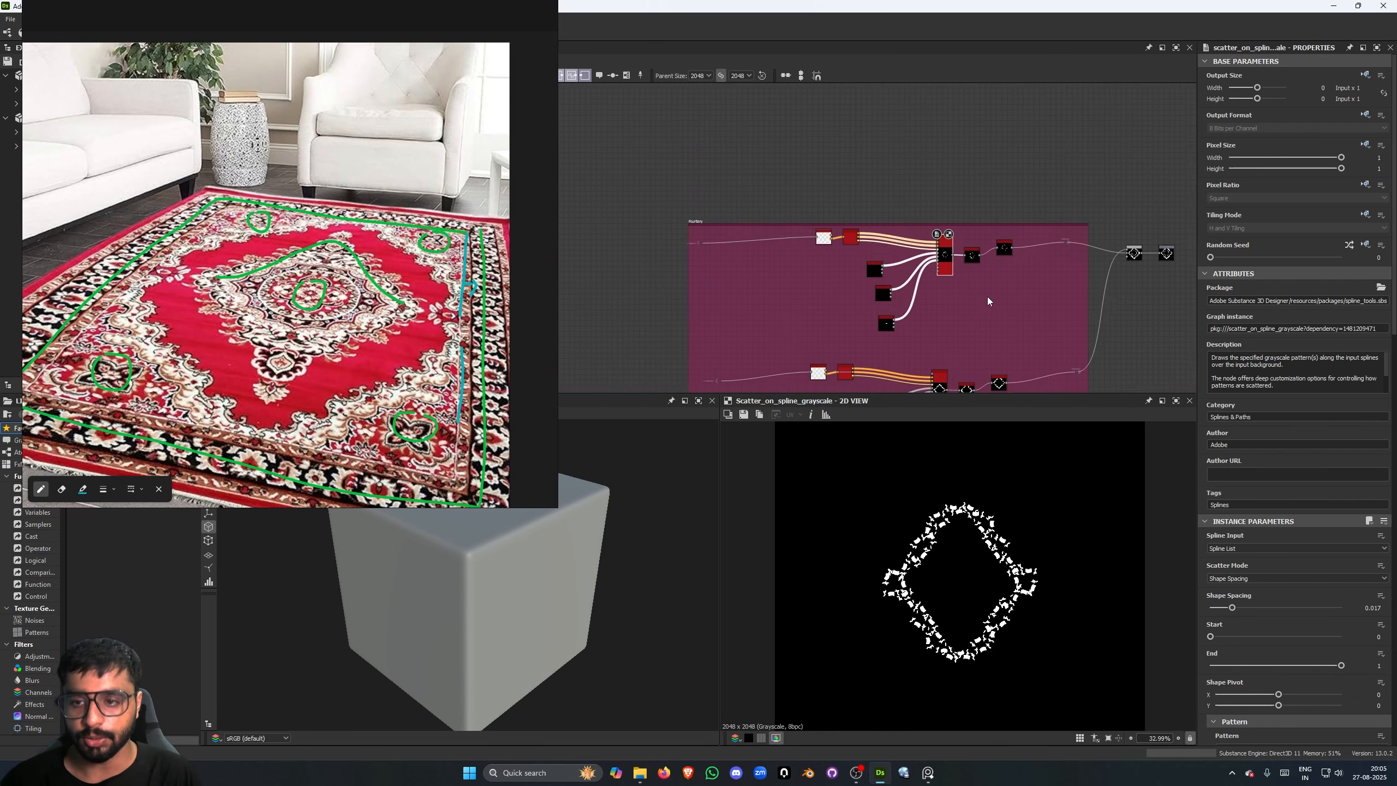
- Preview the Secondary2 portal dot and the last Mirror Grayscale node of the second Fourtiary chain
scroll(811, 265, up, 4)
double_click(711, 213)
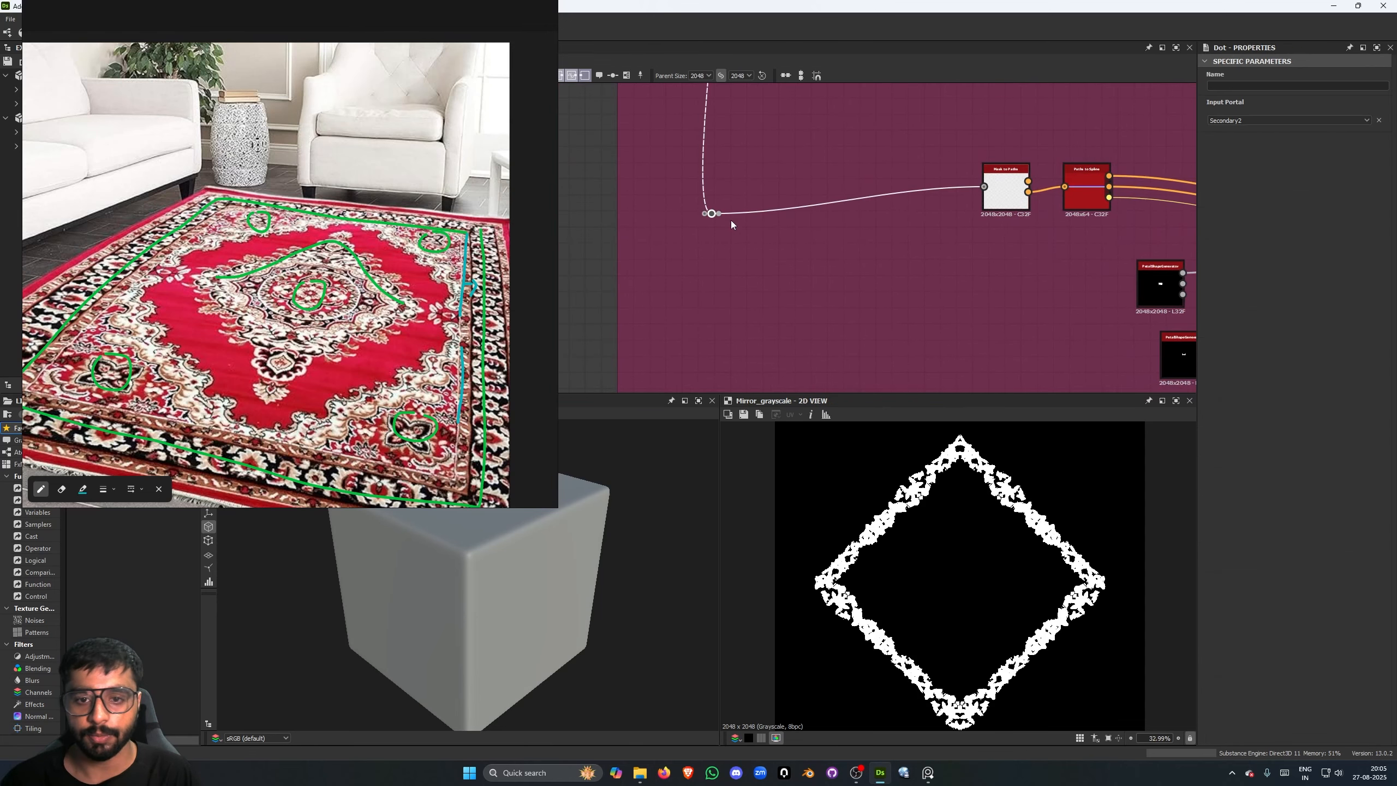
scroll(1111, 663, up, 1)
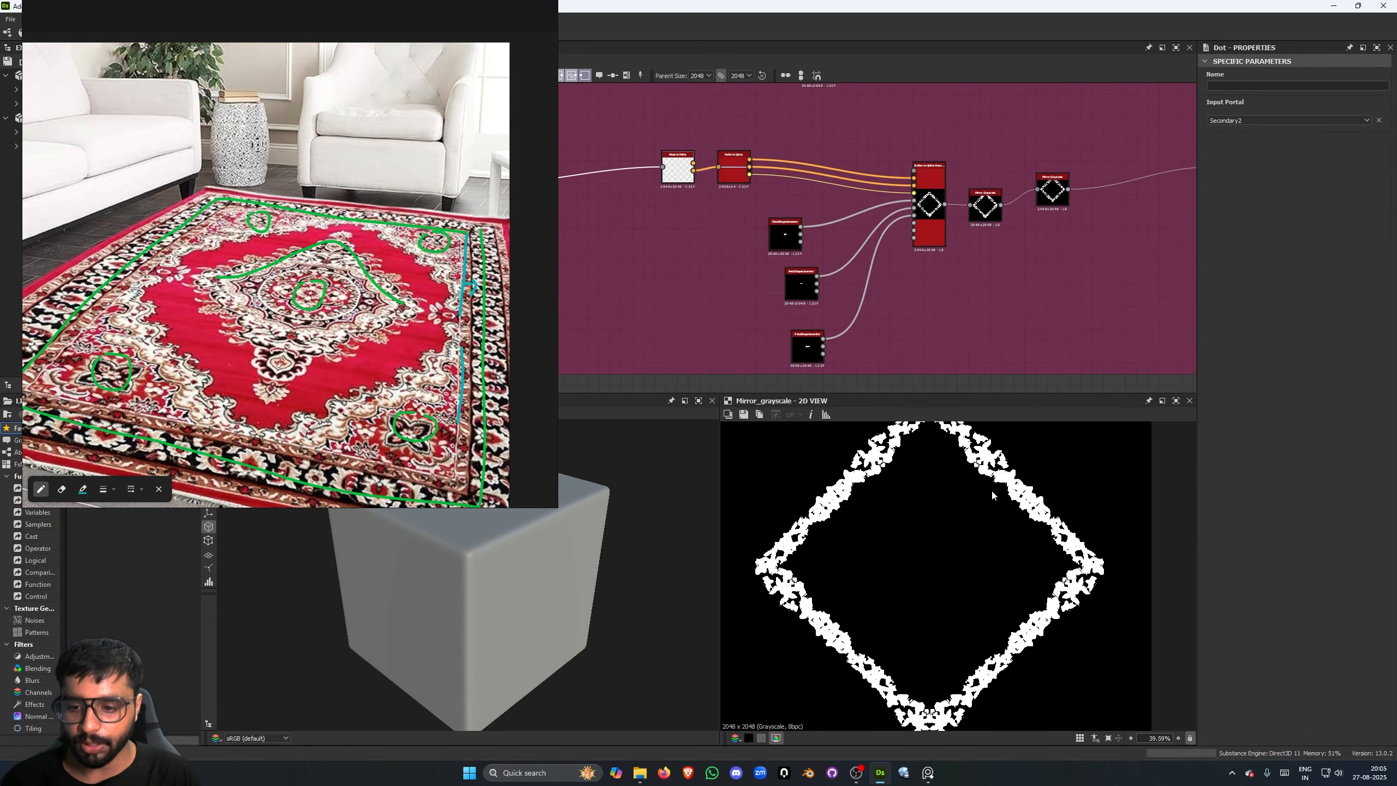
scroll(989, 474, down, 1)
scroll(694, 273, down, 5)
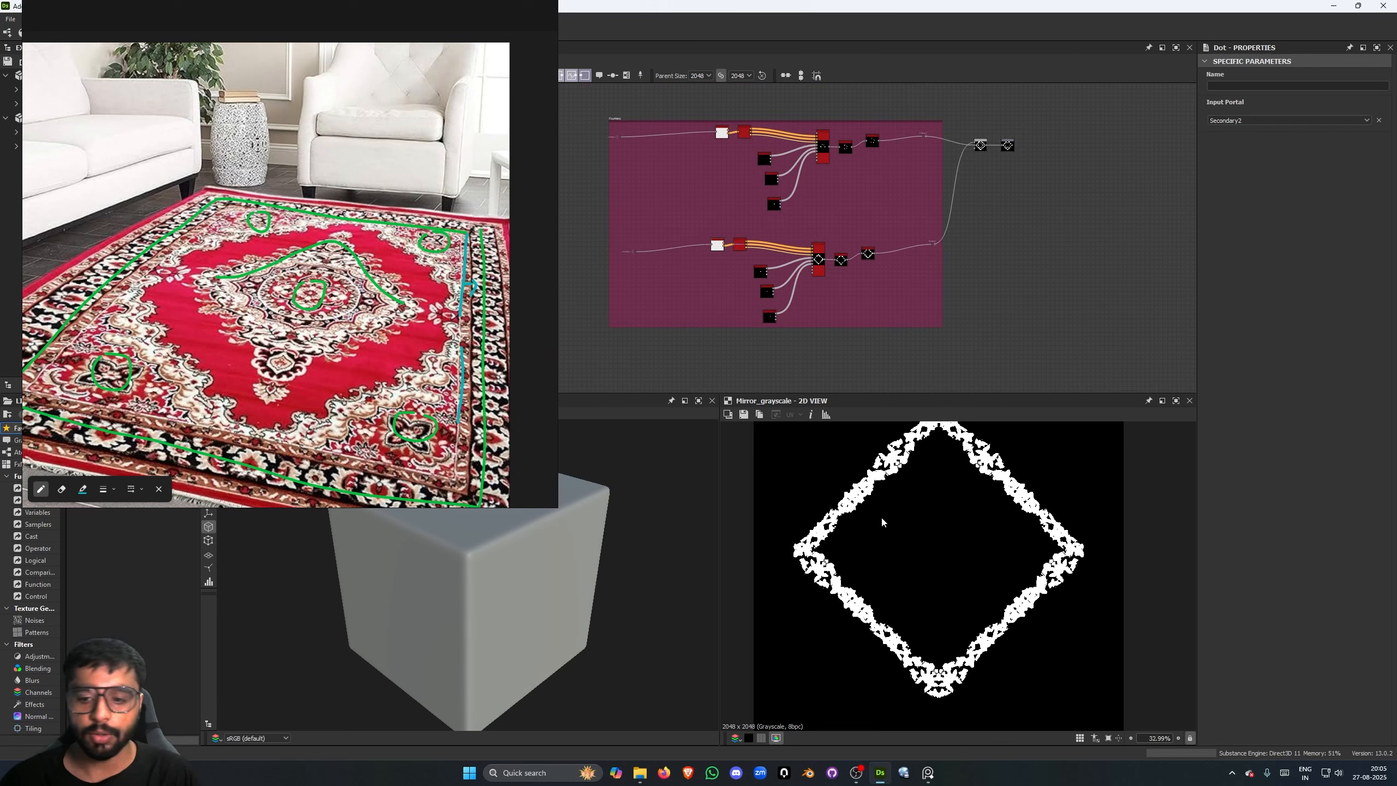
scroll(863, 500, down, 1)
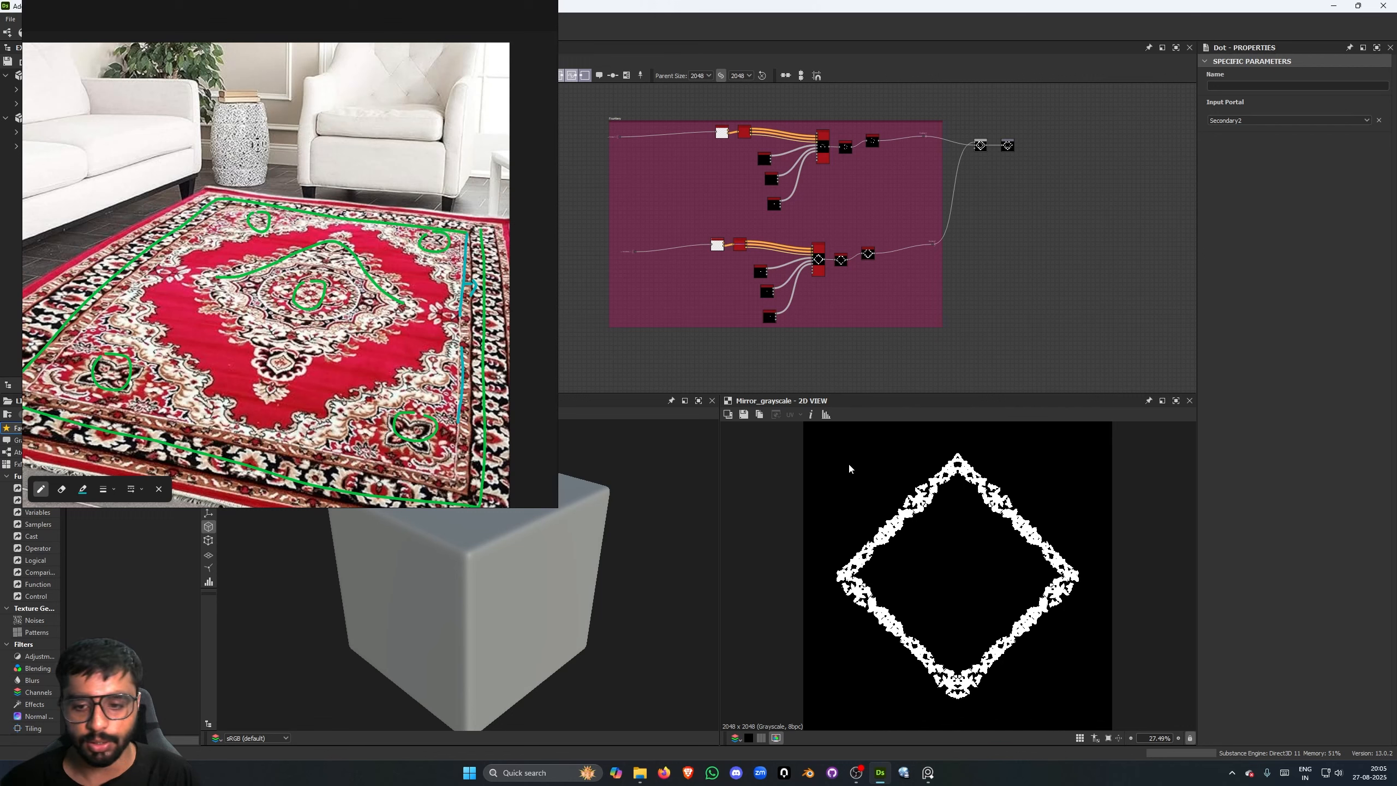
- Trace the large red diamond on the reference rug in cyan and add a short cyan stroke along the green outline beside the photo
mouse_move(183, 252)
mouse_down()
mouse_move(323, 226)
mouse_move(469, 293)
mouse_move(272, 432)
mouse_move(160, 305)
mouse_up()
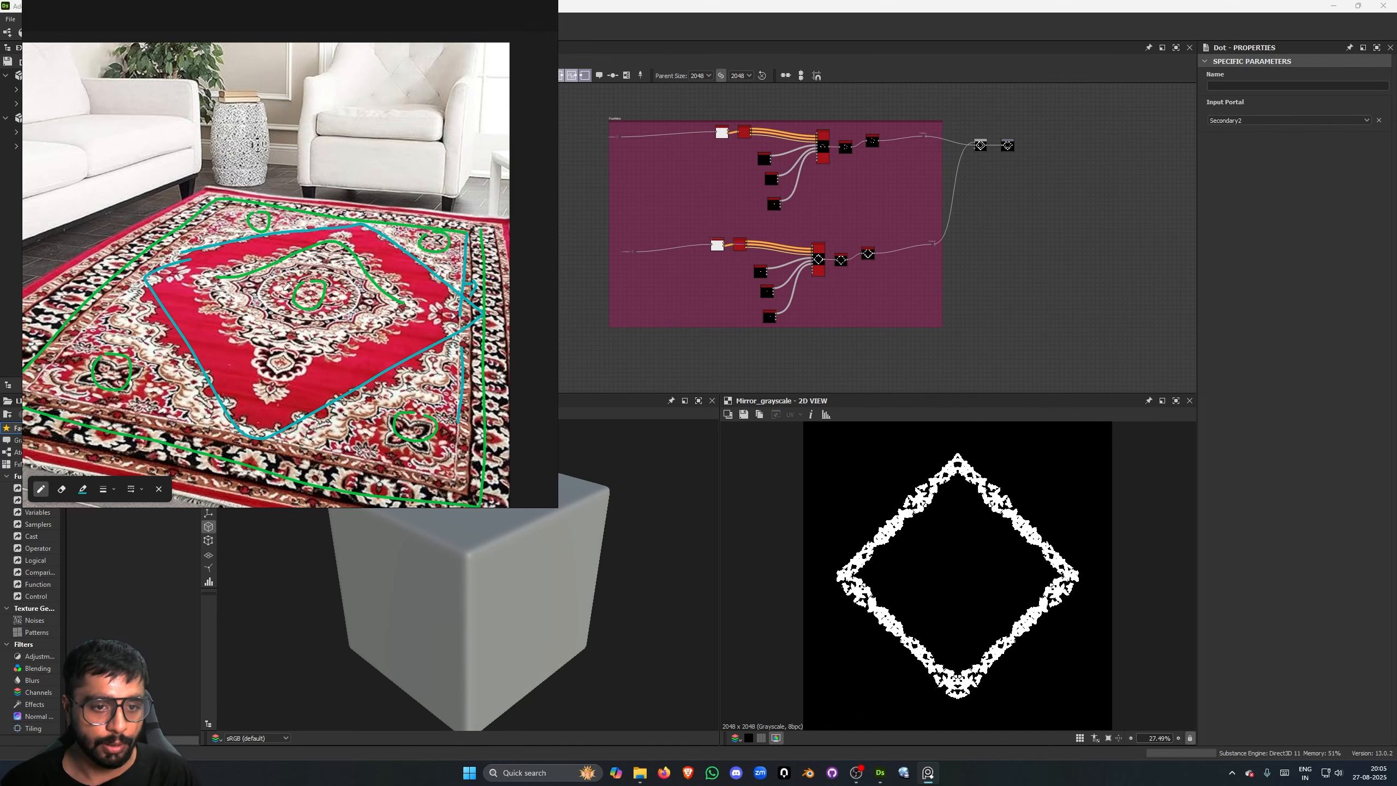
scroll(377, 285, down, 3)
middle_drag(377, 285, 259, 264)
drag(449, 226, 488, 212)
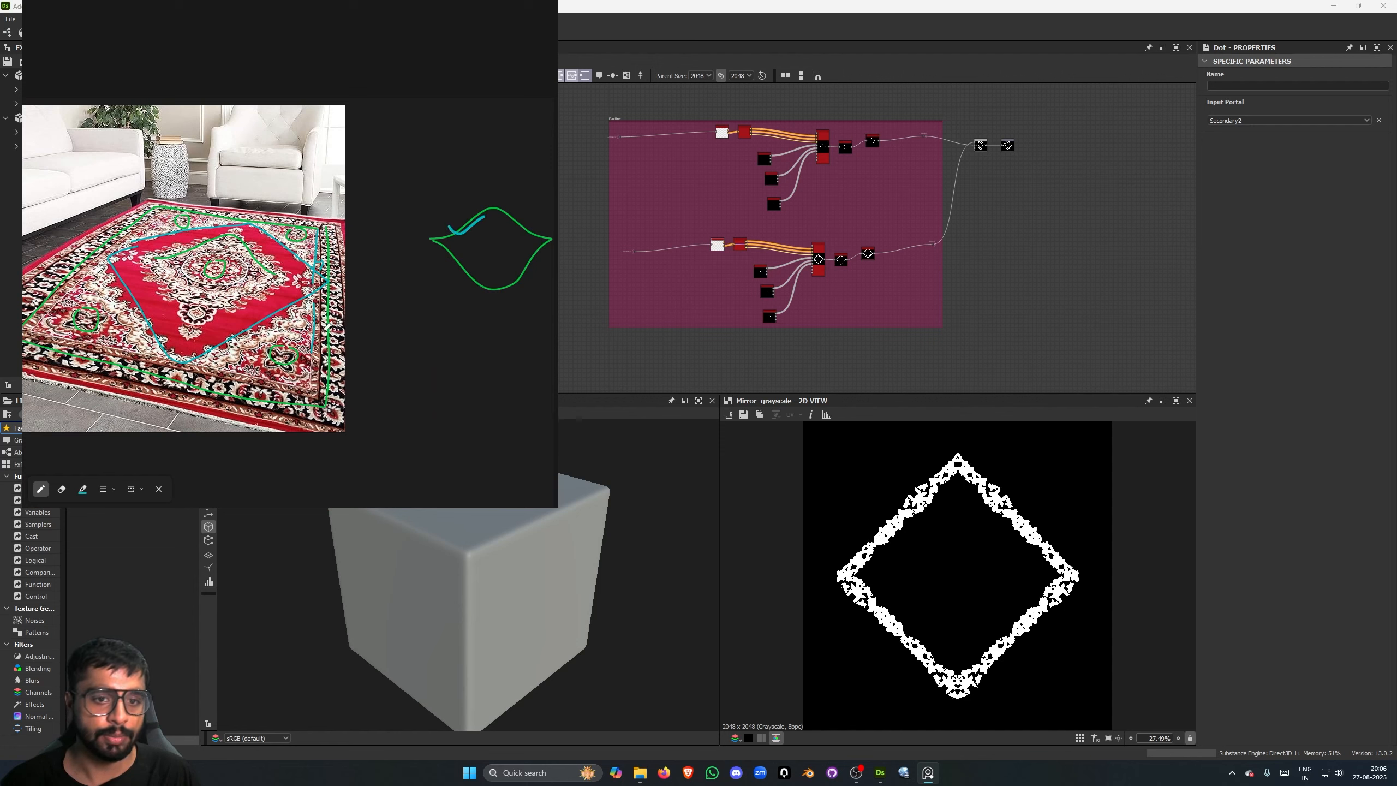
- Set the pen color to green 00B90C and sketch a square containing a diamond and a small curved motif in the empty area above the photo
mouse_move(231, 291)
middle_down()
mouse_move(347, 312)
mouse_move(261, 301)
middle_up()
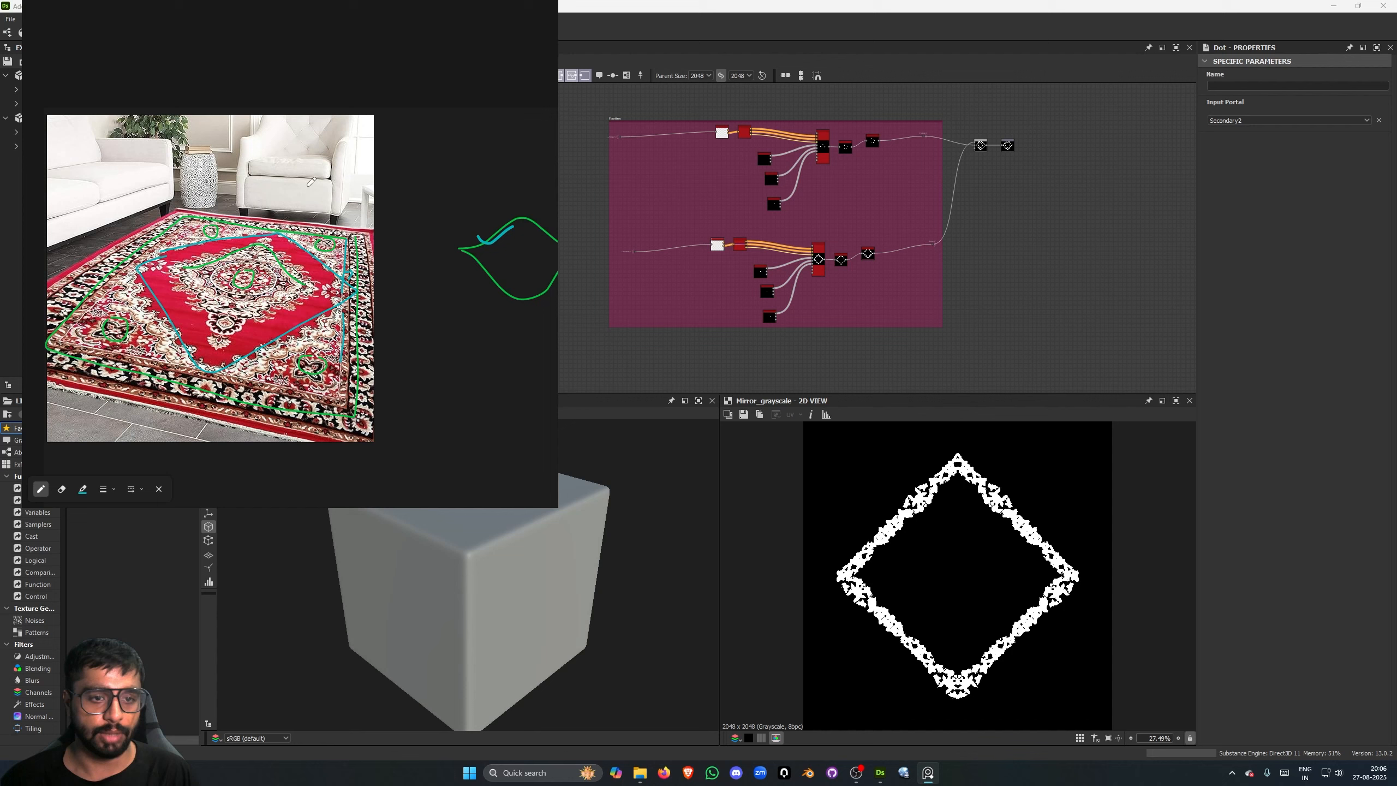
middle_drag(408, 184, 390, 191)
middle_drag(396, 86, 306, 248)
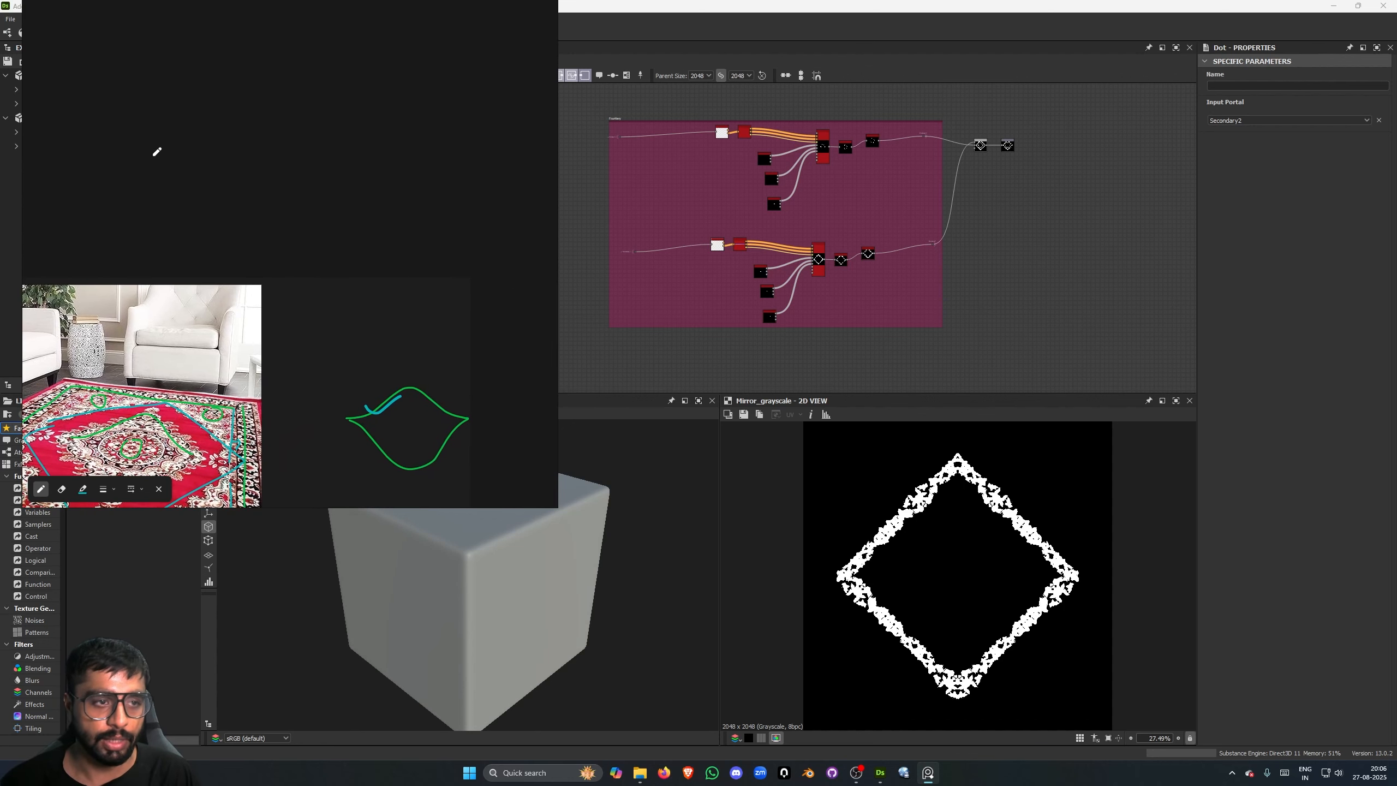
middle_drag(342, 180, 322, 204)
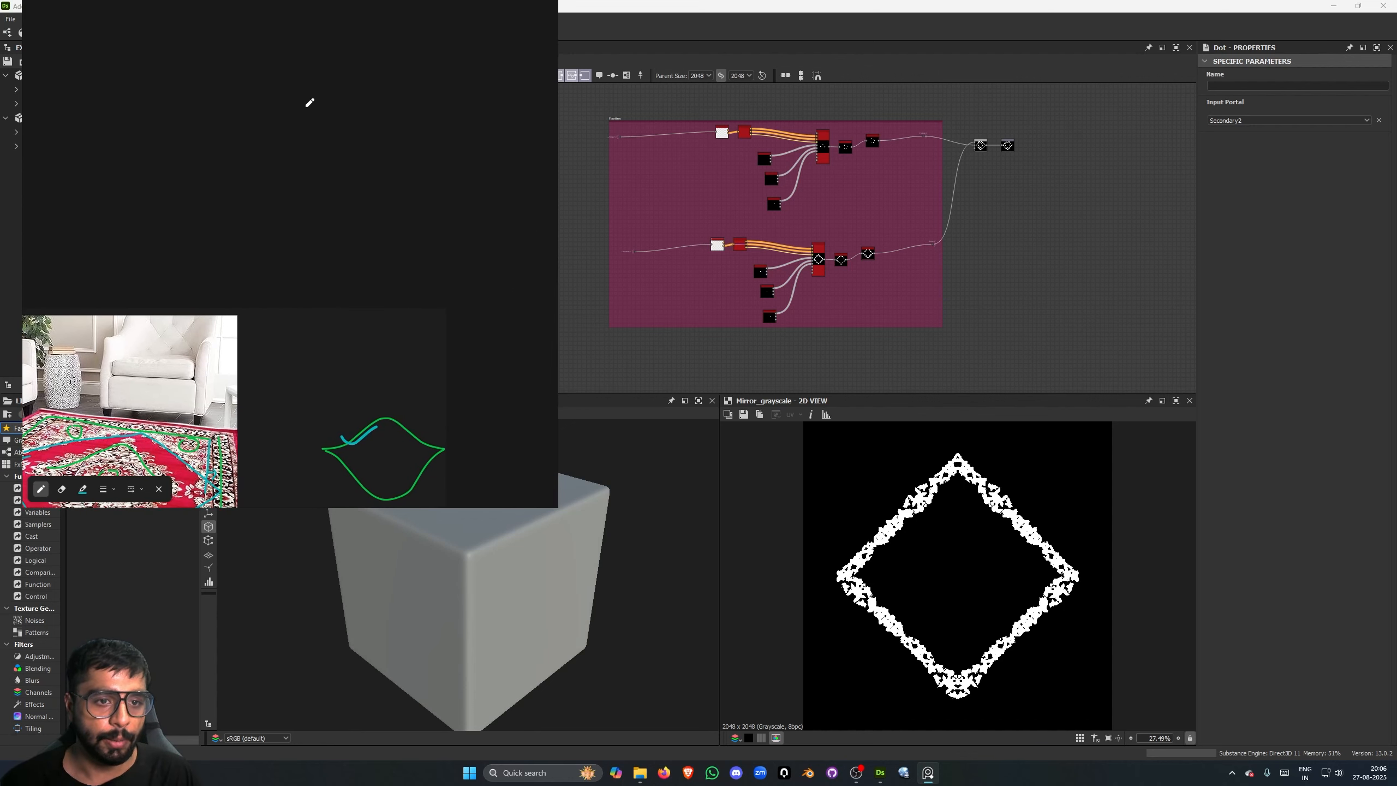
click(83, 489)
click(327, 632)
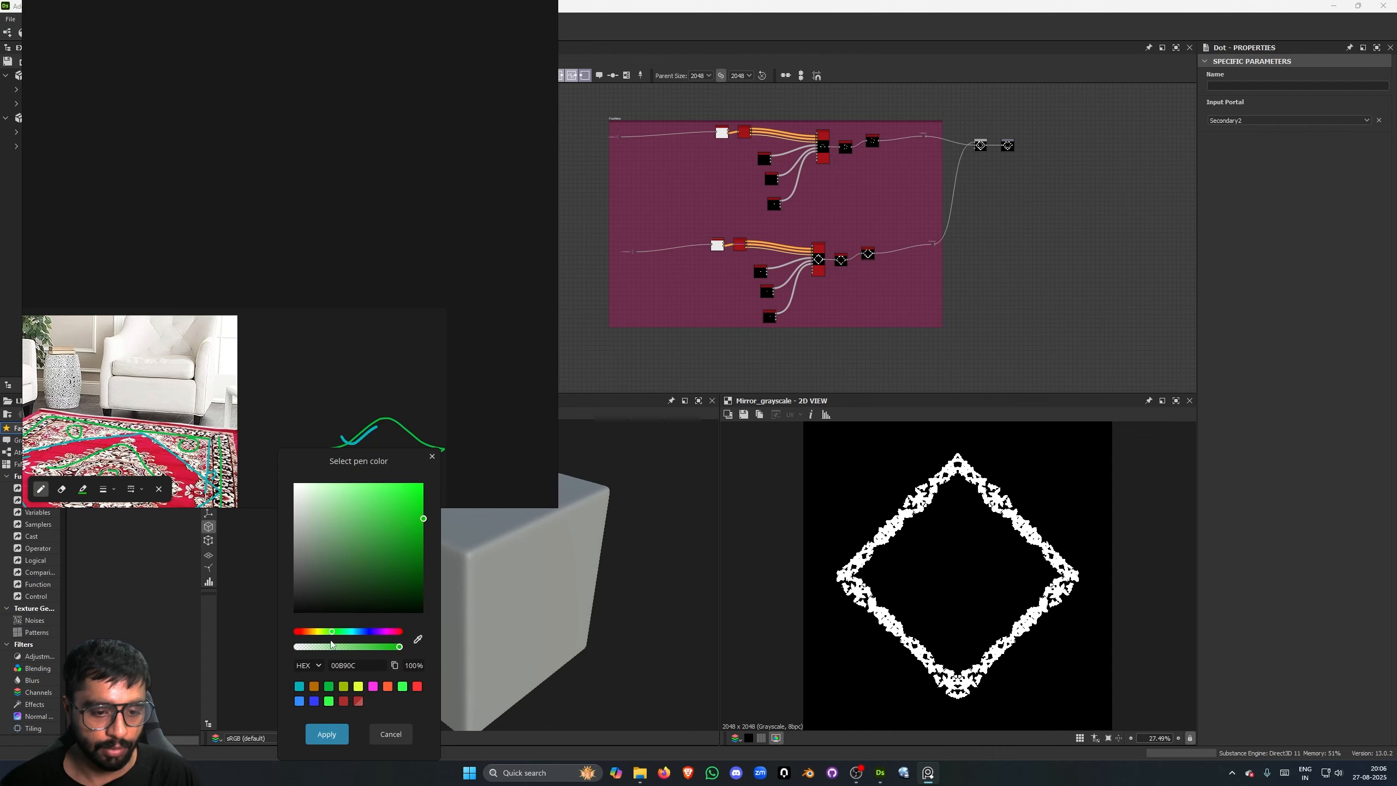
click(327, 736)
mouse_move(307, 106)
mouse_down()
mouse_move(380, 200)
mouse_move(445, 76)
mouse_move(312, 74)
mouse_move(299, 117)
mouse_up()
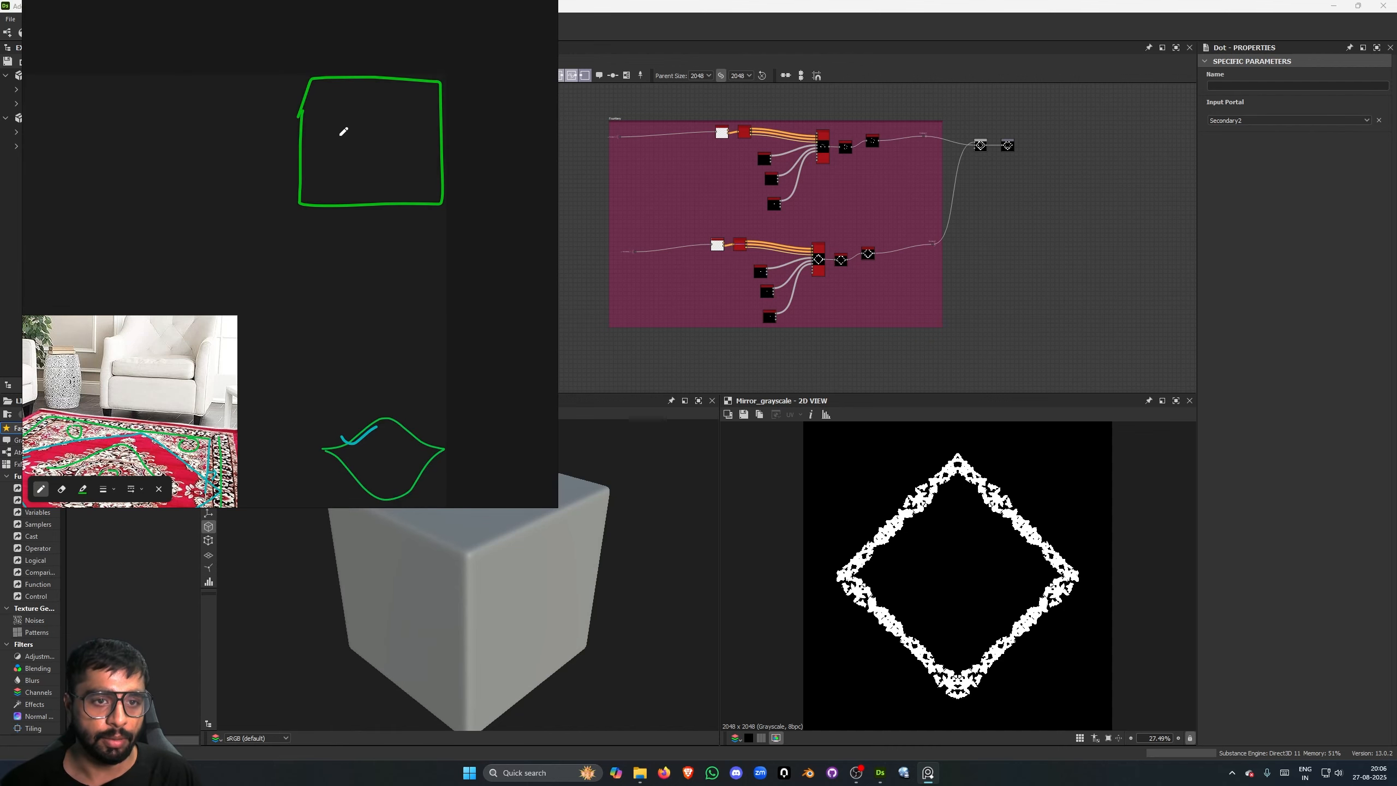
mouse_move(329, 135)
mouse_down()
mouse_move(376, 98)
mouse_move(427, 138)
mouse_move(369, 181)
mouse_move(330, 136)
mouse_up()
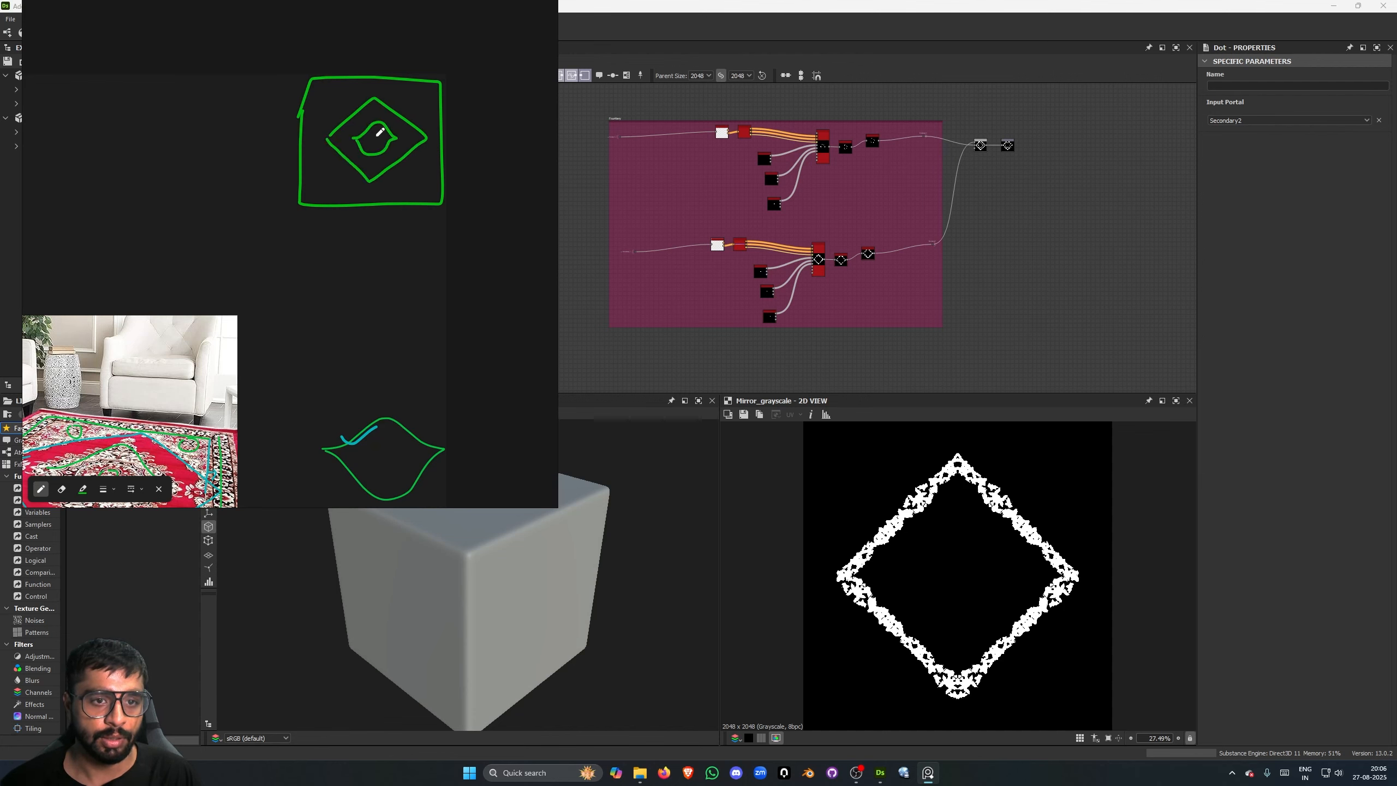
- Switch the pen to blue and sketch secondary outlines inside the green square, around and inside the diamond, and within the central motif
click(82, 488)
click(357, 631)
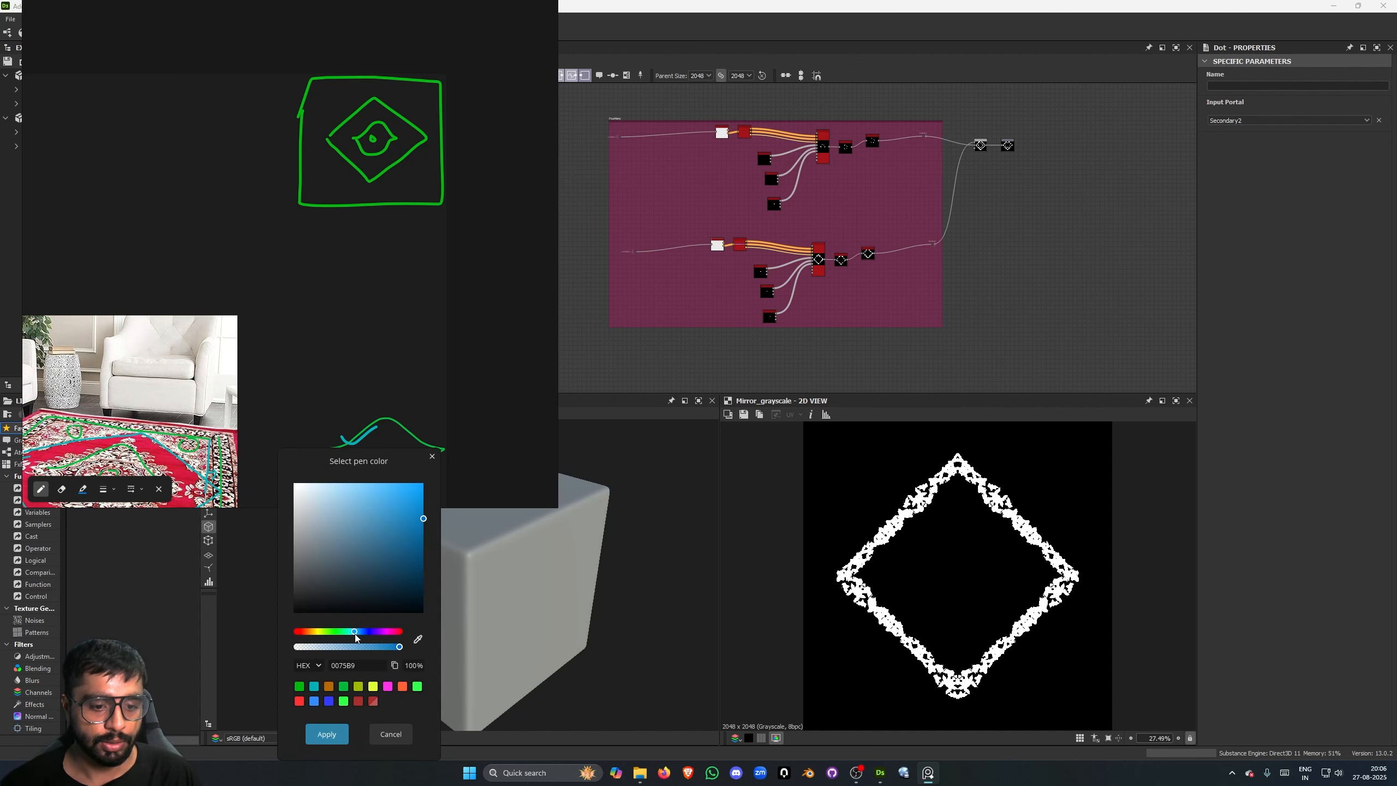
click(344, 701)
click(327, 734)
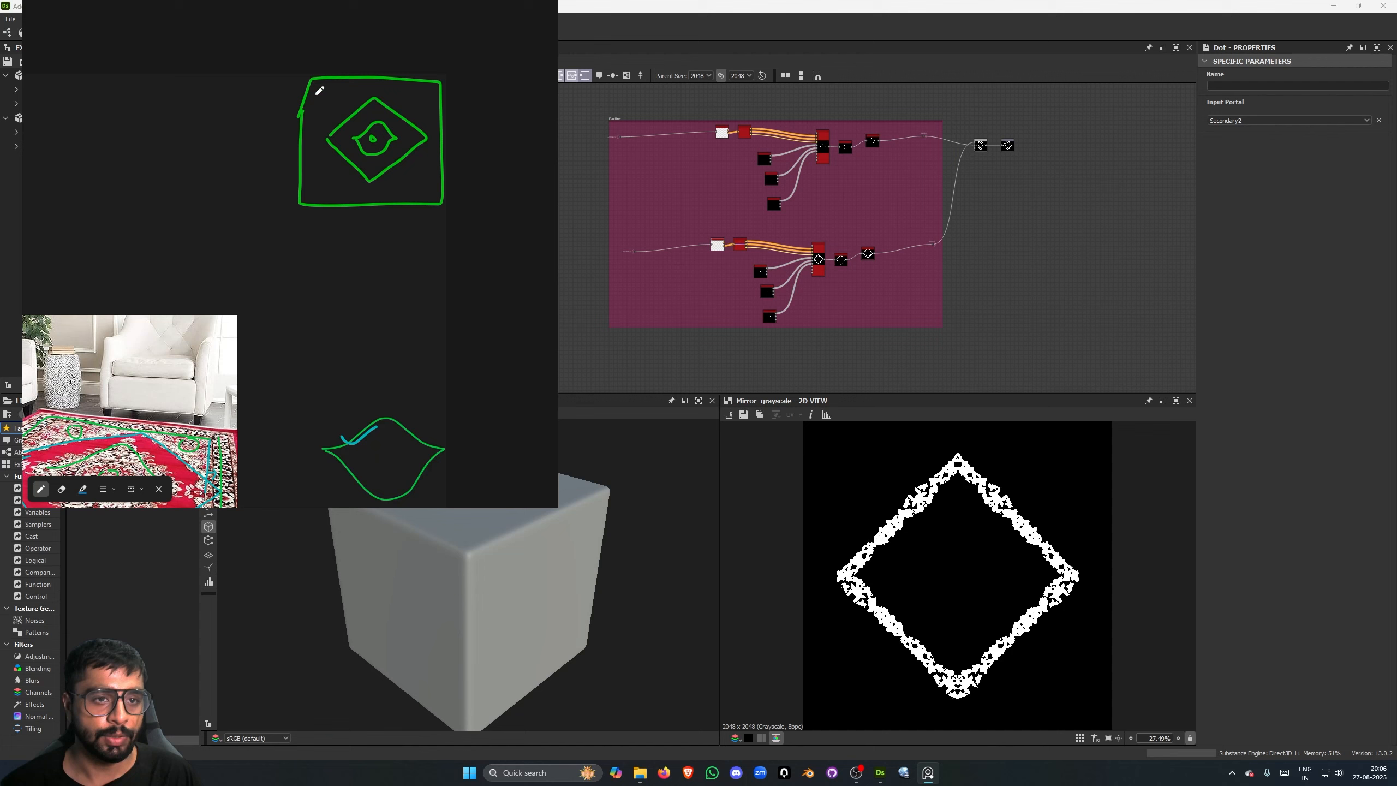
drag(318, 102, 305, 177)
key(ctrl+z)
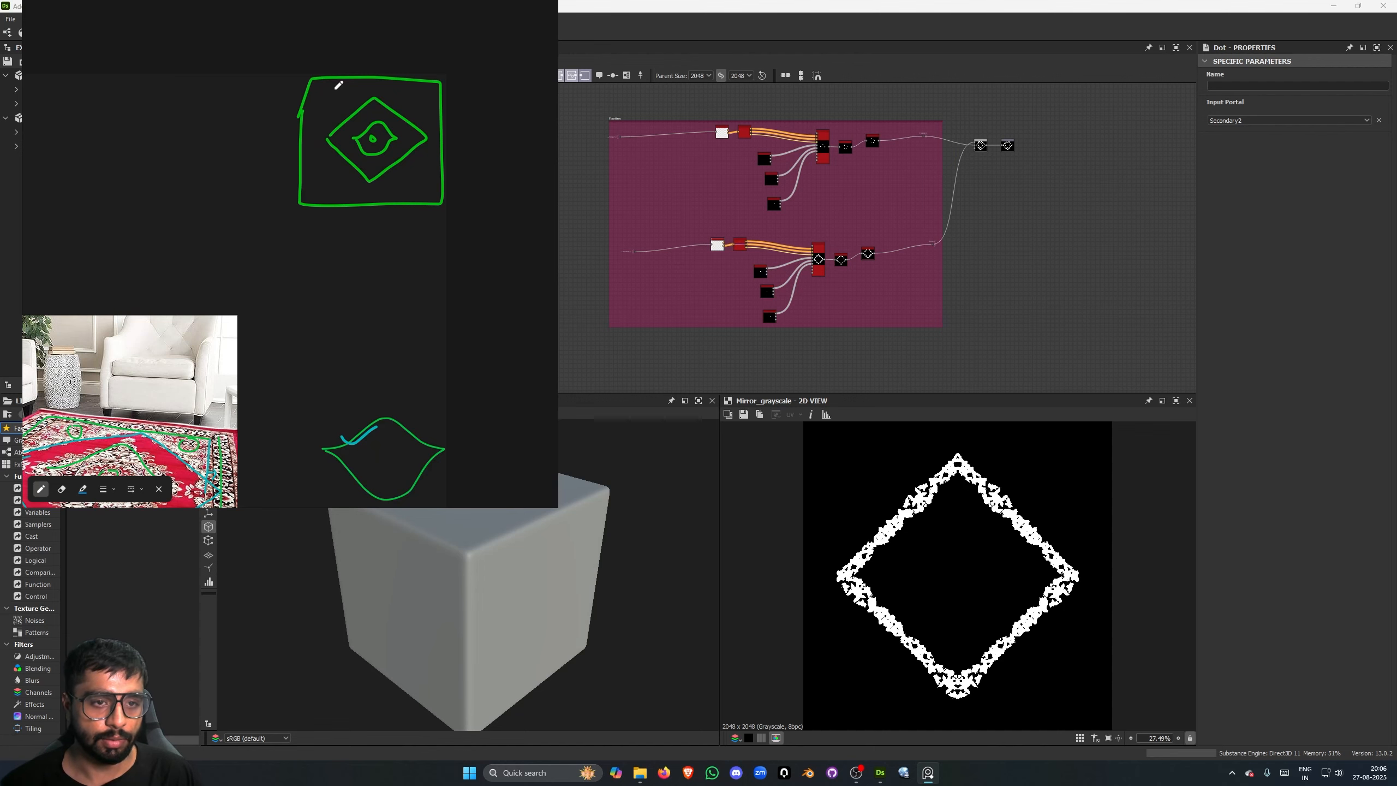
mouse_move(319, 84)
mouse_down()
mouse_move(309, 191)
mouse_move(408, 189)
mouse_move(430, 129)
mouse_move(421, 82)
mouse_move(328, 87)
mouse_up()
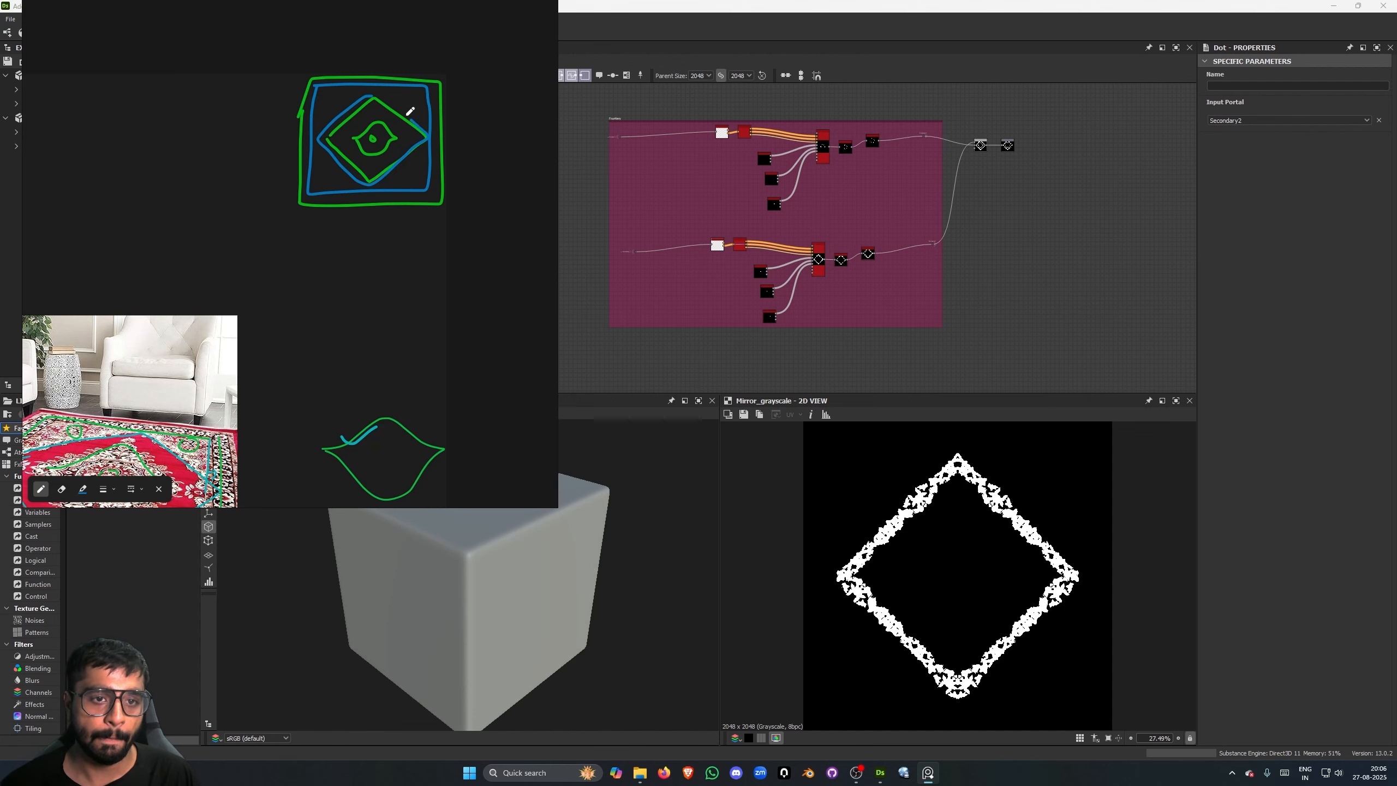
mouse_move(342, 133)
mouse_down()
mouse_move(363, 163)
mouse_move(412, 131)
mouse_move(373, 101)
mouse_up()
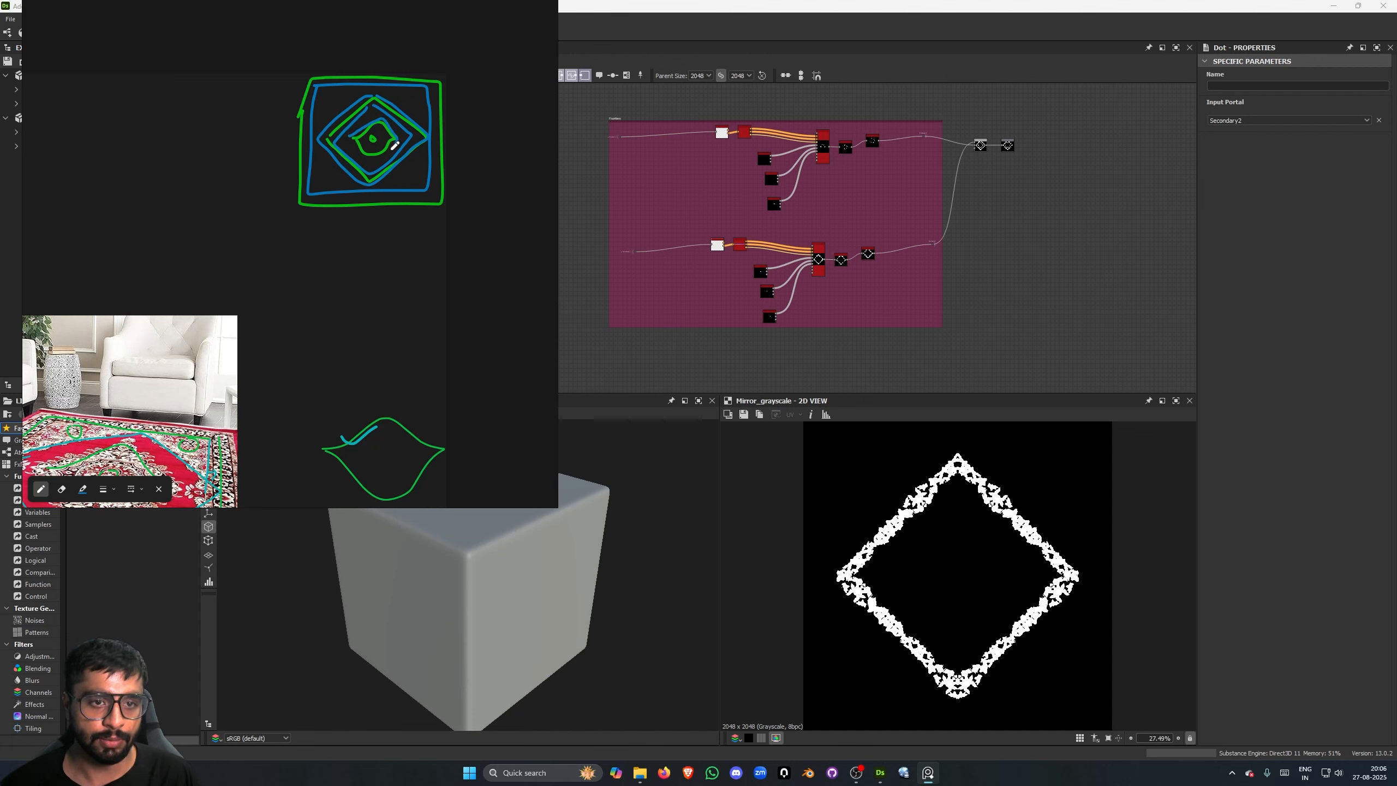
mouse_move(395, 145)
mouse_down()
mouse_move(361, 145)
mouse_move(376, 142)
mouse_up()
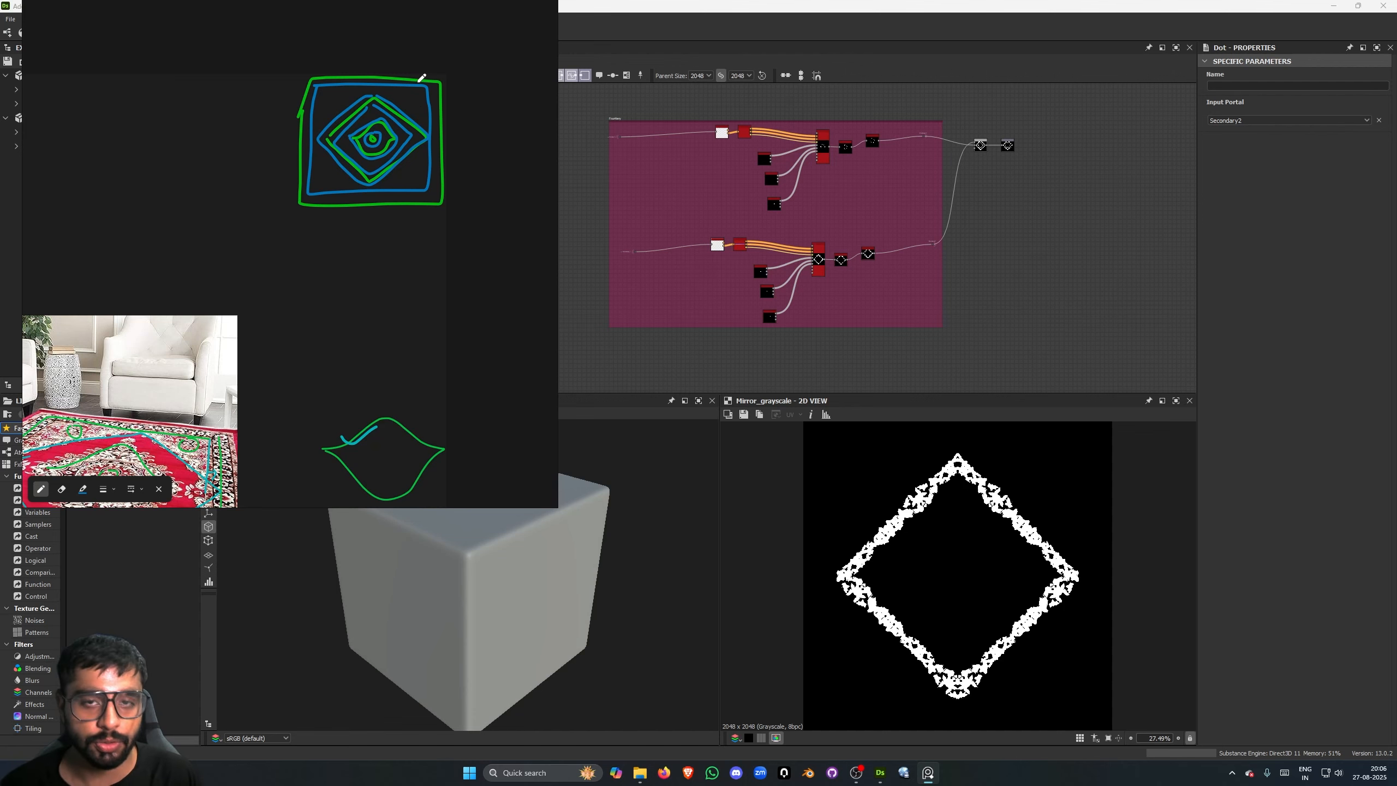
- Examine the graph's colored detail frames alongside the annotated reference rug
scroll(666, 206, down, 9)
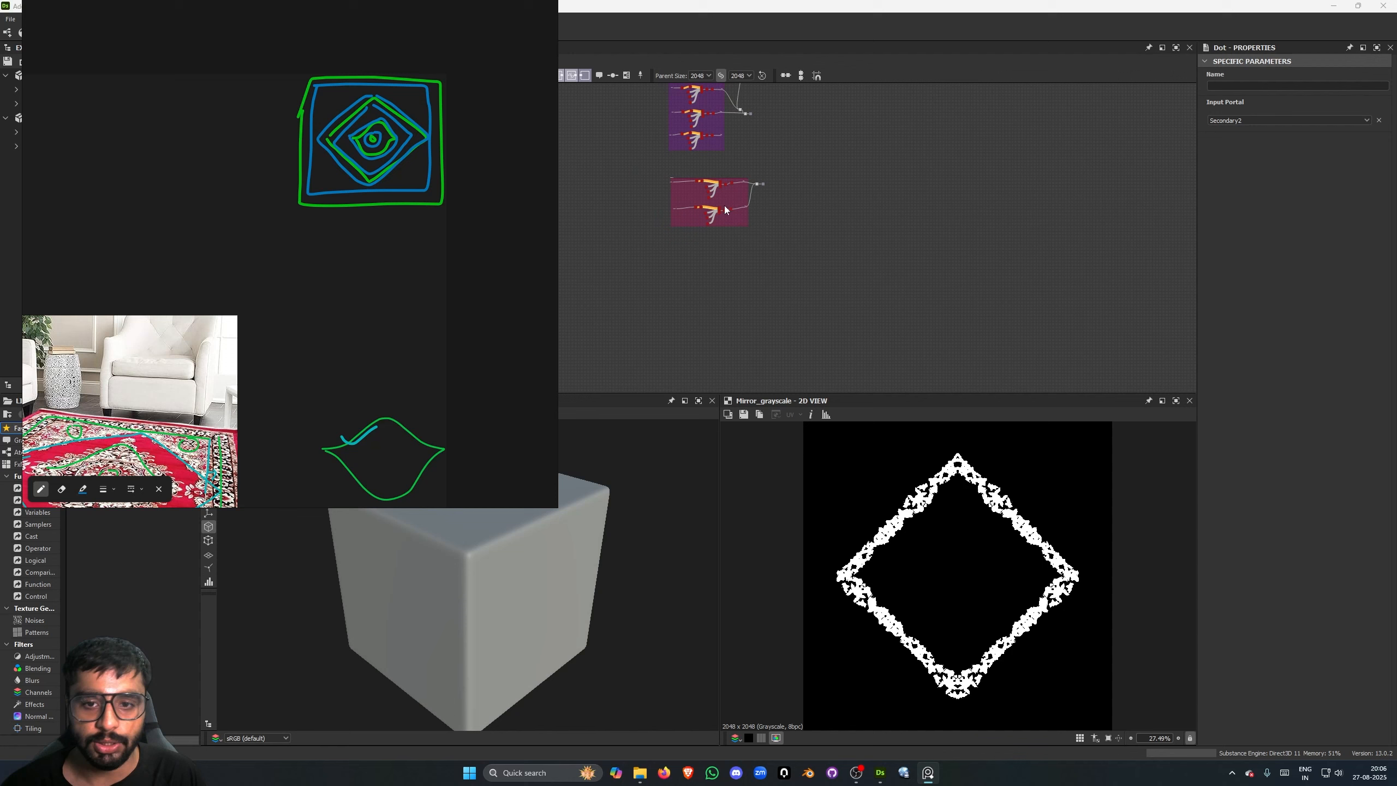
middle_drag(723, 213, 751, 348)
middle_drag(806, 212, 930, 177)
scroll(929, 176, up, 1)
middle_drag(731, 155, 731, 156)
scroll(181, 432, down, 1)
middle_drag(181, 432, 360, 289)
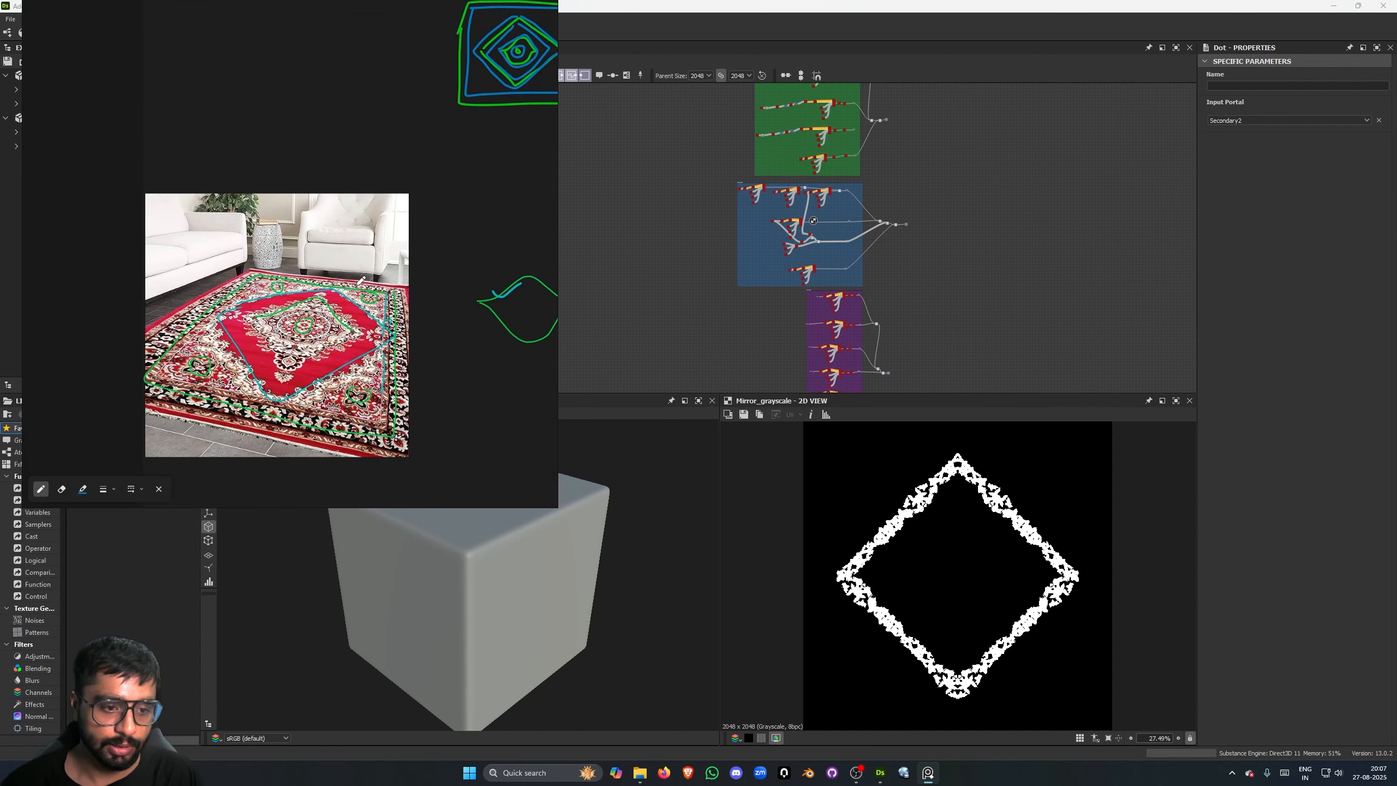
scroll(330, 330, up, 3)
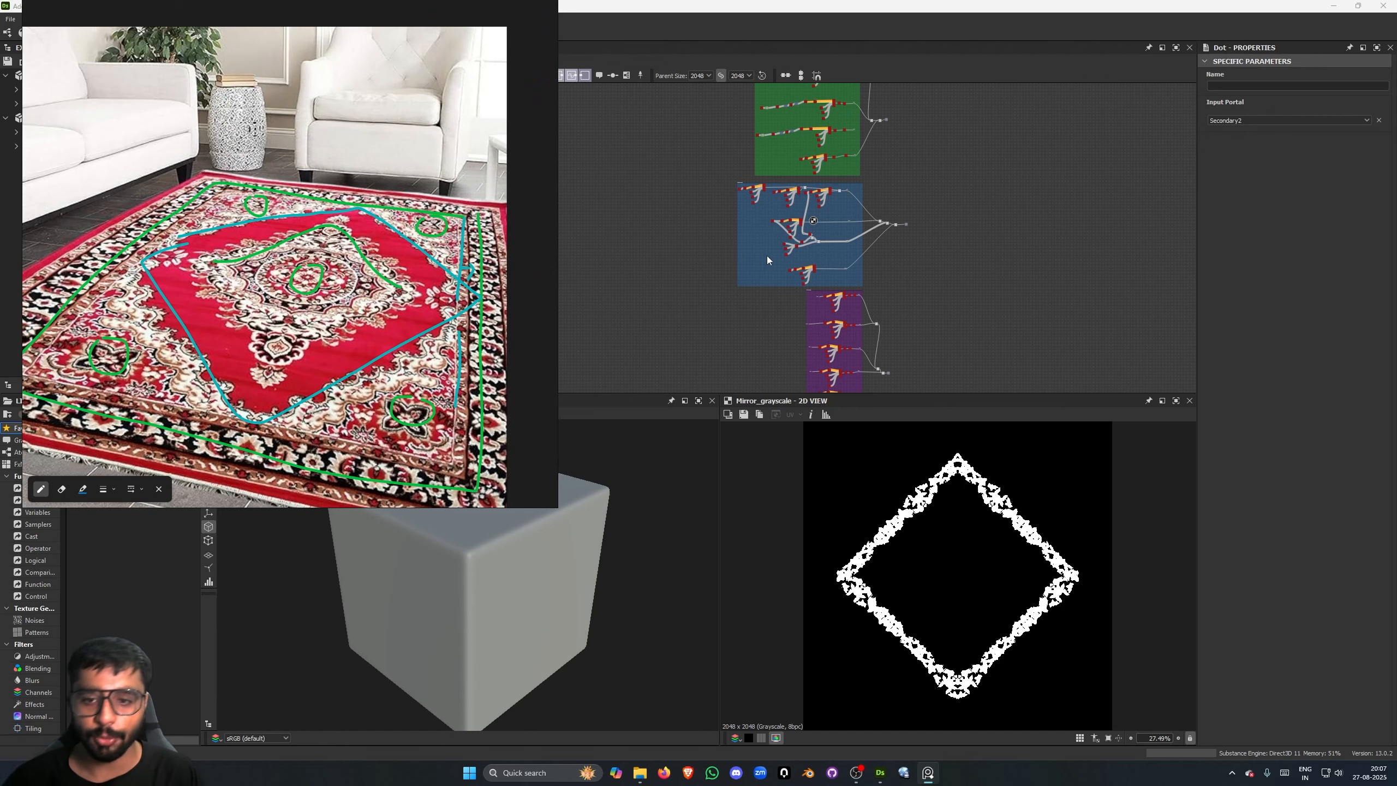
scroll(767, 256, down, 1)
middle_drag(721, 315, 684, 193)
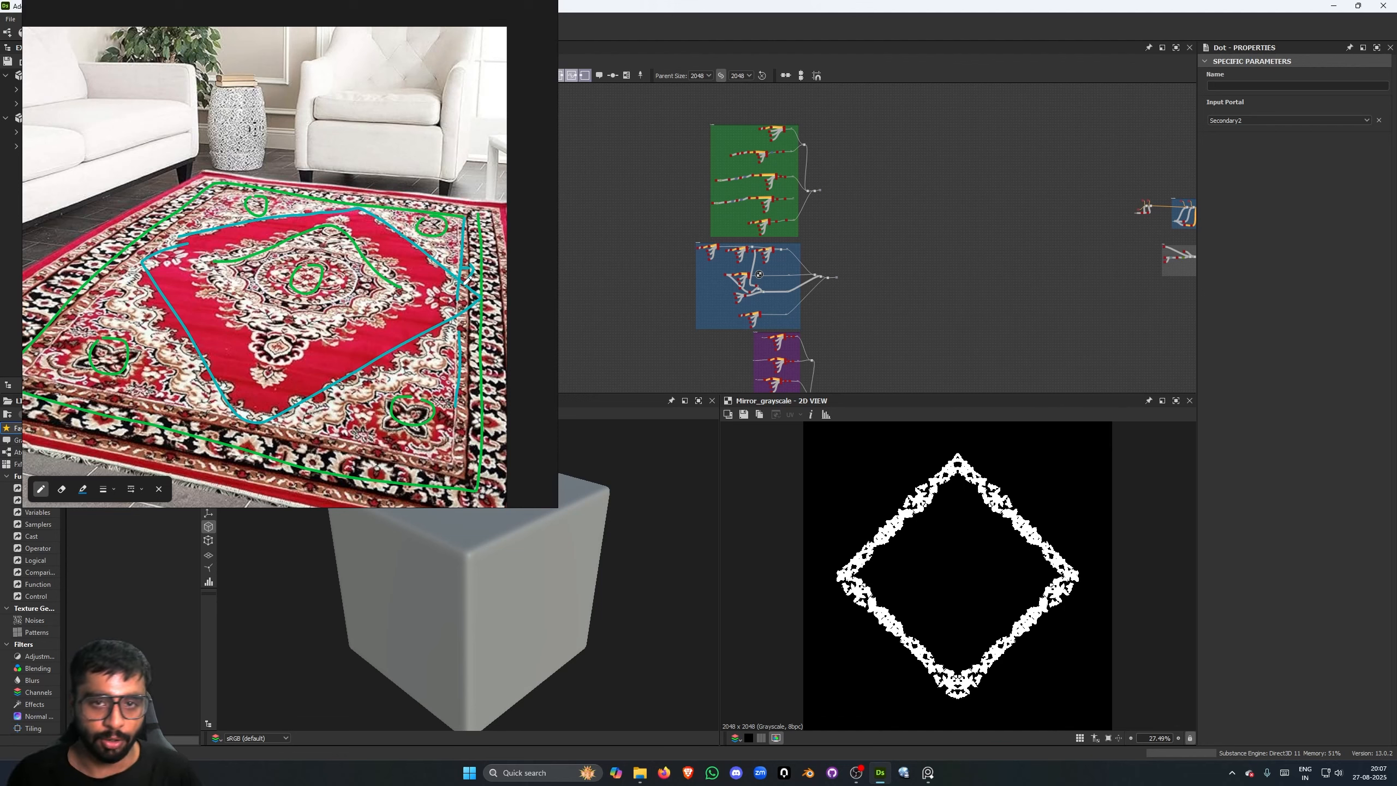
- Preview the Primary4 portal dot and its Mirror Grayscale node in the green primary details frame
scroll(855, 208, up, 1)
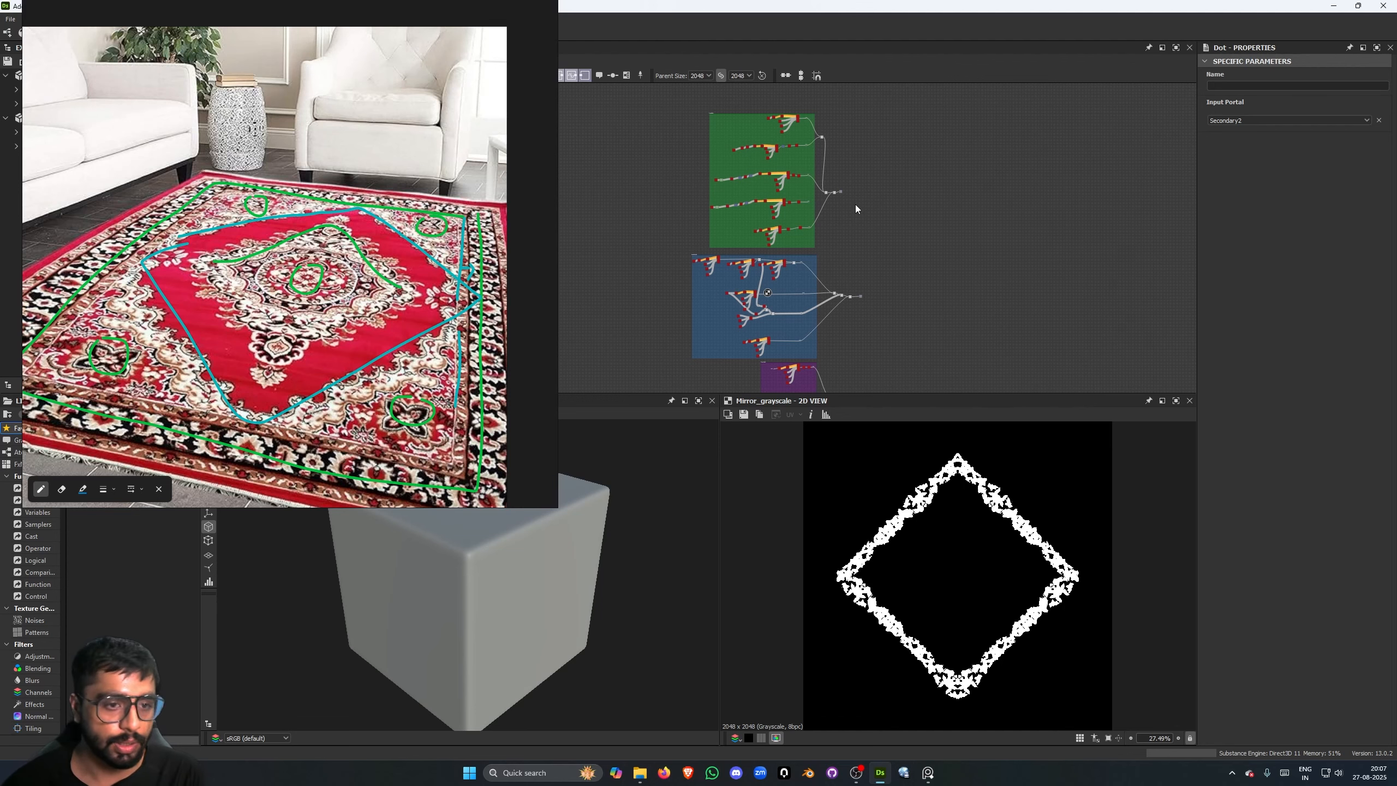
scroll(828, 201, up, 1)
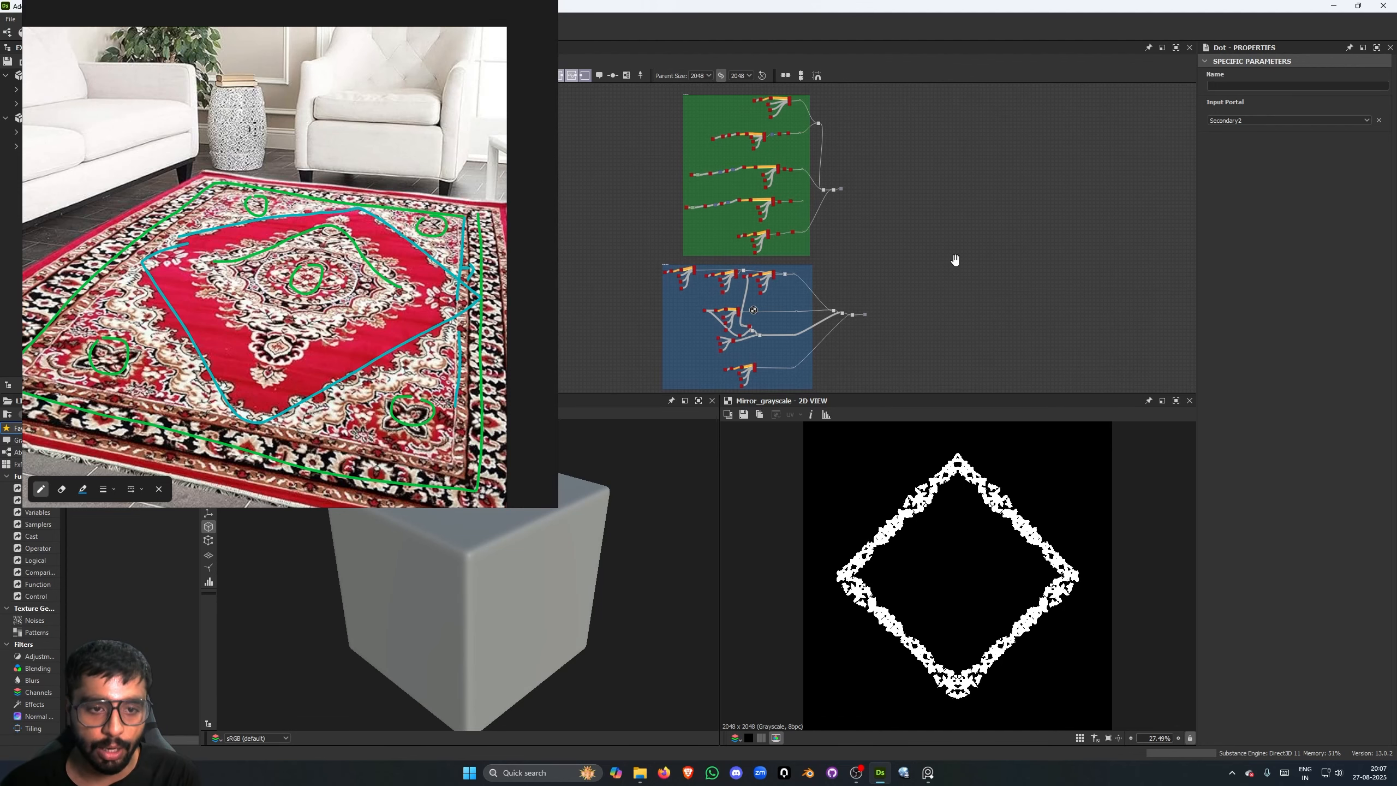
scroll(773, 159, up, 6)
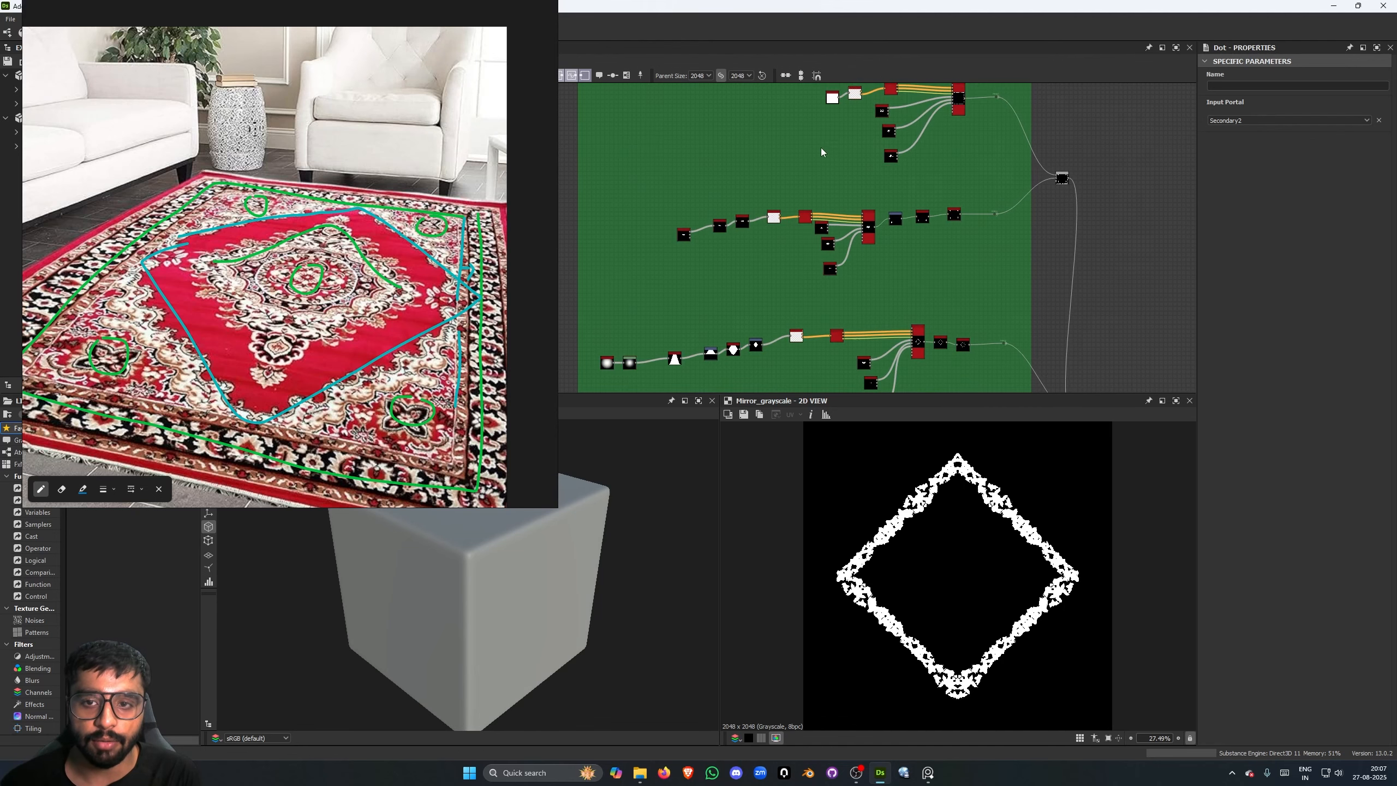
scroll(1010, 243, down, 8)
scroll(883, 237, up, 12)
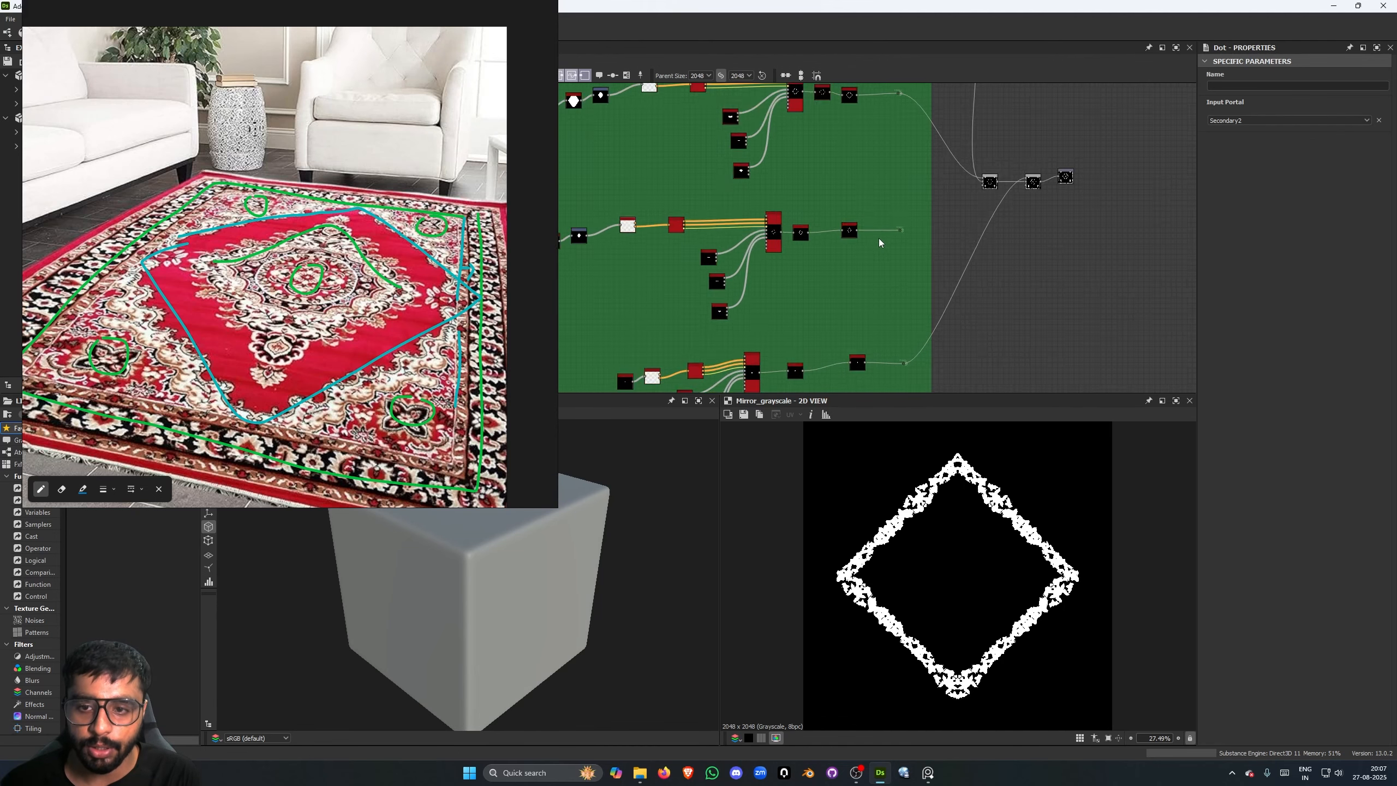
scroll(918, 232, up, 2)
click(905, 222)
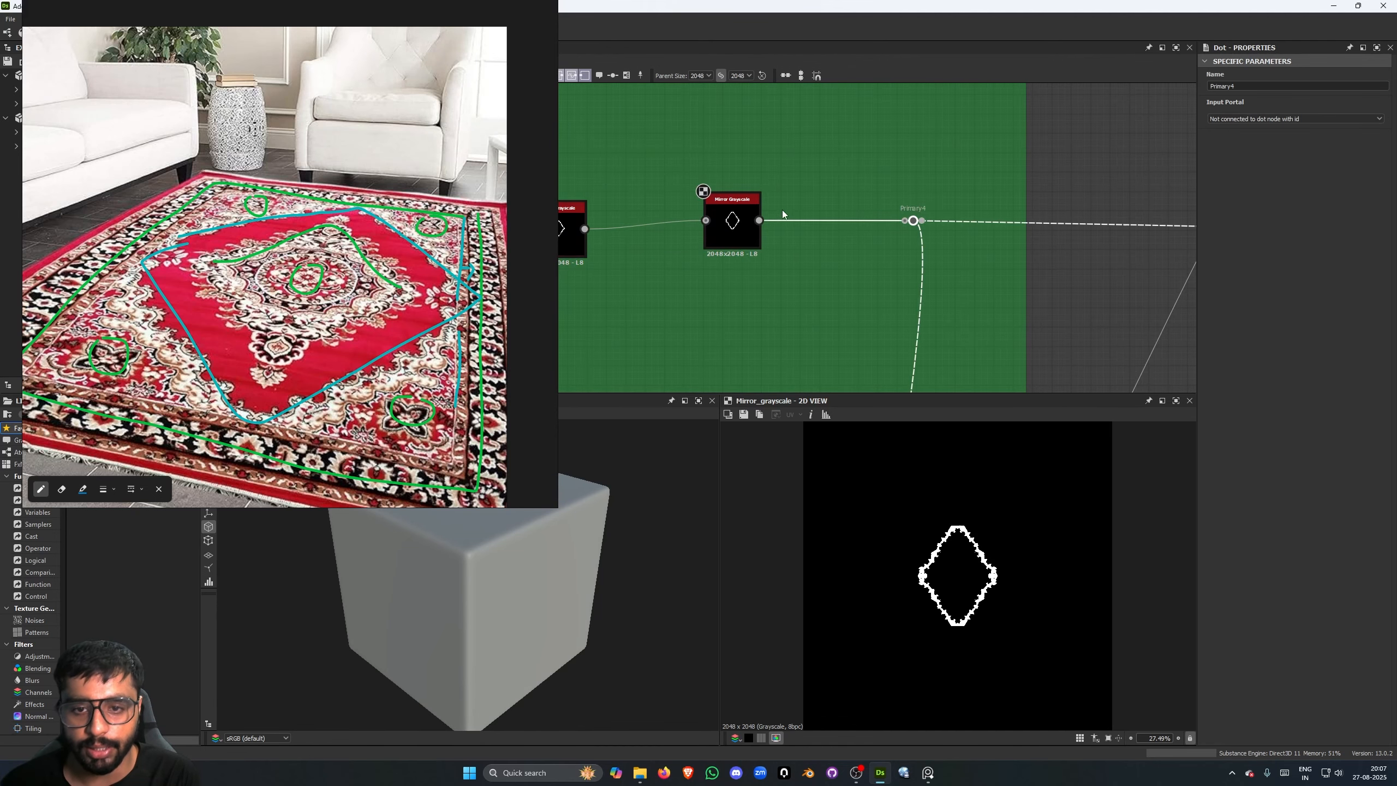
middle_drag(777, 204, 789, 205)
click(894, 271)
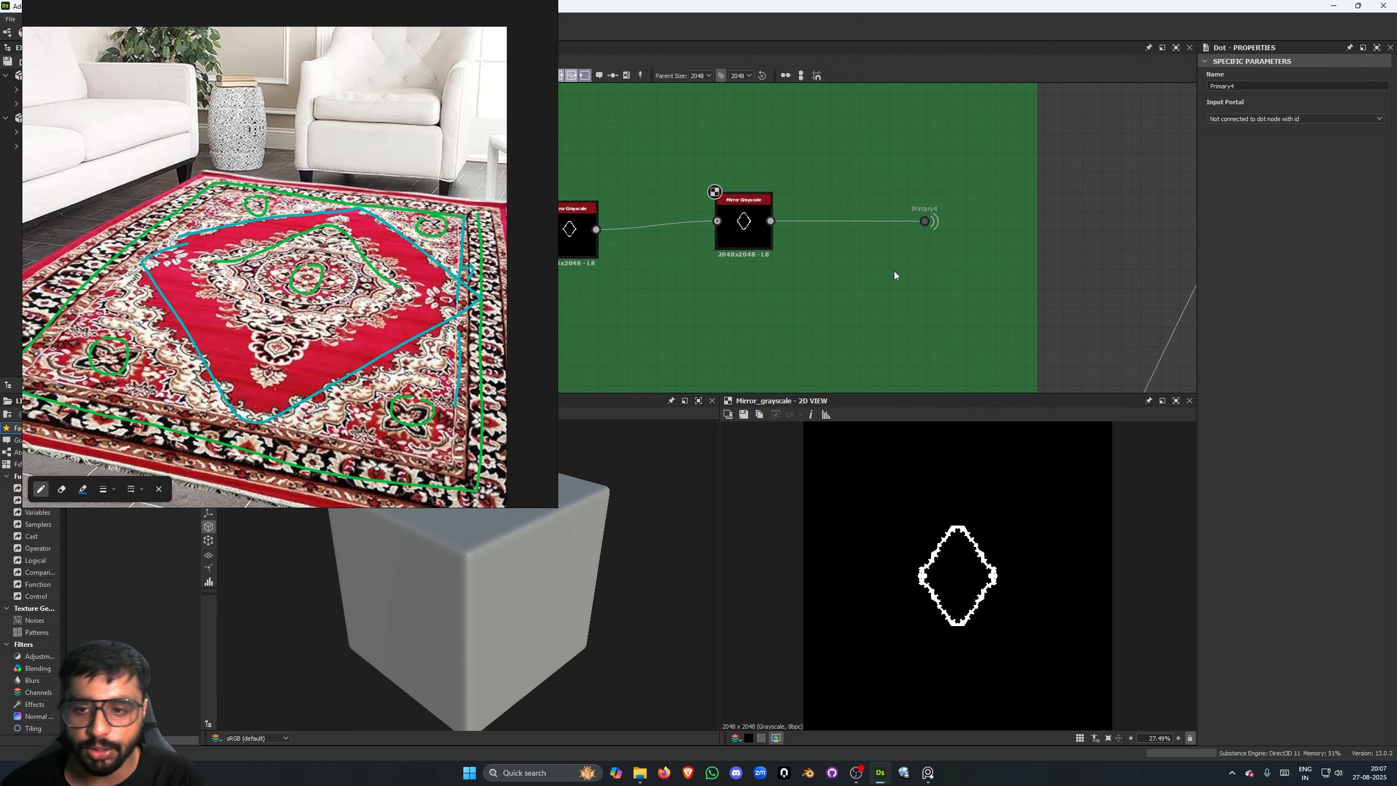
- Examine how the chains of the green primary details frame feed its combining nodes
scroll(887, 267, down, 4)
scroll(882, 253, down, 3)
middle_drag(884, 232, 831, 222)
scroll(844, 251, down, 1)
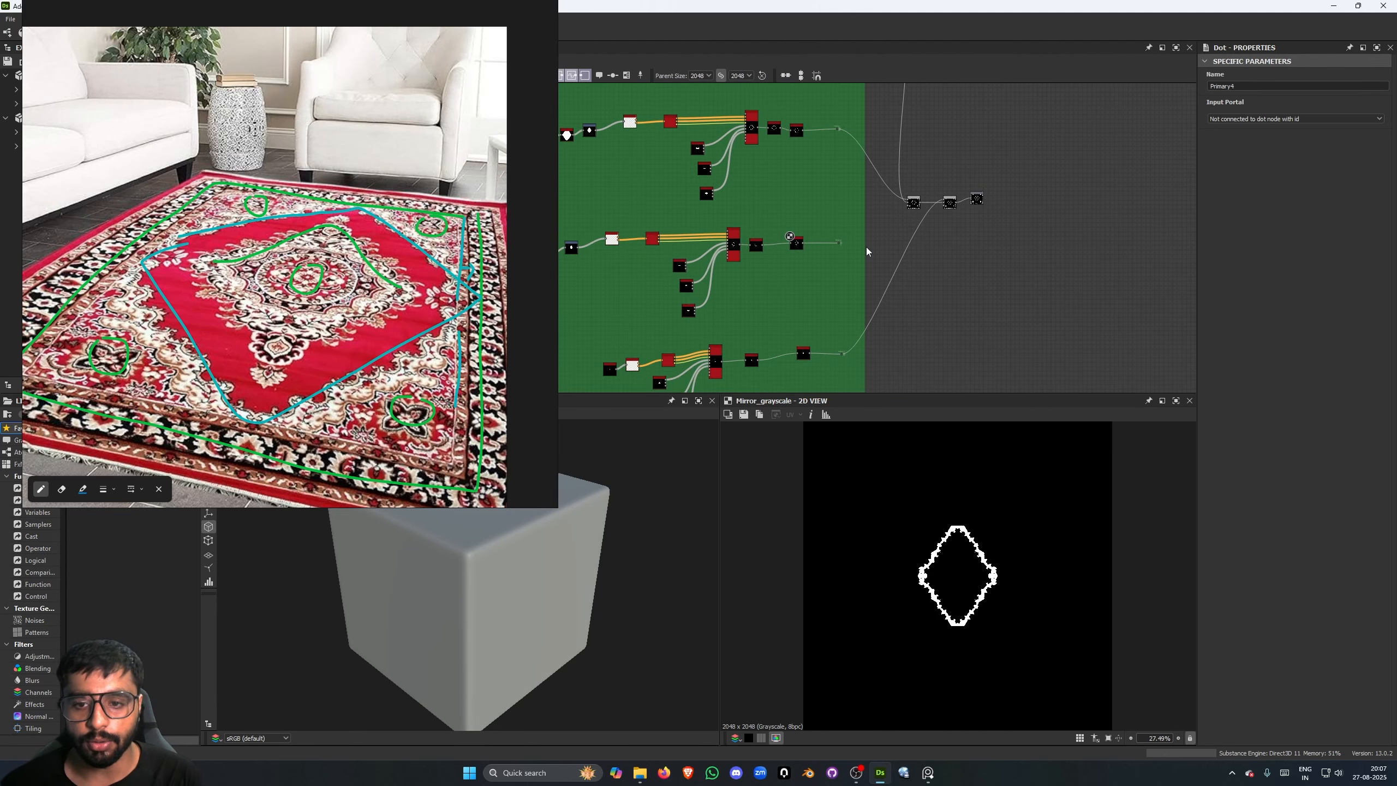
scroll(984, 302, down, 5)
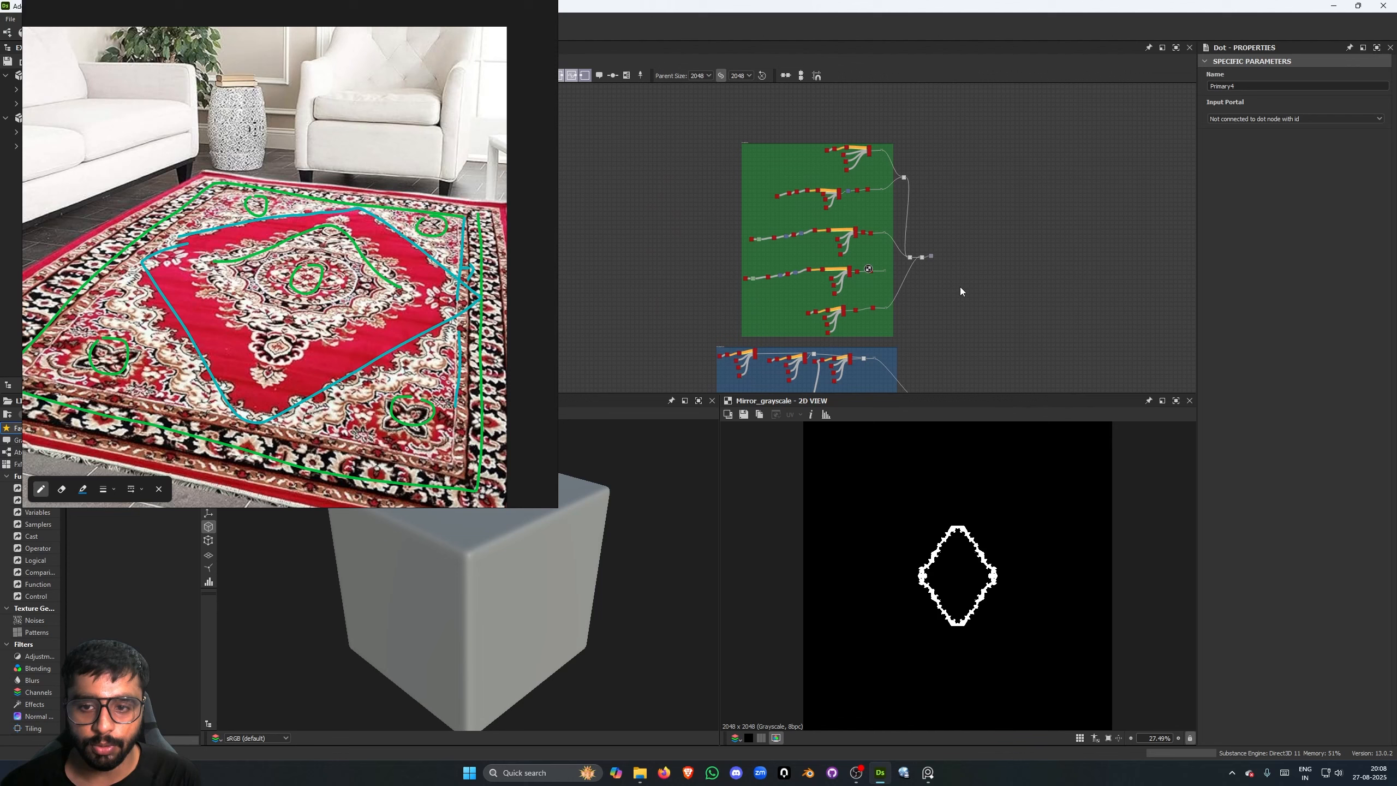
middle_drag(961, 286, 904, 278)
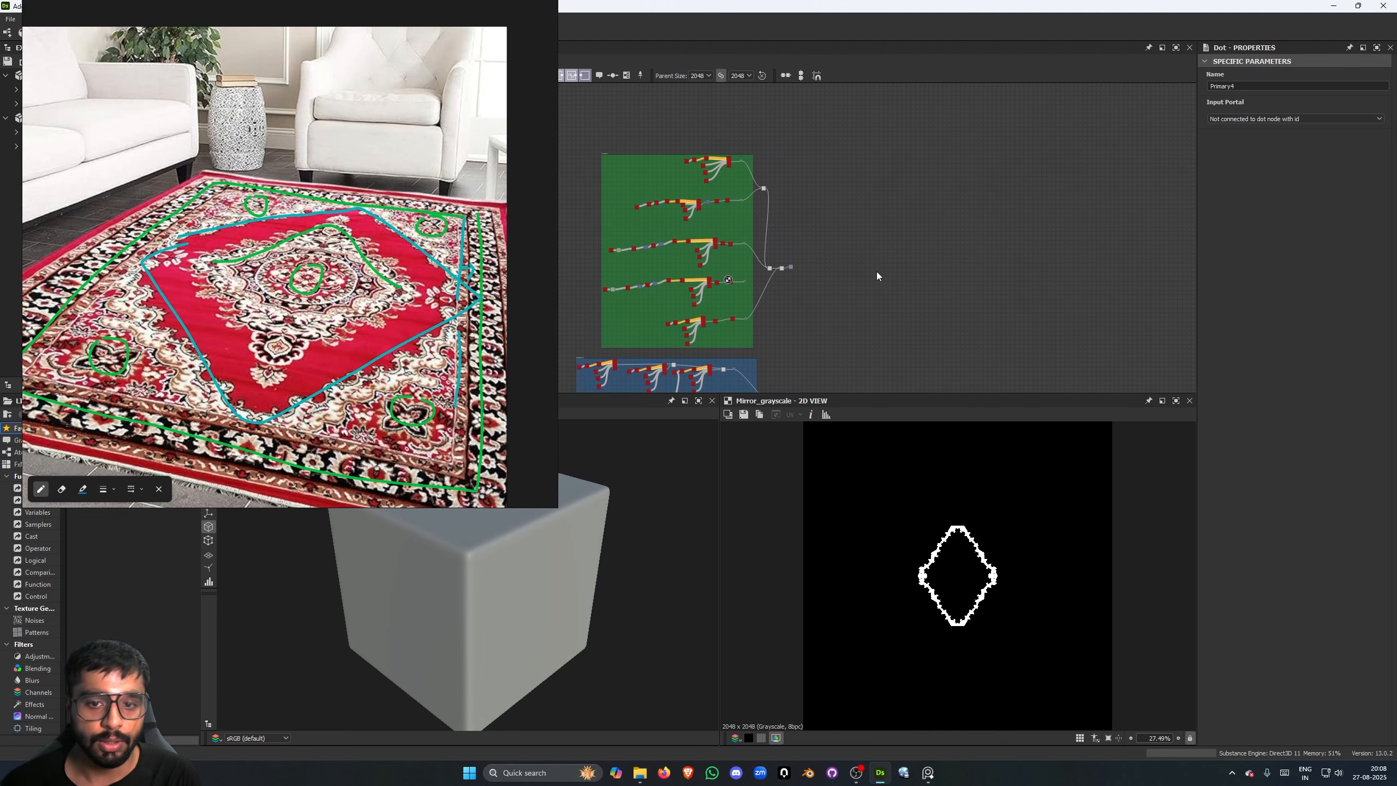
- Add a Uniform Color node in the empty area beside the green frame and set its output color to red, value about 0.708
scroll(820, 265, up, 4)
middle_drag(820, 266, 809, 232)
scroll(877, 278, up, 2)
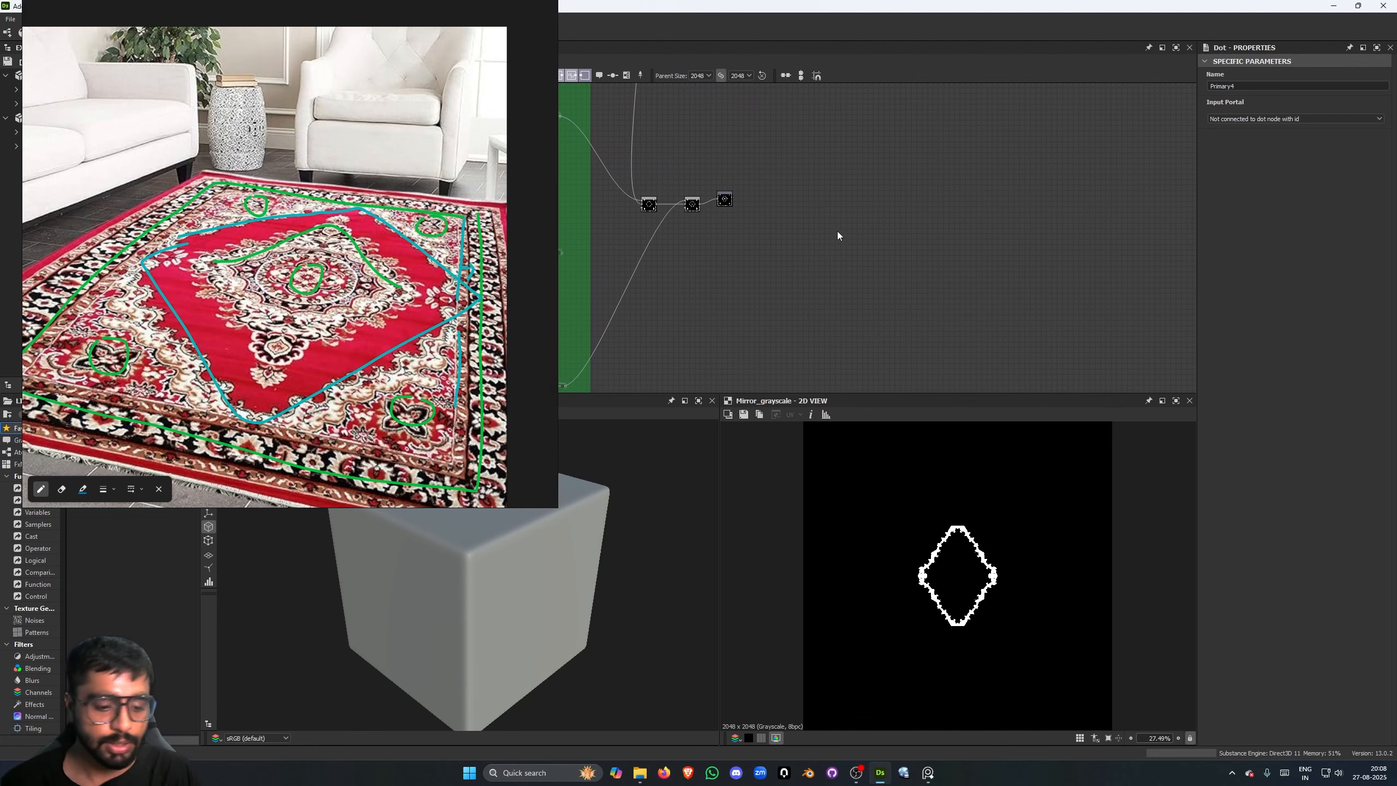
key(space)
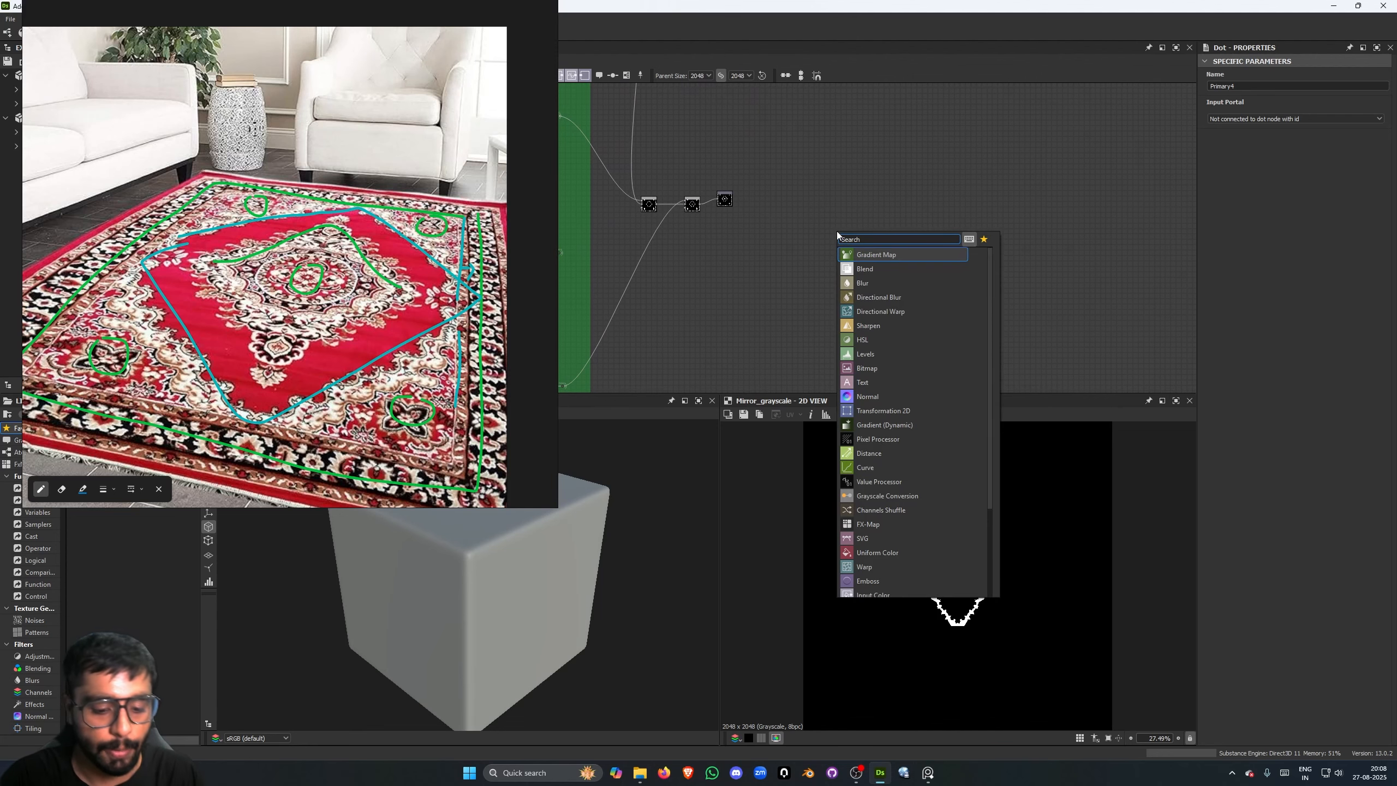
text(uniform)
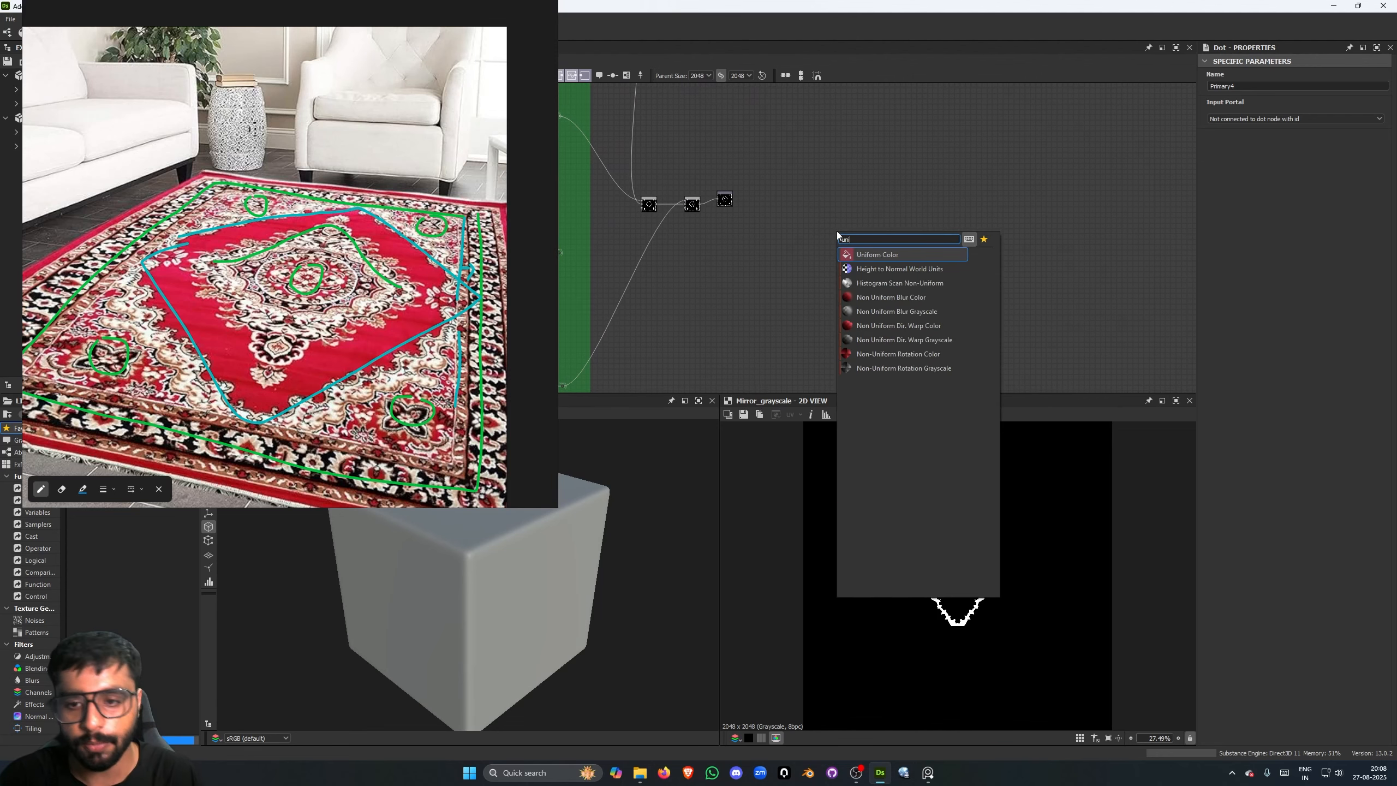
key(Return)
scroll(842, 233, up, 3)
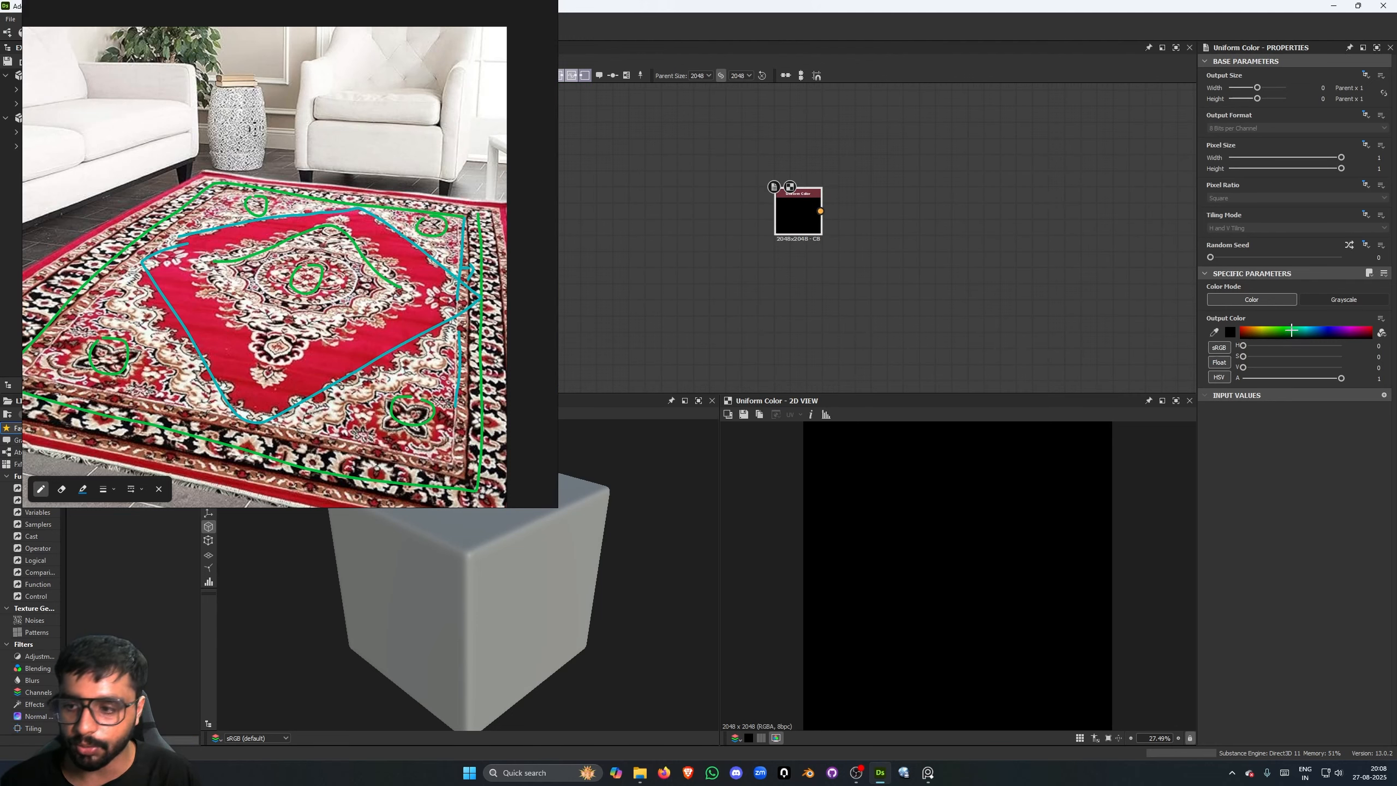
drag(1291, 330, 1238, 330)
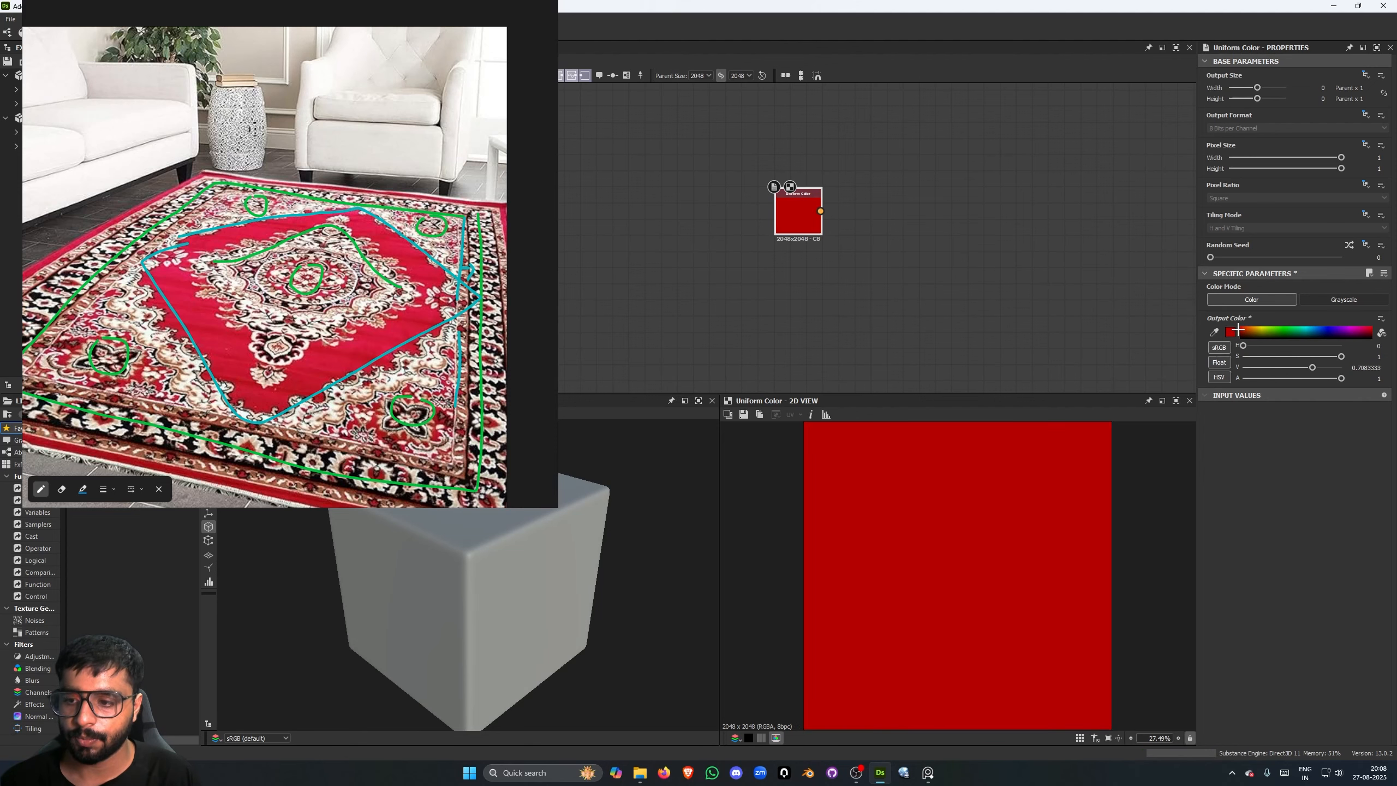
- Add a Blend node beside the red Uniform Color node and connect the red color to its background
middle_drag(794, 202, 674, 276)
scroll(673, 276, up, 4)
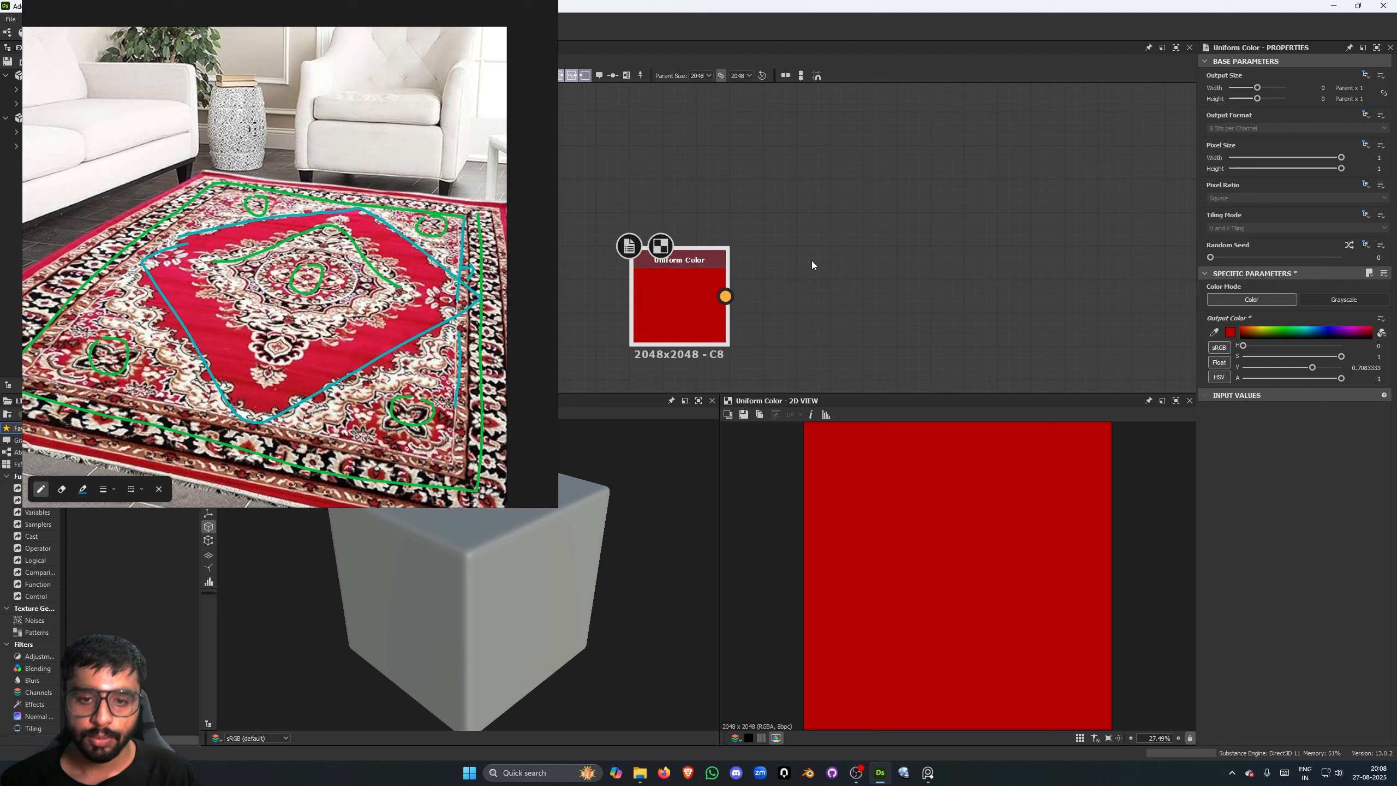
scroll(812, 260, down, 1)
middle_drag(814, 261, 793, 255)
click(793, 256)
key(space)
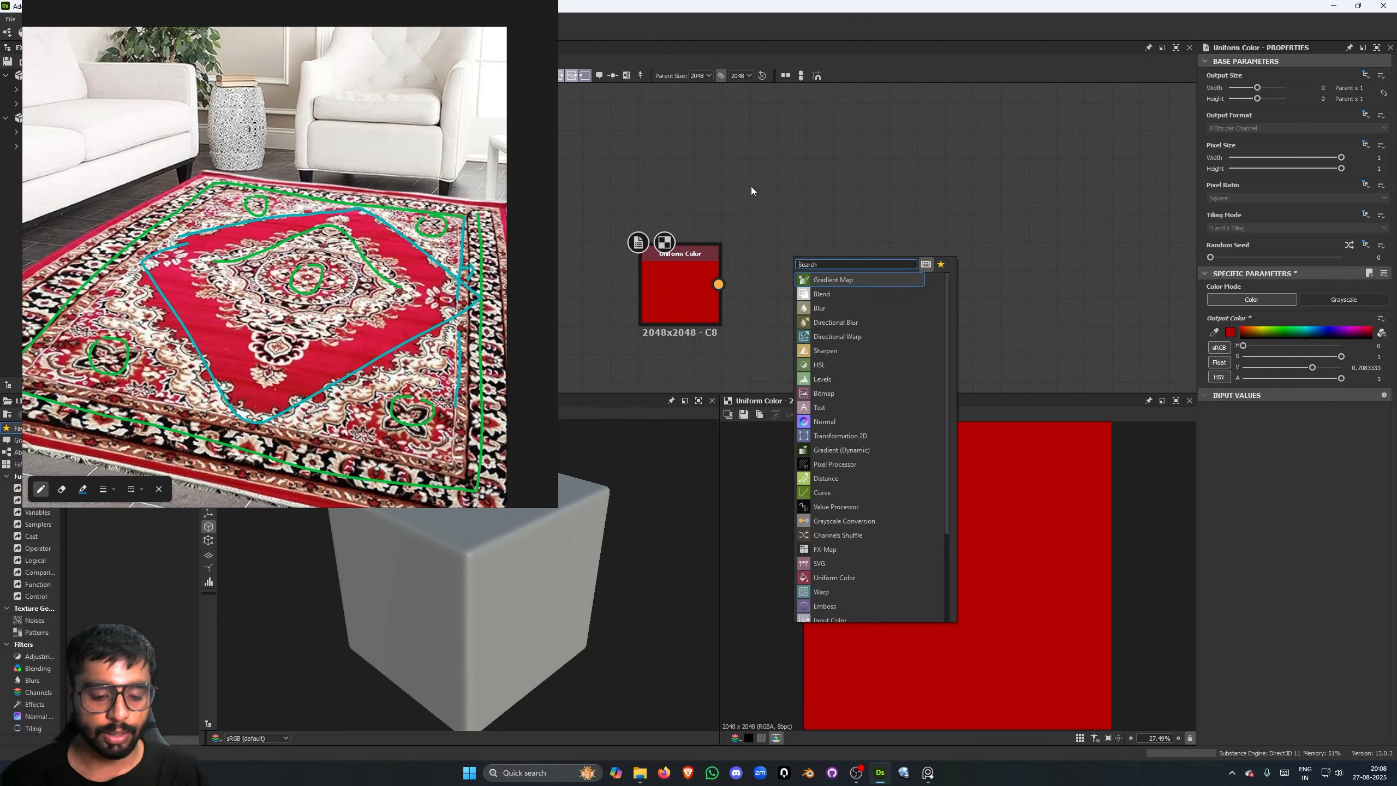
text(blend)
key(Return)
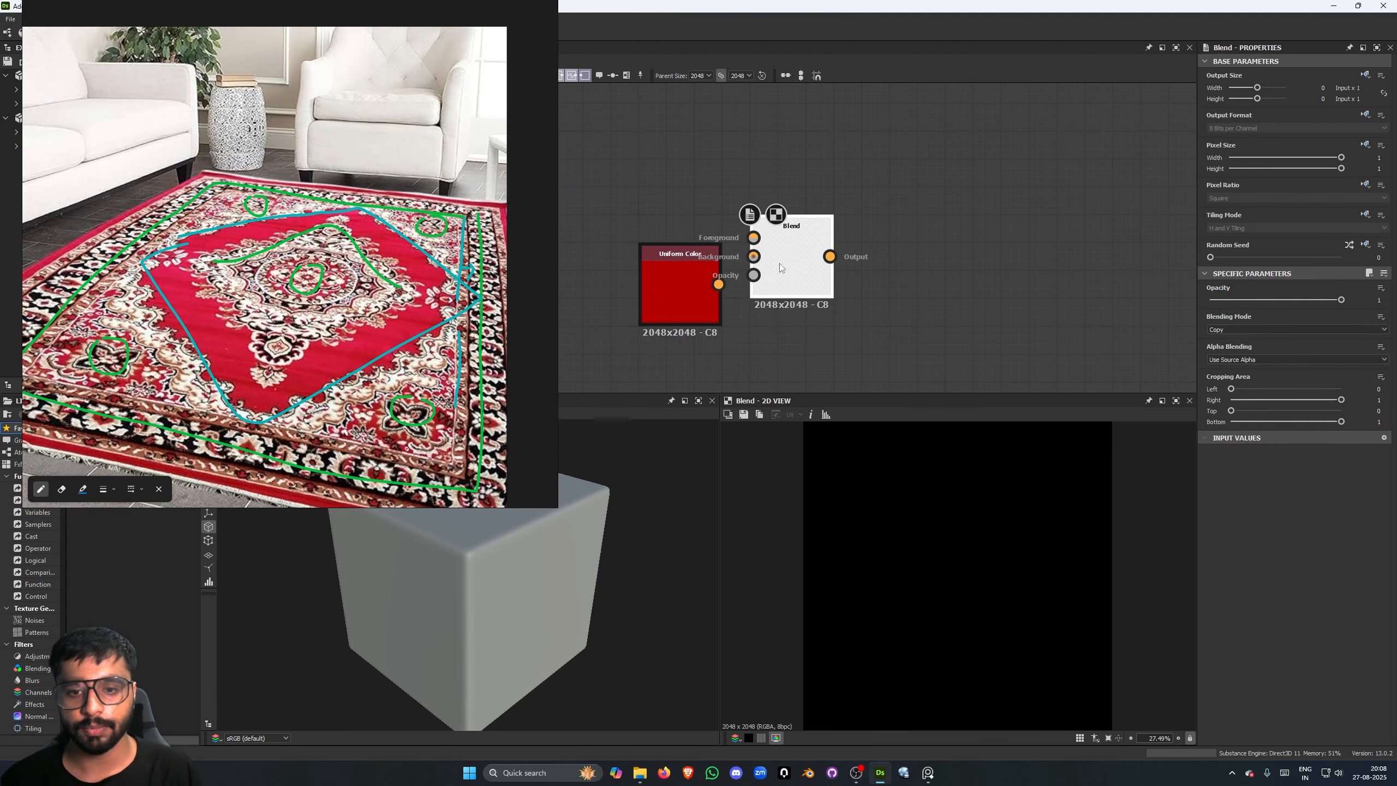
drag(780, 263, 919, 290)
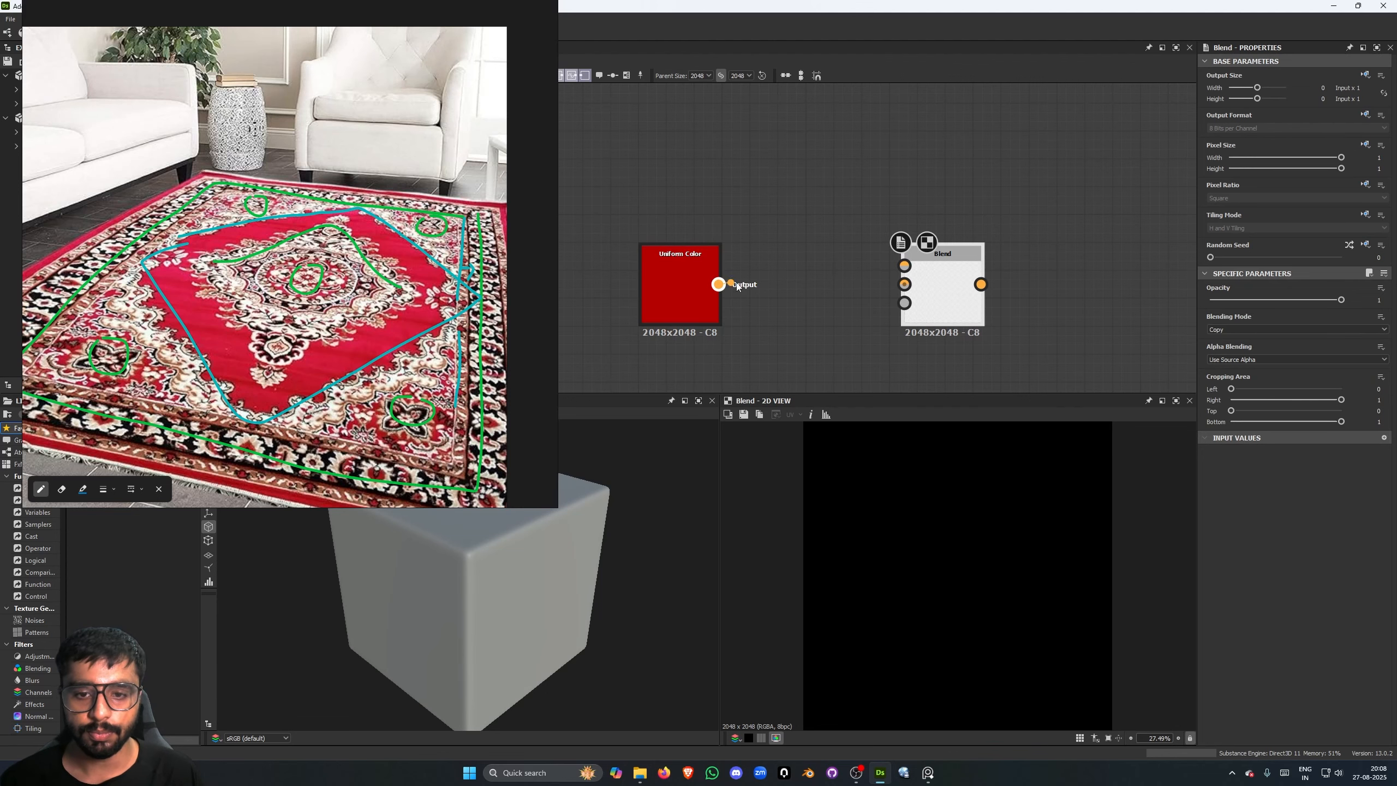
drag(719, 284, 904, 283)
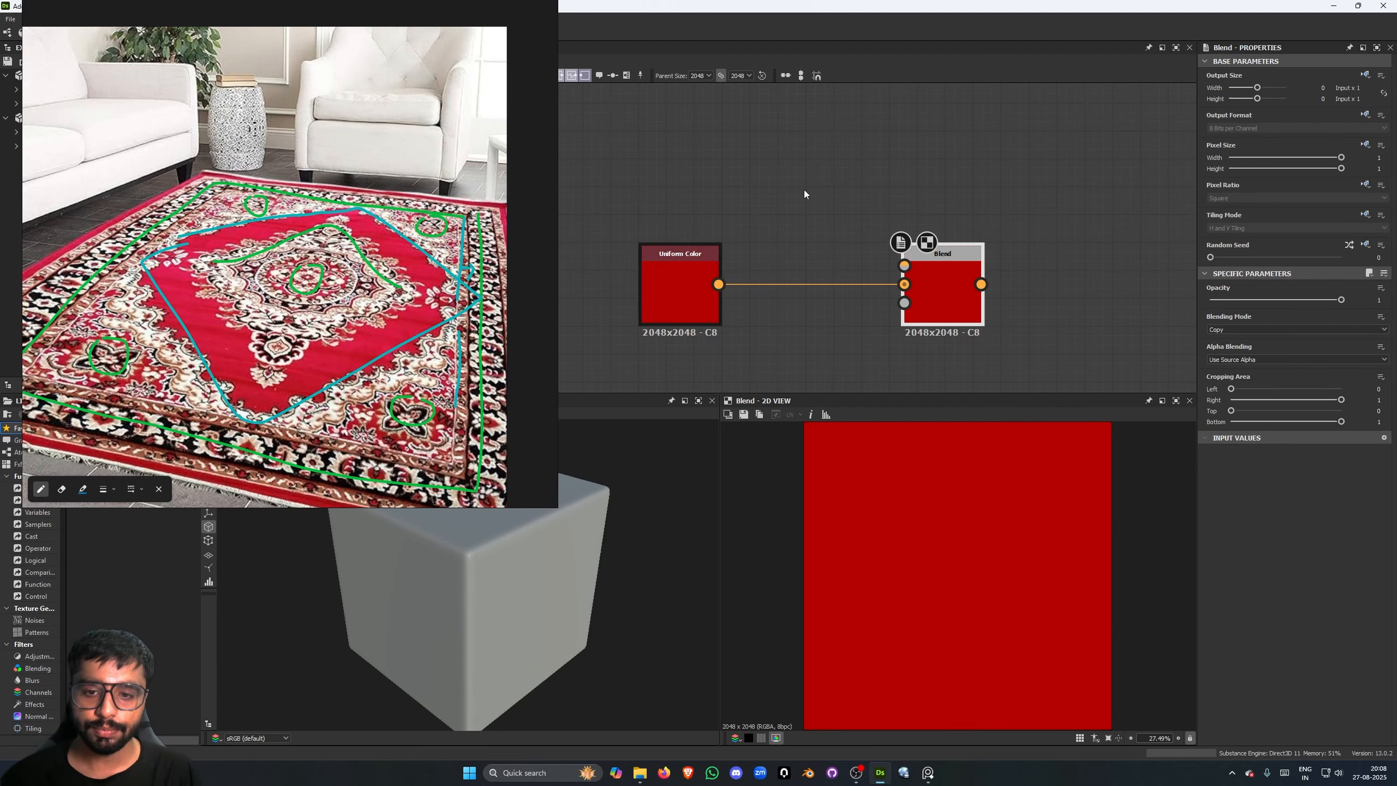
- Add a dot node near the red Uniform Color node and set its input portal to Primary1
scroll(805, 194, down, 3)
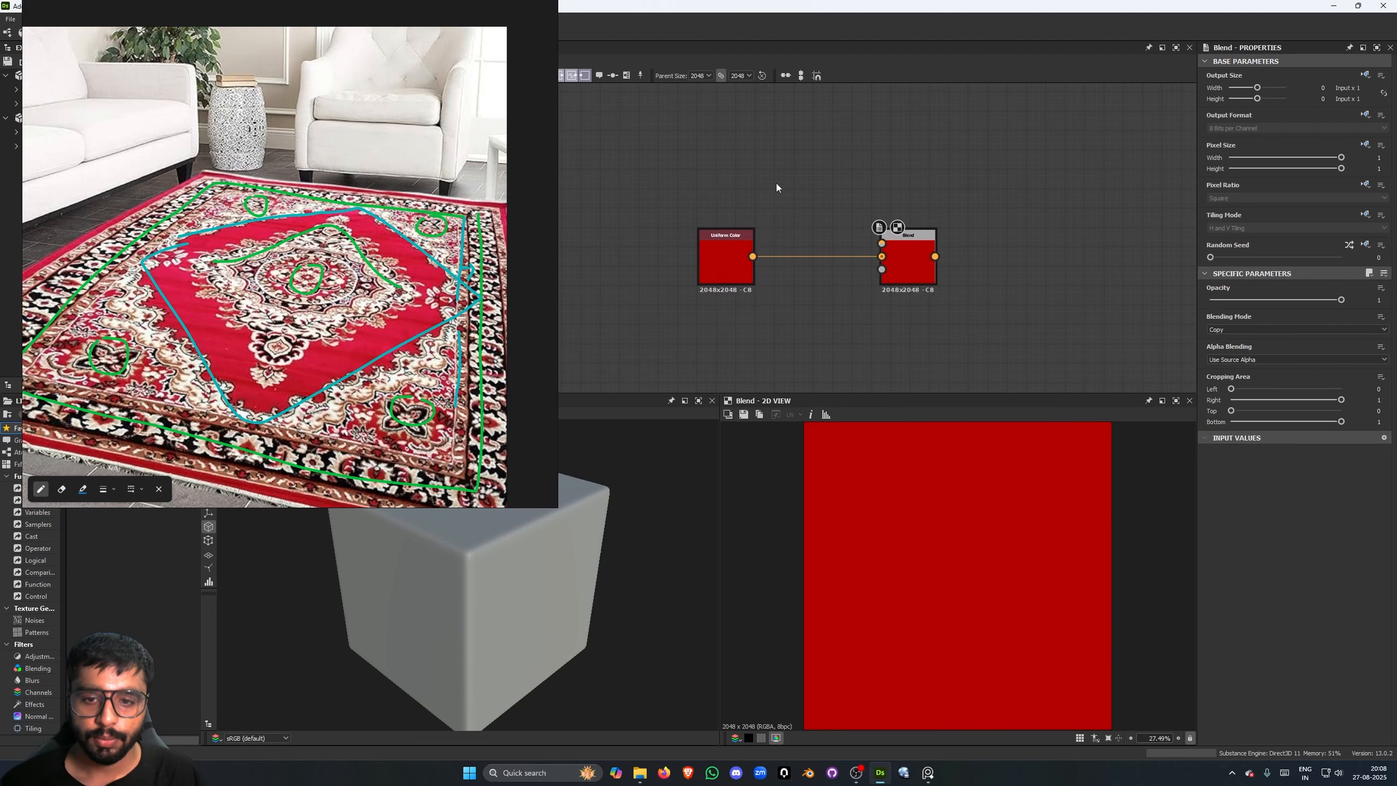
key(space)
text(dot)
key(Return)
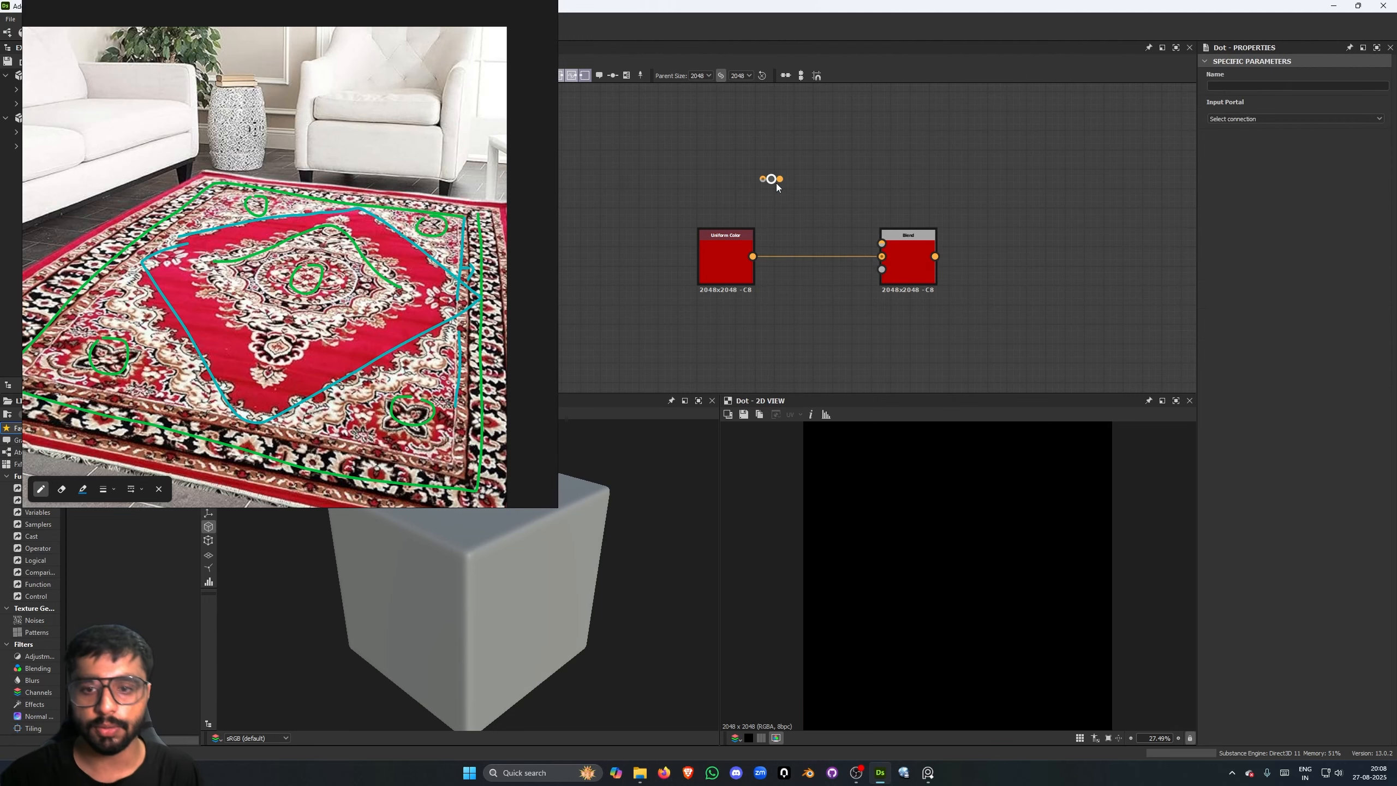
click(1239, 120)
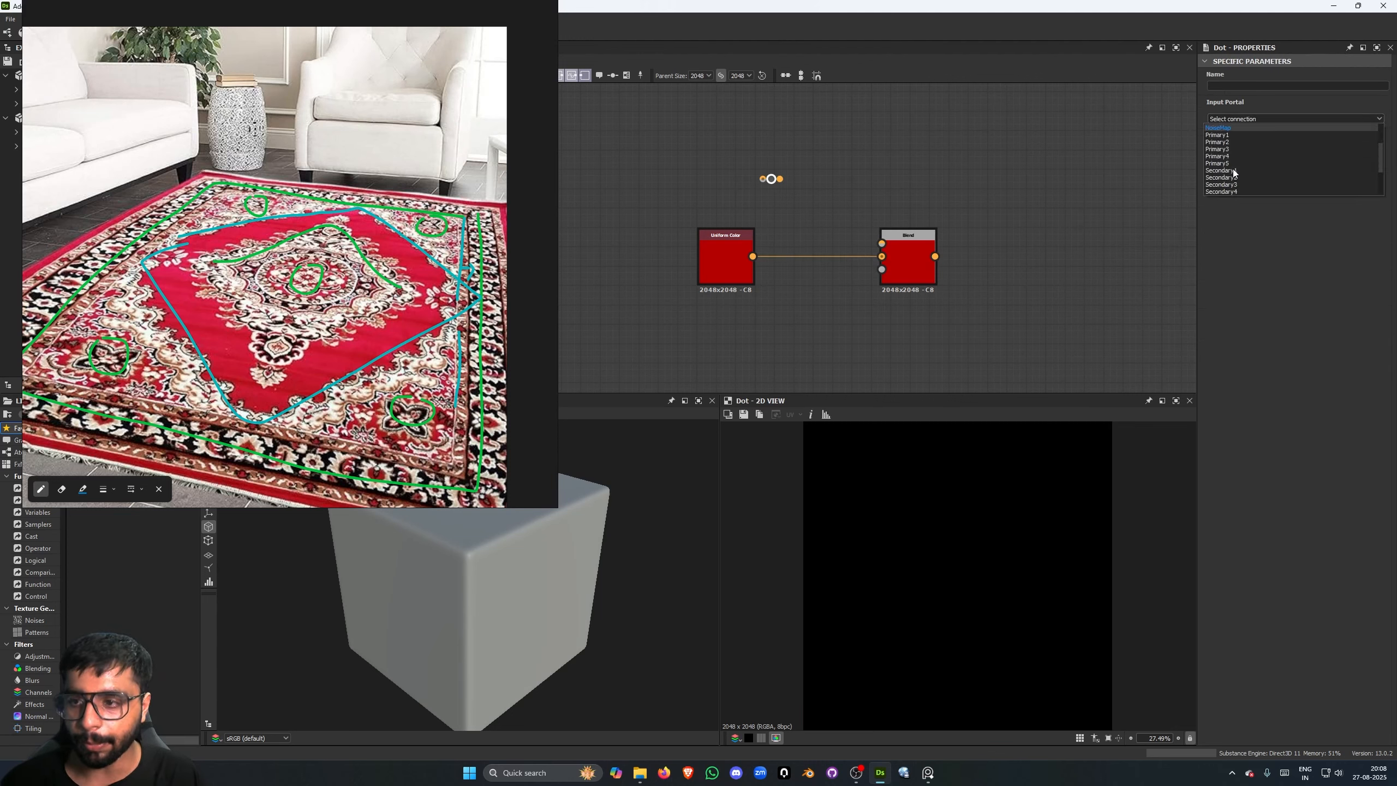
click(1227, 156)
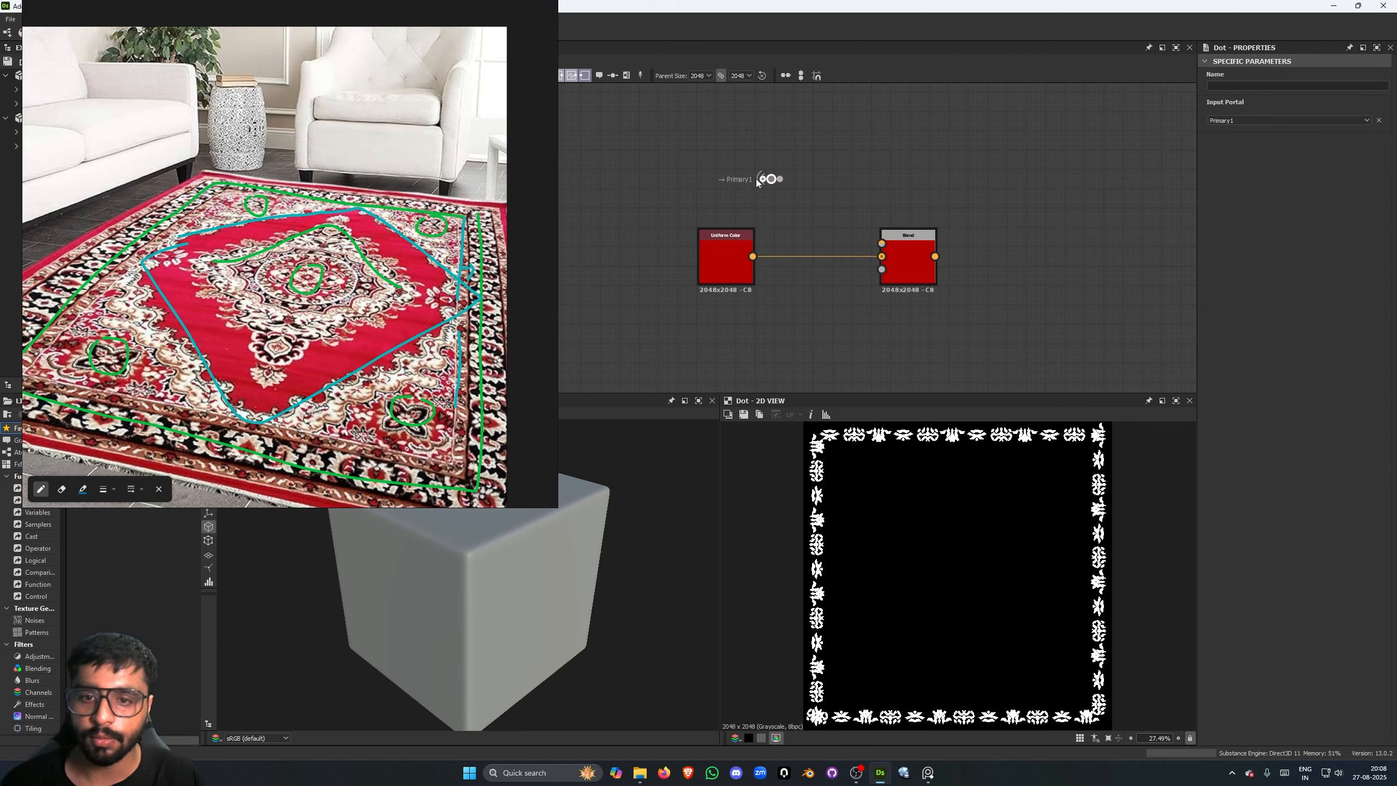
- Connect the Primary1 portal dot to the Blend node's opacity and preview the Blend result
scroll(770, 352, up, 3)
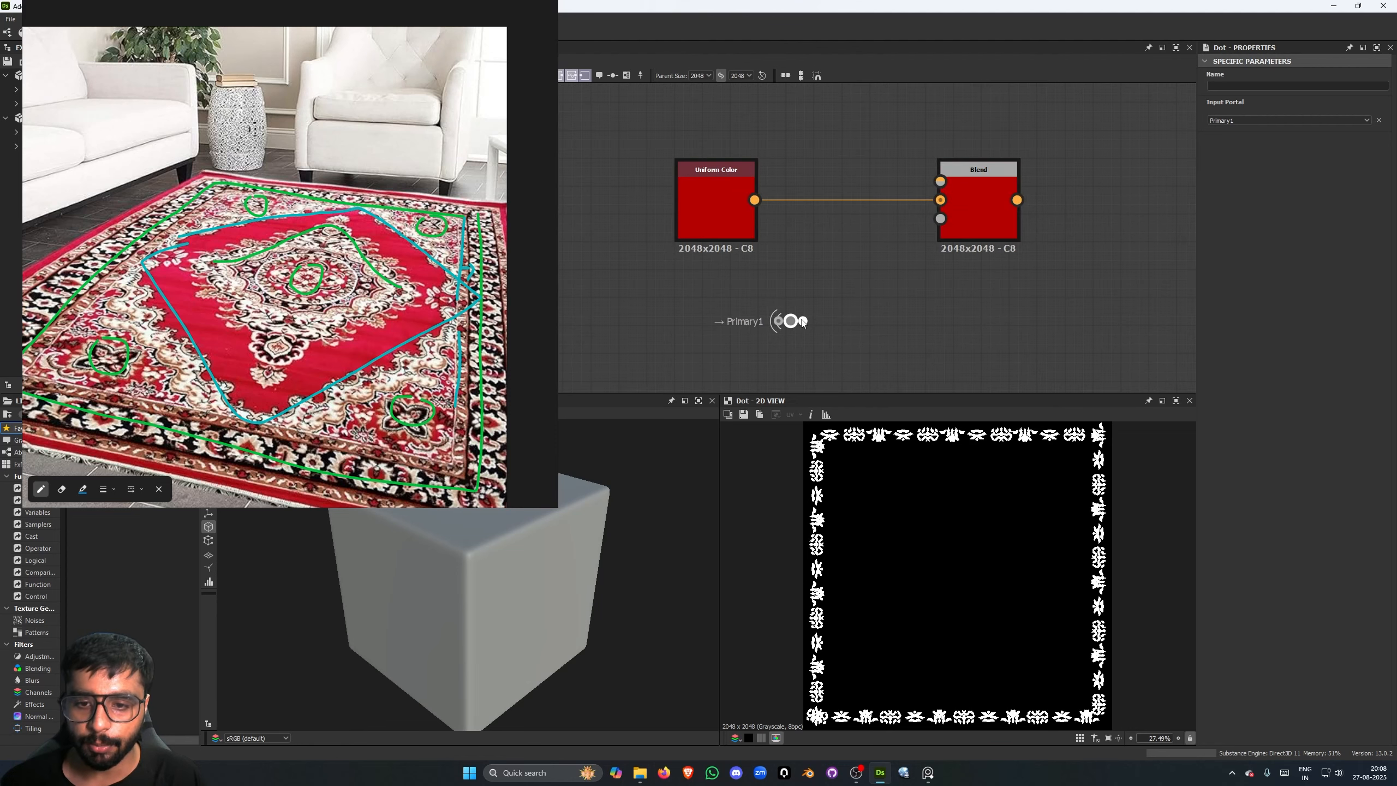
drag(803, 321, 958, 226)
middle_drag(883, 264, 882, 310)
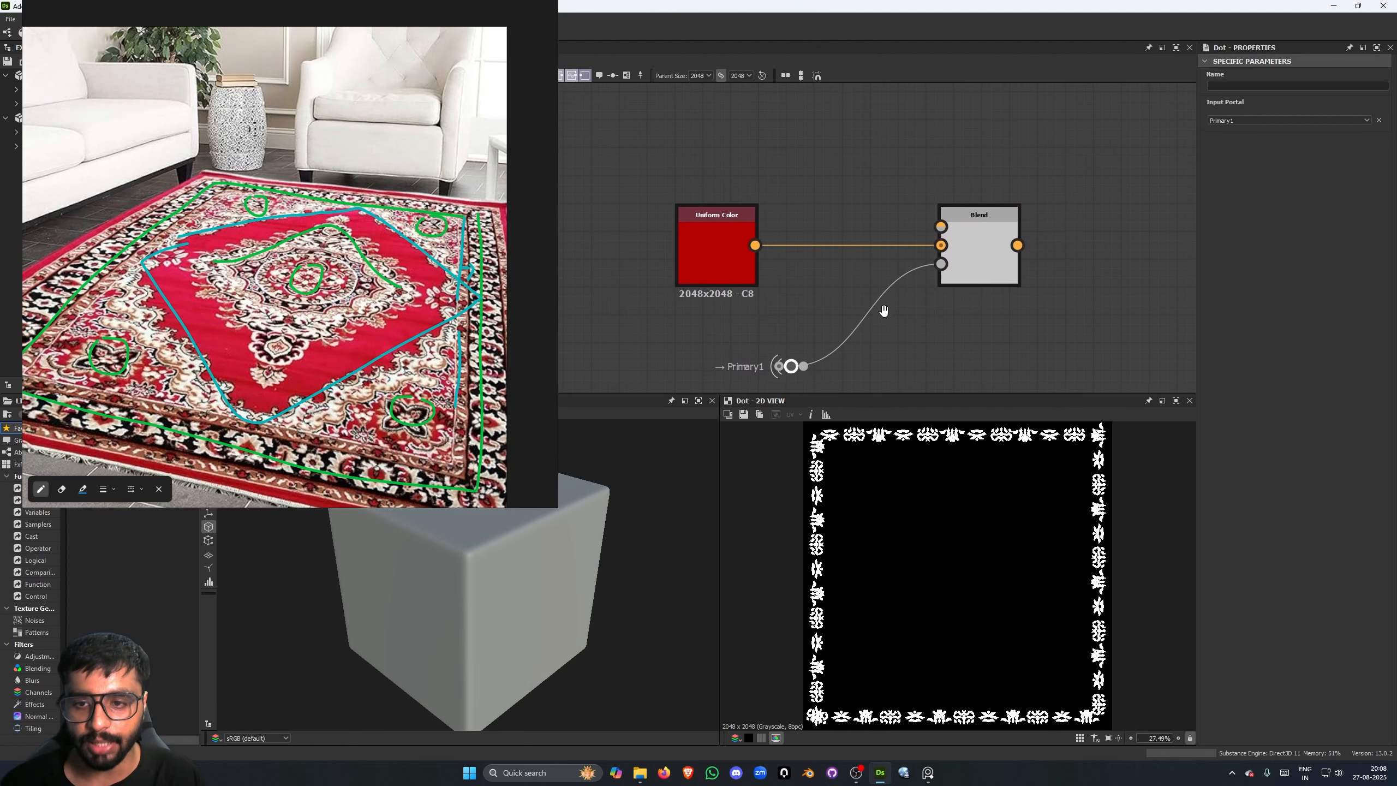
double_click(973, 252)
- Duplicate the red Uniform Color into the Blend's foreground and make it pale cream, saturation 0.27 and value about 0.917
scroll(792, 184, down, 2)
middle_drag(785, 155, 797, 182)
click(752, 248)
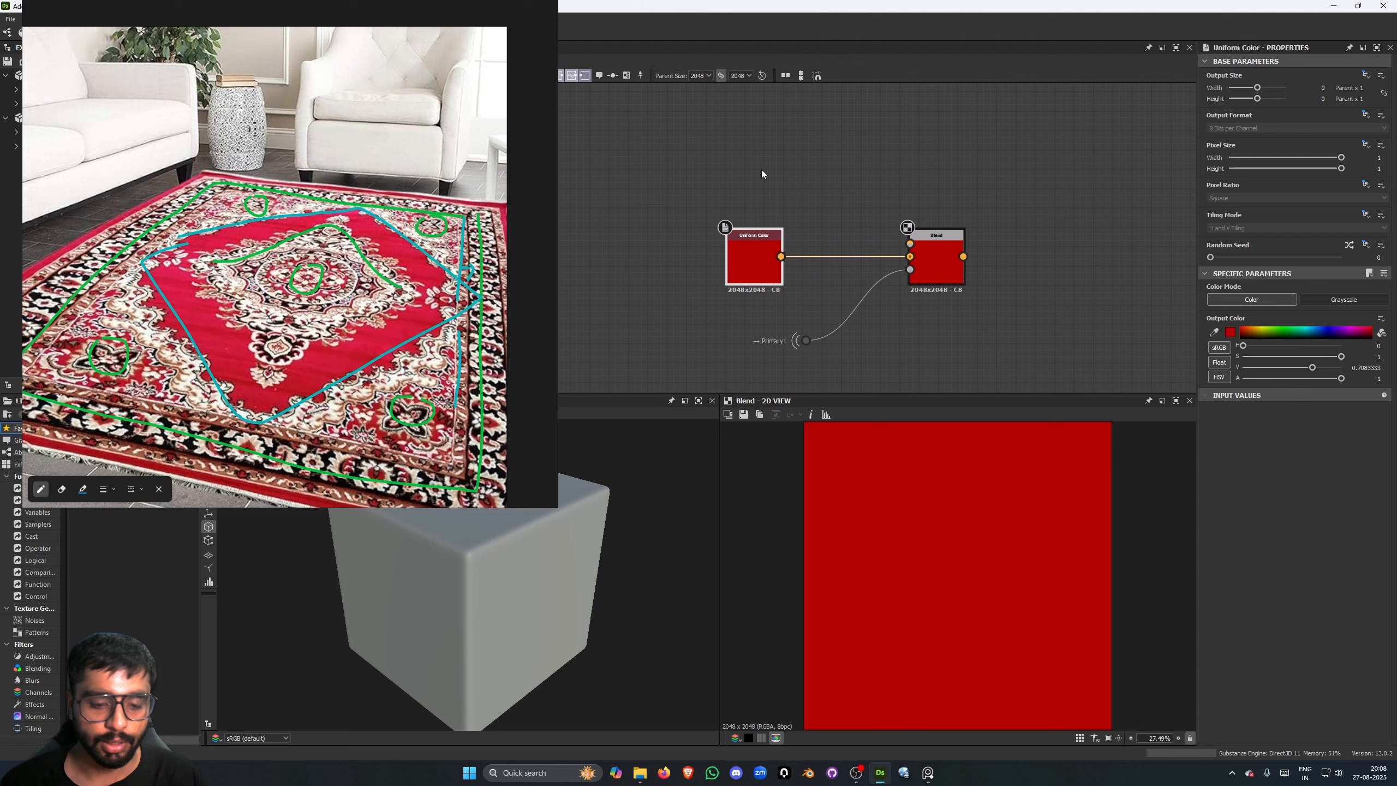
key(ctrl+d)
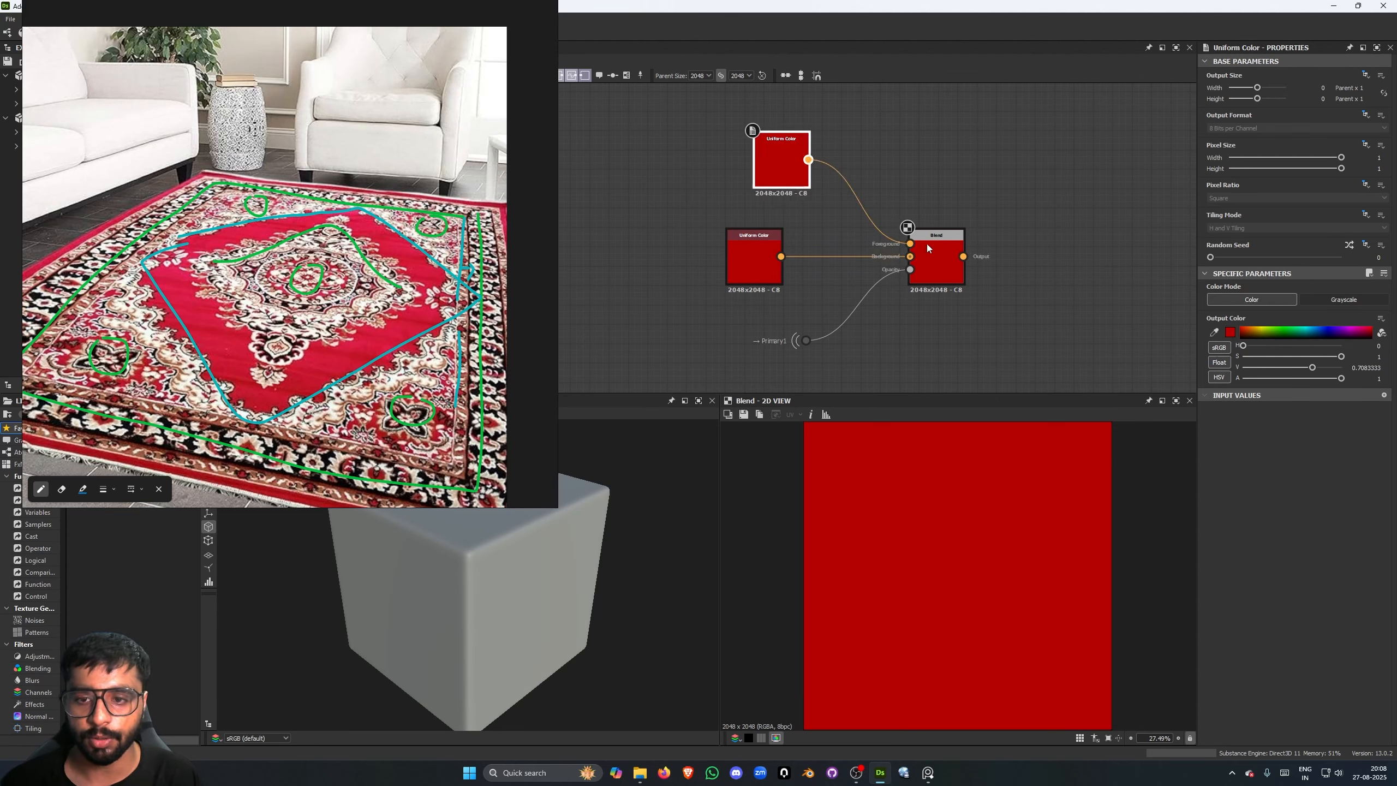
drag(1261, 329, 1264, 359)
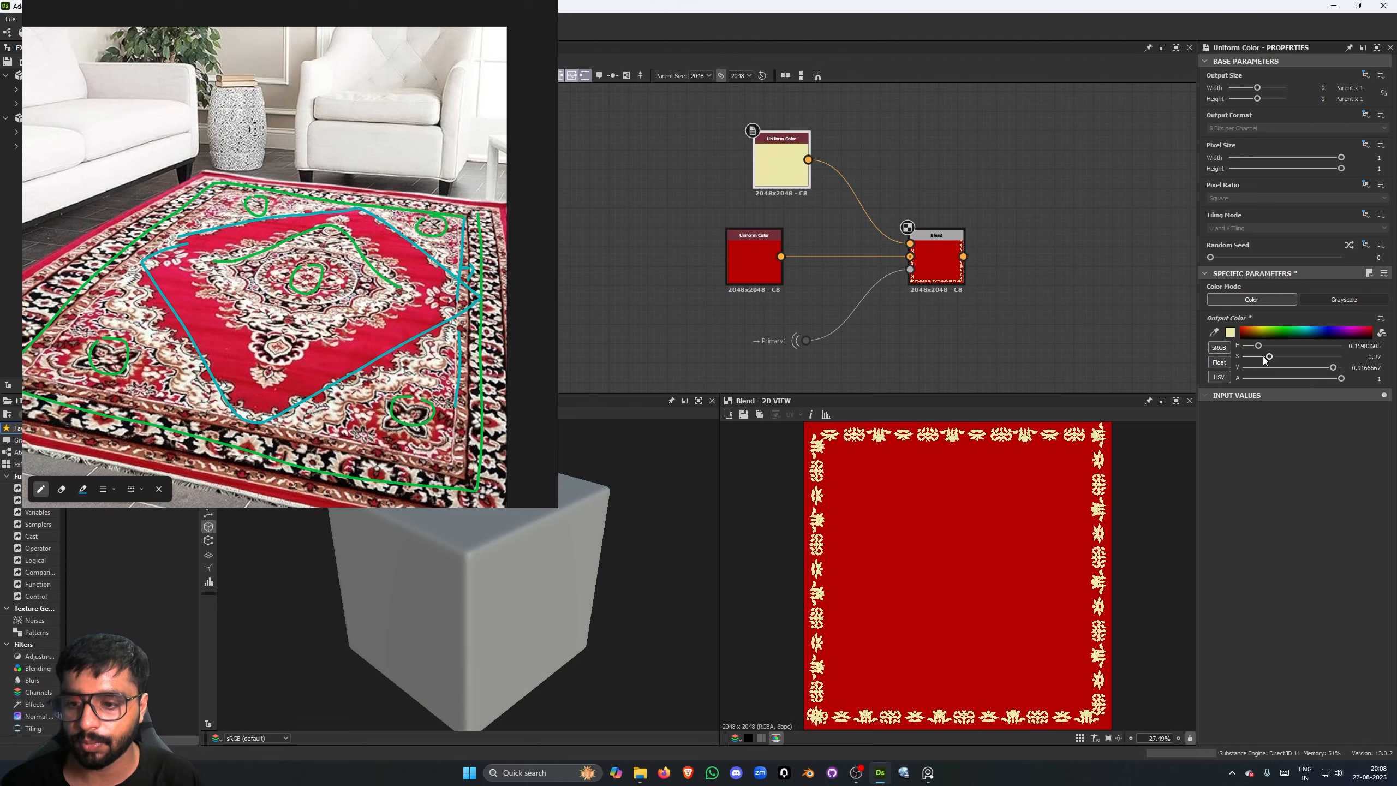
scroll(769, 465, up, 5)
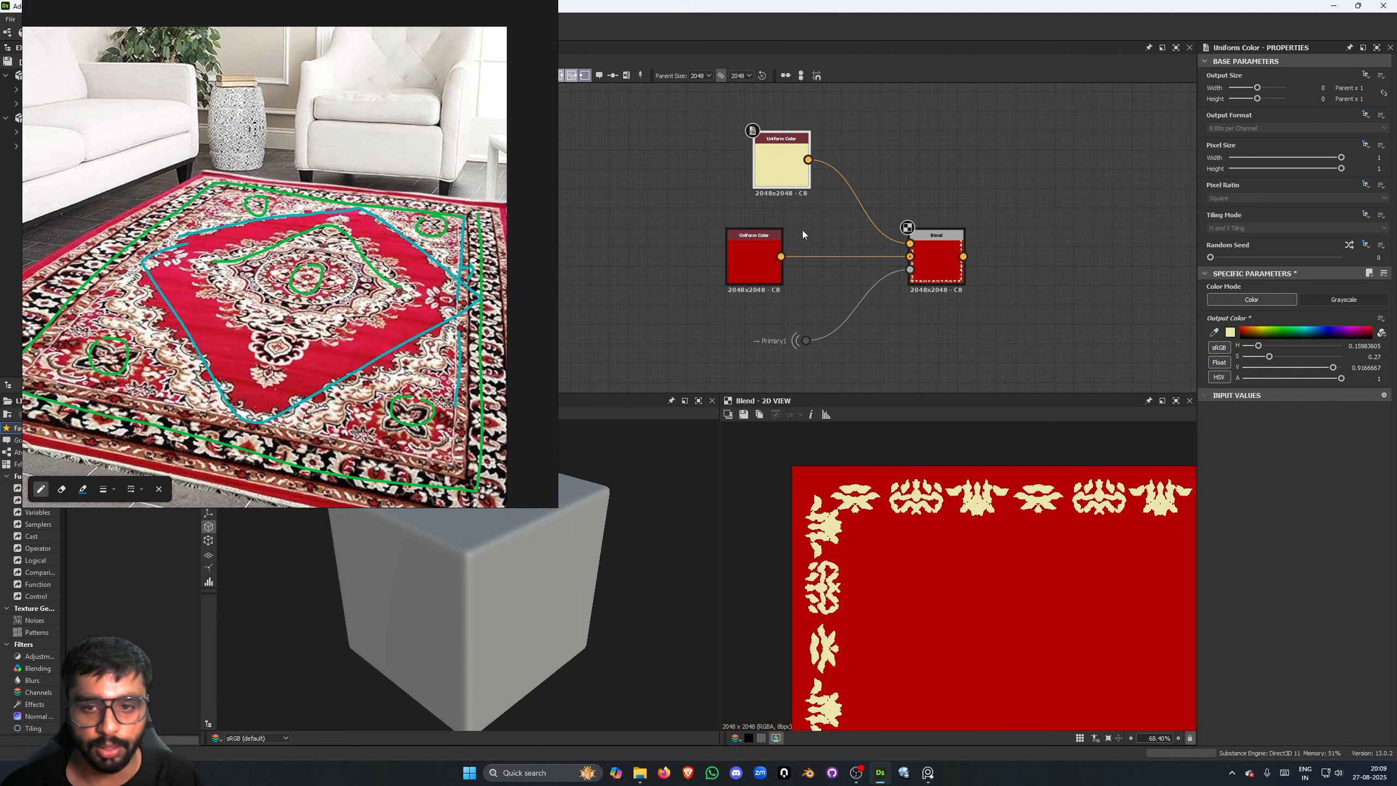
- Move the Shape node that starts the green frame's uppermost chain farther away from its Mask to Paths node
scroll(802, 230, down, 5)
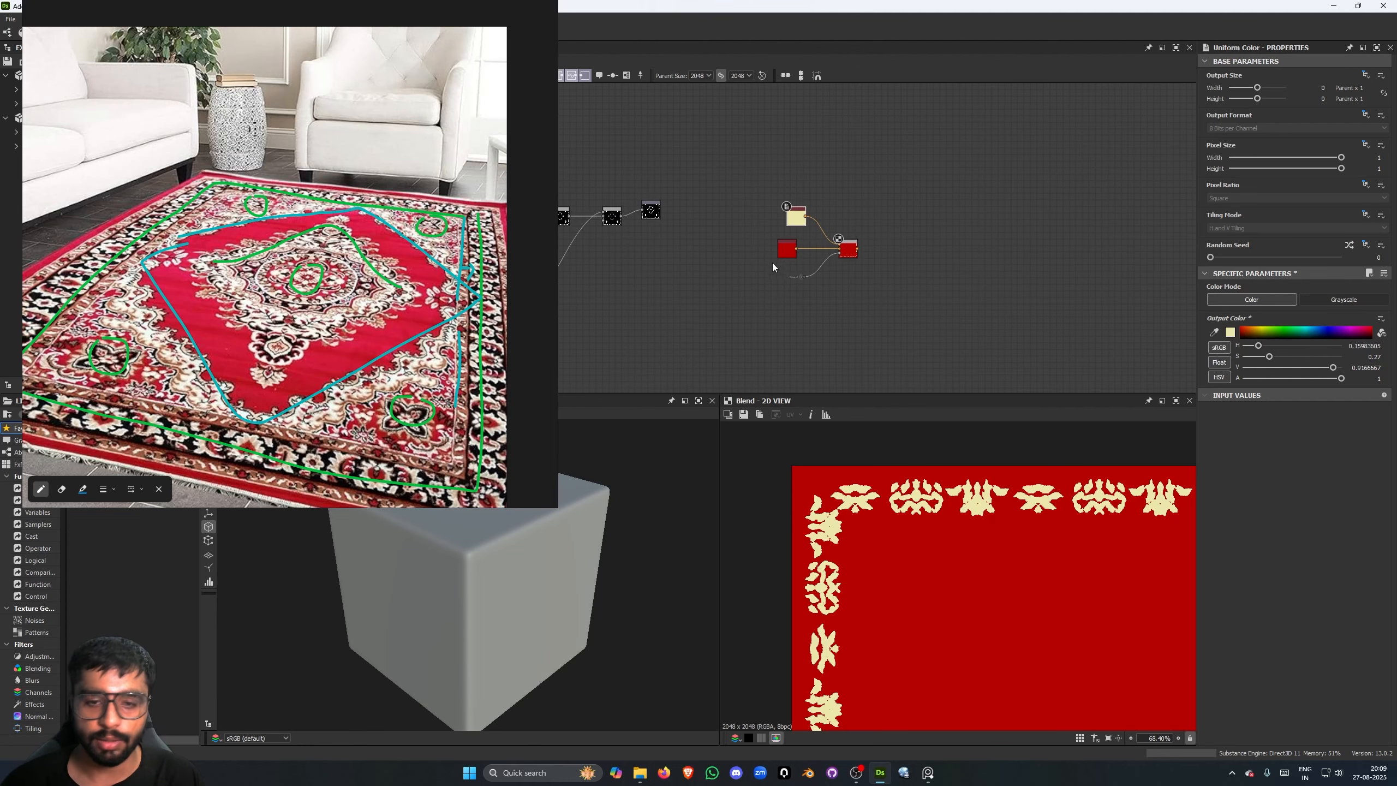
scroll(780, 259, up, 1)
middle_drag(788, 259, 1105, 285)
scroll(756, 246, up, 3)
scroll(756, 243, down, 6)
scroll(1009, 306, down, 2)
middle_drag(1008, 306, 1072, 311)
scroll(796, 250, up, 4)
middle_drag(799, 255, 815, 212)
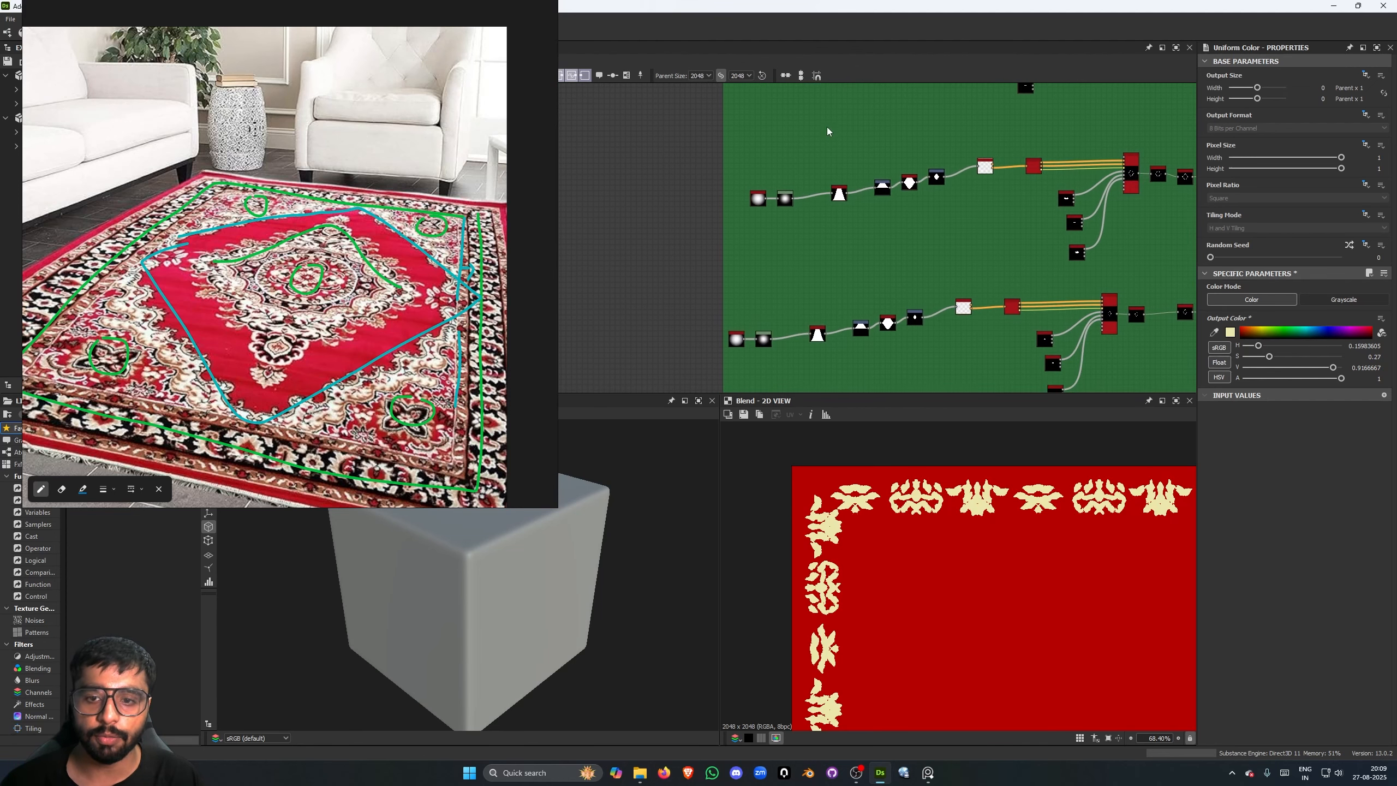
middle_drag(827, 126, 818, 304)
scroll(828, 235, up, 1)
scroll(856, 263, down, 4)
scroll(913, 190, up, 3)
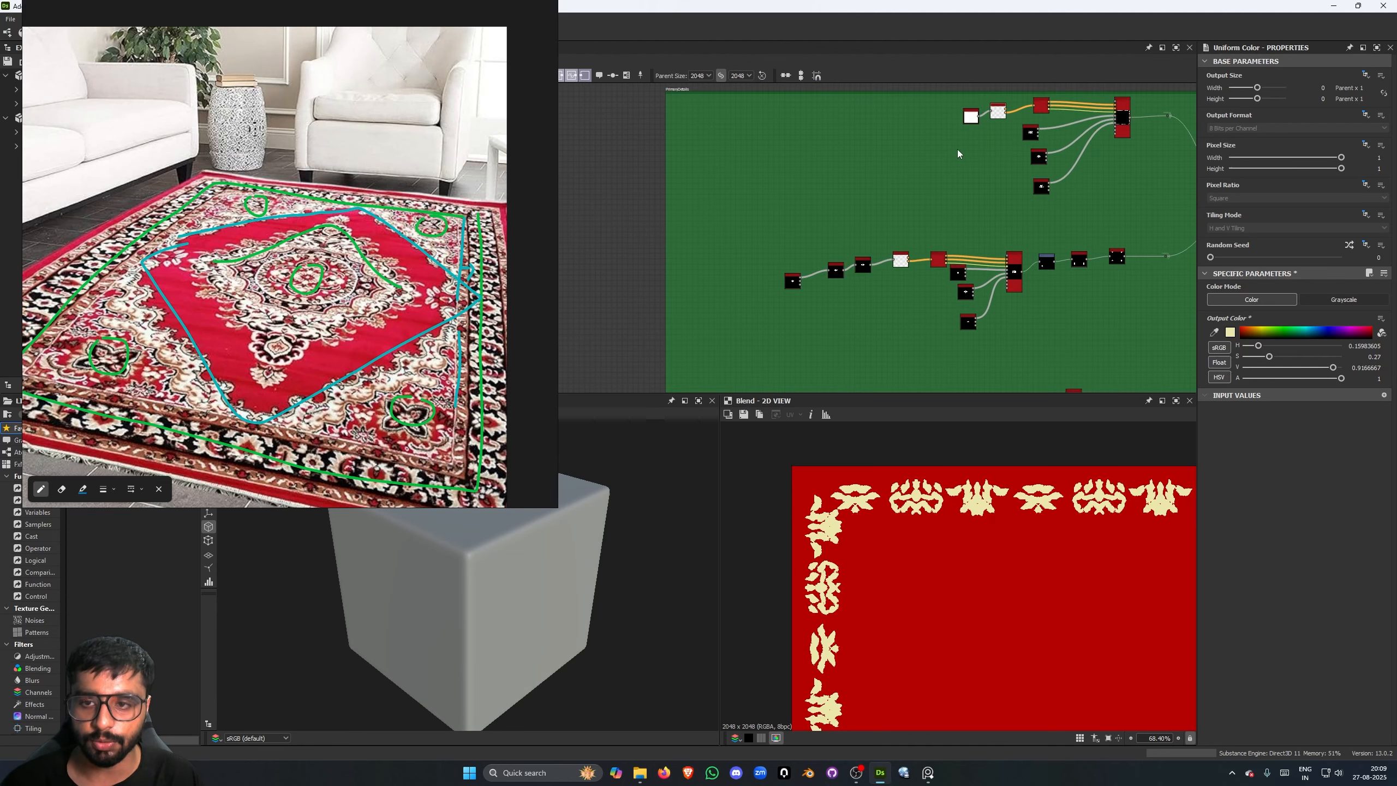
middle_drag(940, 88, 849, 171)
scroll(864, 184, up, 4)
middle_drag(915, 326, 818, 283)
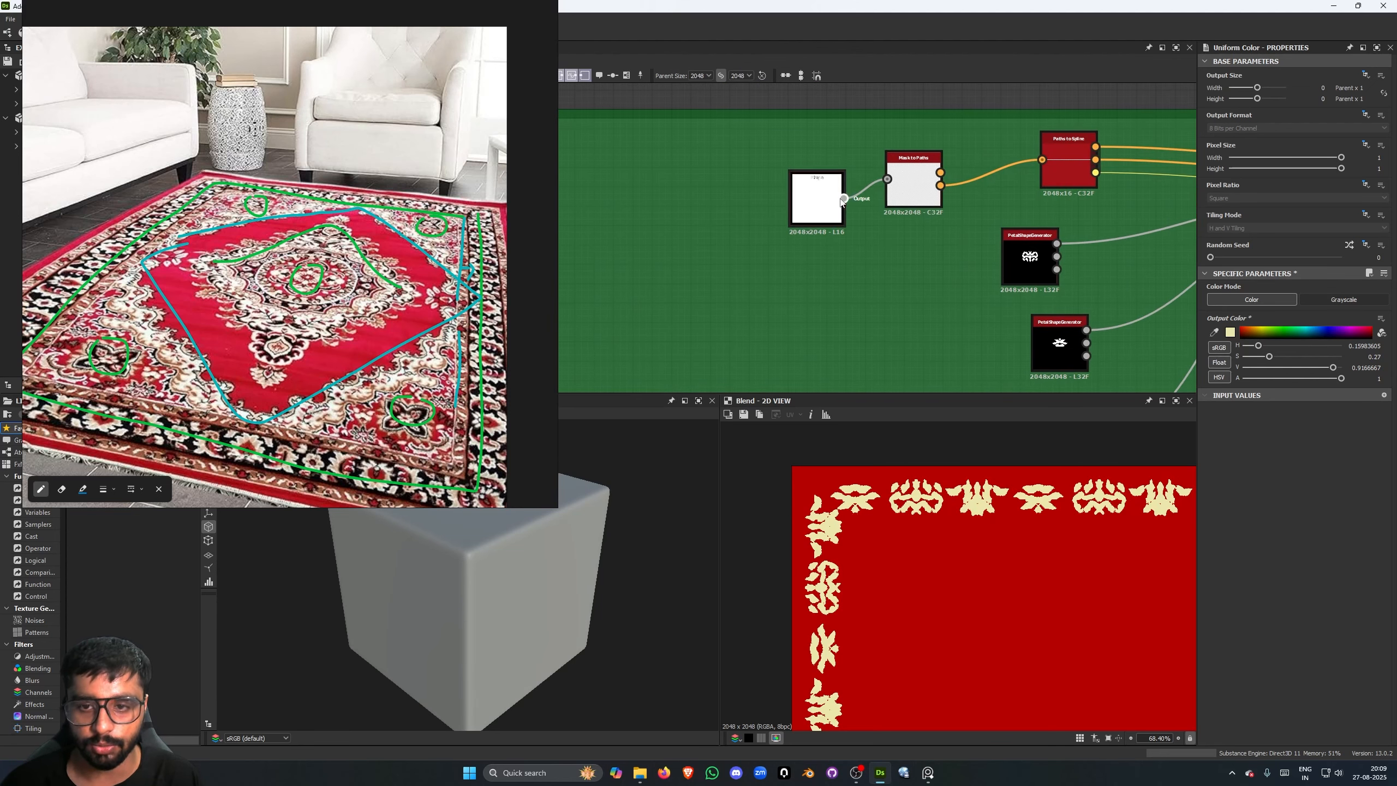
drag(841, 202, 802, 200)
scroll(847, 532, down, 2)
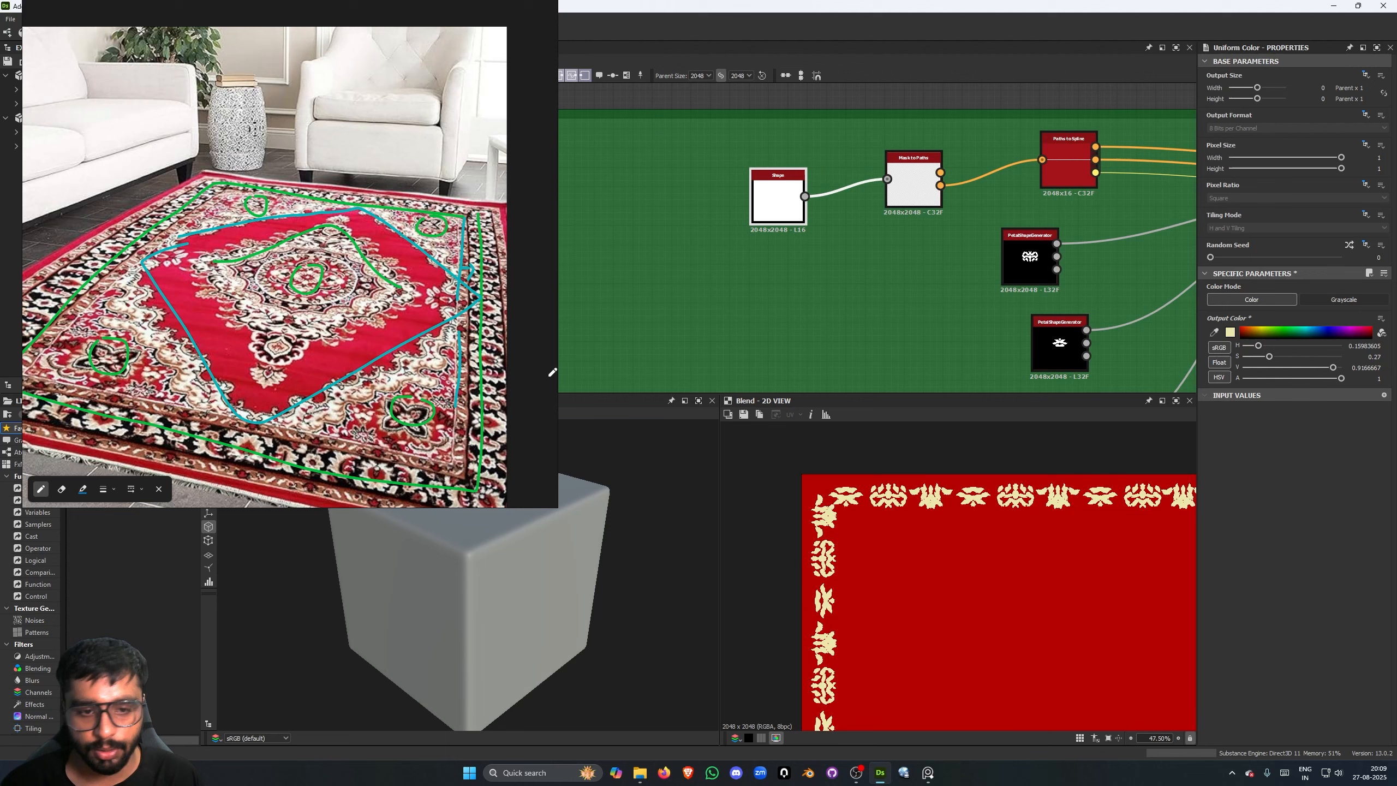
- Branch a dot node off the Shape node's output and name it Border
middle_drag(759, 242, 739, 251)
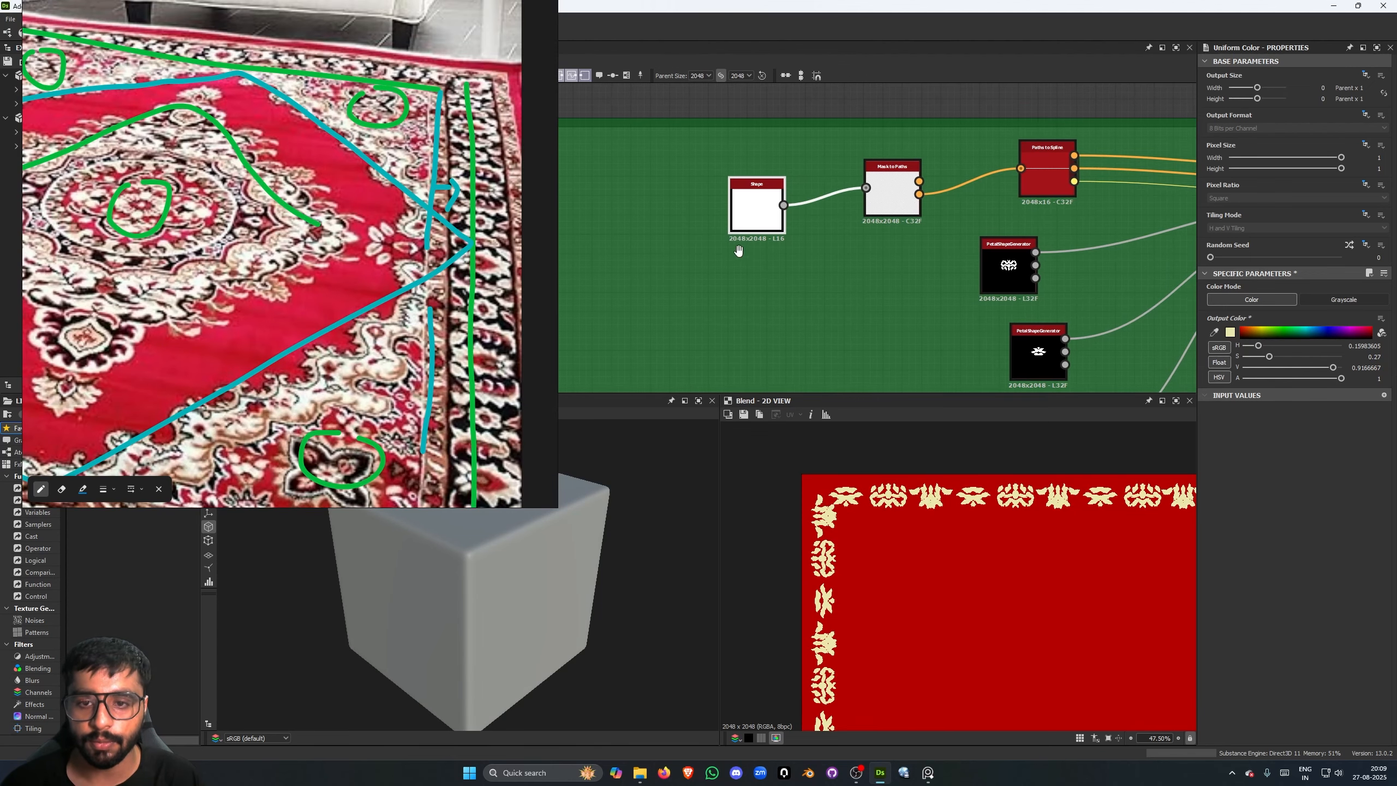
drag(784, 205, 832, 299)
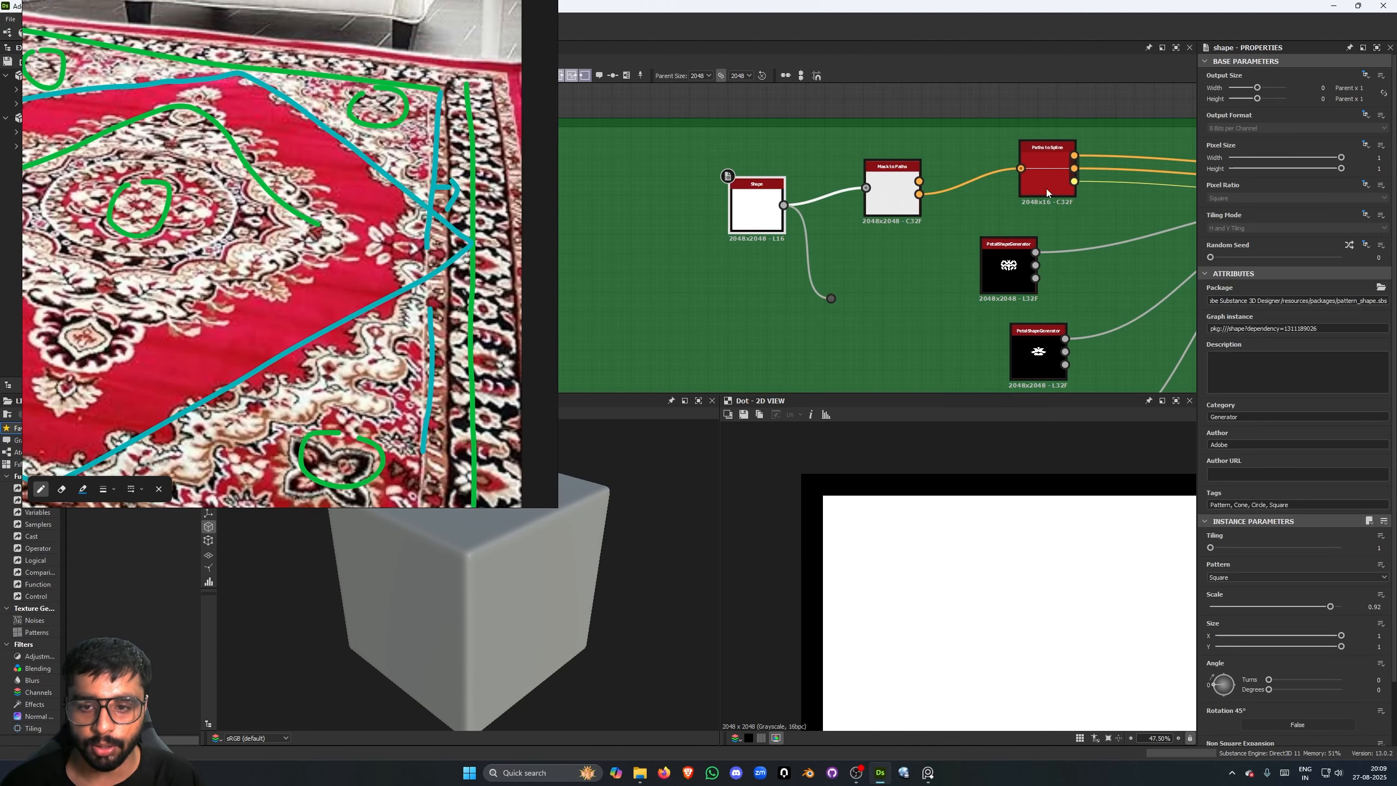
click(832, 299)
click(1267, 86)
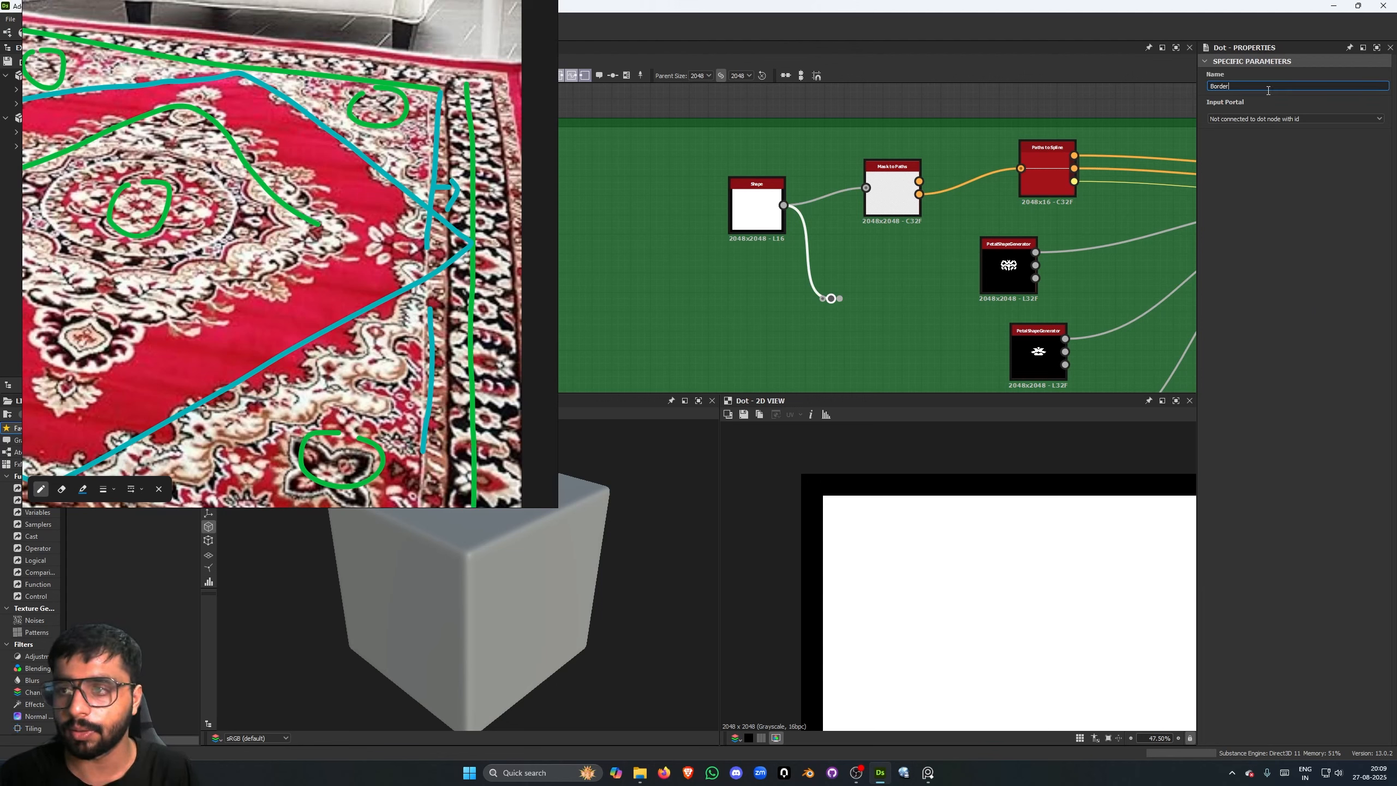
click(943, 313)
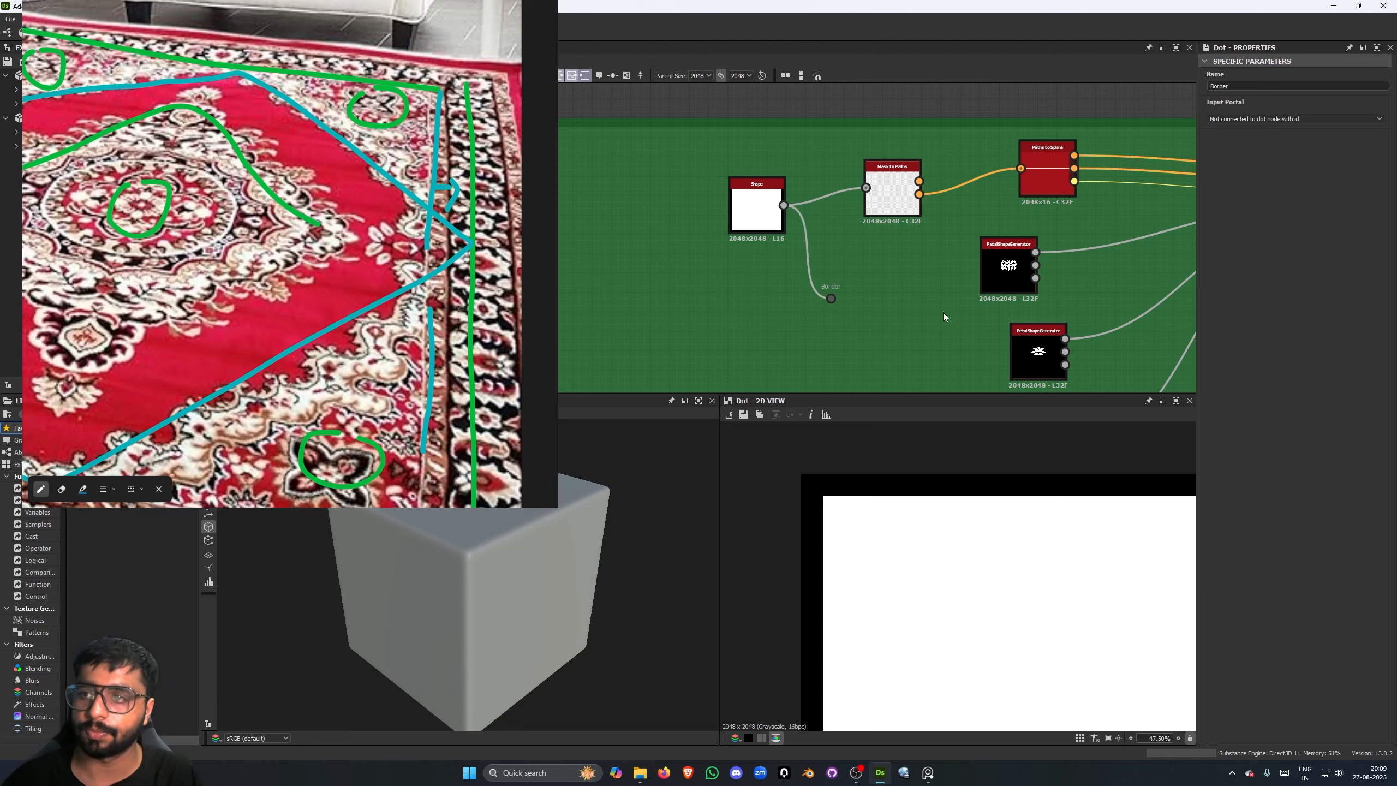
scroll(930, 313, down, 6)
middle_drag(935, 335, 1032, 340)
scroll(912, 272, up, 5)
middle_drag(912, 272, 969, 295)
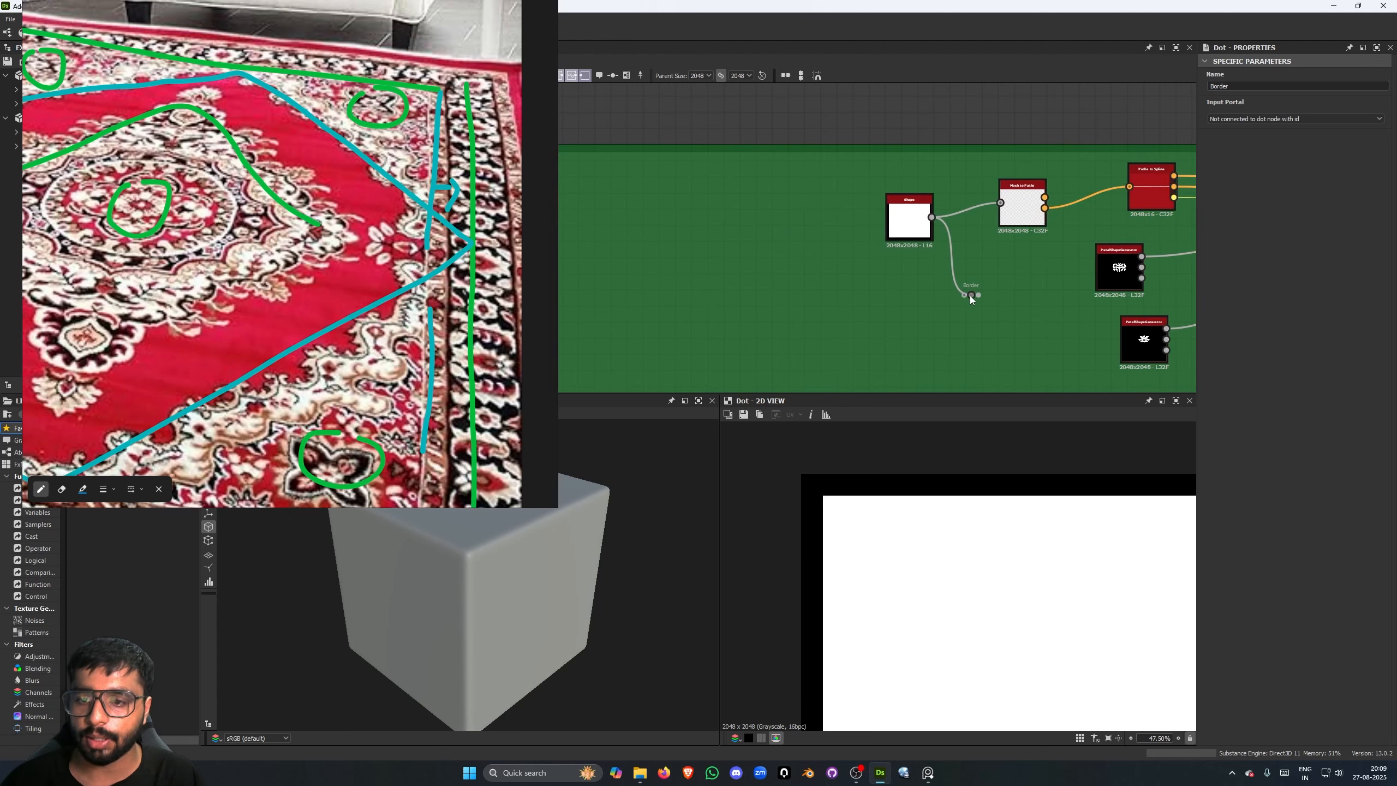
key(space)
text(inver)
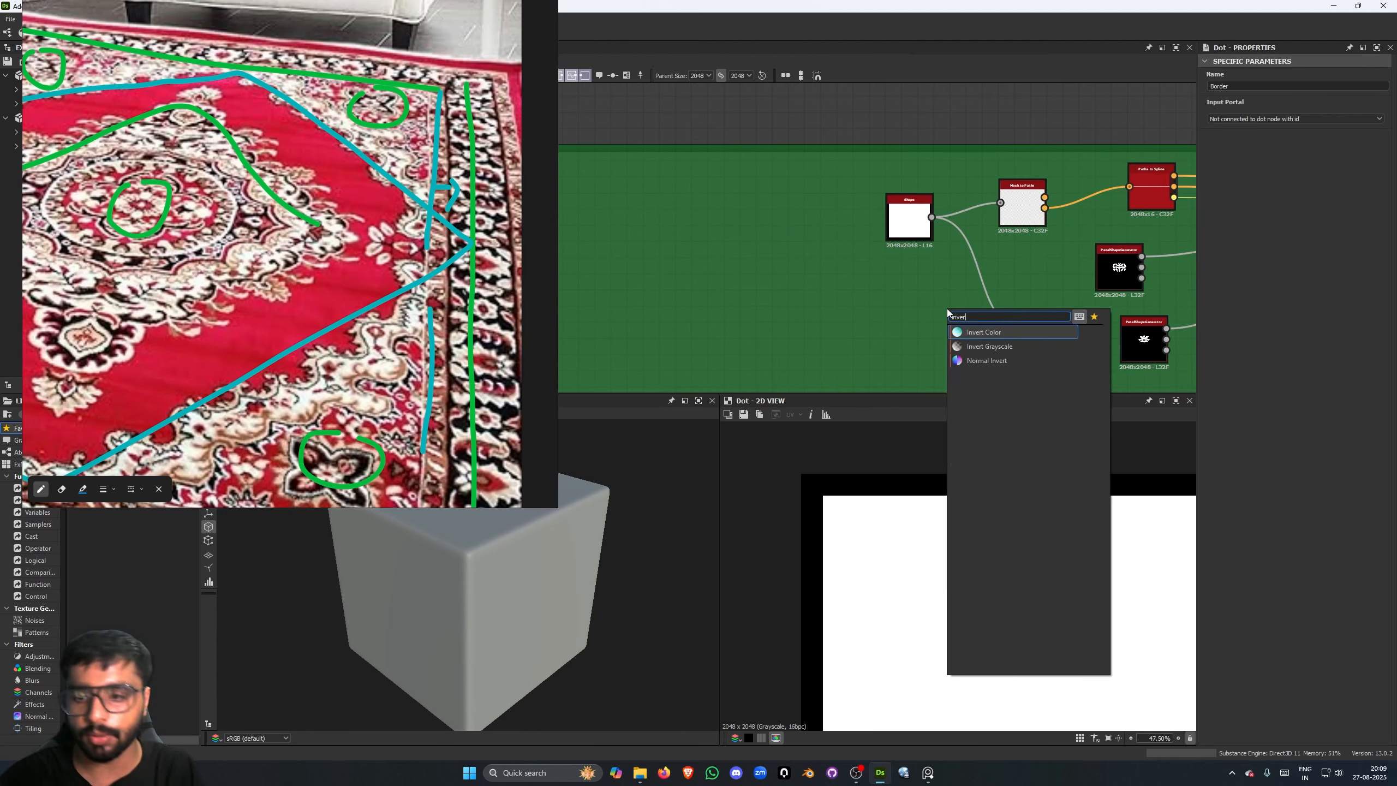
key(Return)
key(Delete)
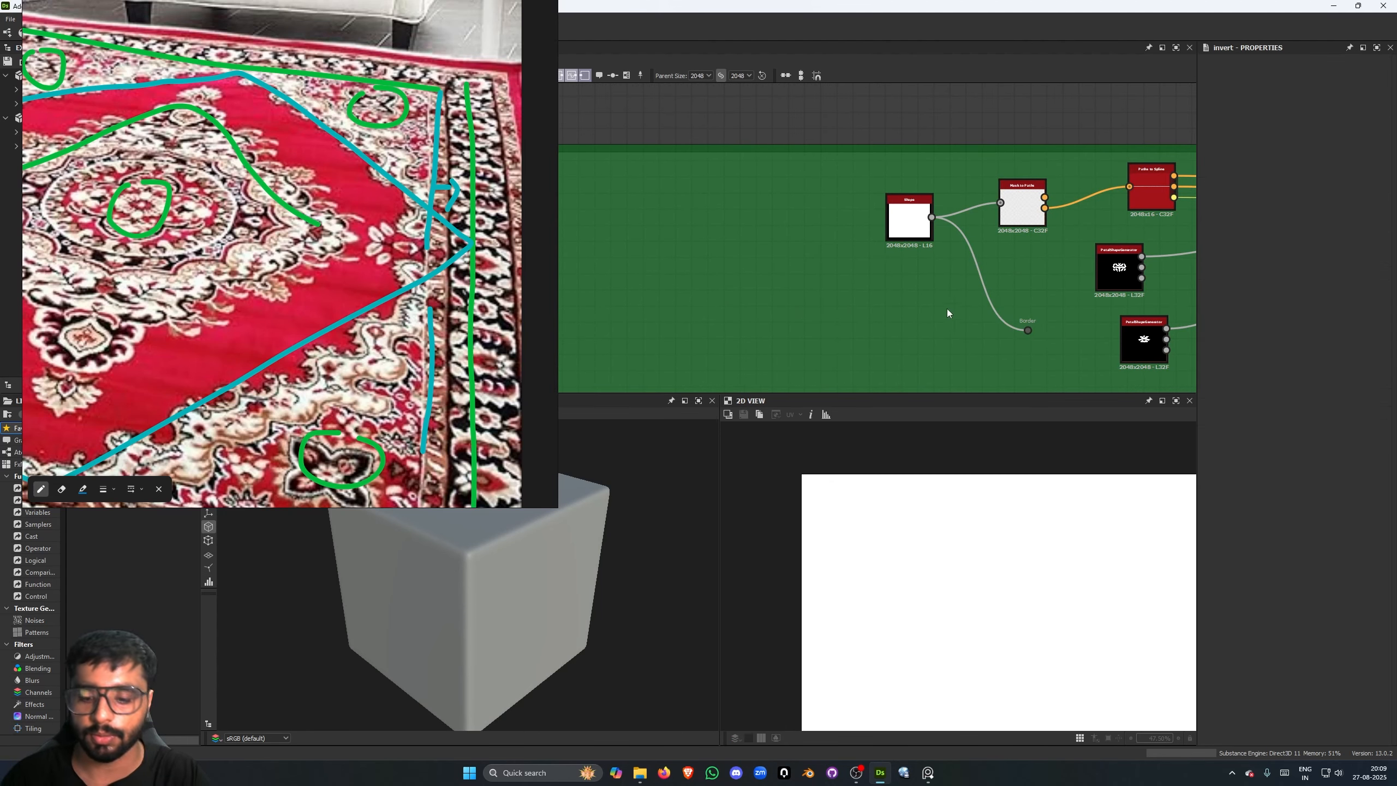
- Add an Invert Grayscale node and wire it between the Shape node and the Border dot
key(space)
text(inve)
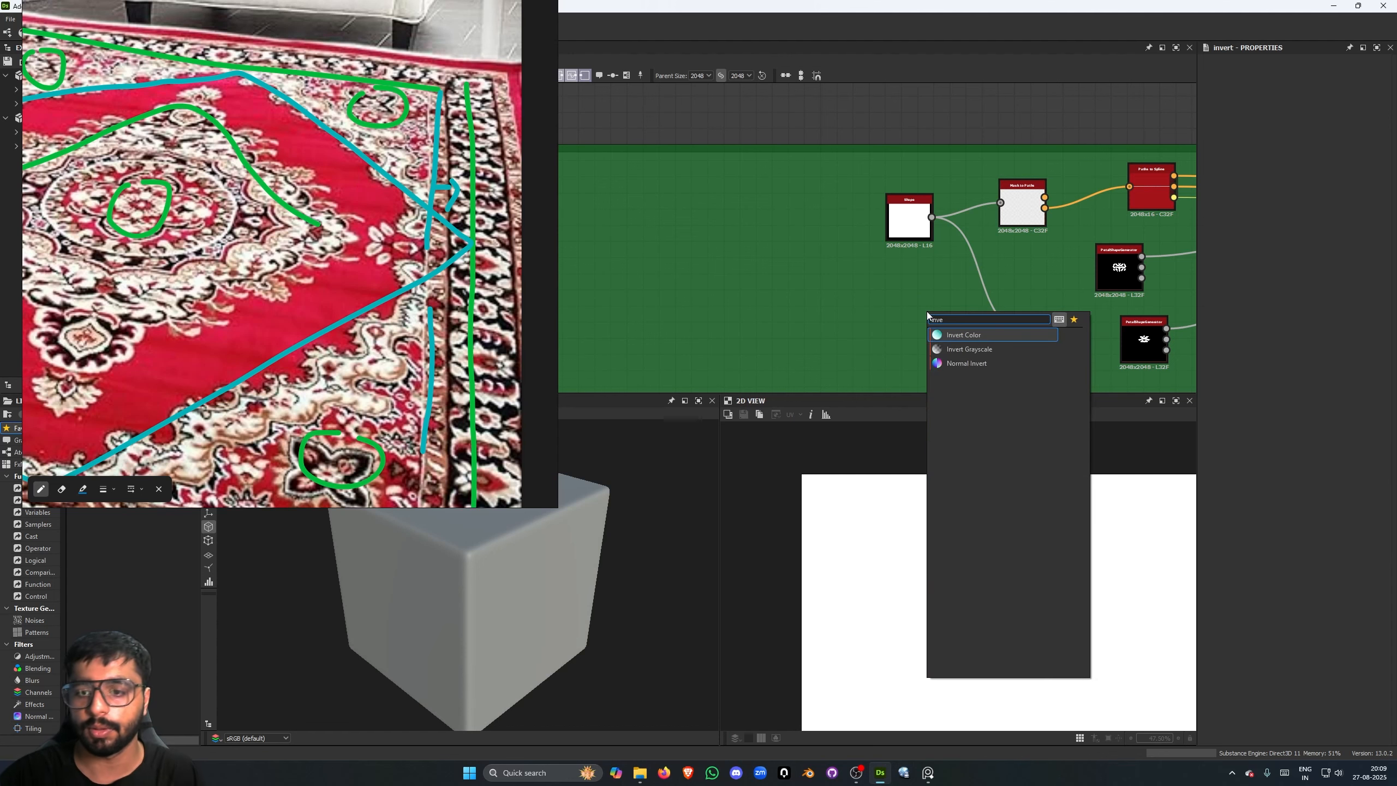
key(Down)
key(Return)
drag(903, 313, 931, 217)
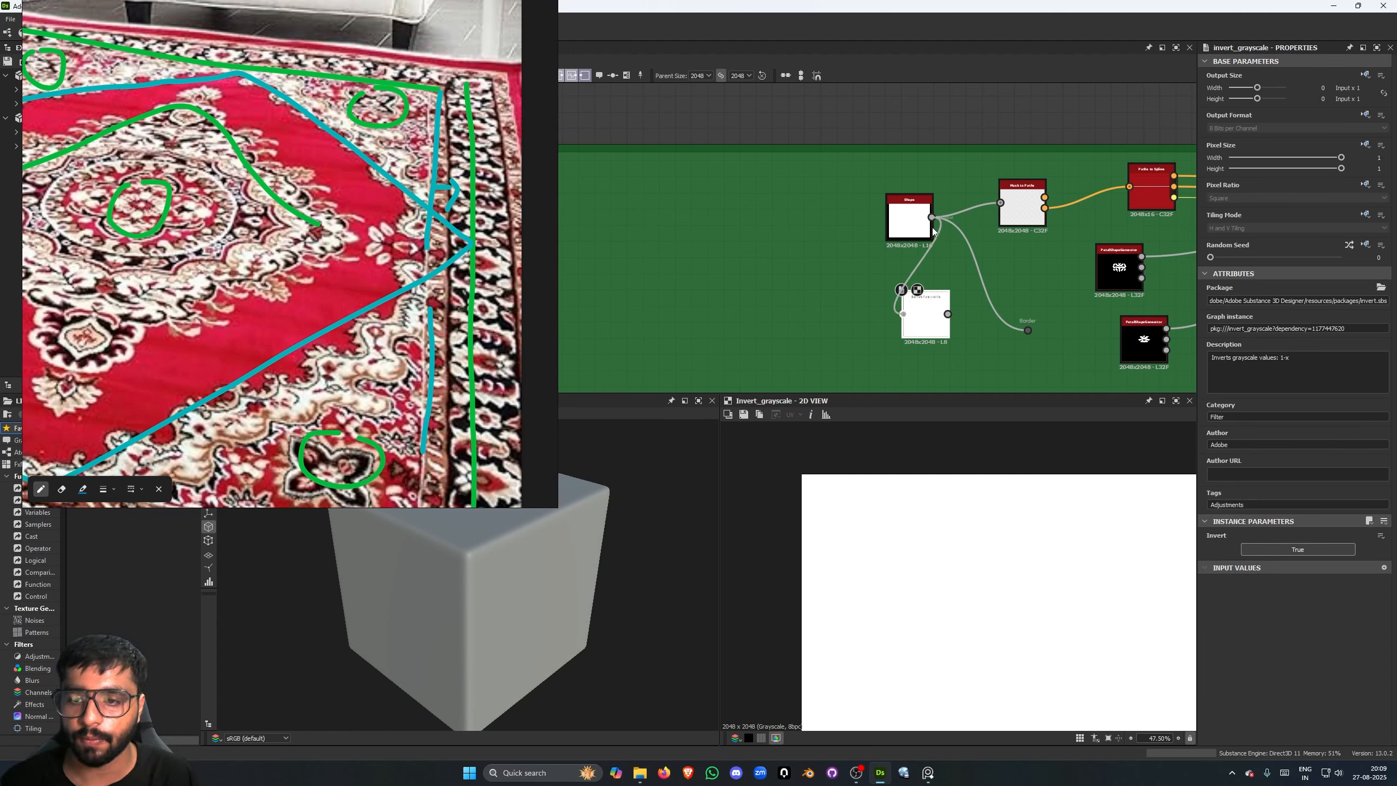
drag(1034, 331, 1027, 330)
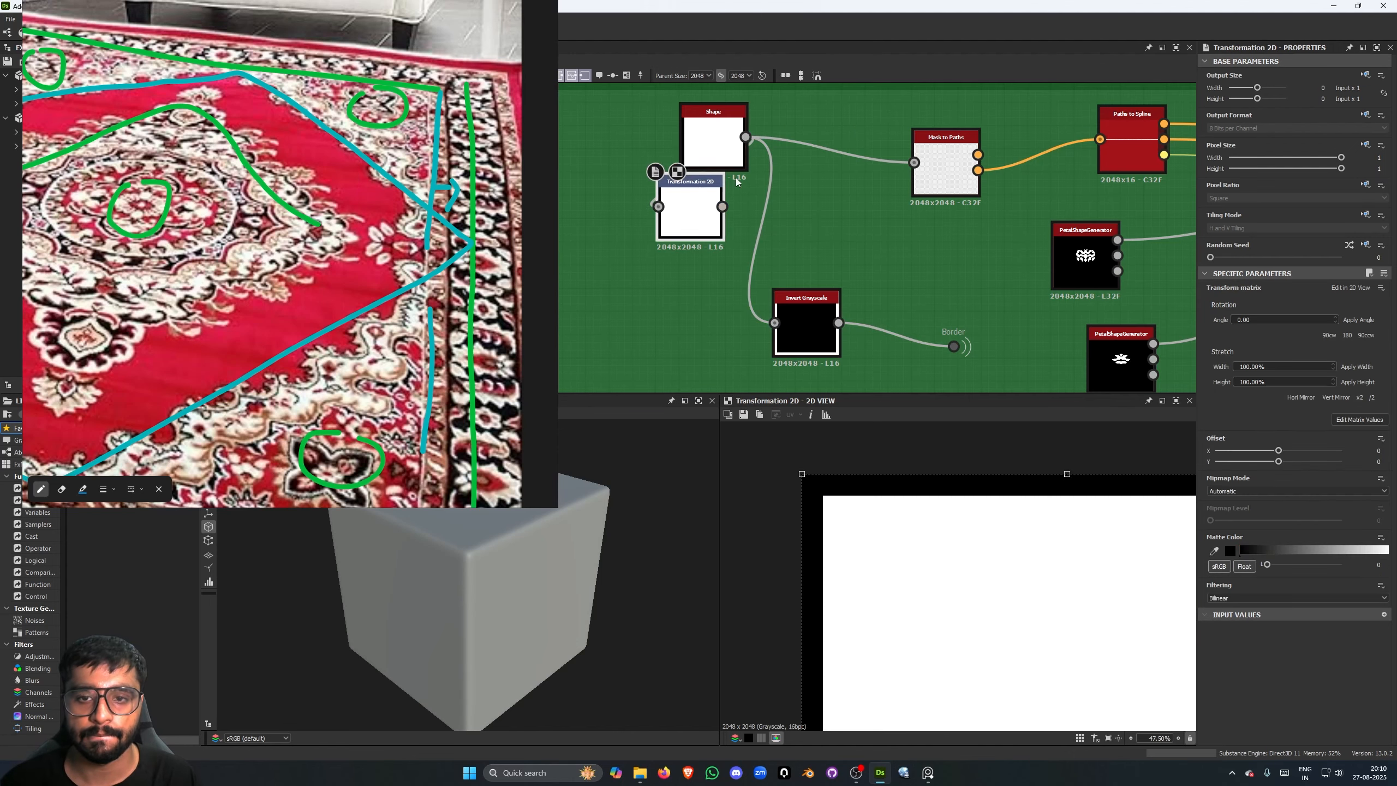
- Insert a Transformation 2D node between the Shape and Invert Grayscale nodes and scale it down slightly to widen the border
drag(695, 212, 695, 282)
drag(790, 327, 788, 325)
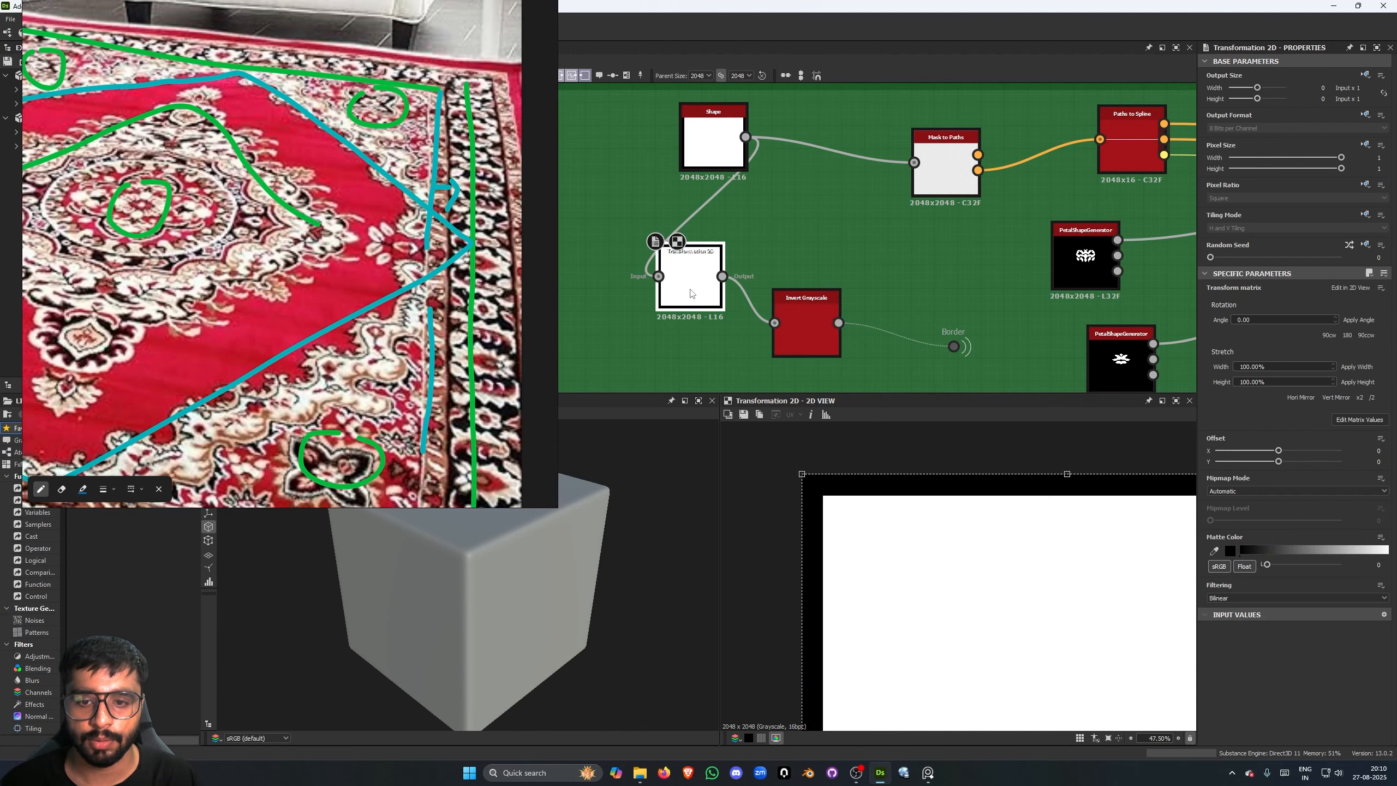
scroll(1061, 576, down, 4)
scroll(1021, 523, up, 1)
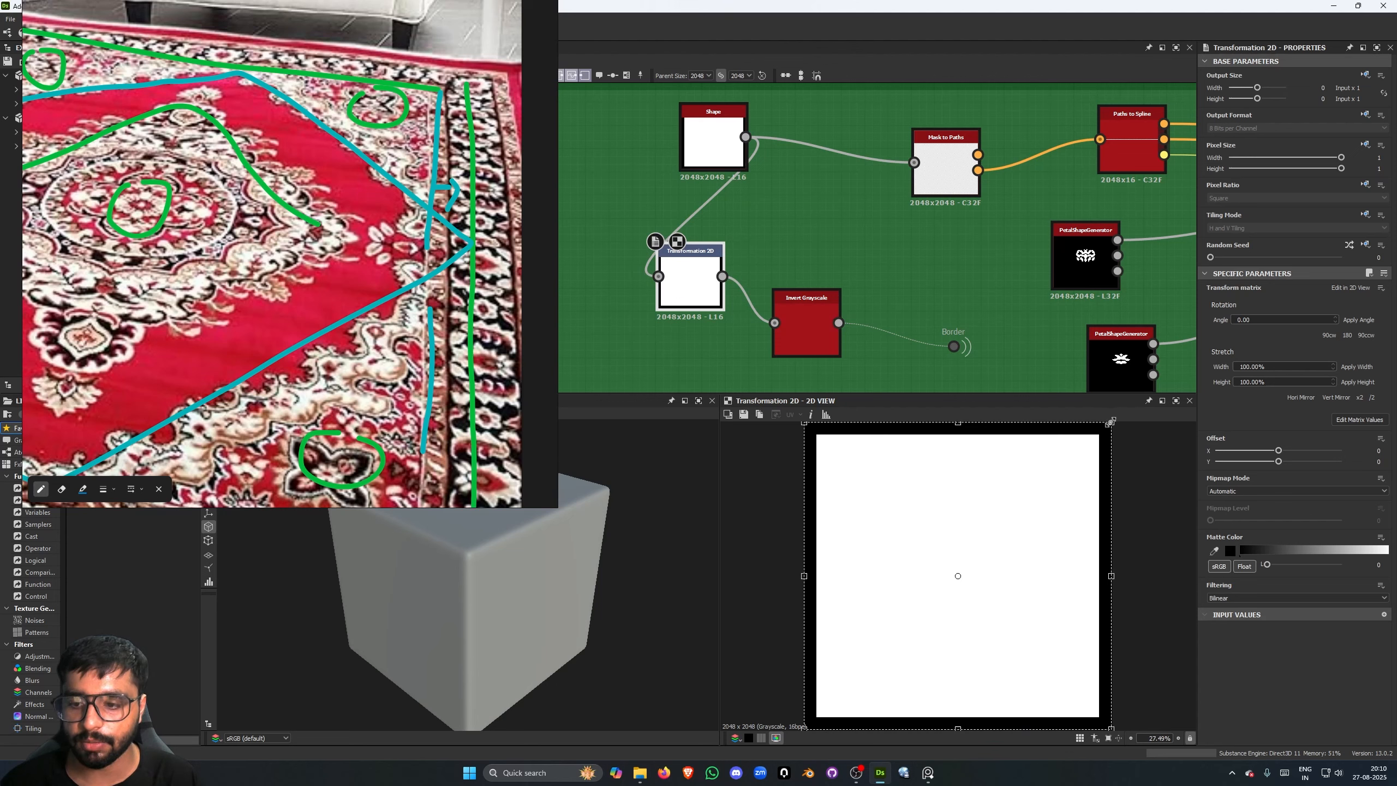
shift+drag(1111, 422, 1078, 487)
key(ctrl+z)
- Preview the red-and-black Blend and the cream pattern Blend to check how the motifs fit inside the black border
scroll(1103, 435, down, 1)
scroll(633, 241, down, 4)
scroll(633, 241, down, 3)
middle_drag(776, 266, 617, 208)
middle_drag(890, 352, 779, 178)
scroll(808, 303, up, 6)
double_click(850, 304)
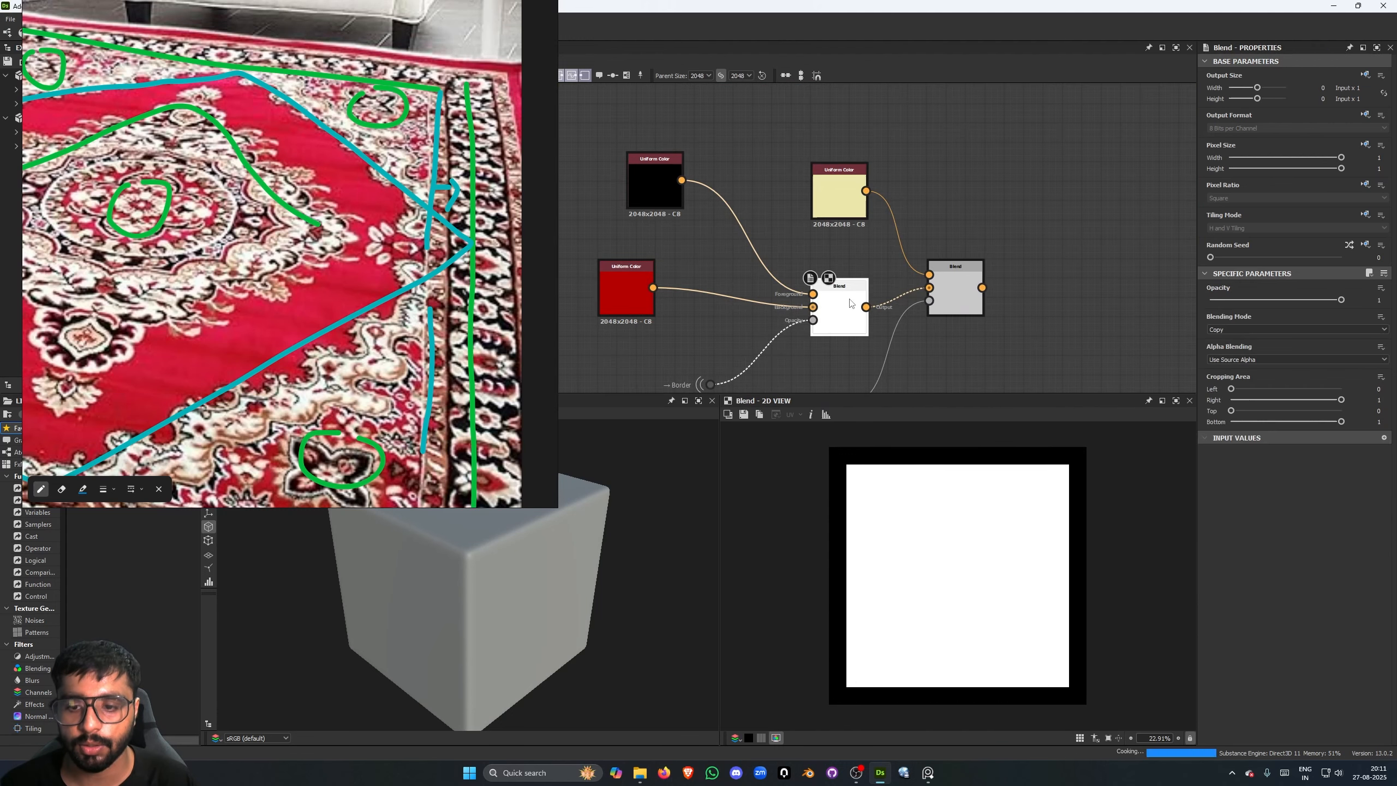
double_click(964, 285)
scroll(863, 460, up, 1)
scroll(828, 461, up, 2)
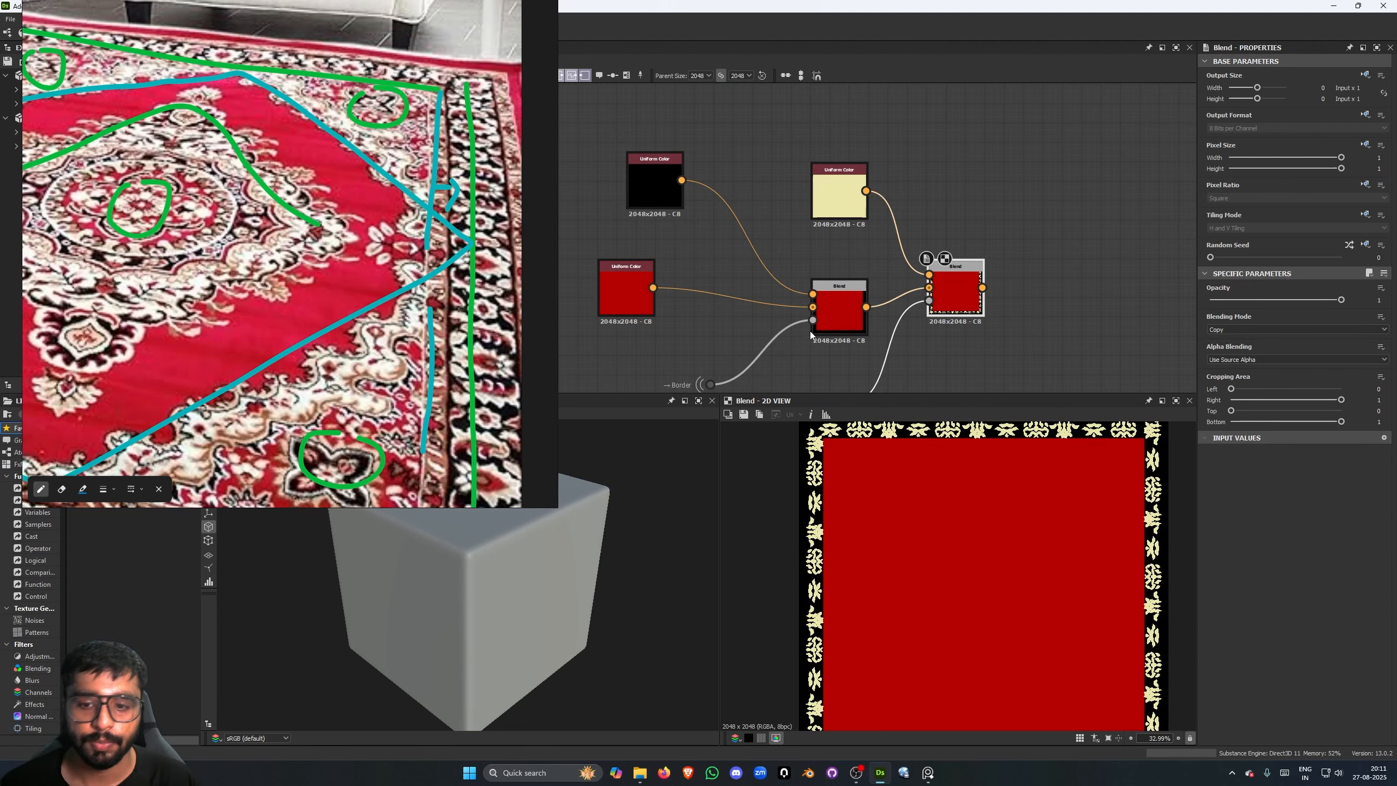
scroll(973, 319, down, 4)
scroll(893, 338, up, 5)
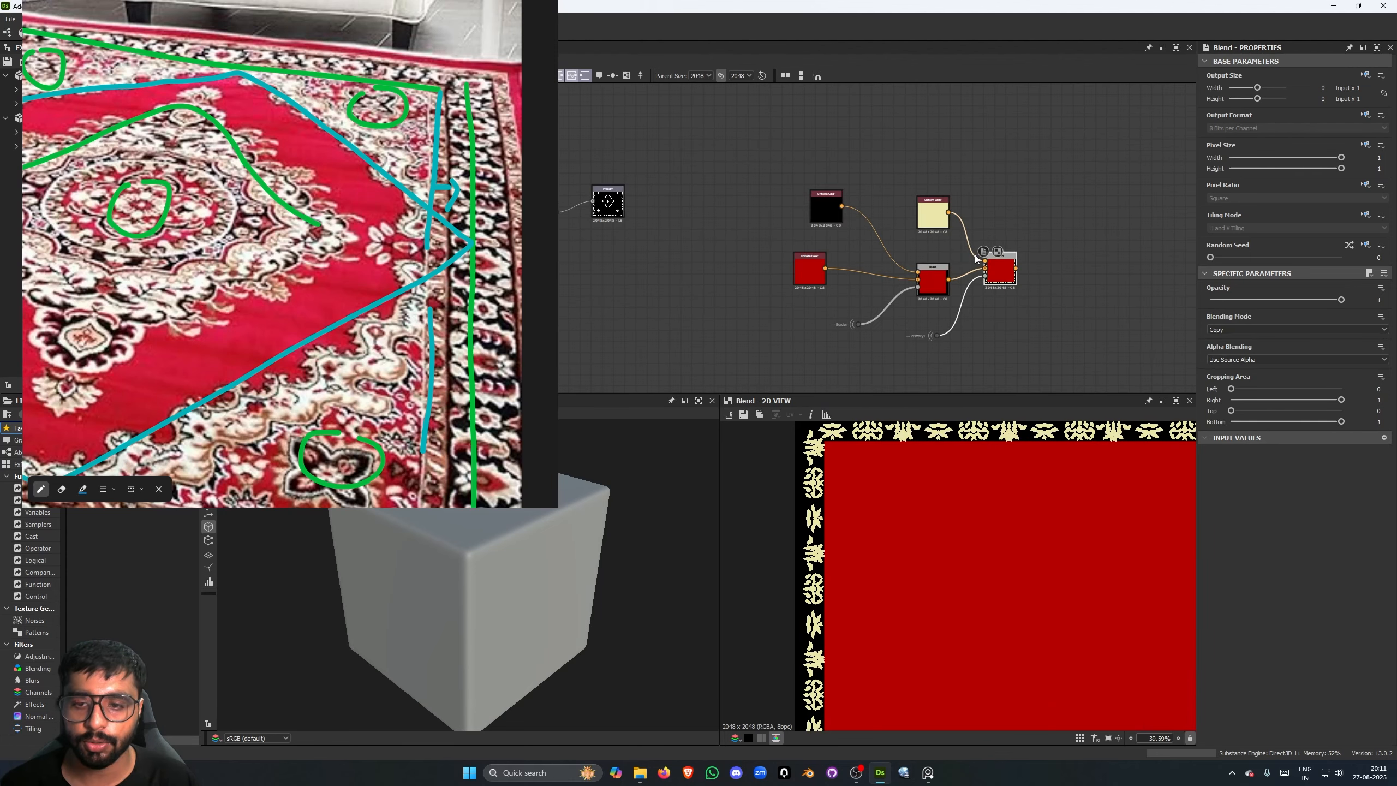
- Move the first Blend away from the final Blend, aligned with the red Uniform Color, and preview the Border mask
drag(835, 215, 854, 214)
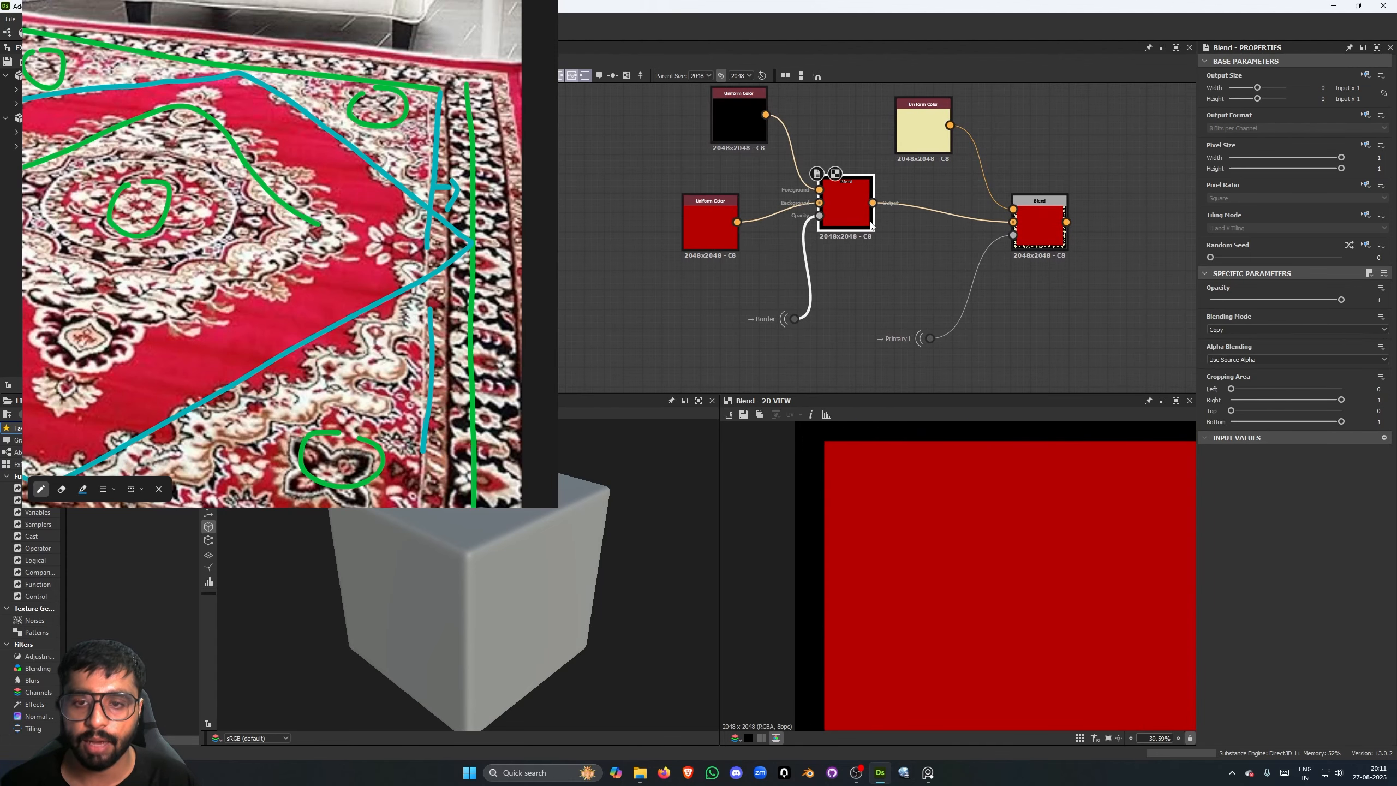
double_click(795, 319)
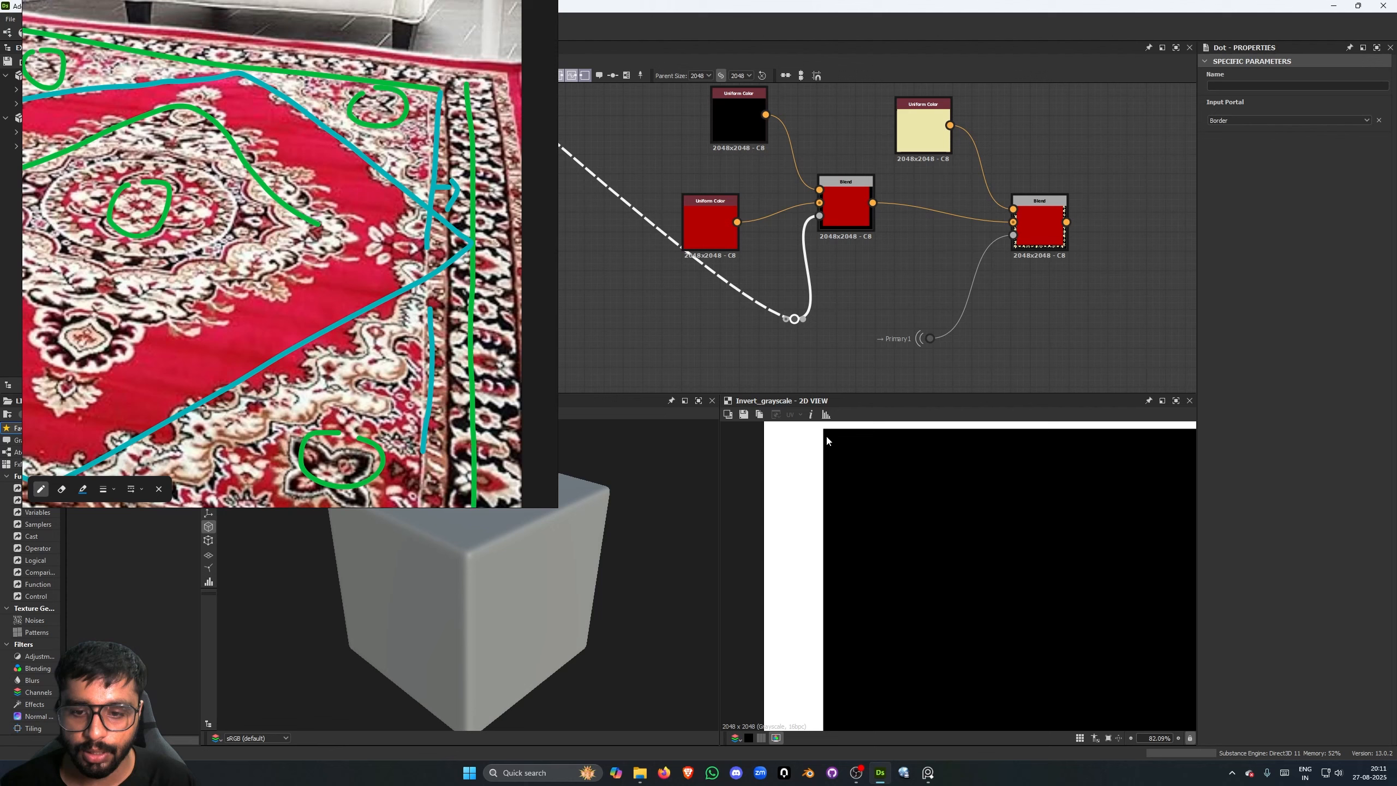
drag(852, 205, 870, 224)
- Insert a new Blend between the two existing ones, shifting the cream color, Primary1 portal and final Blend aside for room
click(870, 243)
key(space)
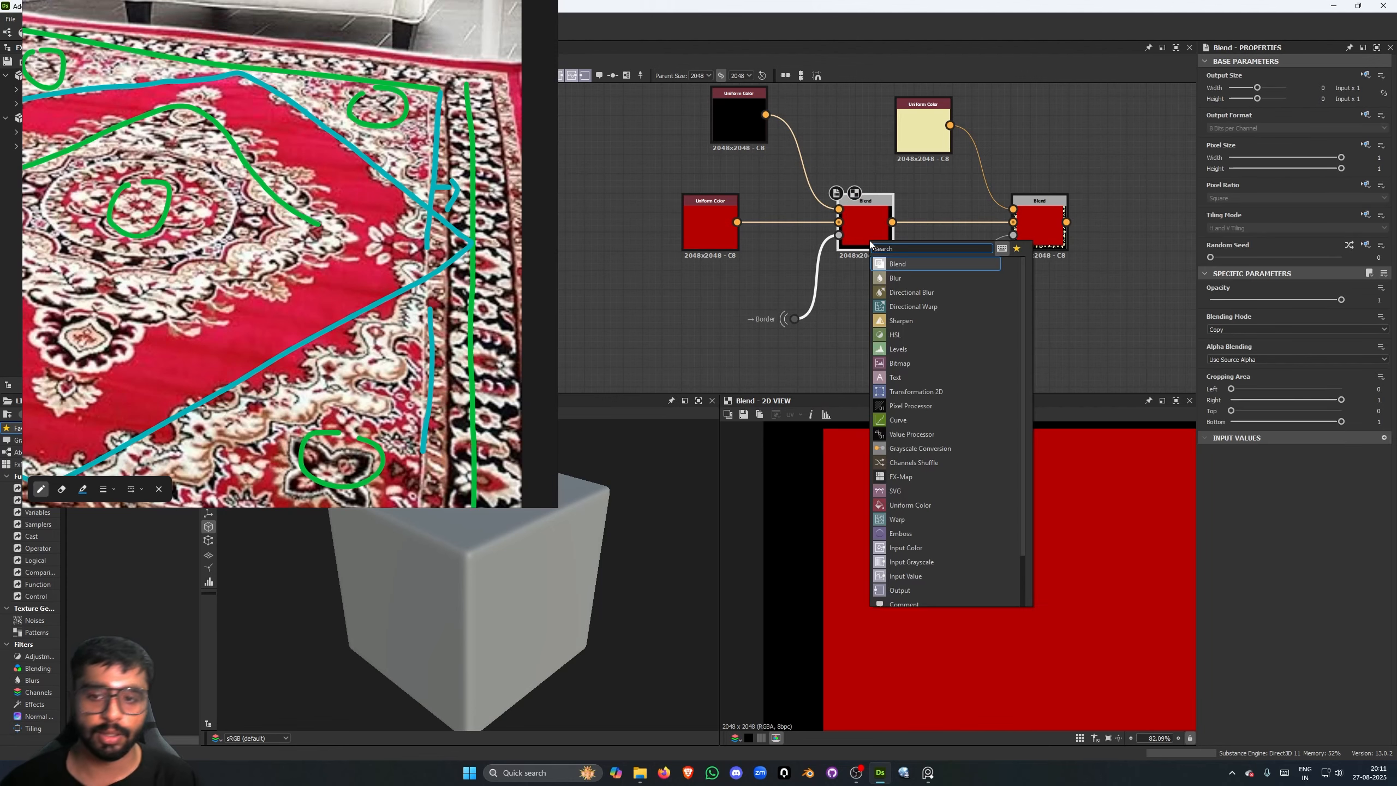
click(850, 300)
key(space)
text(blend)
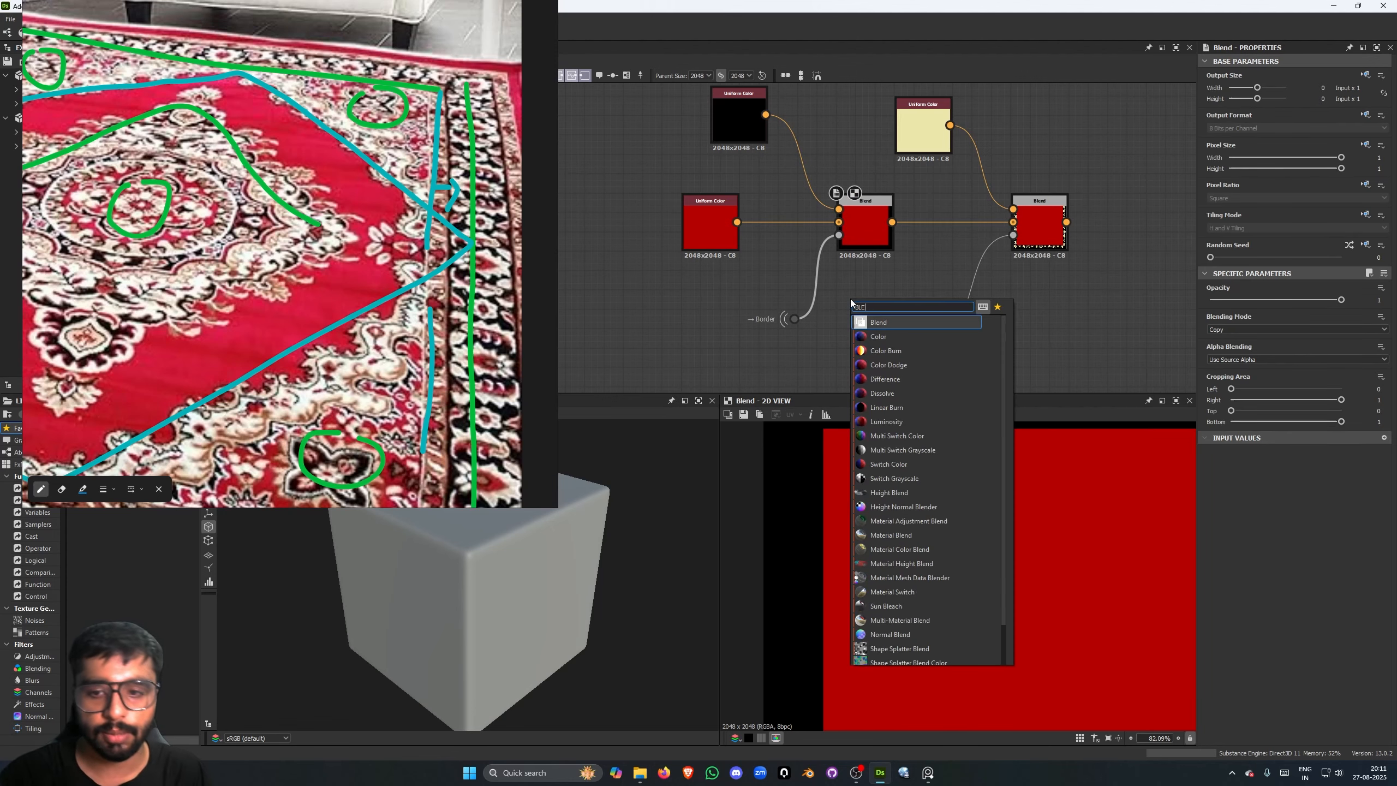
key(Return)
drag(1107, 347, 1072, 124)
drag(843, 306, 892, 222)
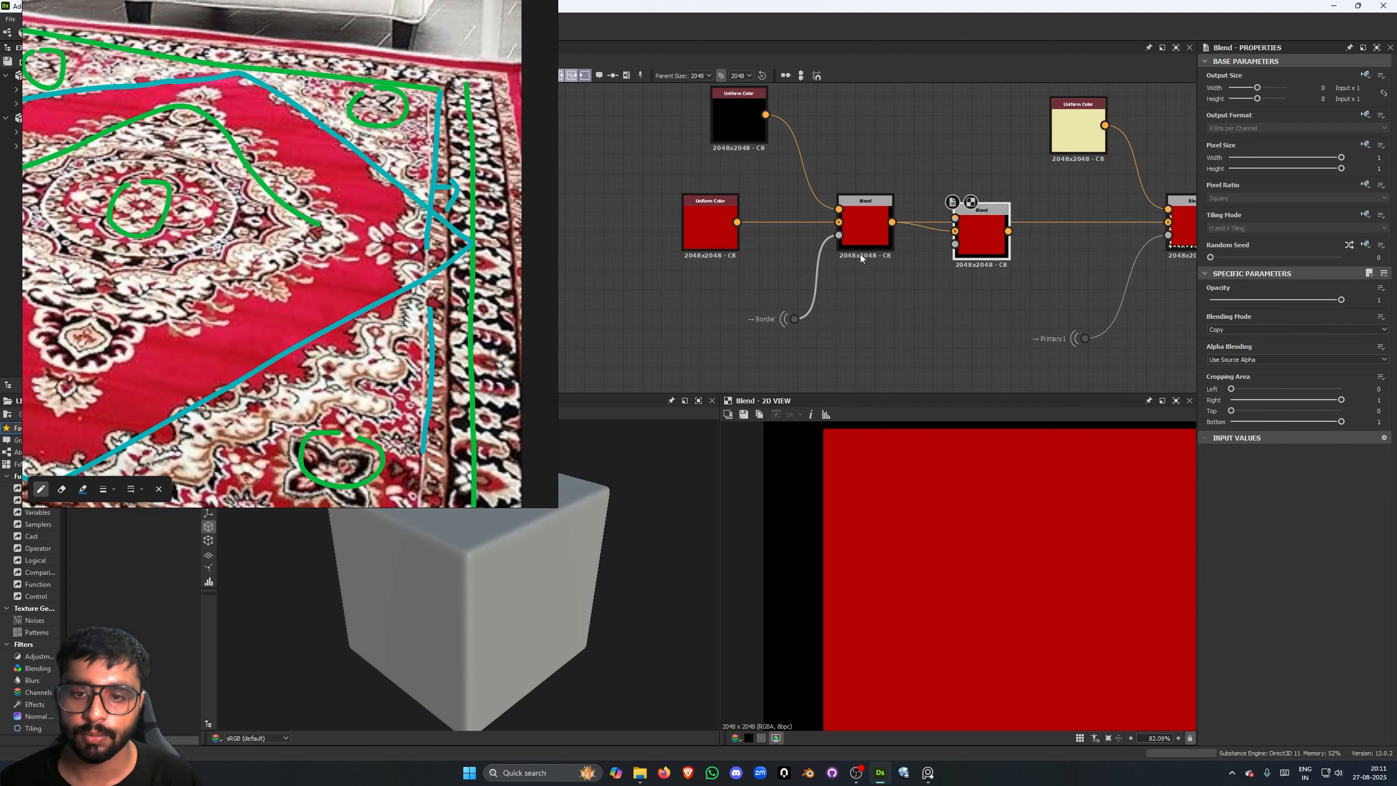
- Branch an Edge Detect node off the Border portal
click(802, 320)
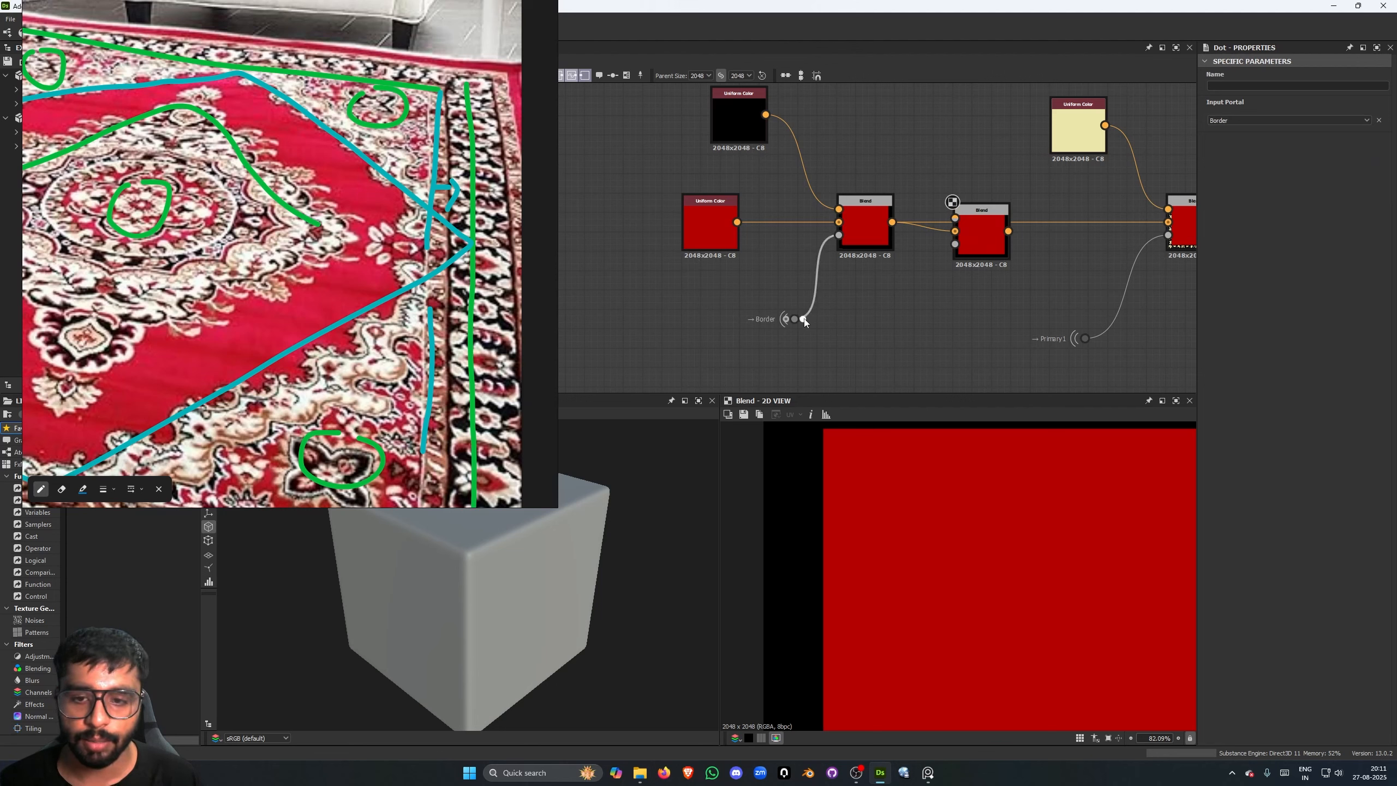
drag(803, 319, 883, 313)
text(EDG)
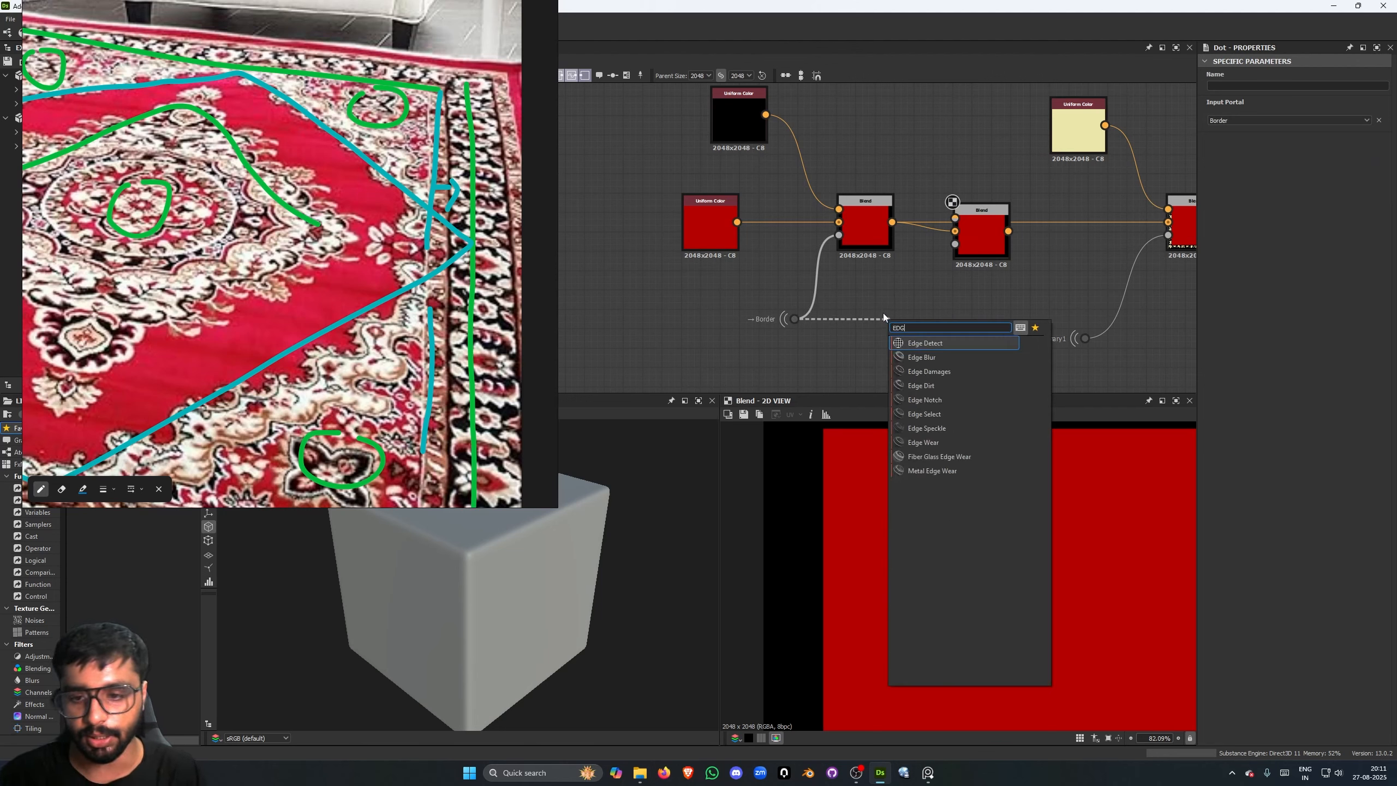
key(Return)
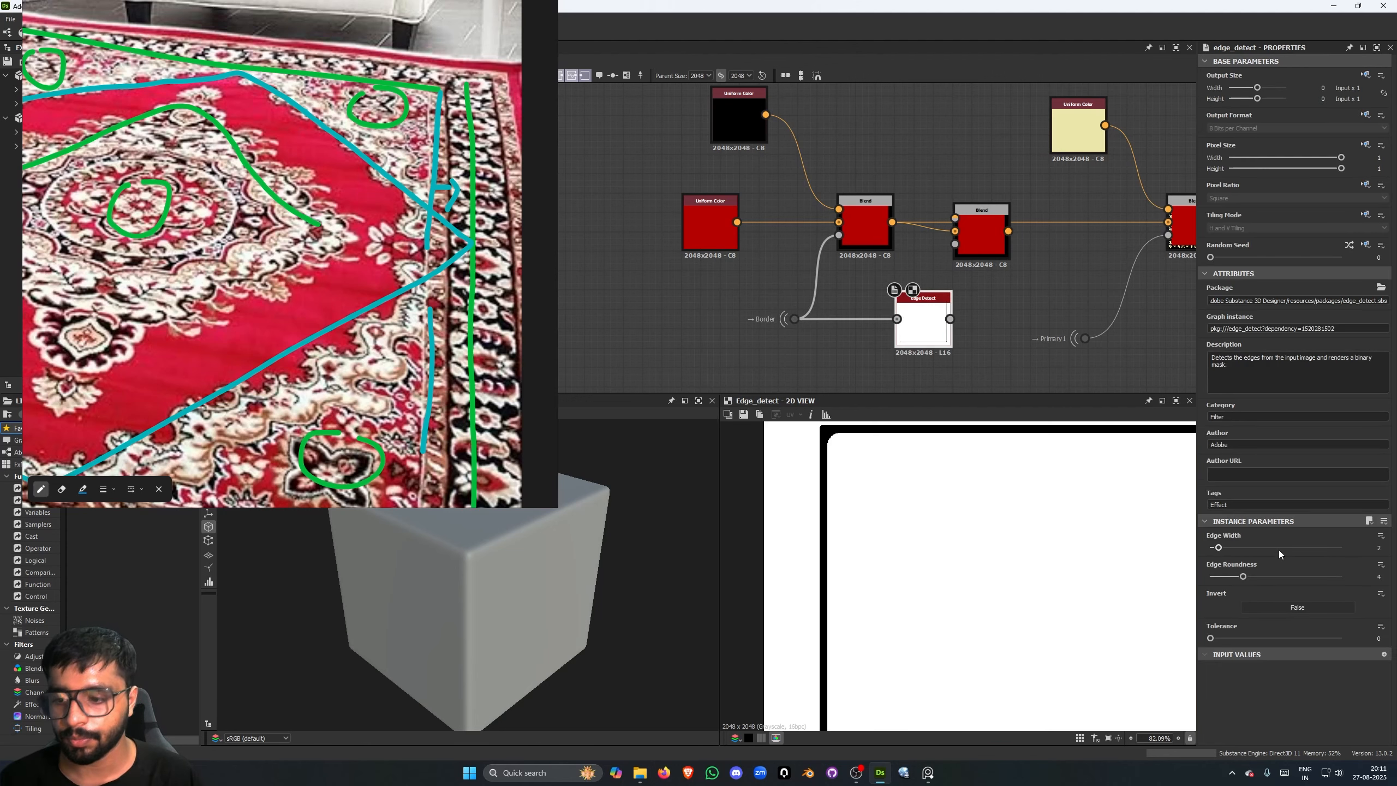
- Set the Edge Detect's Edge Roundness to 0 and Invert to True, and wire it into the middle Blend's opacity
drag(1244, 576, 1210, 576)
click(1298, 607)
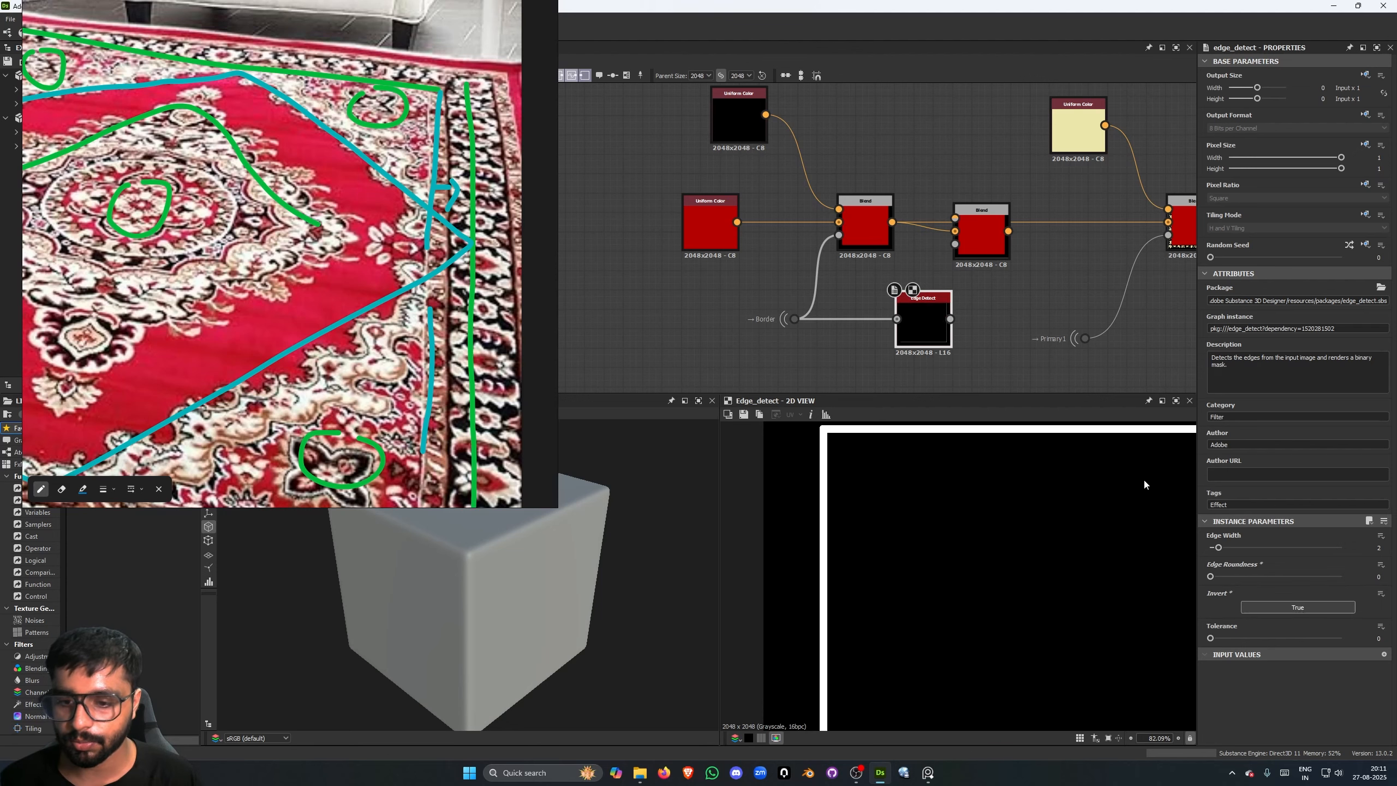
drag(950, 318, 955, 244)
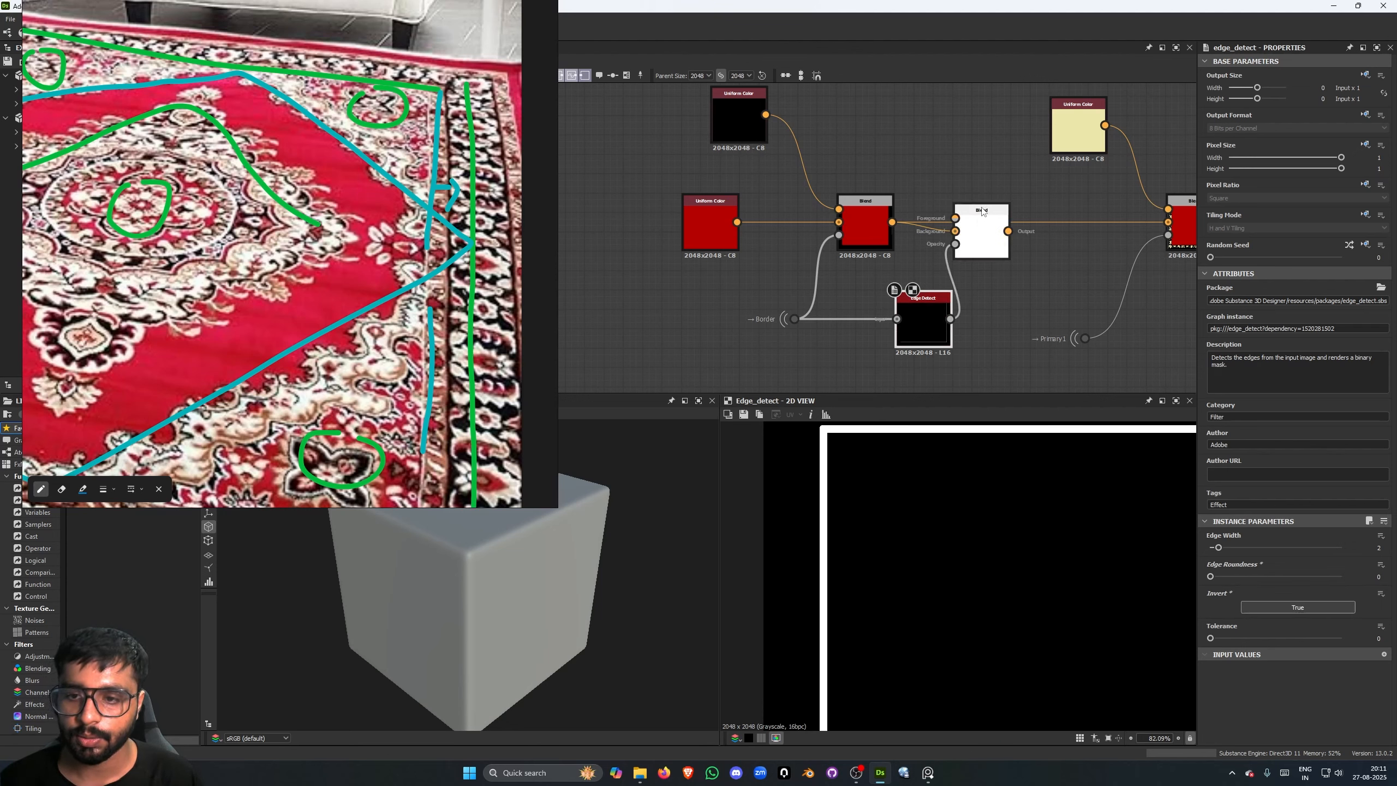
- Duplicate the black Uniform Color, wire the copy into the middle Blend's foreground and preview that Blend
click(733, 127)
key(ctrl+d)
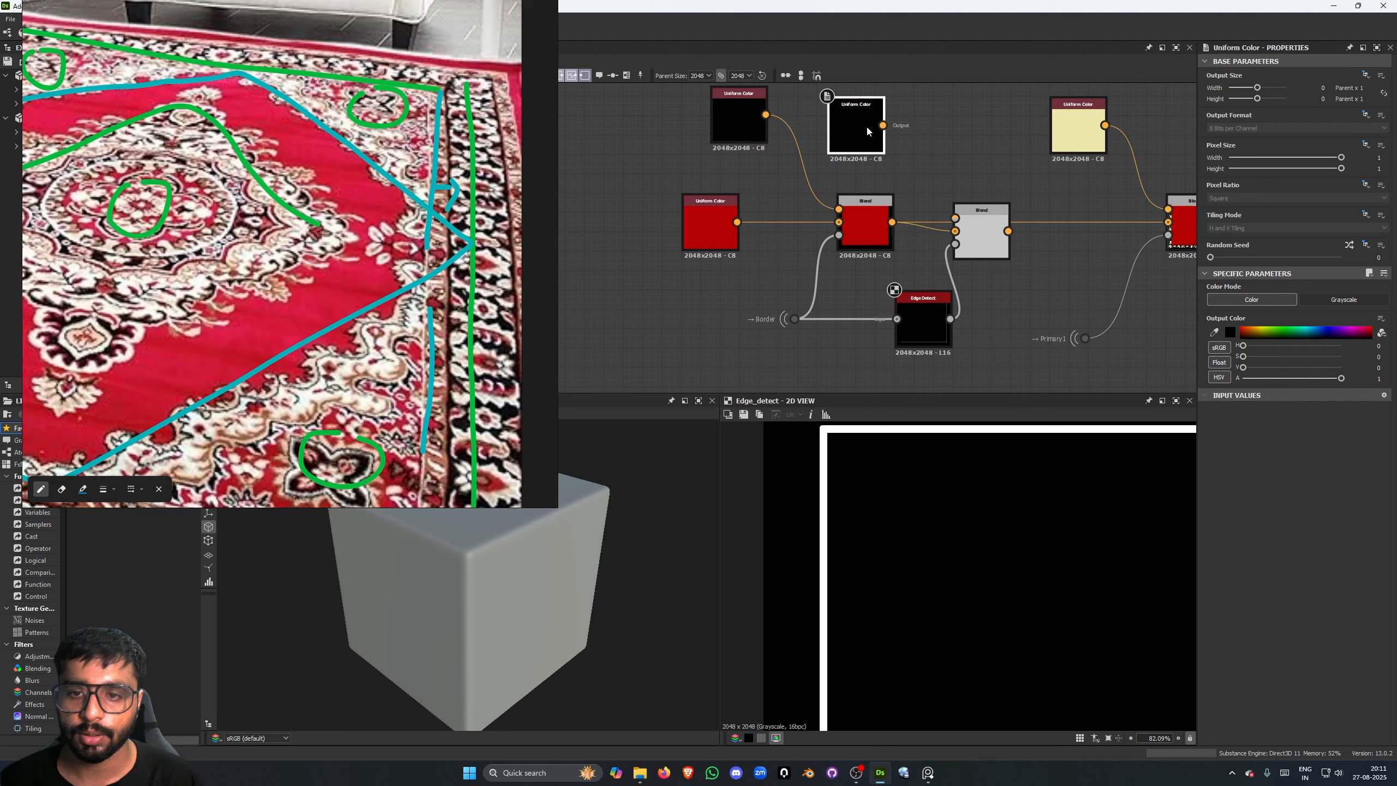
click(866, 131)
drag(883, 125, 955, 209)
double_click(985, 231)
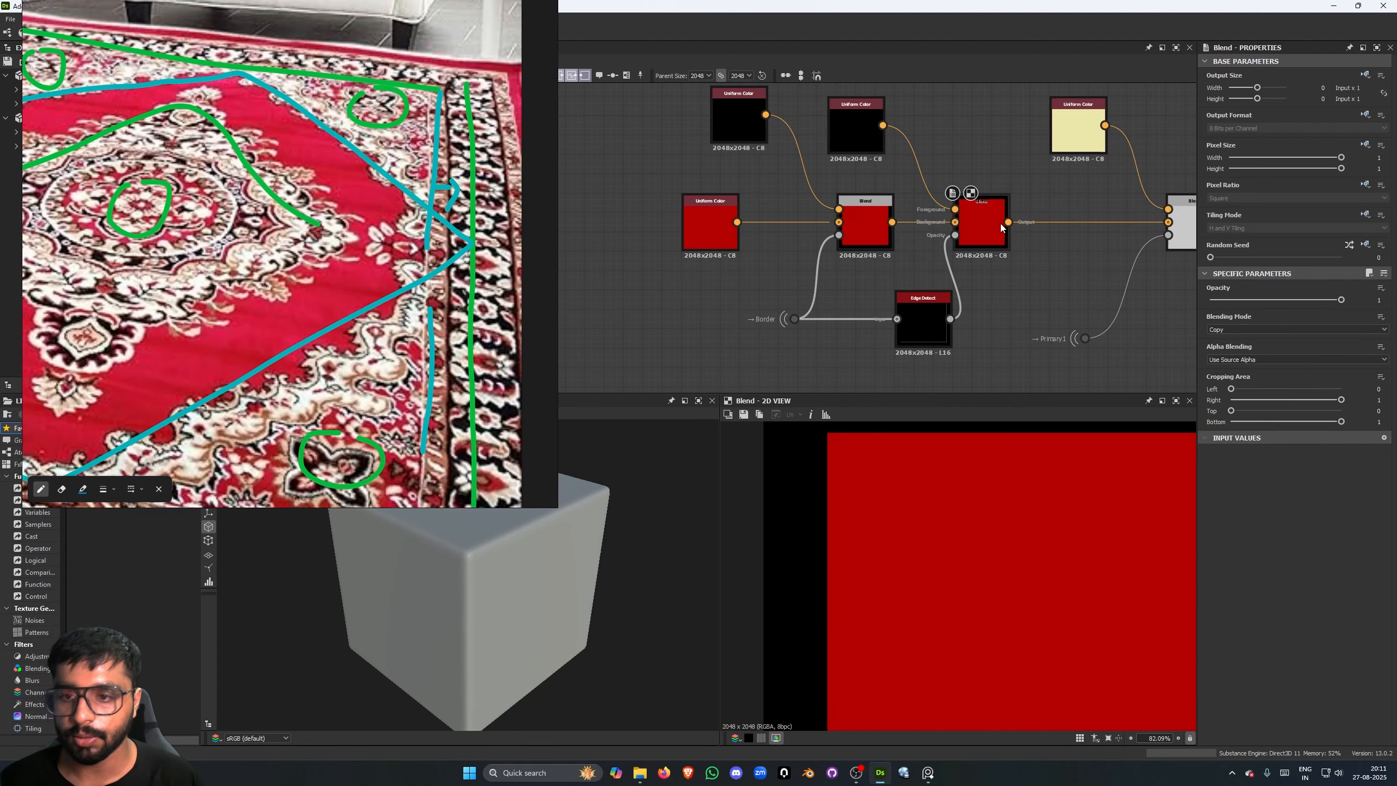
- Try bright green in the duplicated Uniform Color and preview the edge line in the middle Blend
double_click(832, 118)
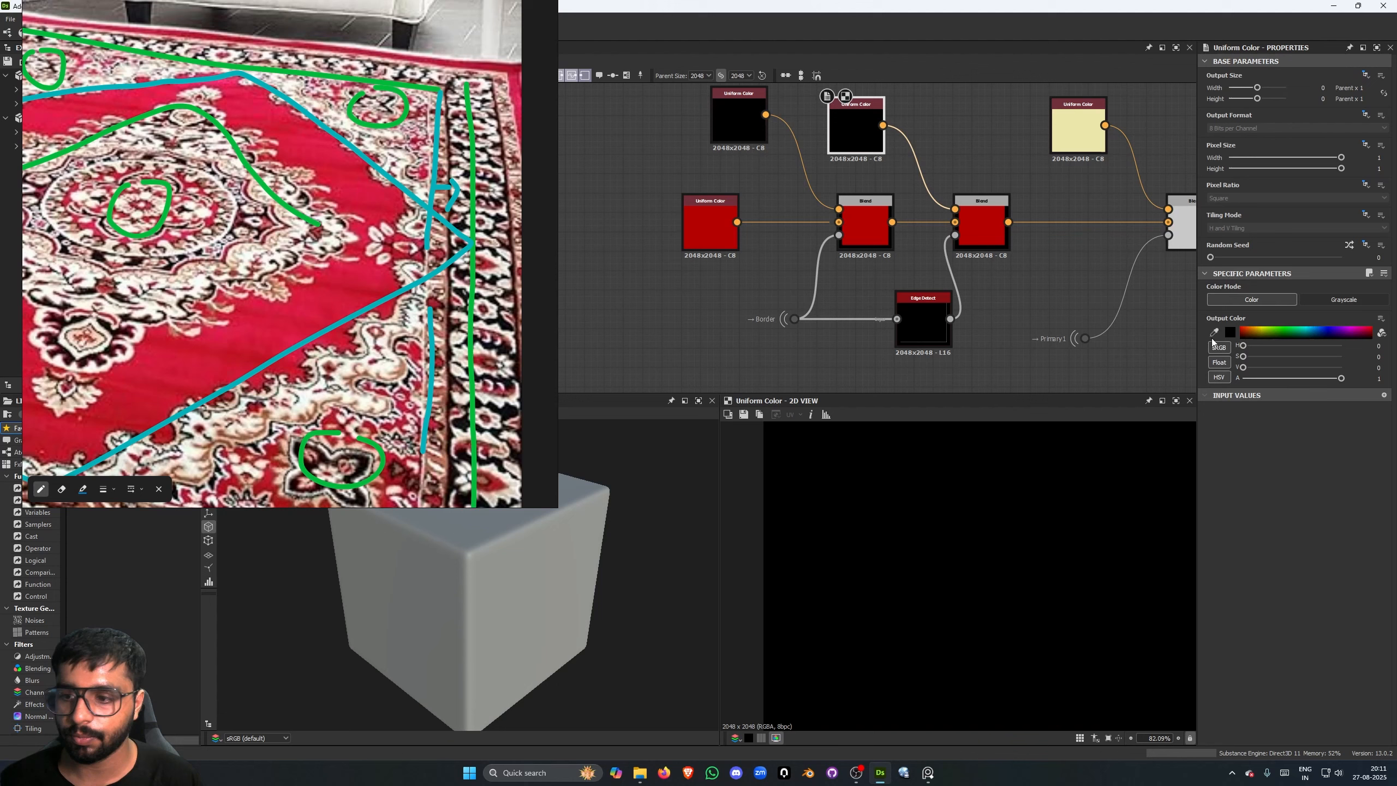
click(1279, 332)
scroll(926, 243, down, 2)
double_click(945, 245)
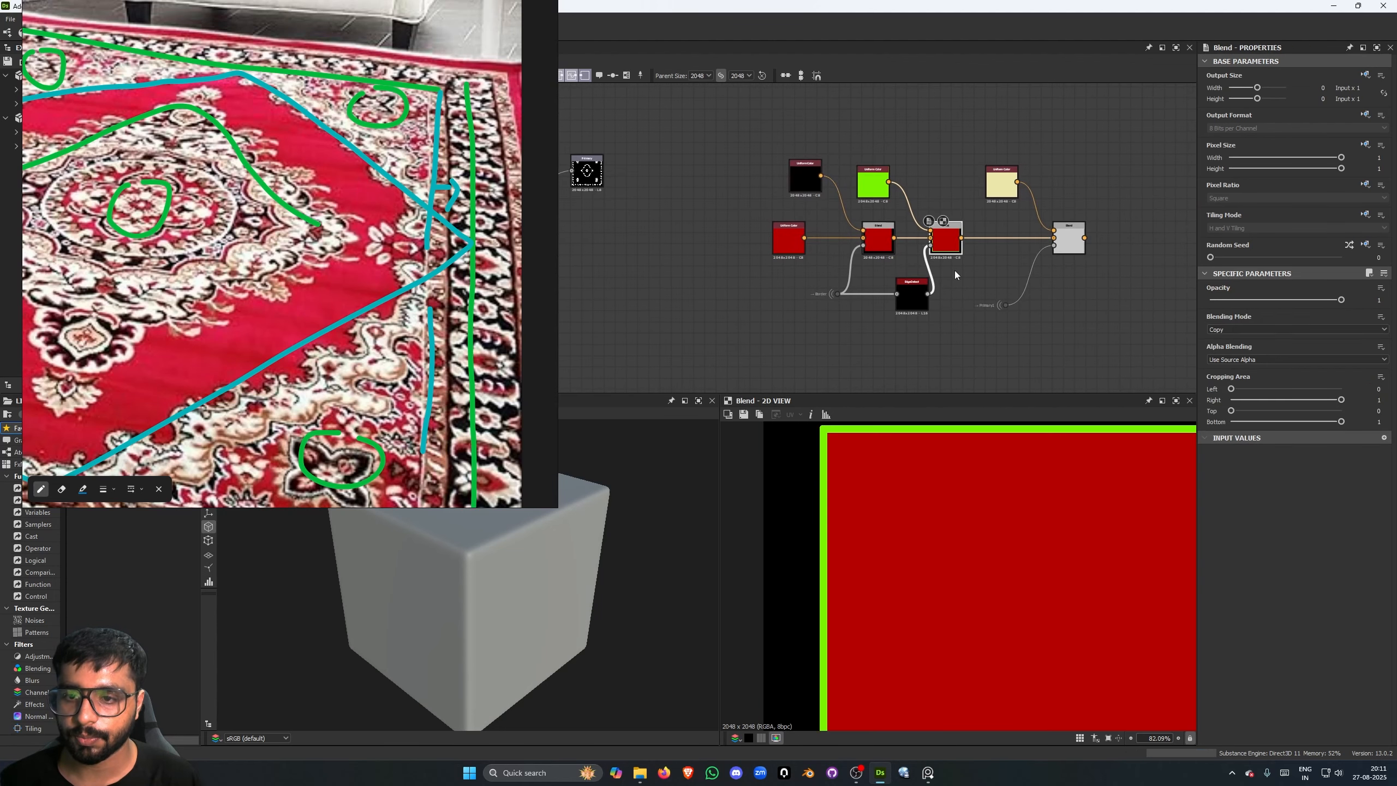
scroll(1005, 531, down, 3)
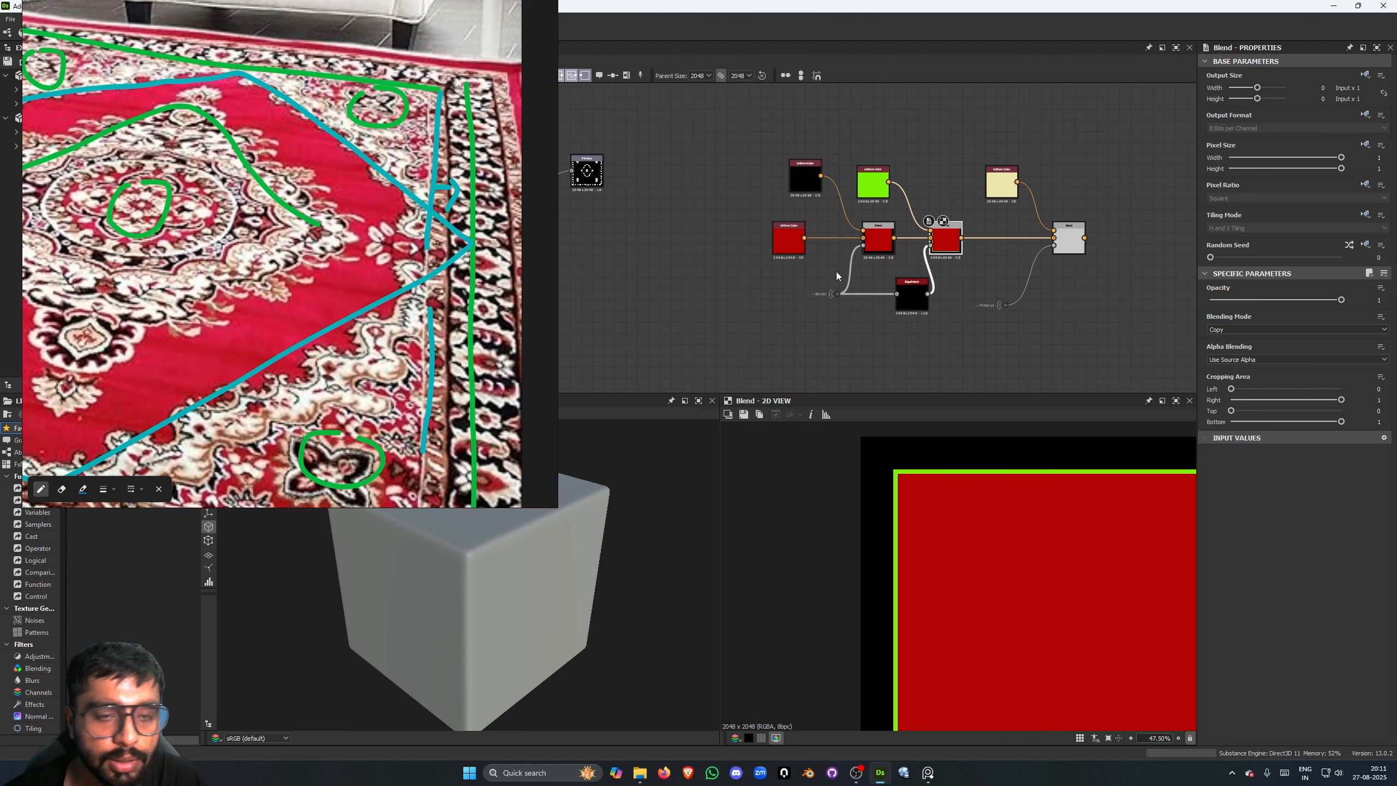
- Make the edge line's Uniform Color orange and inspect the frame in the final Blend's output
click(877, 189)
drag(1263, 327, 1249, 328)
click(1069, 238)
scroll(1050, 518, down, 3)
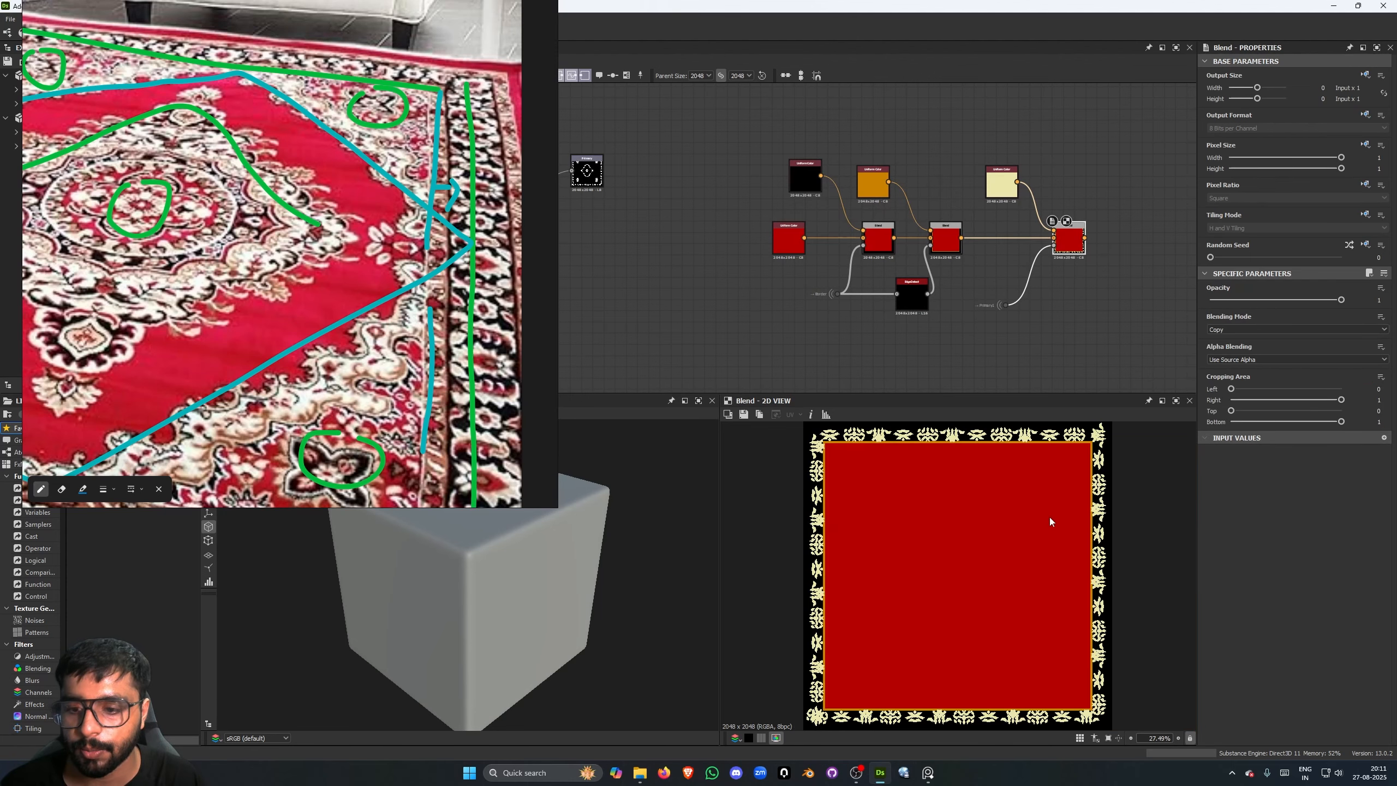
scroll(1100, 525, up, 3)
scroll(1096, 520, up, 3)
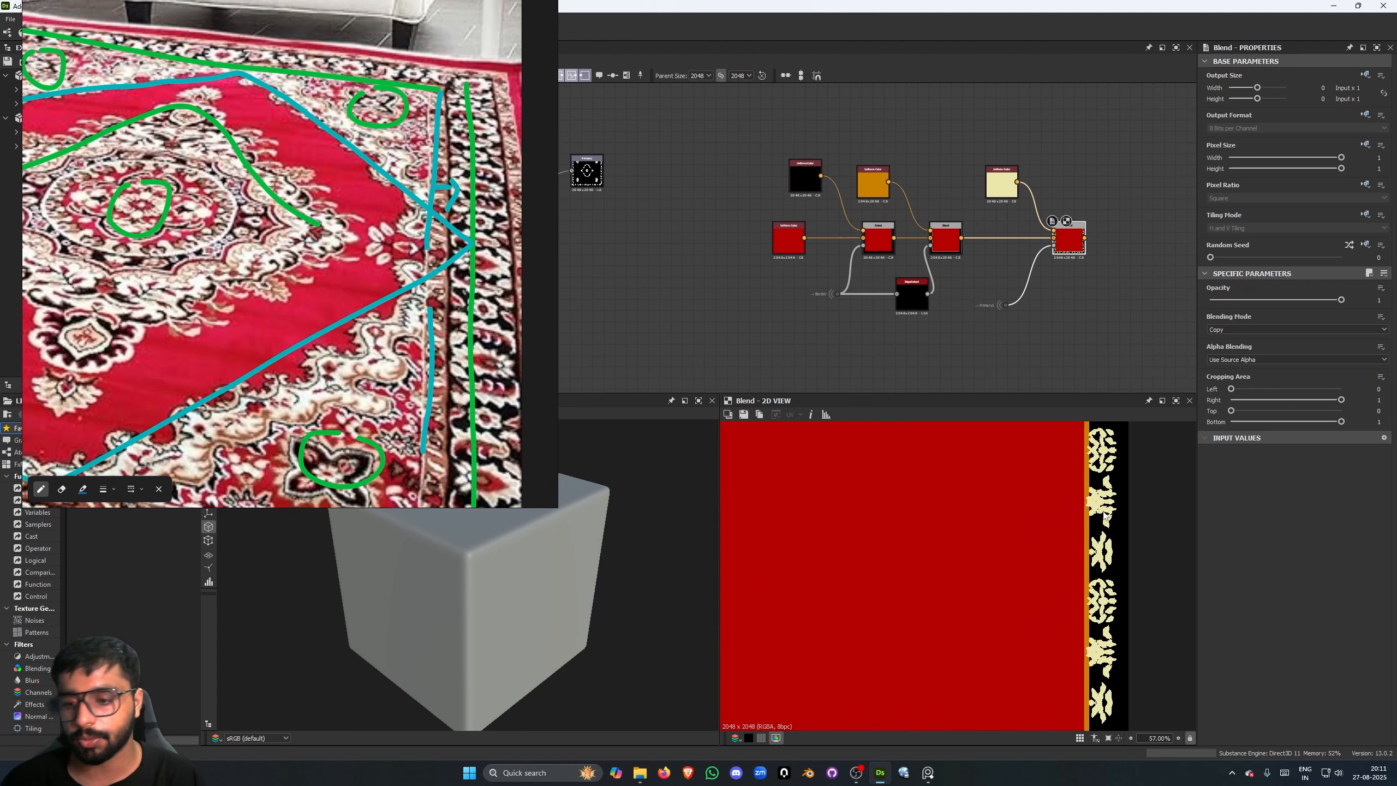
key(f)
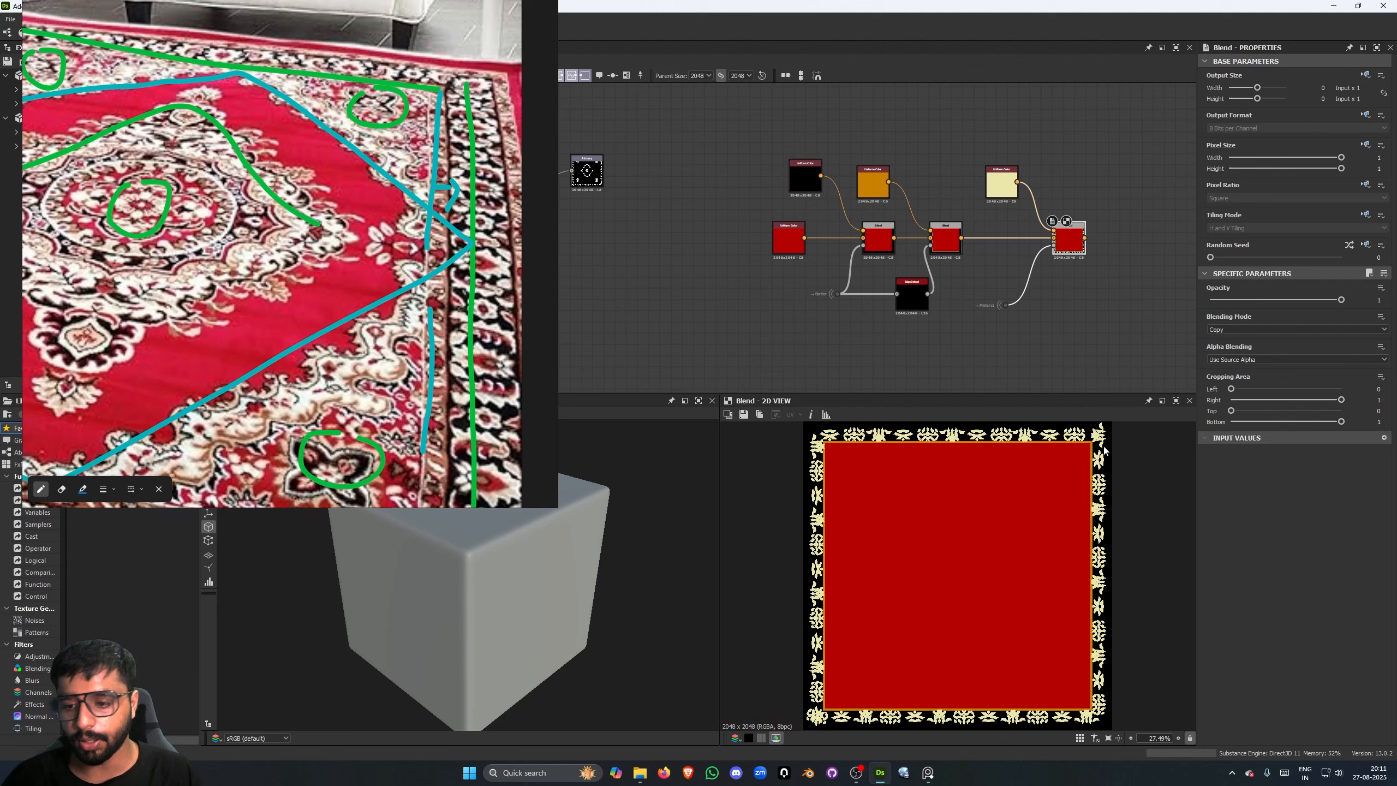
- Add another Blend after the cream pattern Blend and wire that pattern Blend's output into its background
scroll(1061, 332, down, 3)
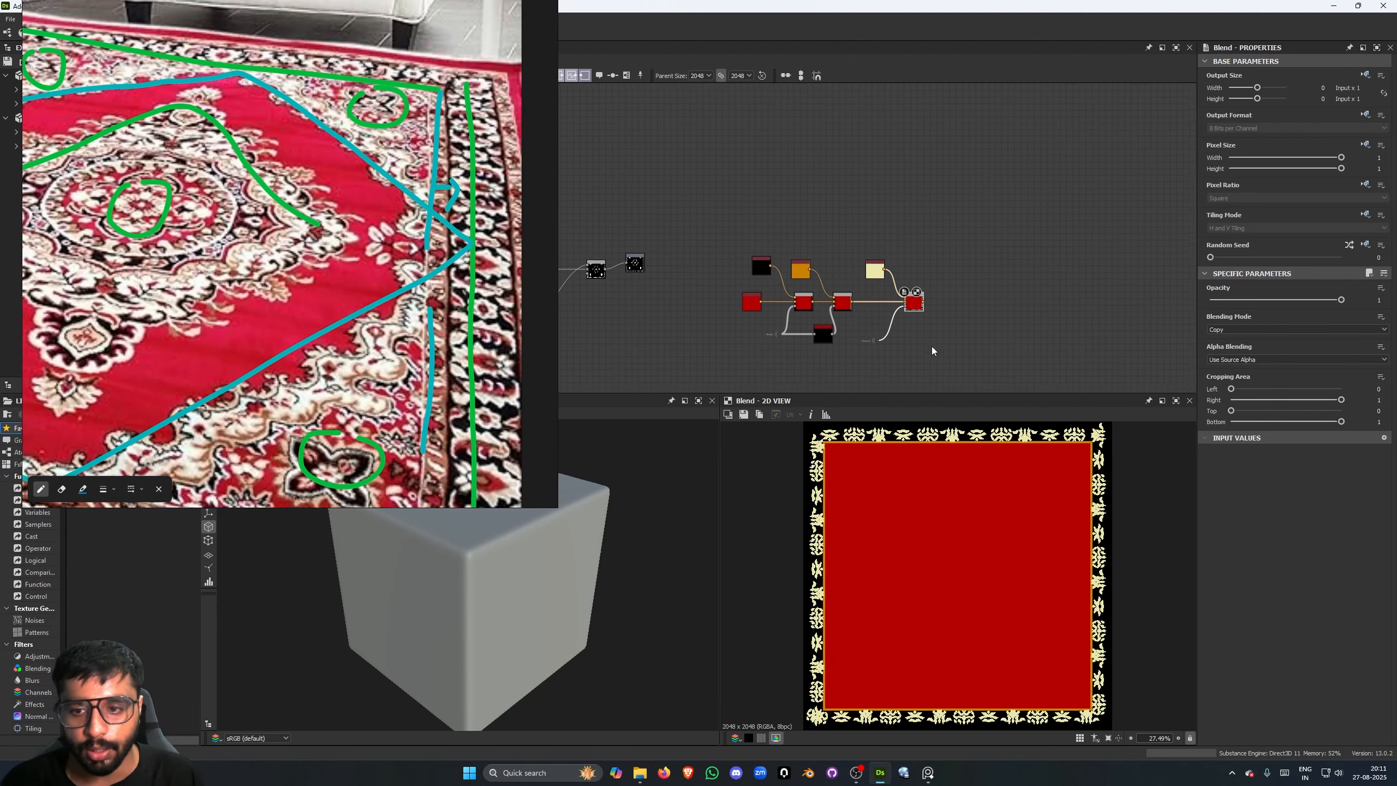
scroll(976, 294, up, 4)
key(space)
text(blend)
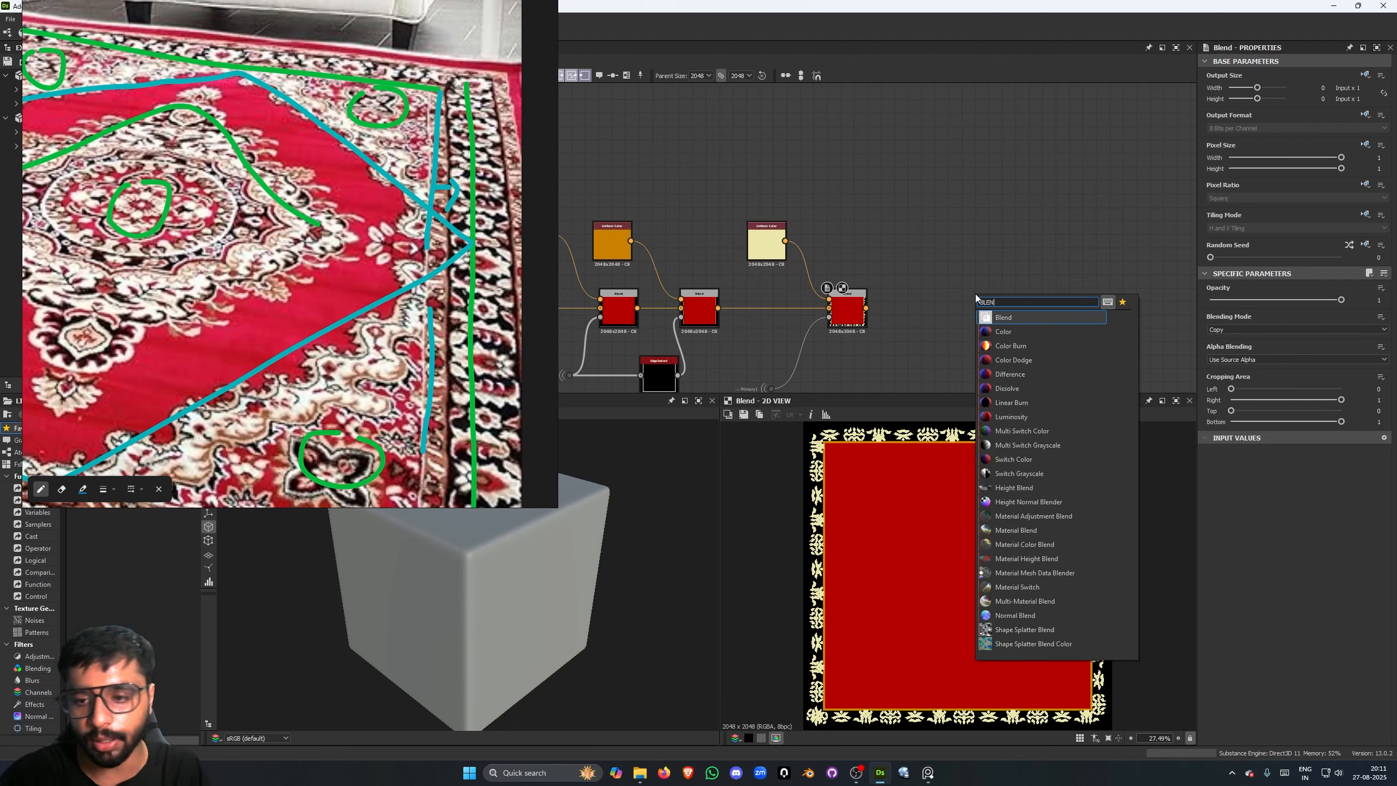
key(Return)
scroll(958, 304, up, 3)
drag(797, 311, 995, 329)
scroll(947, 330, down, 3)
scroll(850, 259, up, 3)
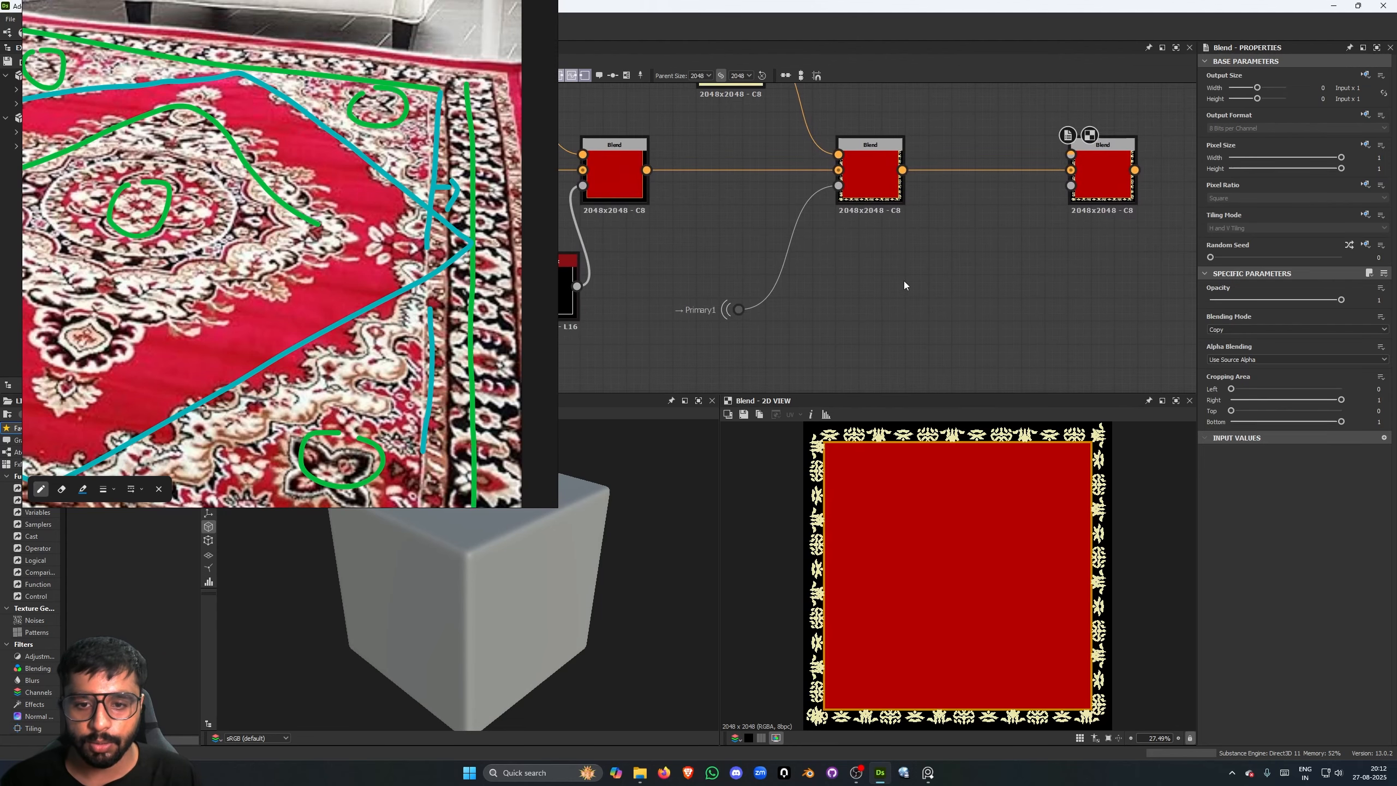
- Add a dot node with Primary2 as its input portal, wire it into the last Blend's opacity and preview that Blend
key(space)
text(dot)
key(Return)
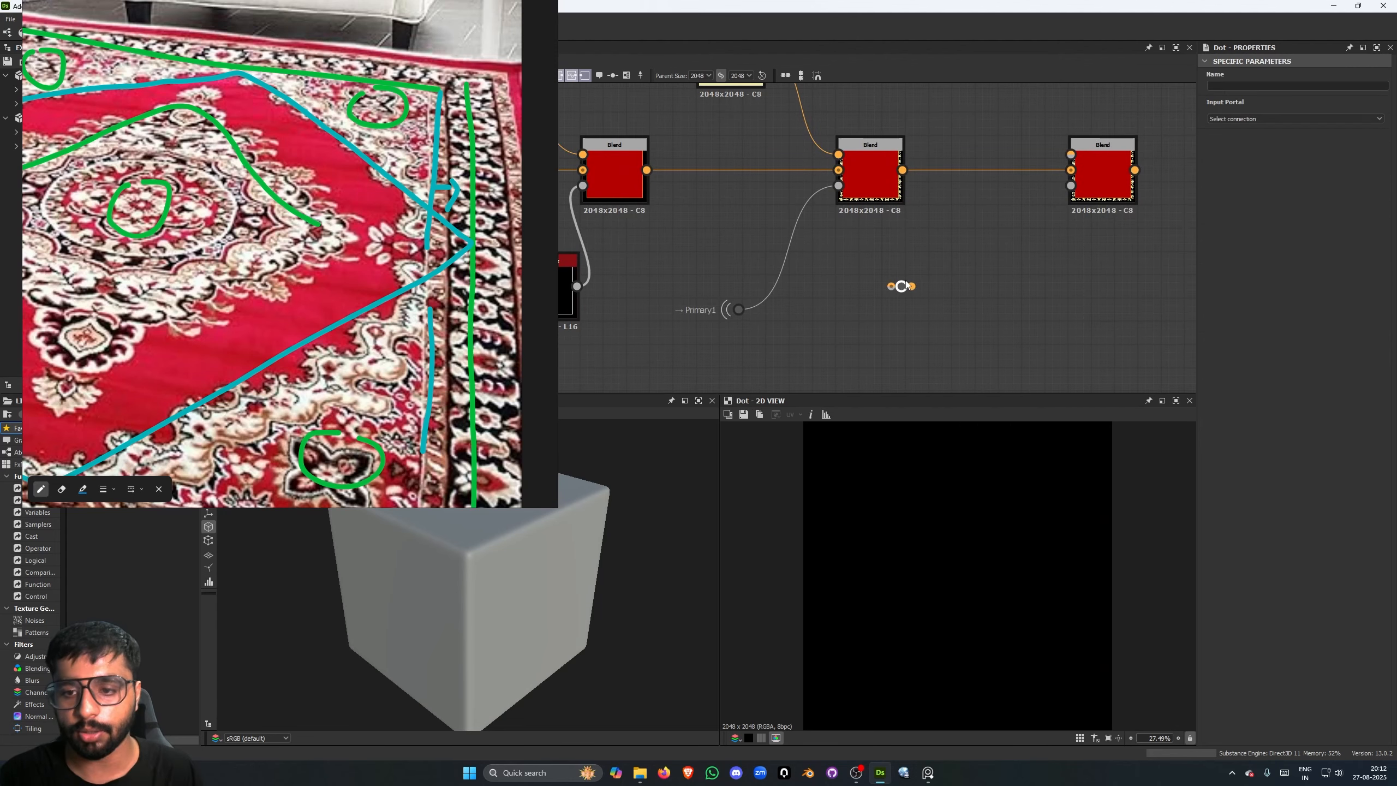
click(1275, 119)
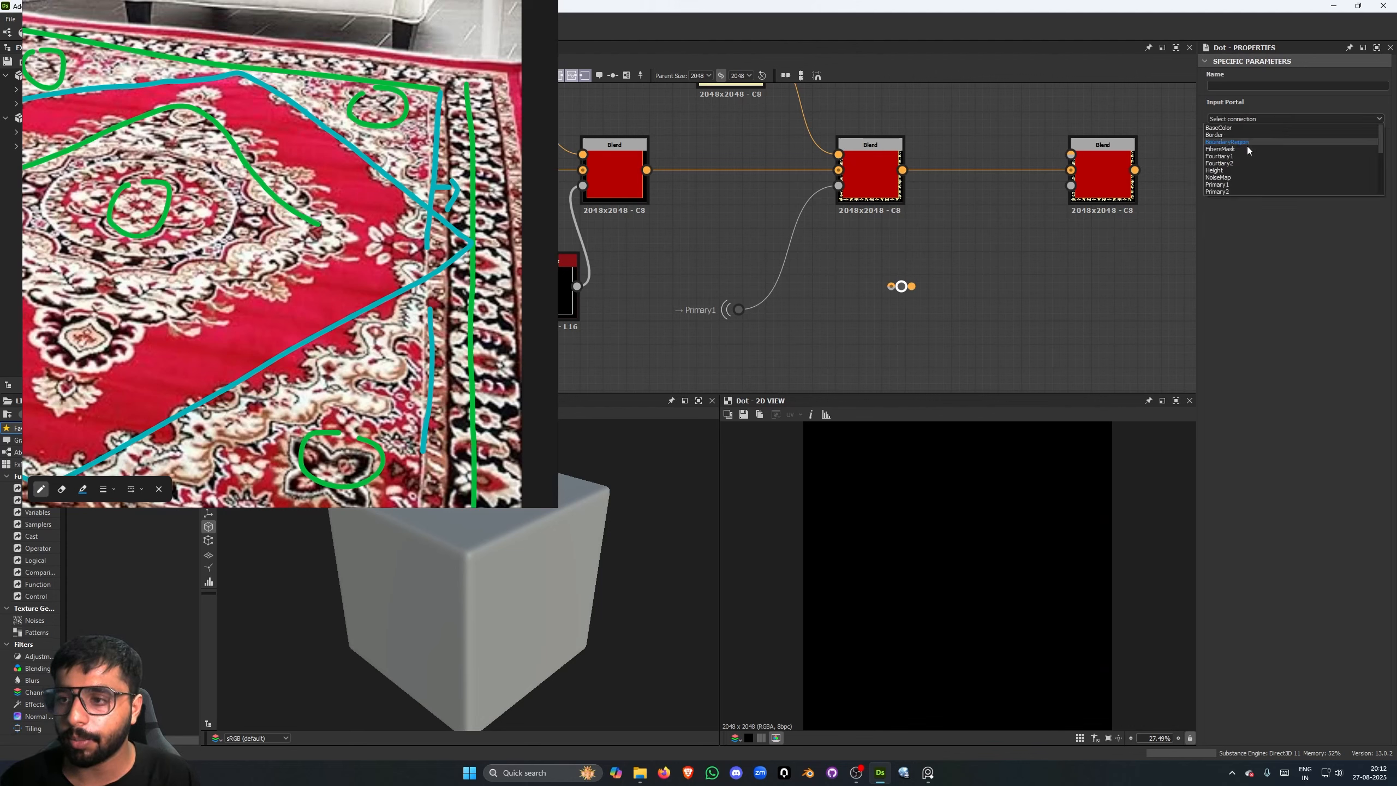
click(1231, 170)
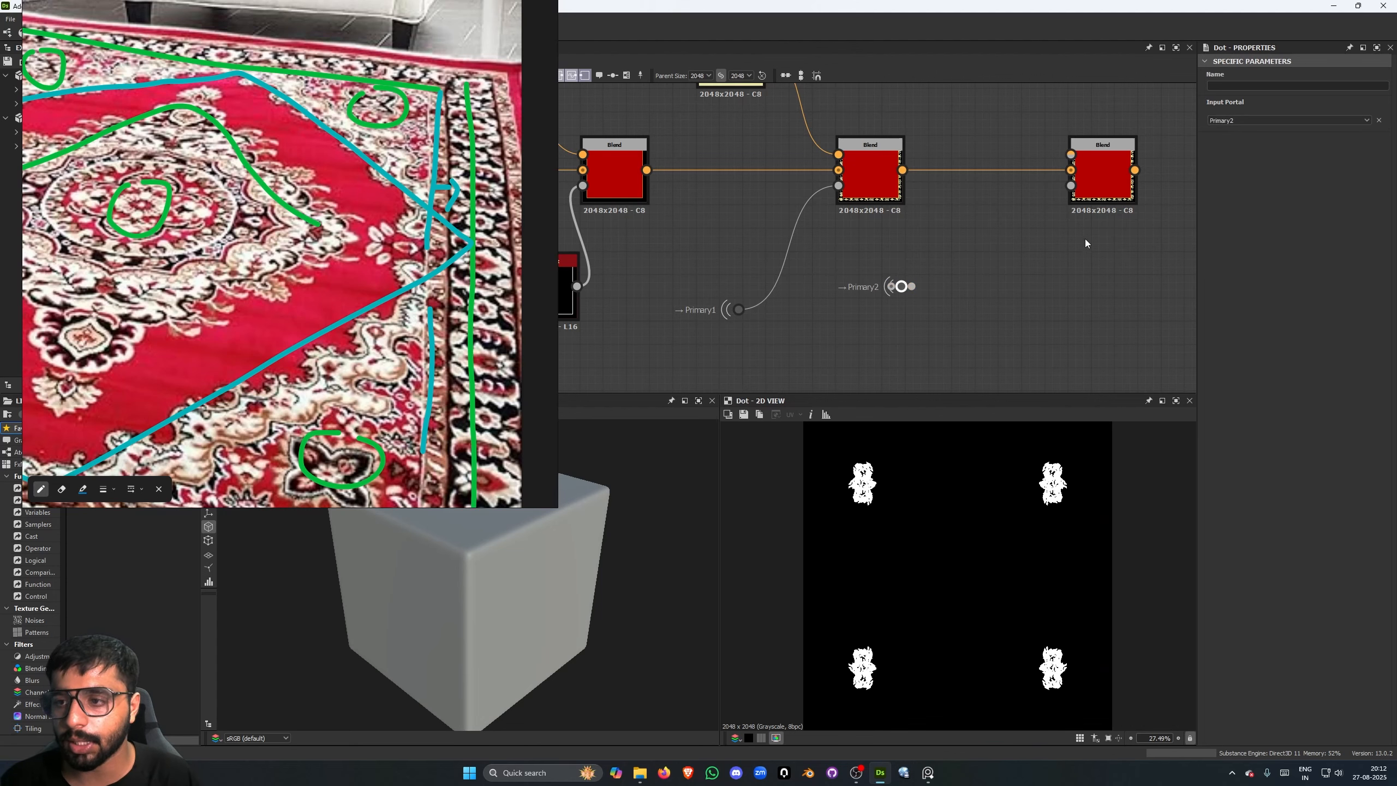
drag(903, 288, 965, 319)
drag(973, 318, 1070, 186)
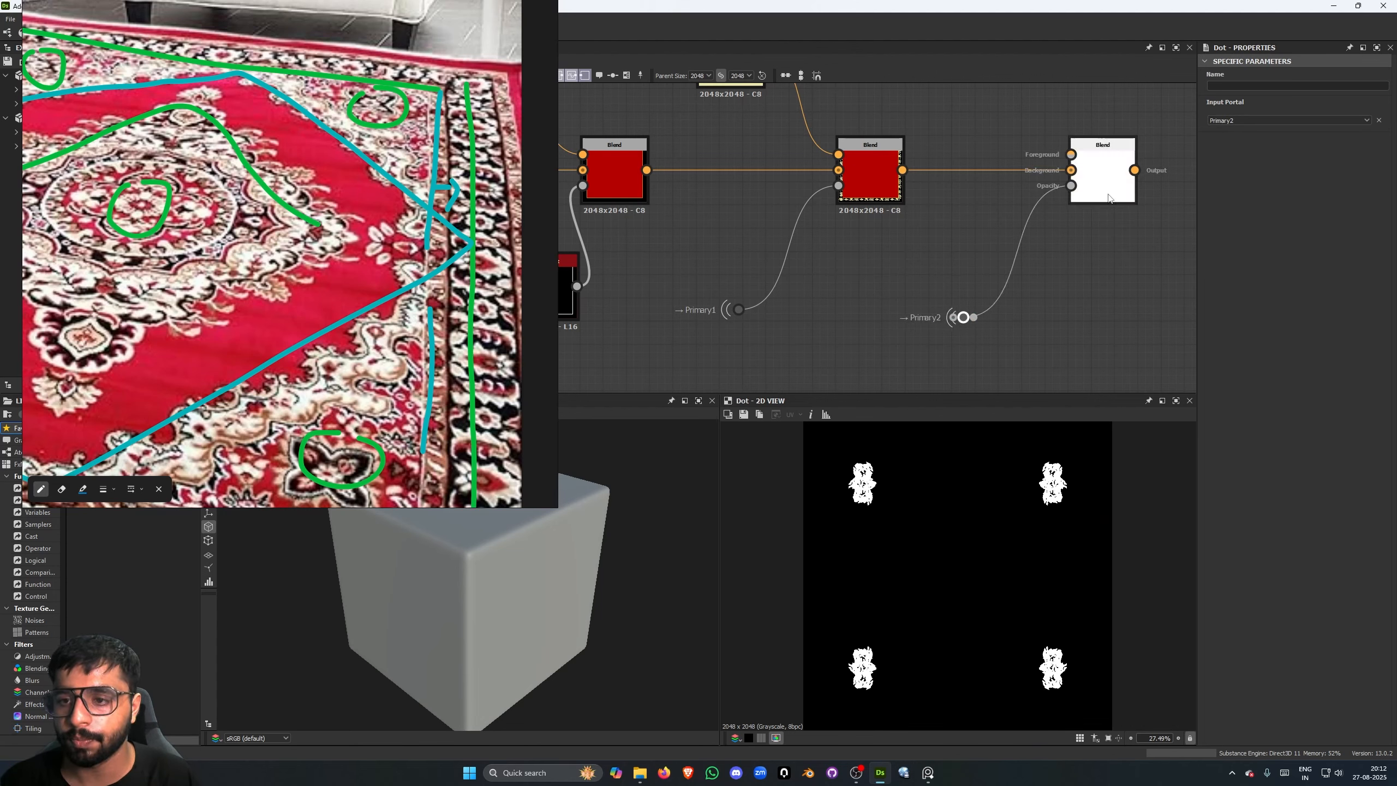
double_click(1101, 179)
- Duplicate the cream Uniform Color and wire the copy into the last Blend's foreground to color the corner motifs
scroll(1098, 251, down, 2)
click(790, 157)
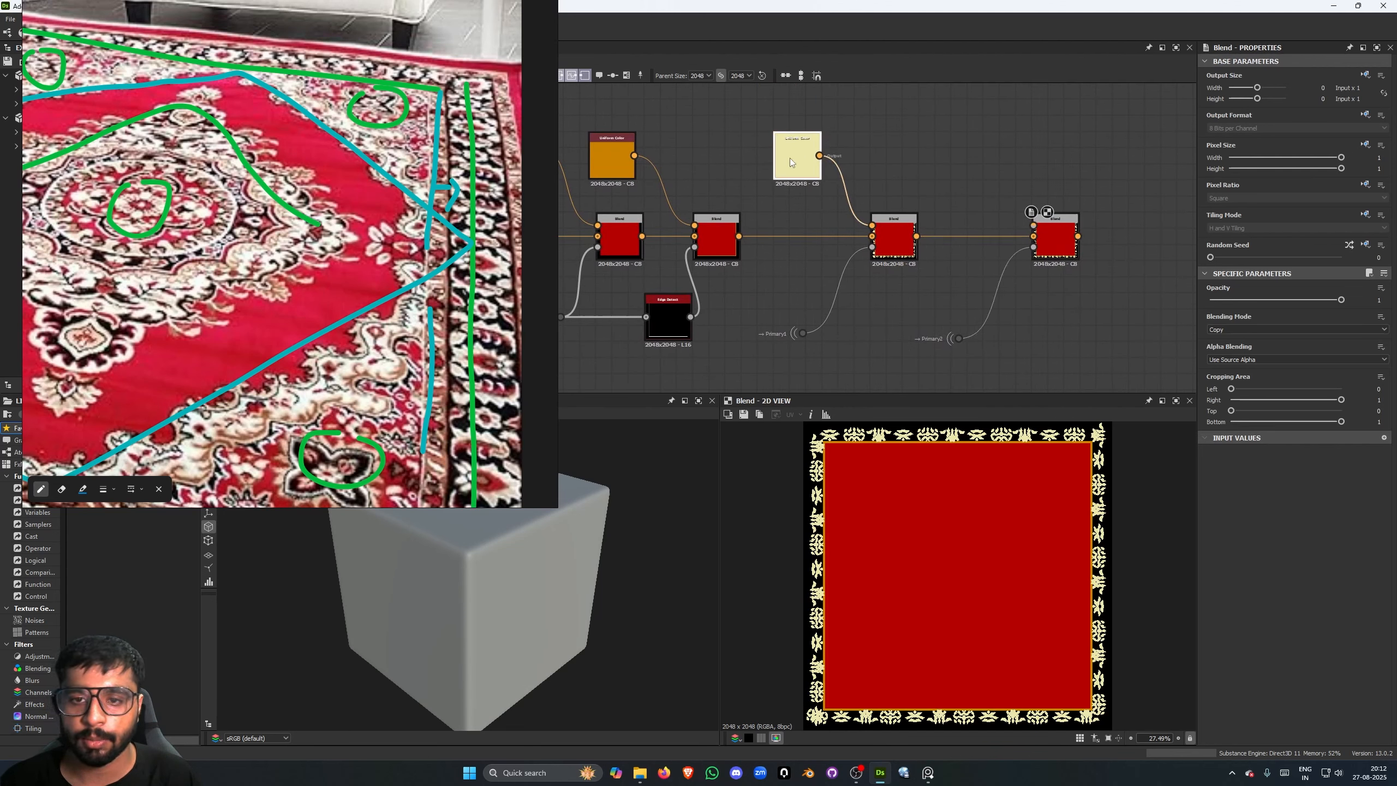
key(ctrl+d)
click(954, 153)
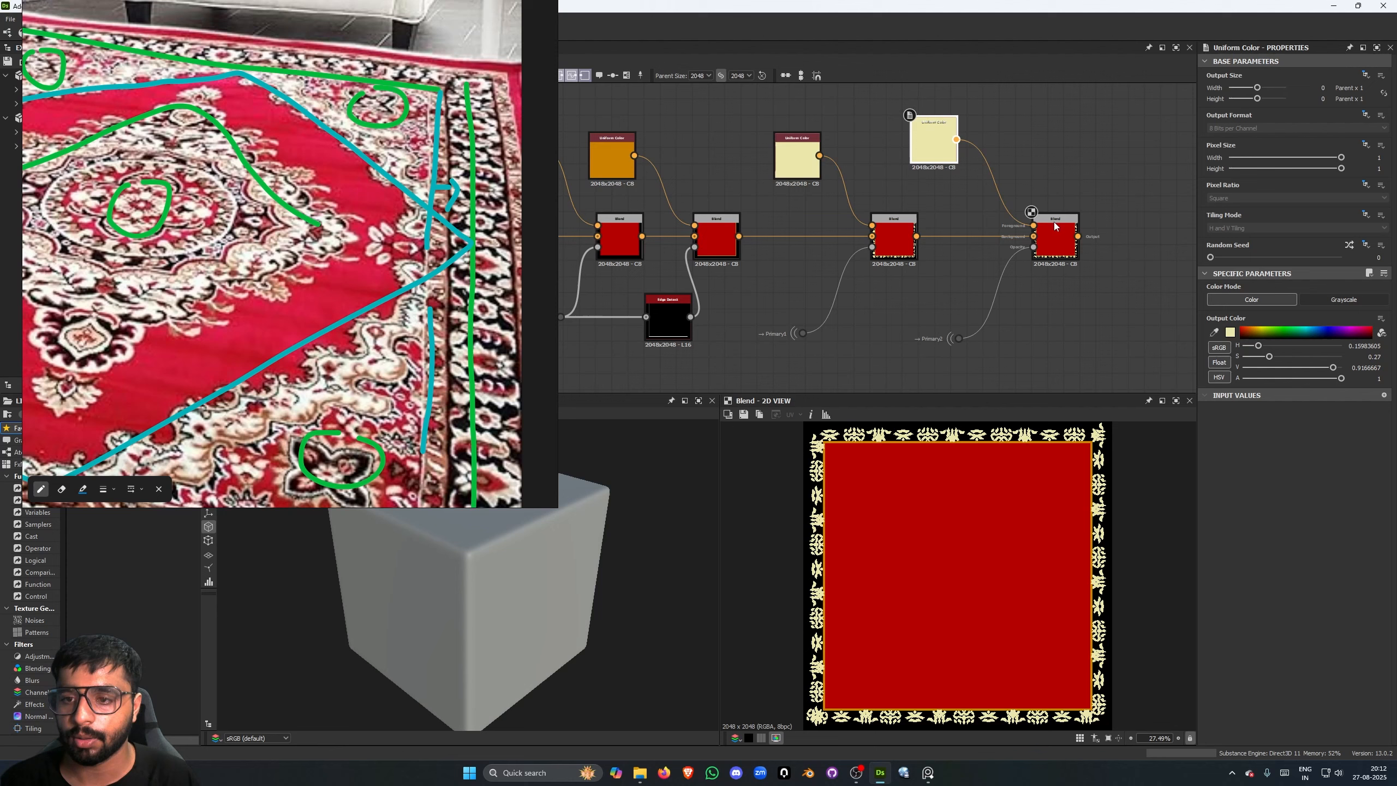
scroll(1048, 500, up, 1)
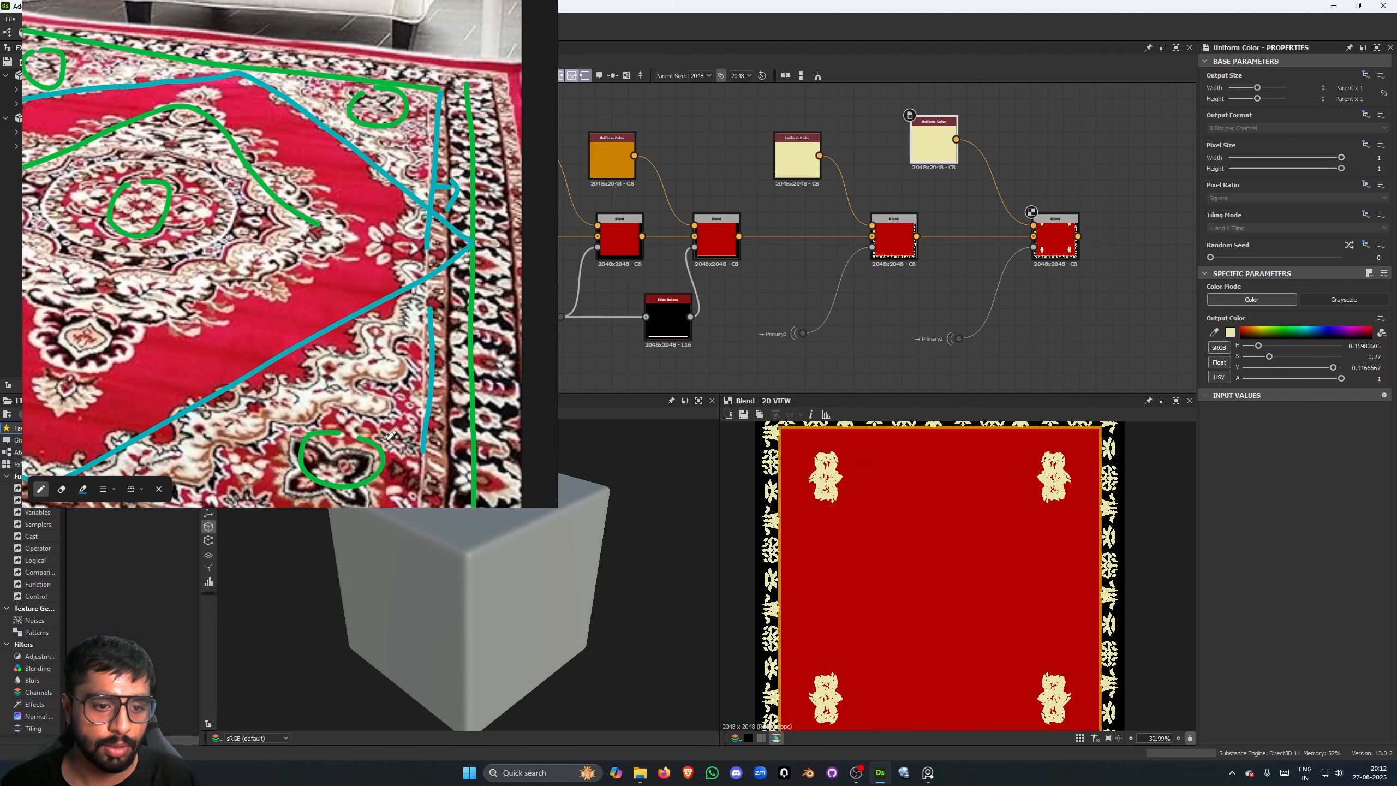
- Change the corner motifs' Uniform Color to very dark brown, with saturation 1 and value 0.125
scroll(391, 436, down, 1)
click(1255, 337)
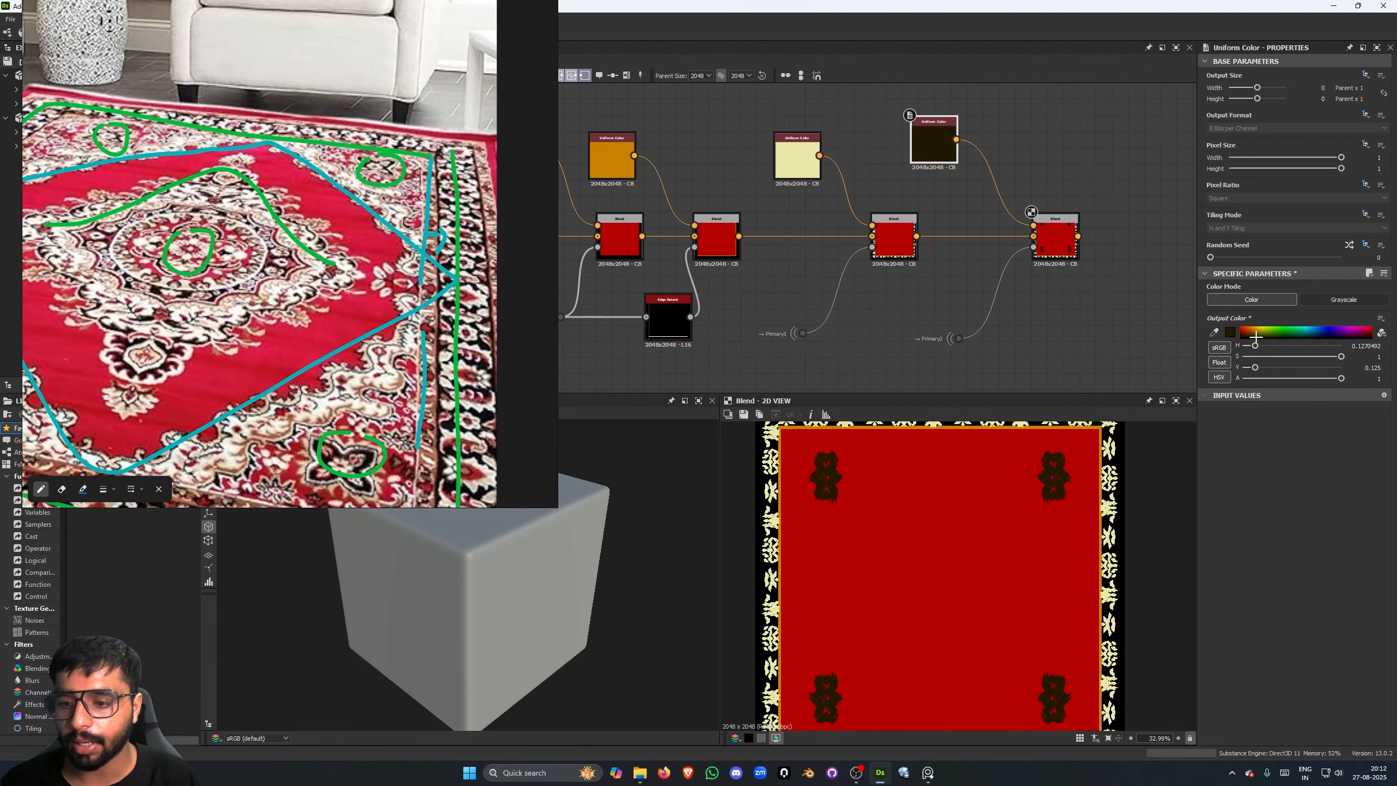
scroll(1096, 472, down, 3)
scroll(354, 342, down, 5)
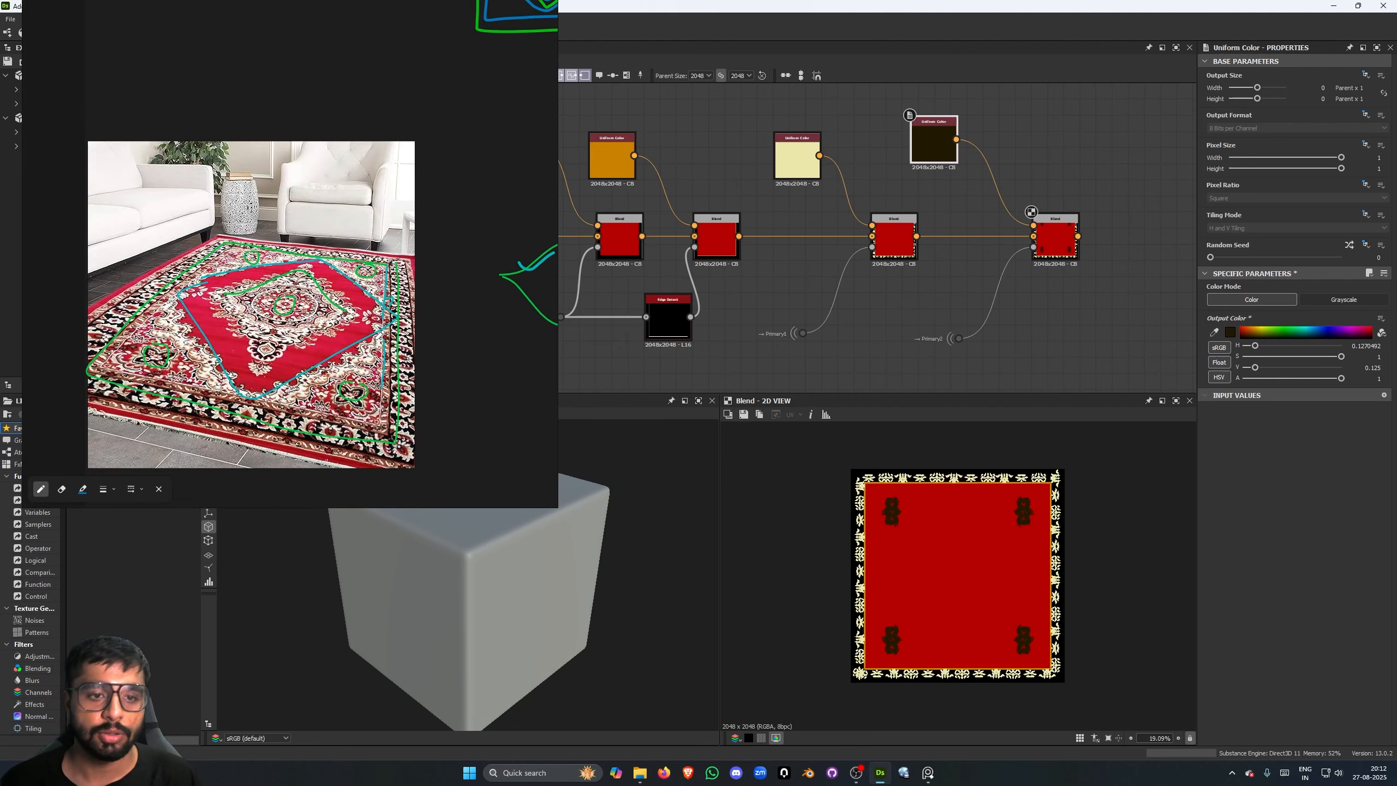
- Examine the reference carpet photo and the color node chain up to the corner motifs' Blend
middle_drag(354, 342, 401, 308)
scroll(1041, 284, up, 3)
scroll(1041, 283, down, 4)
middle_drag(1041, 284, 957, 302)
scroll(957, 302, down, 2)
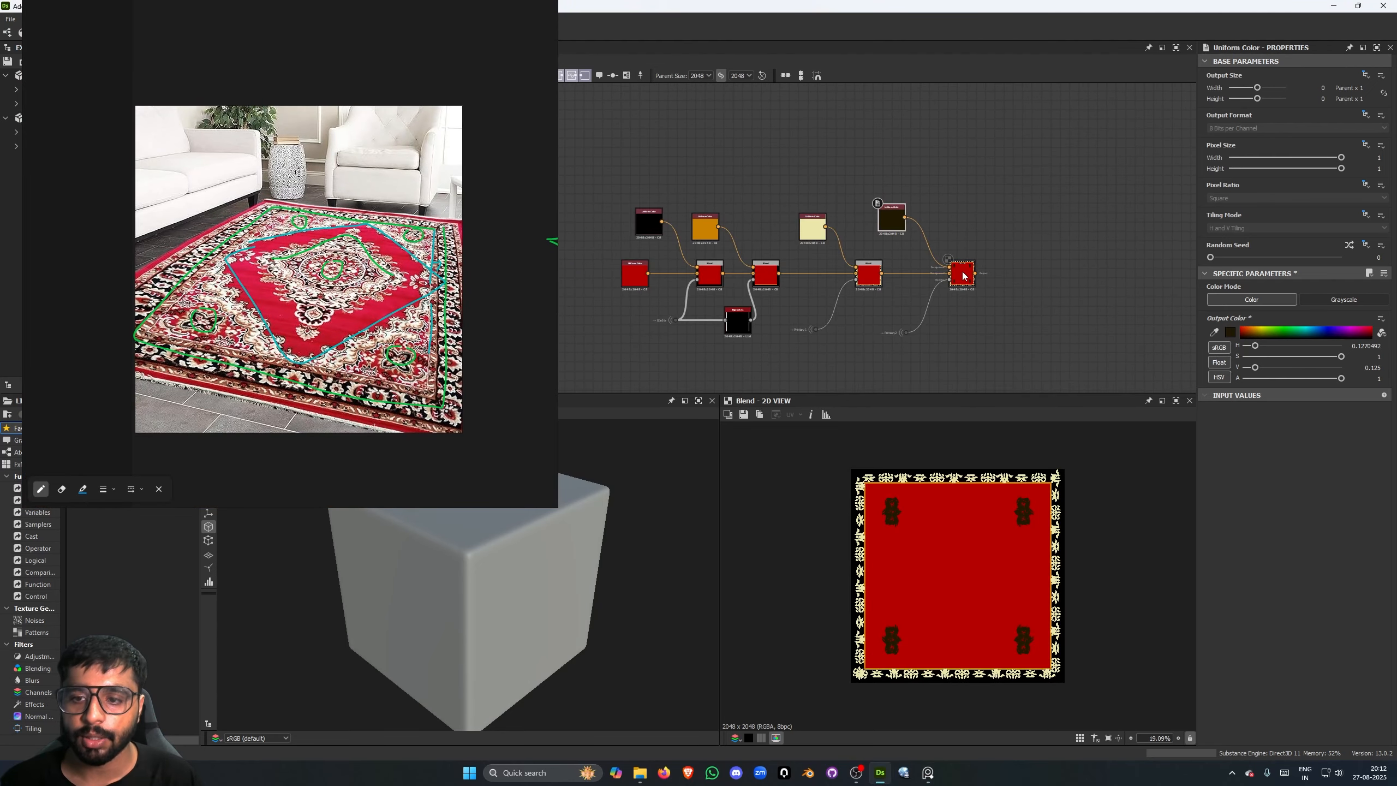
click(962, 273)
click(801, 172)
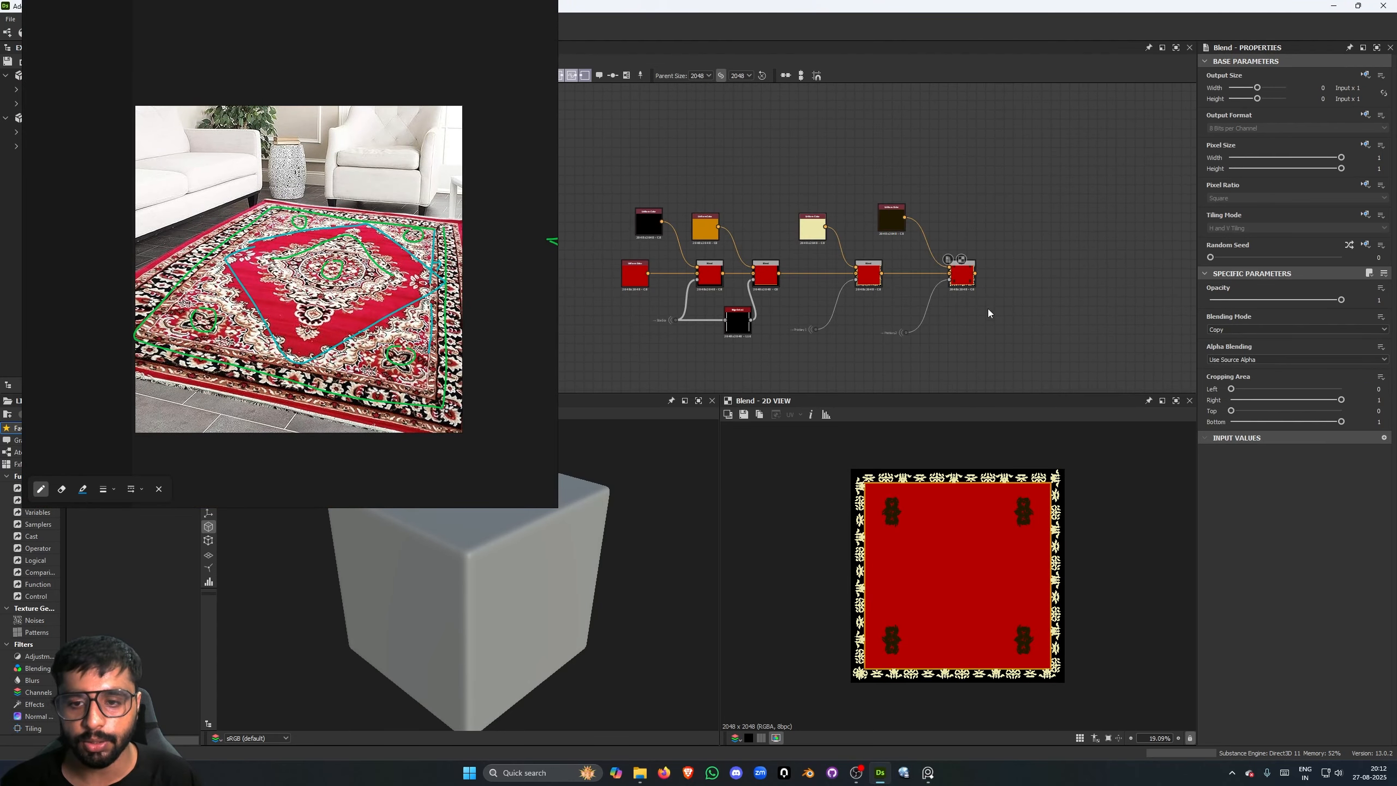
middle_drag(988, 308, 971, 307)
scroll(1066, 293, up, 5)
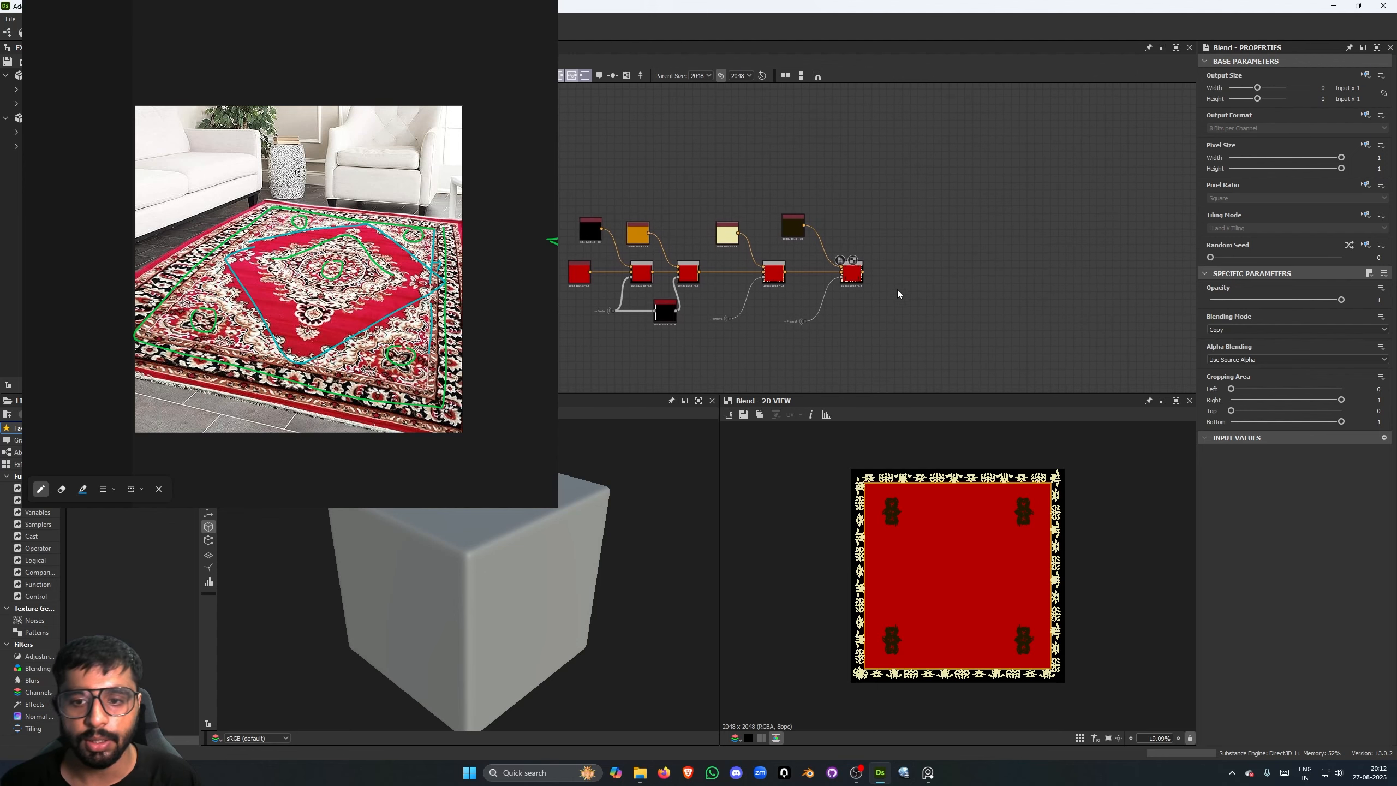
scroll(722, 325, down, 3)
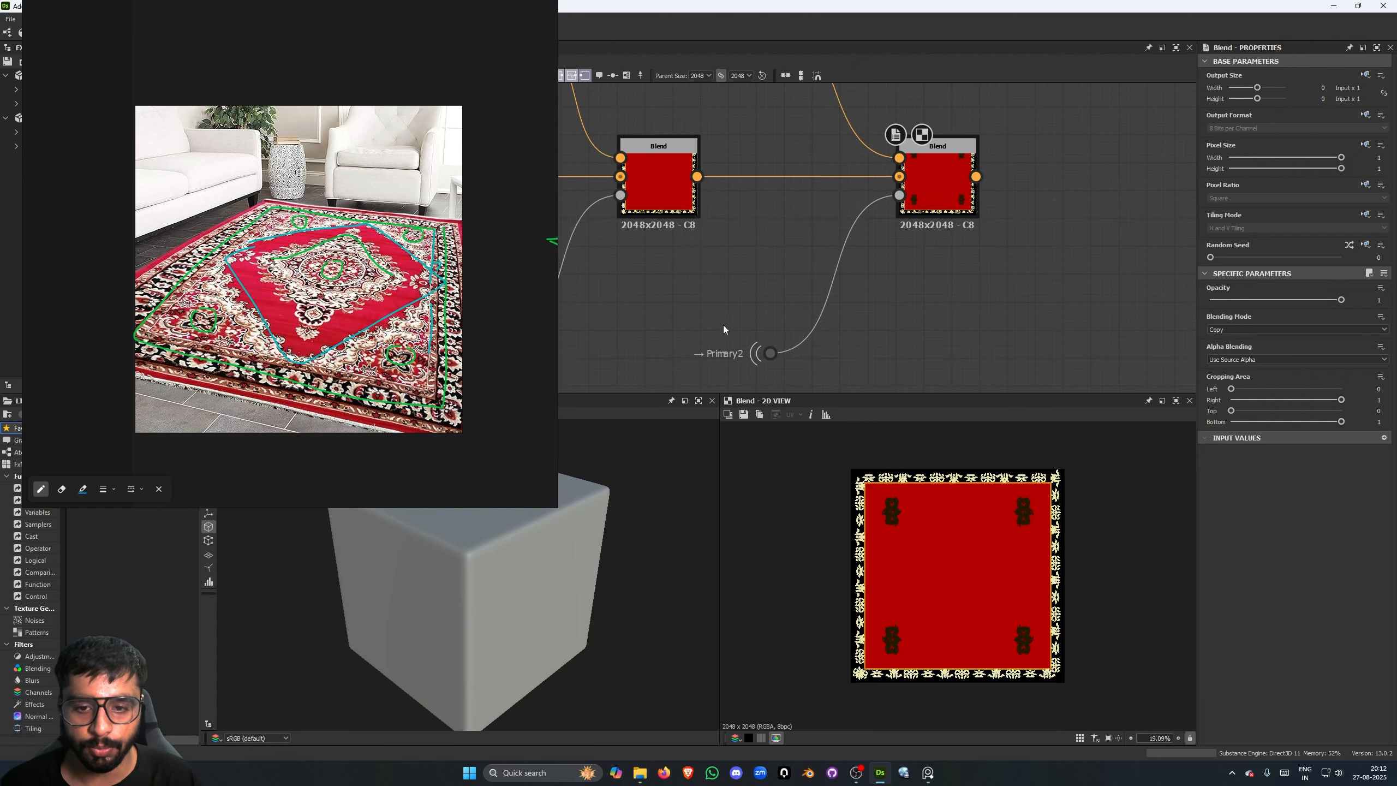
scroll(777, 283, up, 3)
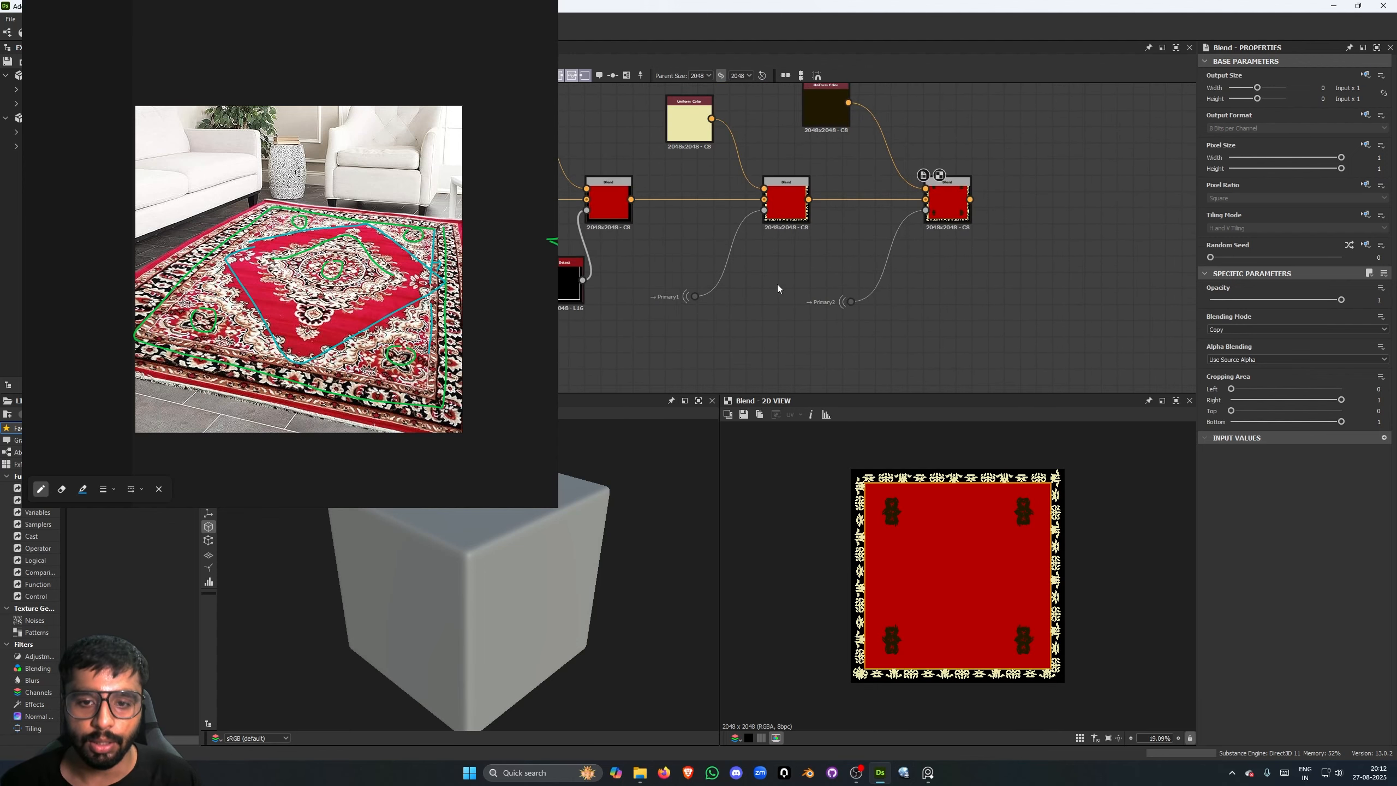
scroll(969, 283, down, 5)
scroll(728, 273, up, 5)
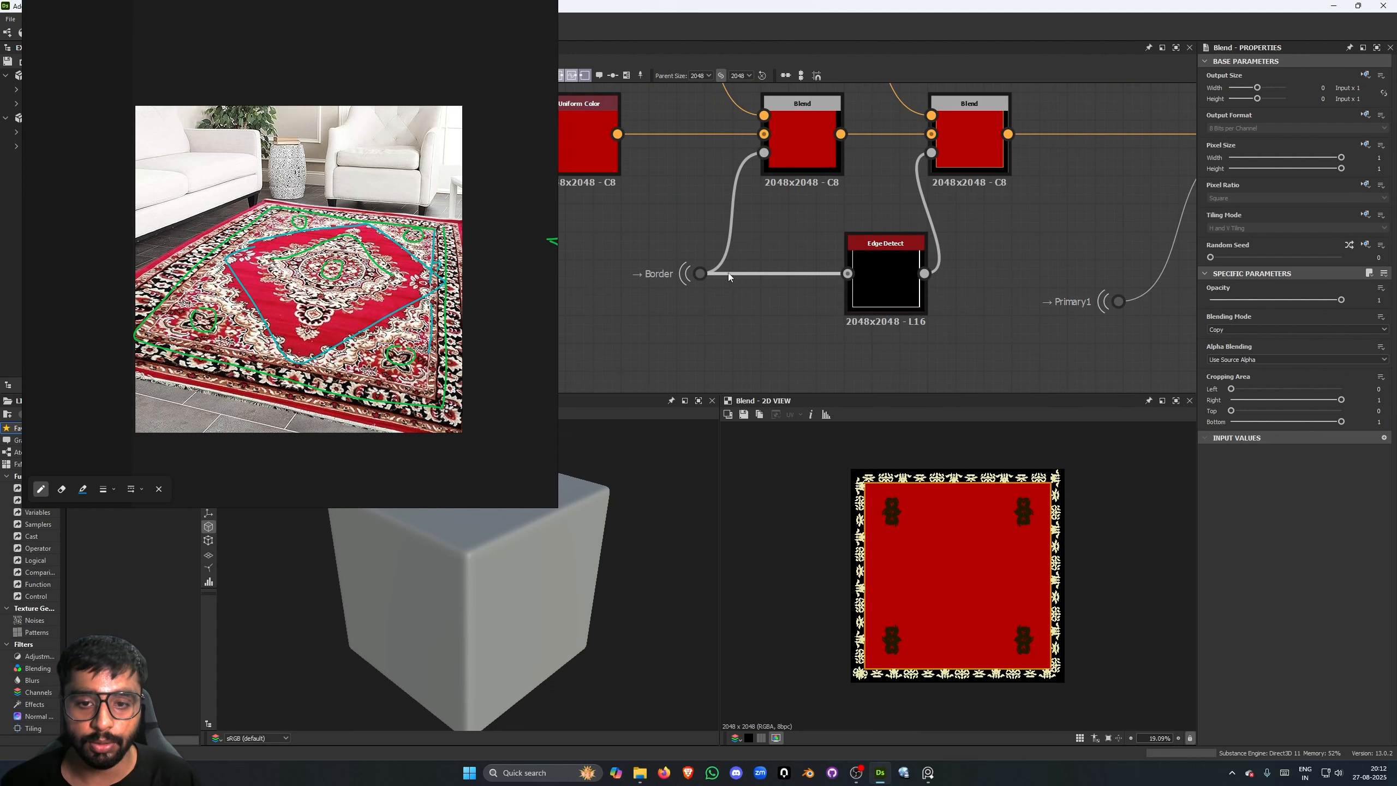
- Preview the border's Edge Detect output and the edge-line Blend that uses it as a mask
double_click(887, 269)
scroll(885, 248, down, 3)
scroll(885, 248, up, 2)
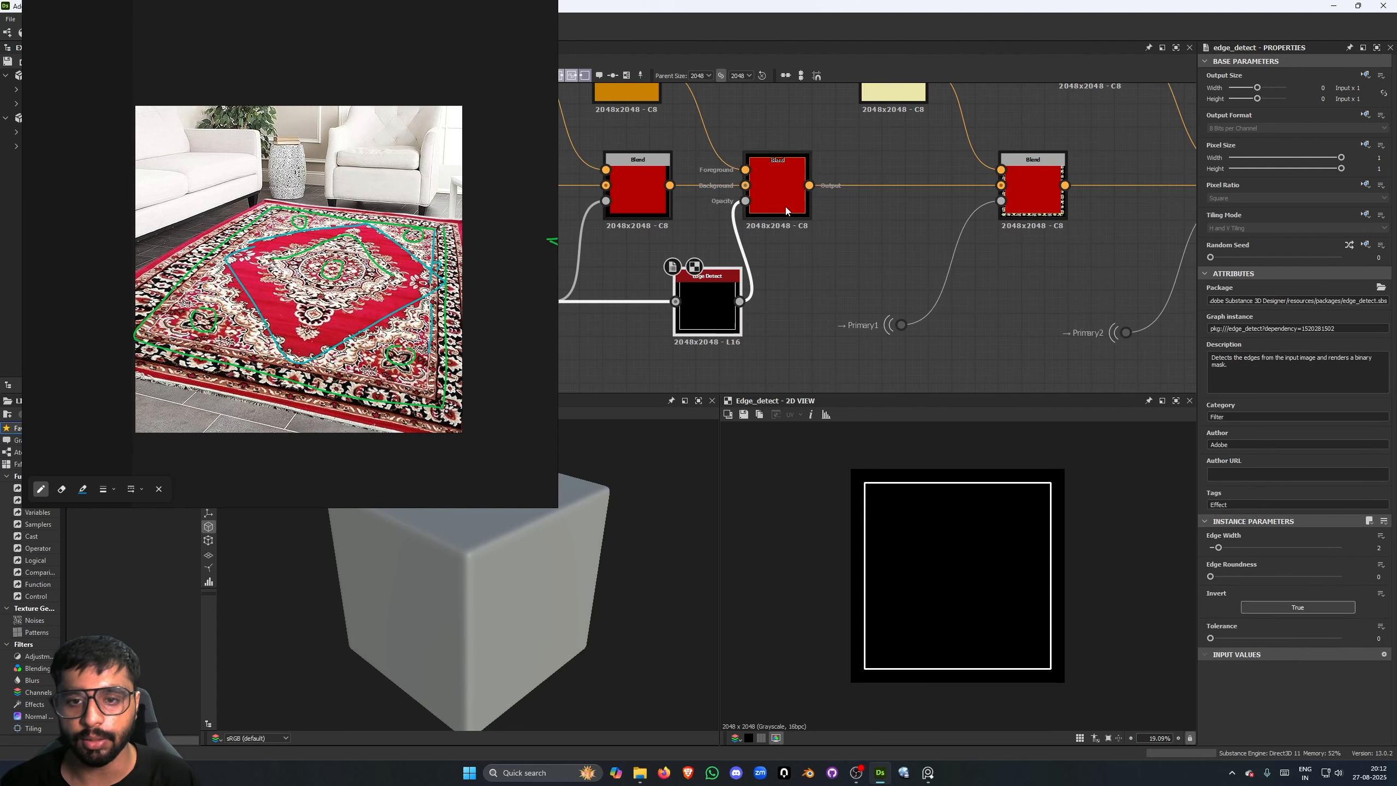
double_click(775, 193)
middle_drag(902, 261, 803, 279)
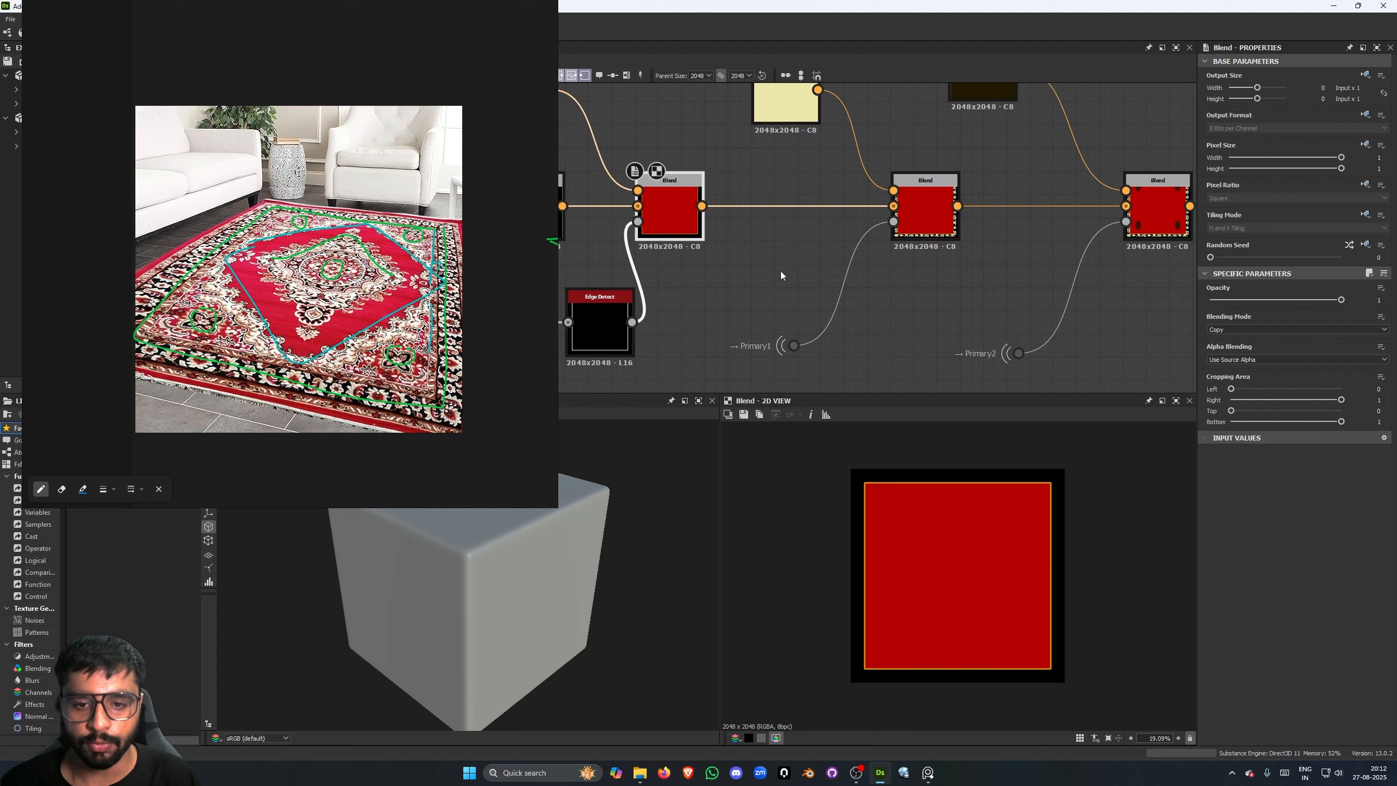
scroll(784, 272, down, 1)
- Add another Blend after the corner motifs' Blend and wire that Blend's output into its background
middle_drag(1041, 274, 903, 300)
drag(957, 256, 1055, 257)
click(866, 343)
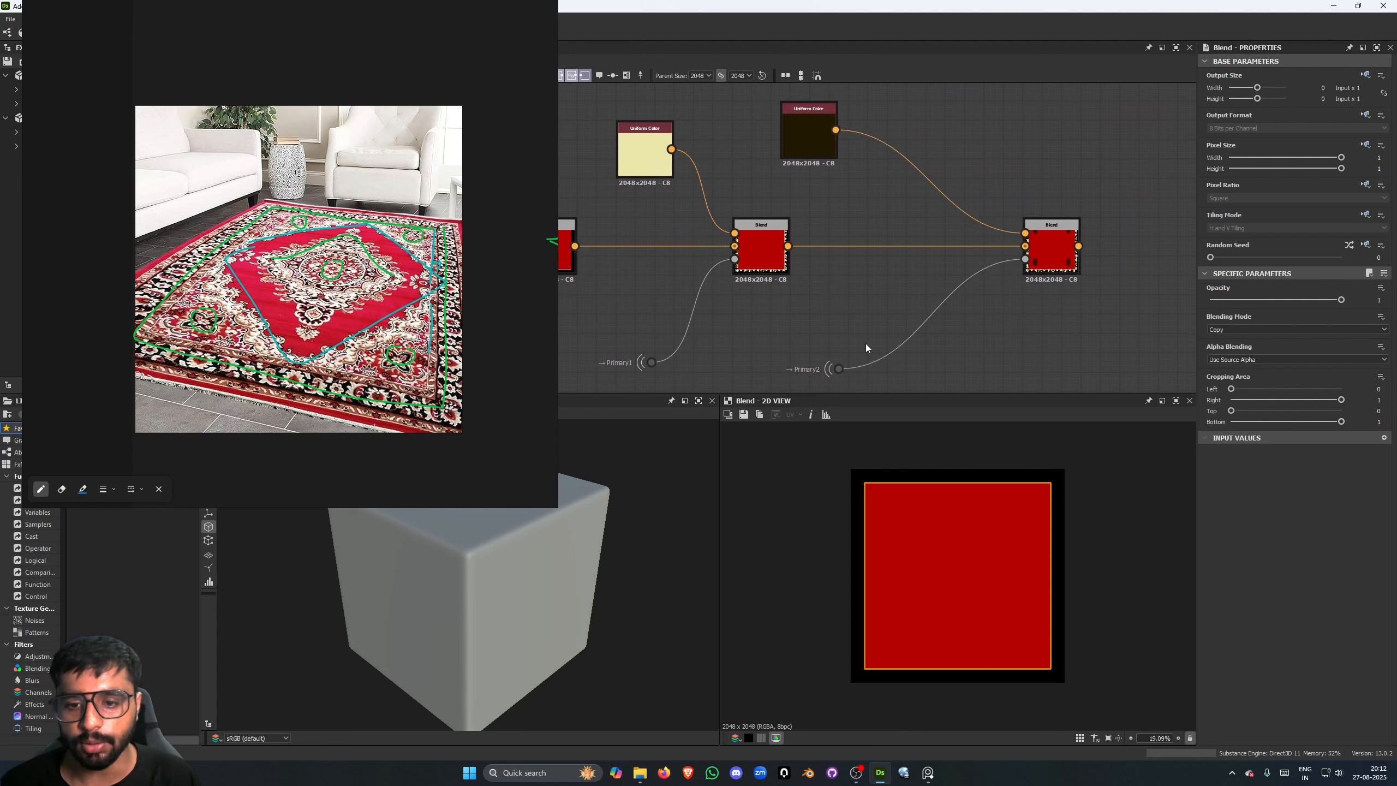
middle_drag(865, 343, 851, 305)
drag(1029, 218, 937, 221)
click(919, 225)
click(1005, 235)
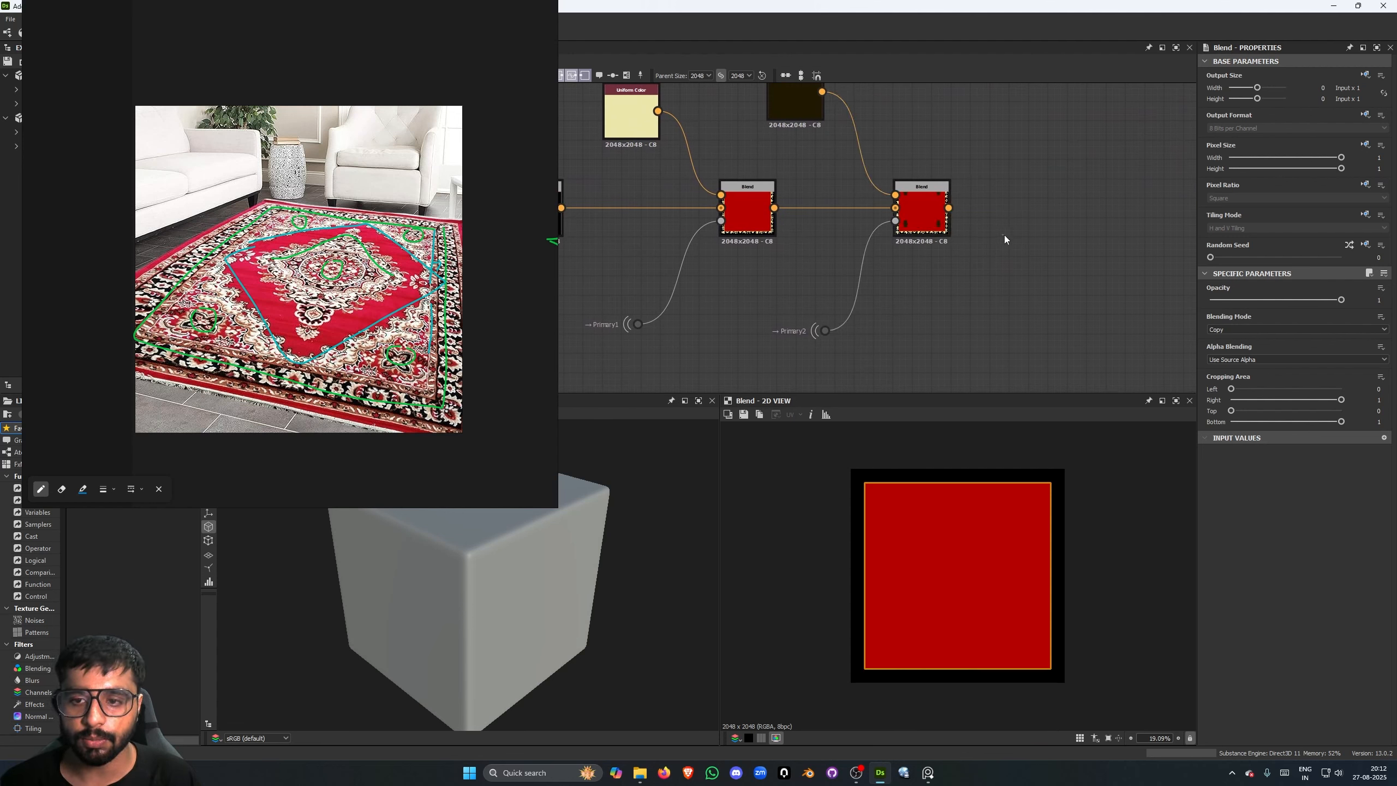
key(space)
text(blend)
key(Return)
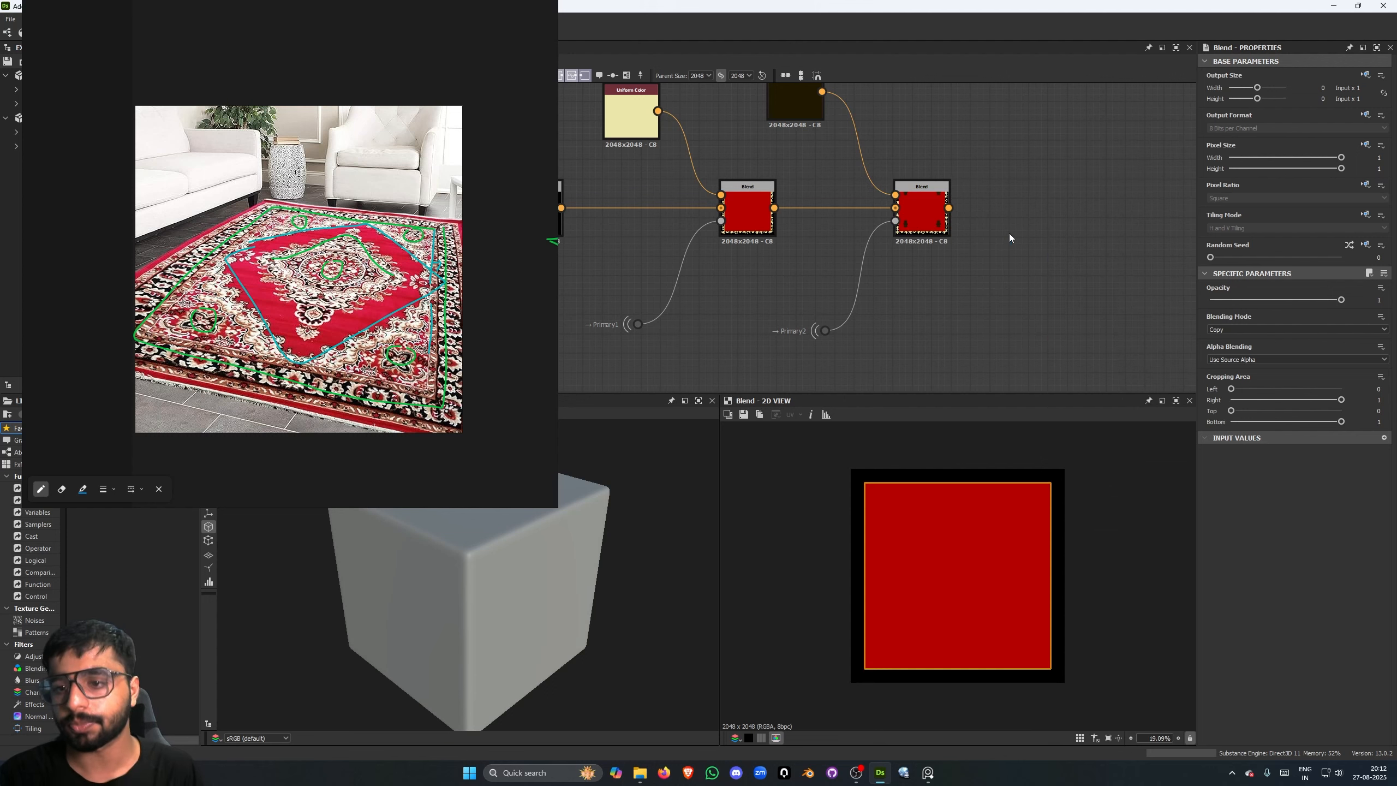
drag(949, 208, 1011, 207)
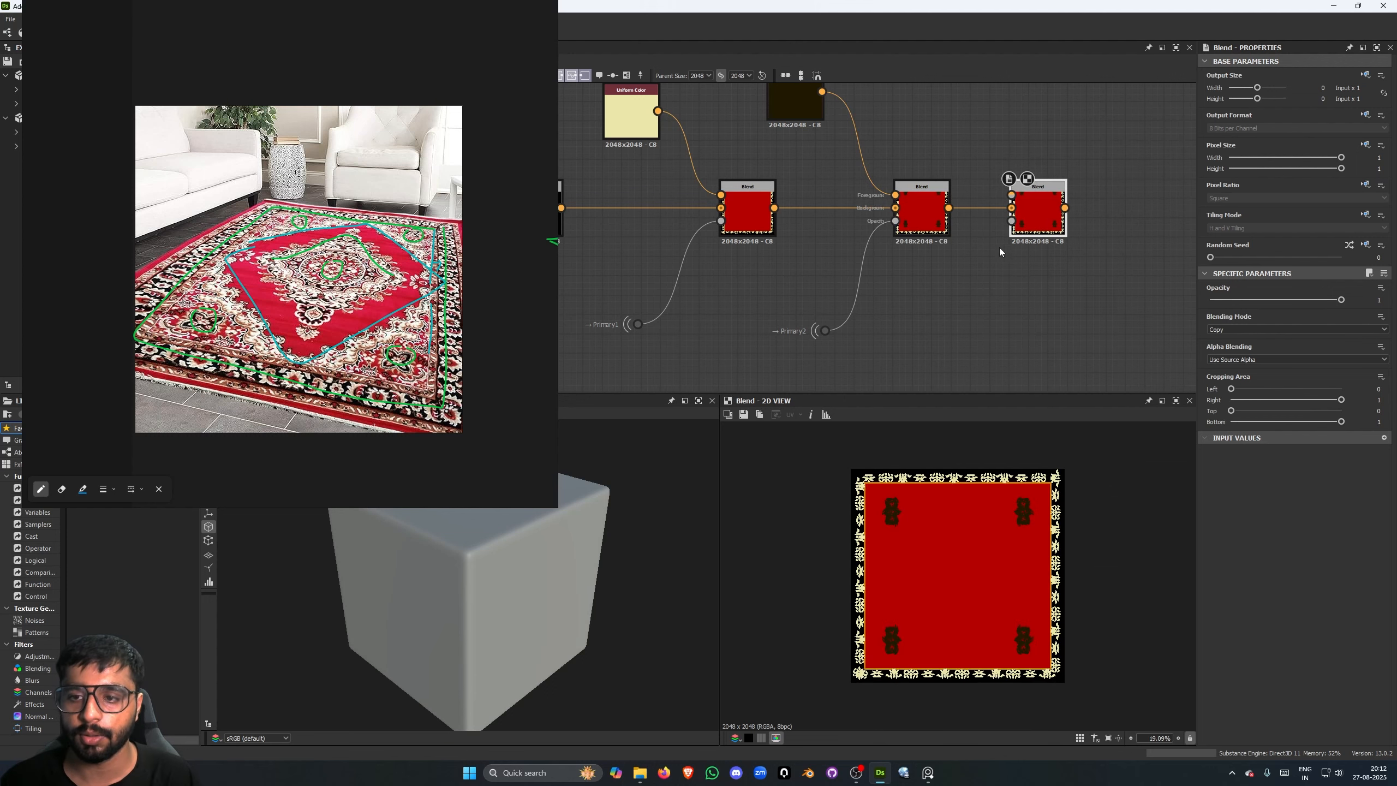
- Add an Edge Detect fed by the Primary2 dot node, with edge roundness 0 and edge width 1.25
drag(917, 329, 925, 330)
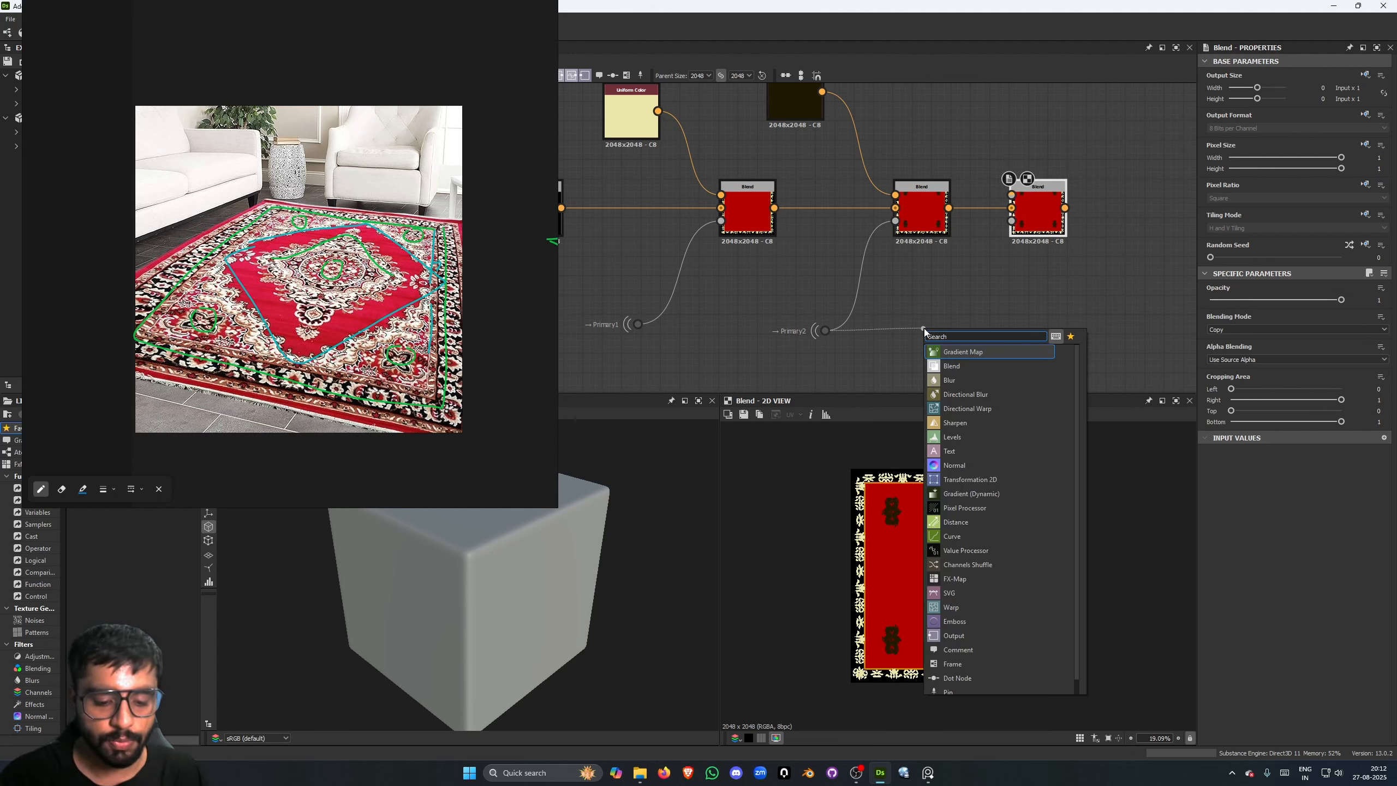
text(edge)
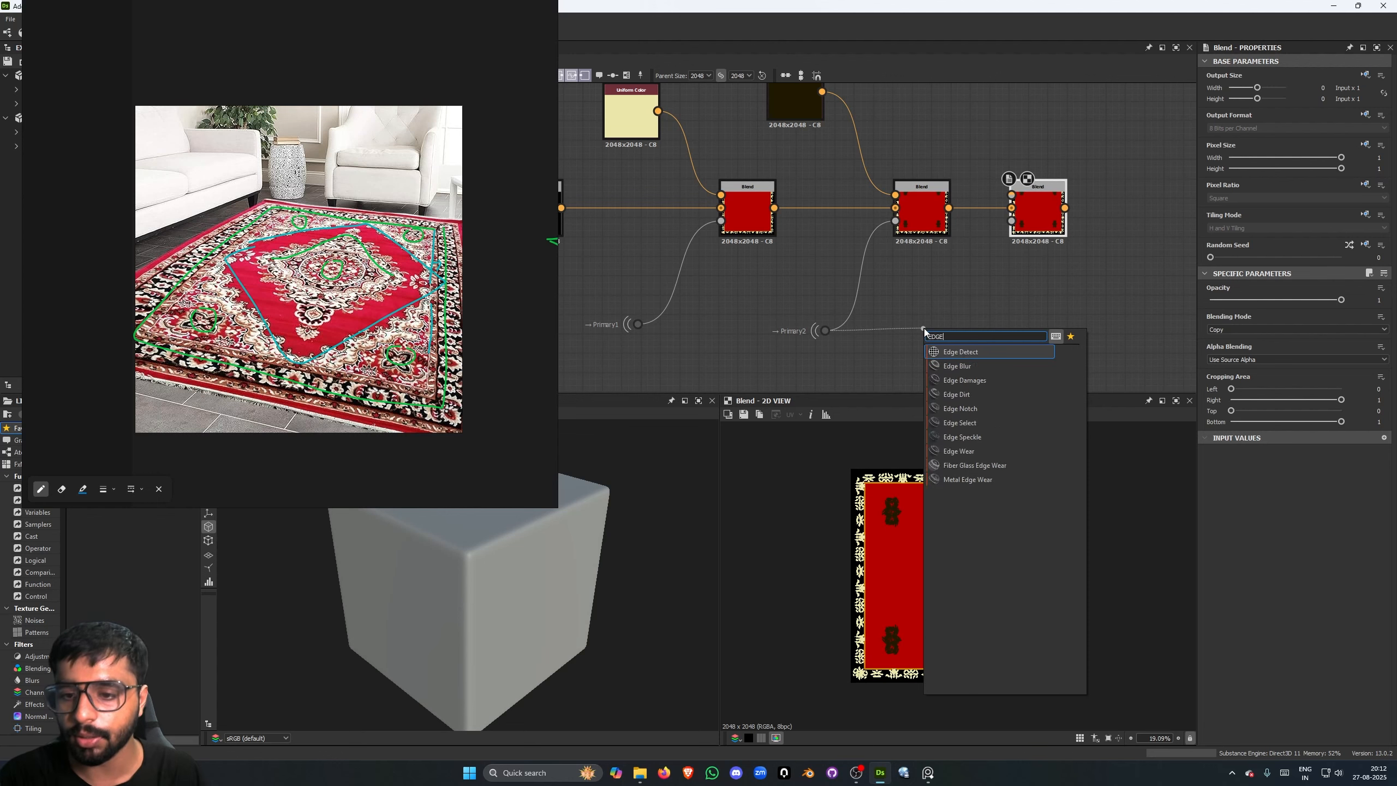
key(Return)
drag(1244, 577, 1215, 547)
scroll(1015, 533, up, 8)
middle_drag(1019, 525, 1001, 574)
drag(1215, 548, 1213, 549)
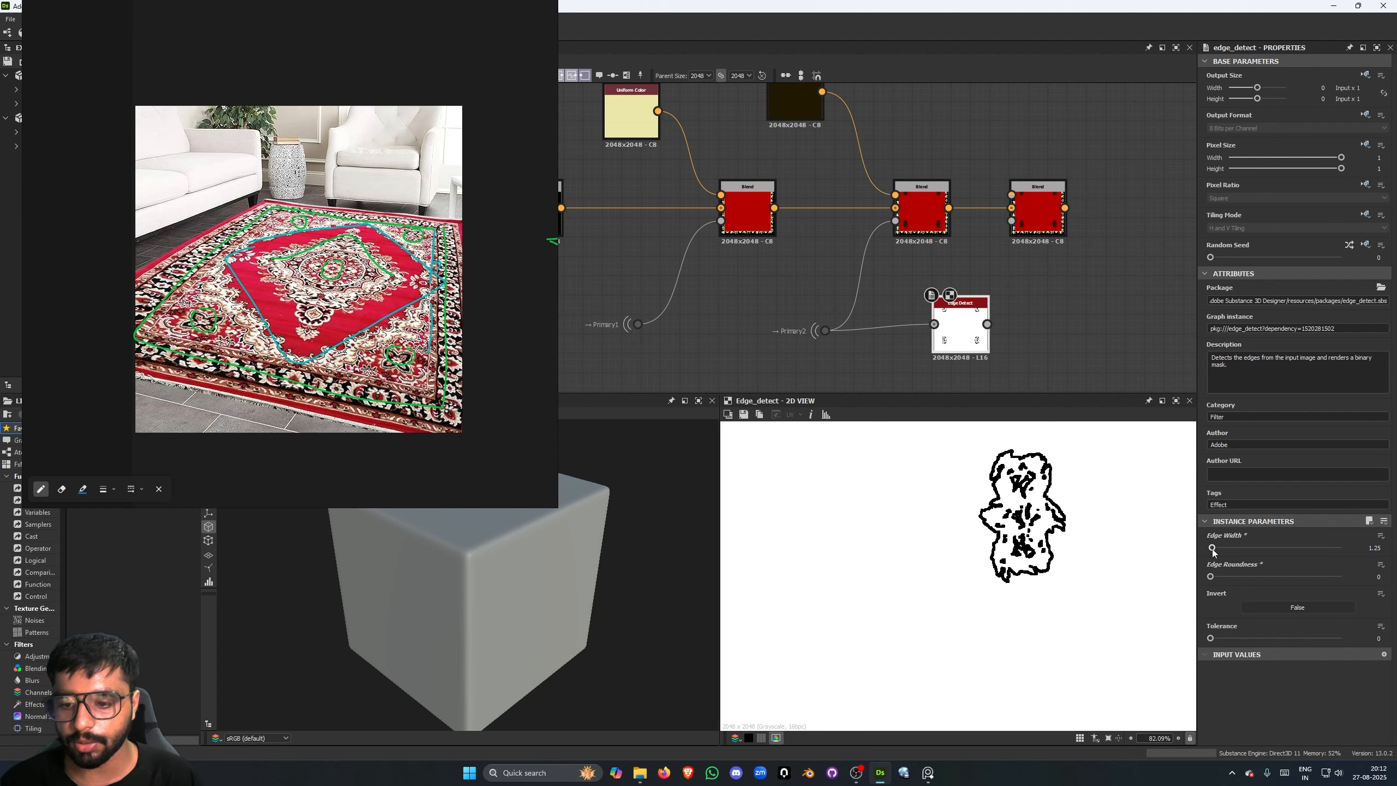
- Wire the corner motifs' Edge Detect into the newest Blend's opacity and set its Invert option to True
scroll(1000, 368, up, 2)
drag(958, 344, 988, 220)
scroll(948, 348, down, 3)
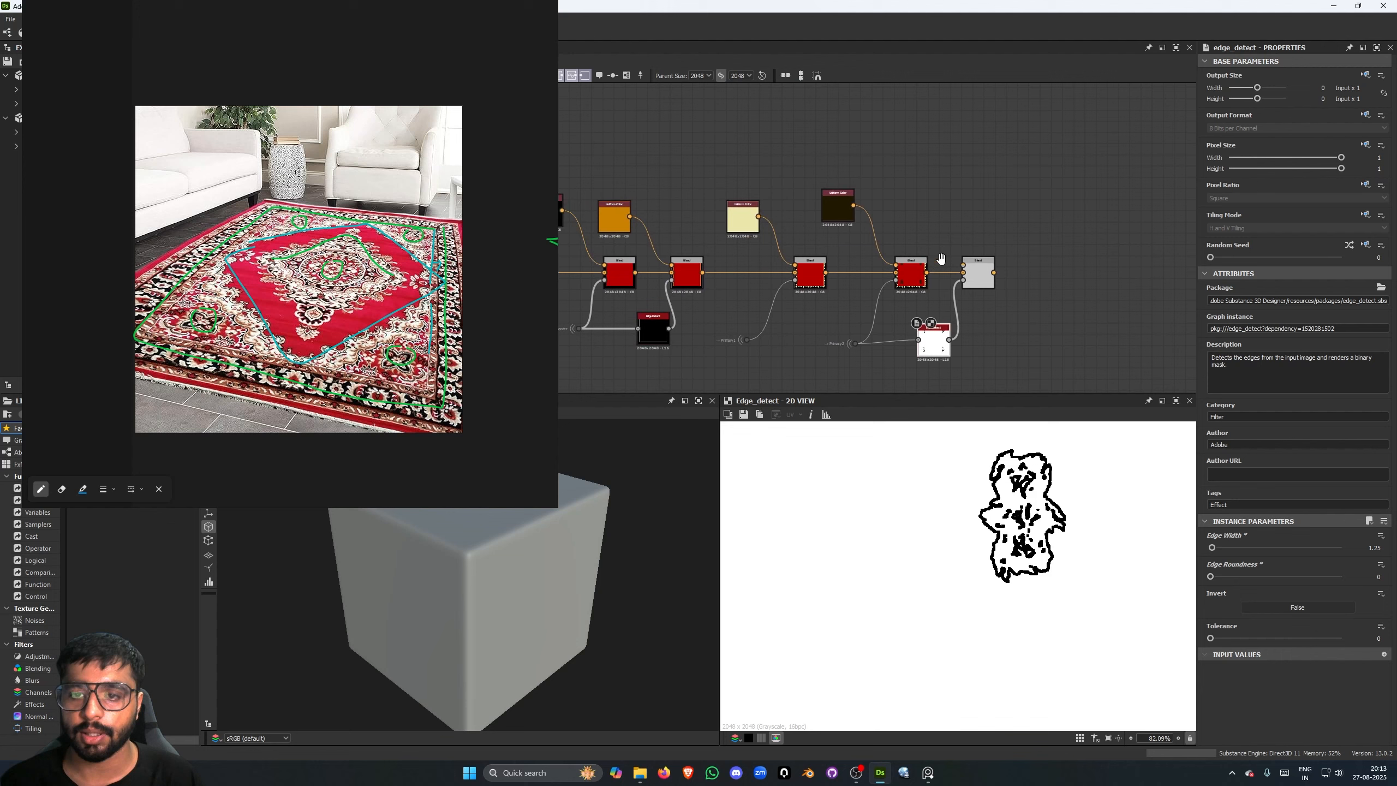
click(1275, 608)
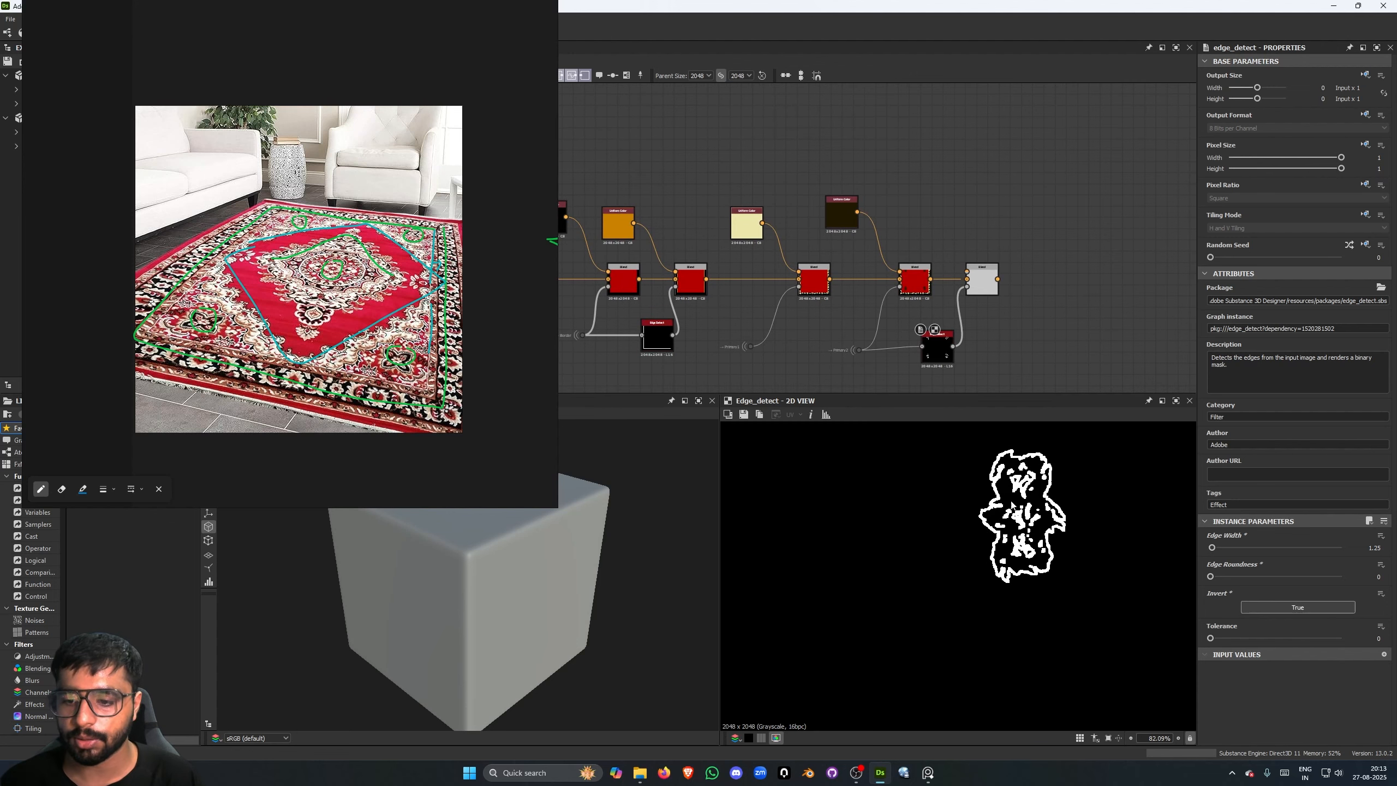
- Duplicate the dark brown Uniform Color, wire the copy into the newest Blend's foreground and preview that Blend
click(826, 212)
key(ctrl+d)
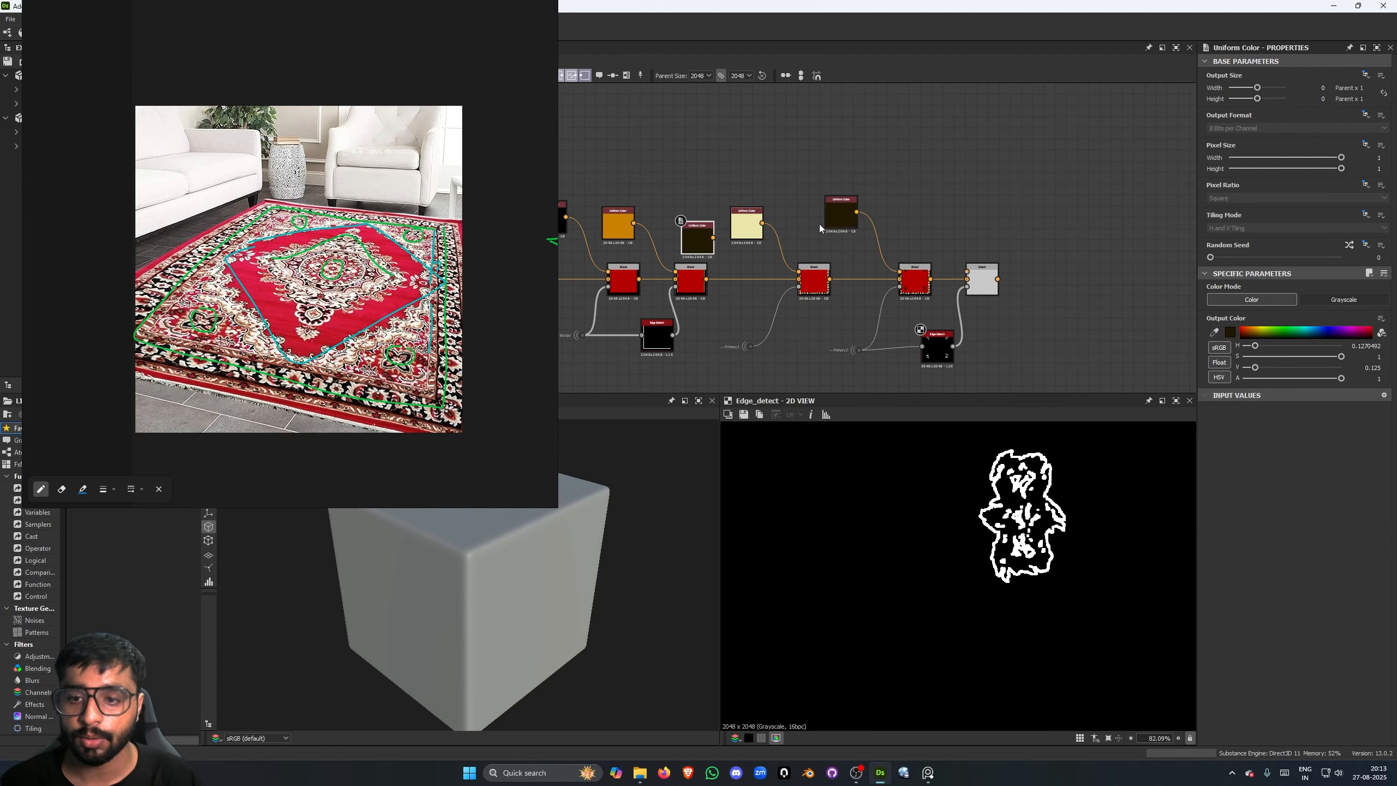
drag(719, 252, 914, 224)
double_click(991, 274)
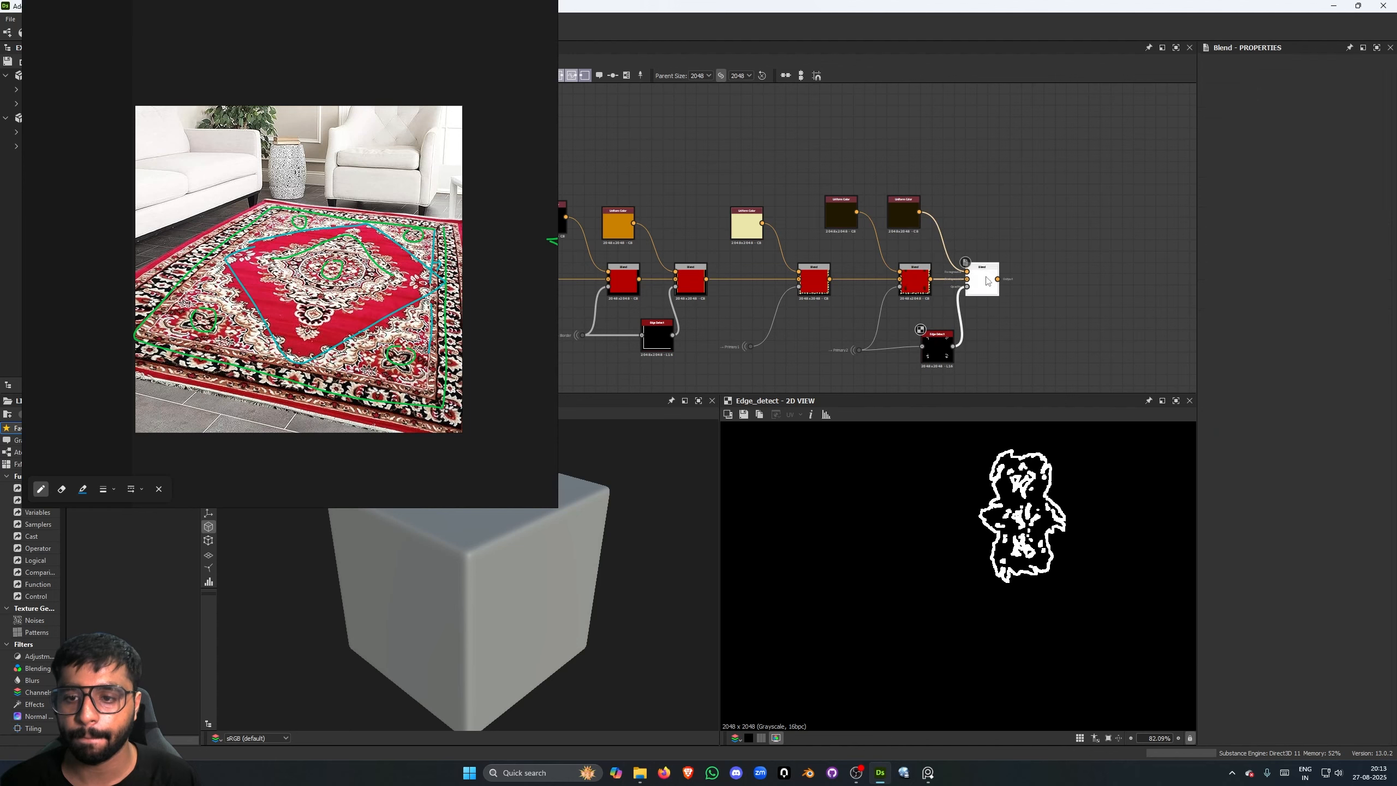
- Change the corner outline's Uniform Color to orange, with hue 0.09016389, saturation 1 and value 0.875
click(884, 213)
click(889, 214)
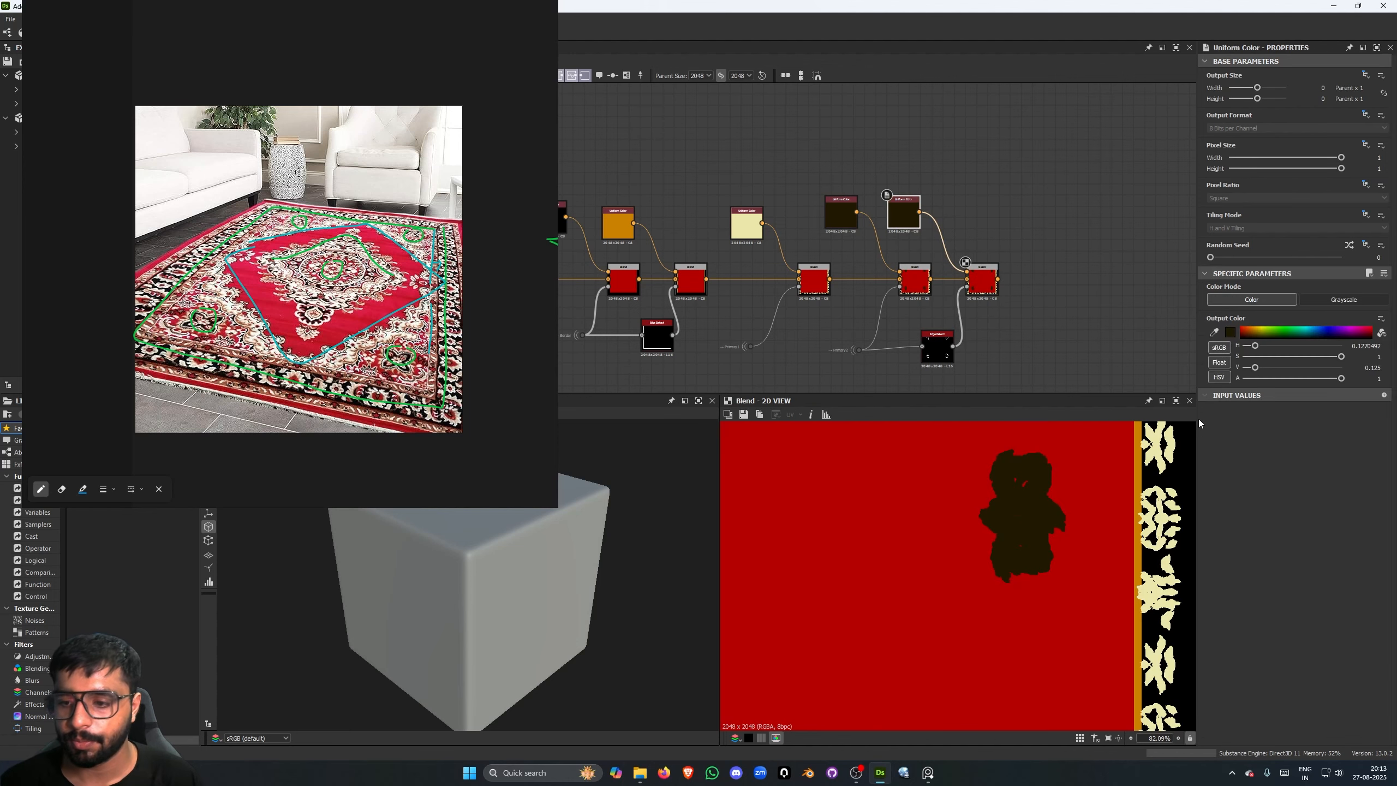
click(1252, 328)
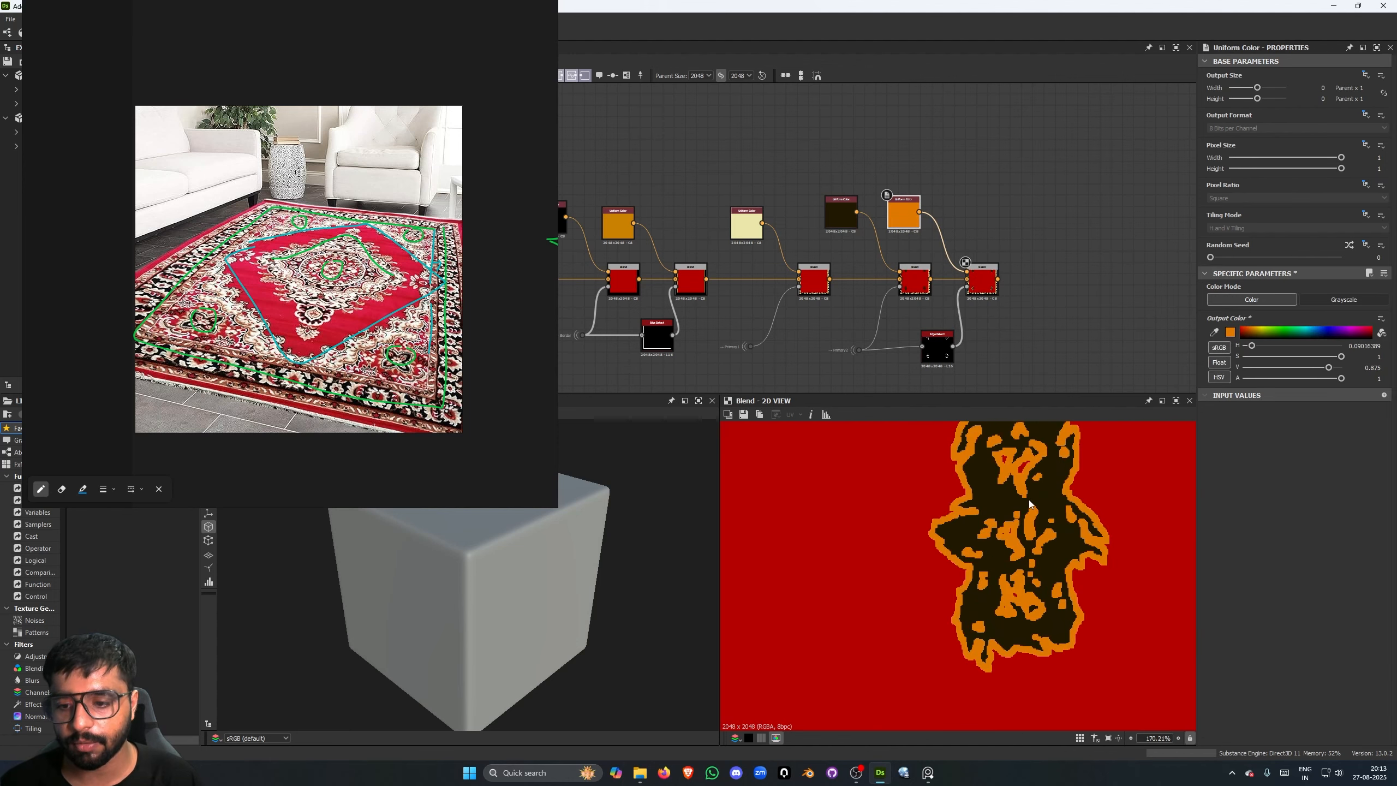
scroll(1029, 501, down, 5)
scroll(1001, 517, down, 1)
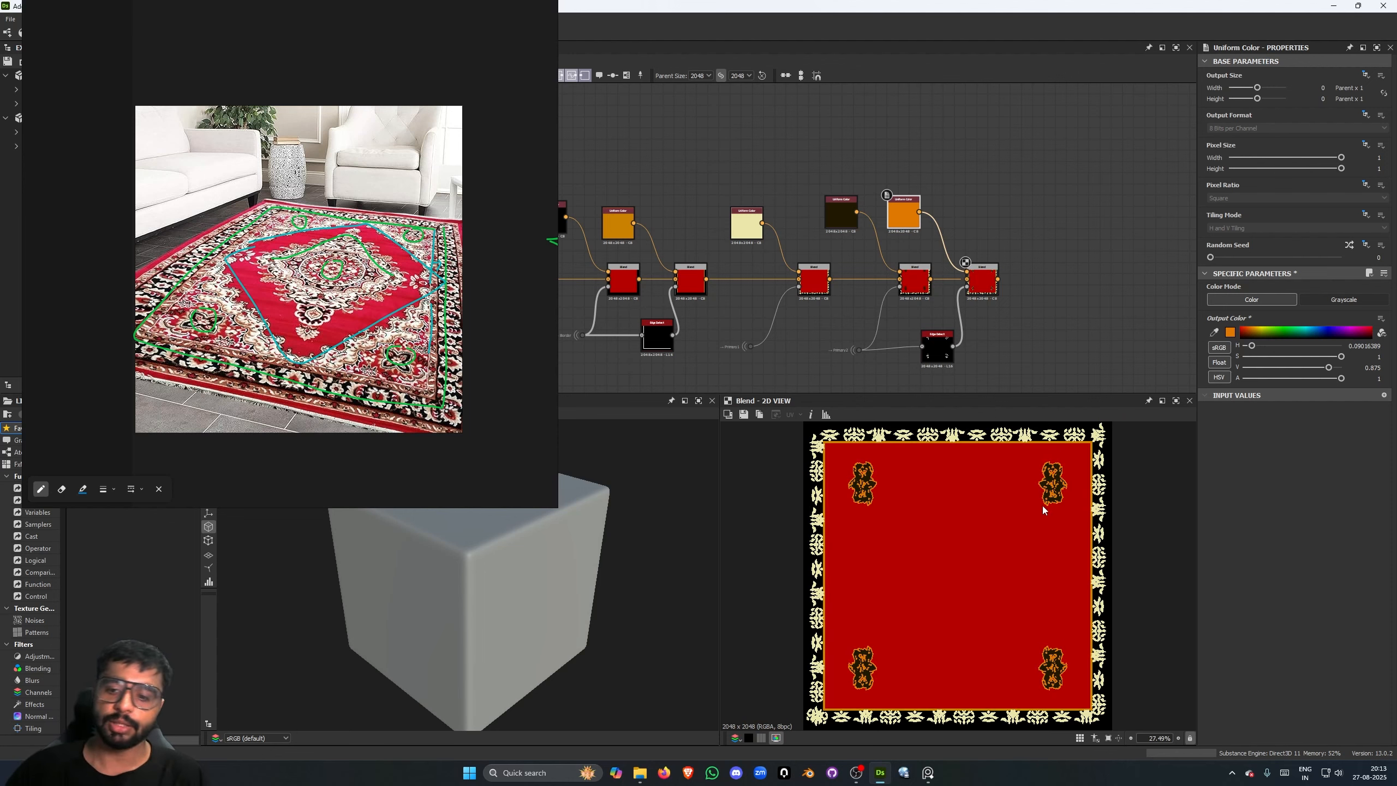
scroll(1044, 510, up, 2)
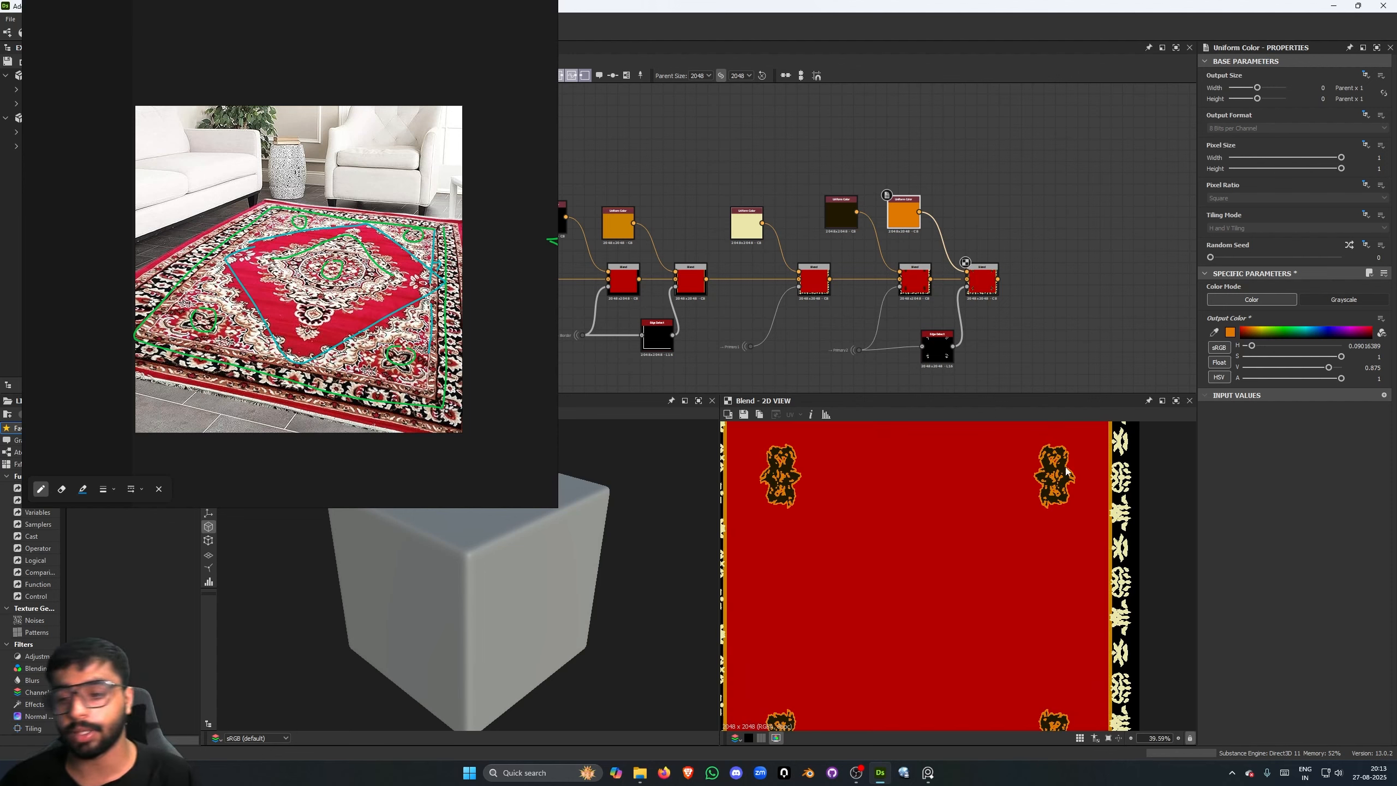
scroll(1067, 512, down, 2)
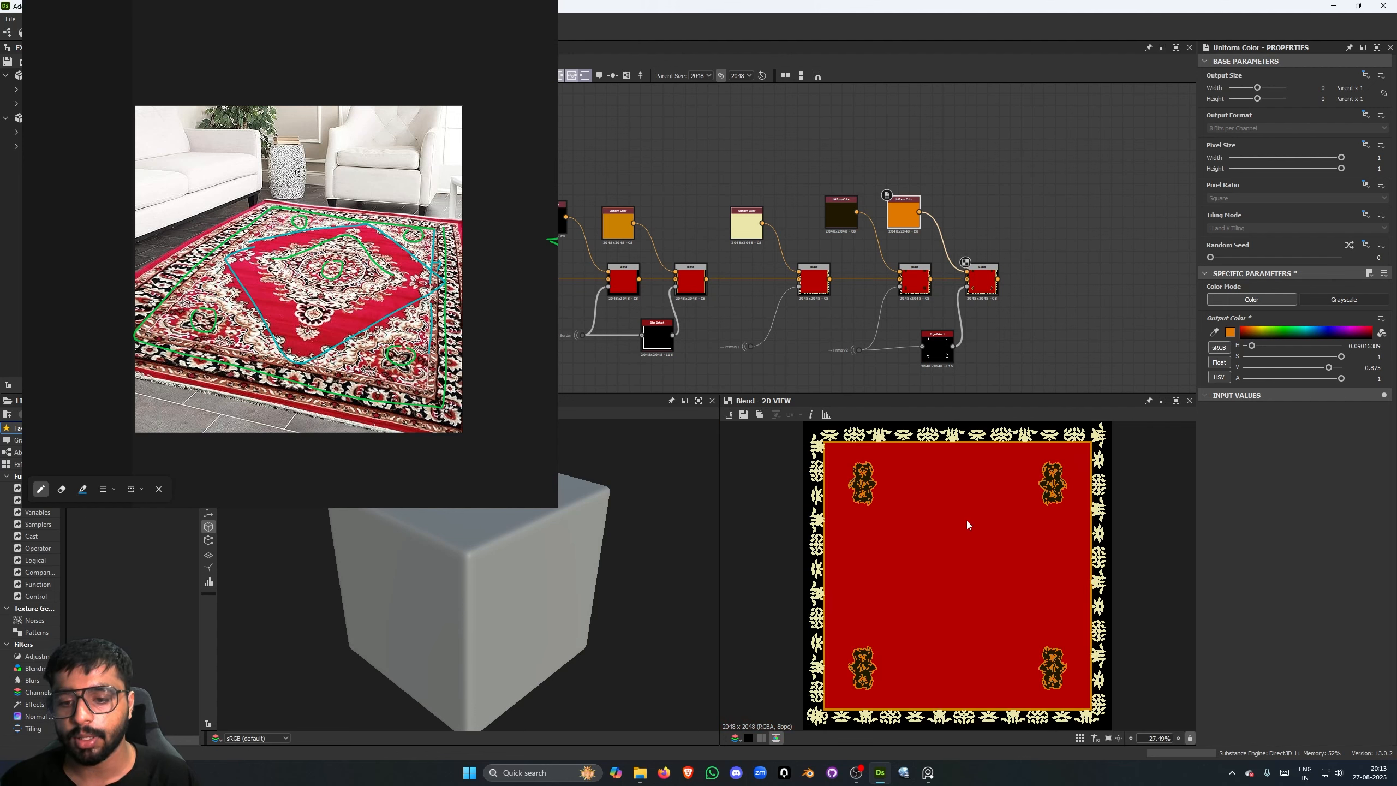
- Locate the finished teal carpet's green color frame, preview its final Blend and examine the layered outlines up close
scroll(852, 236, down, 5)
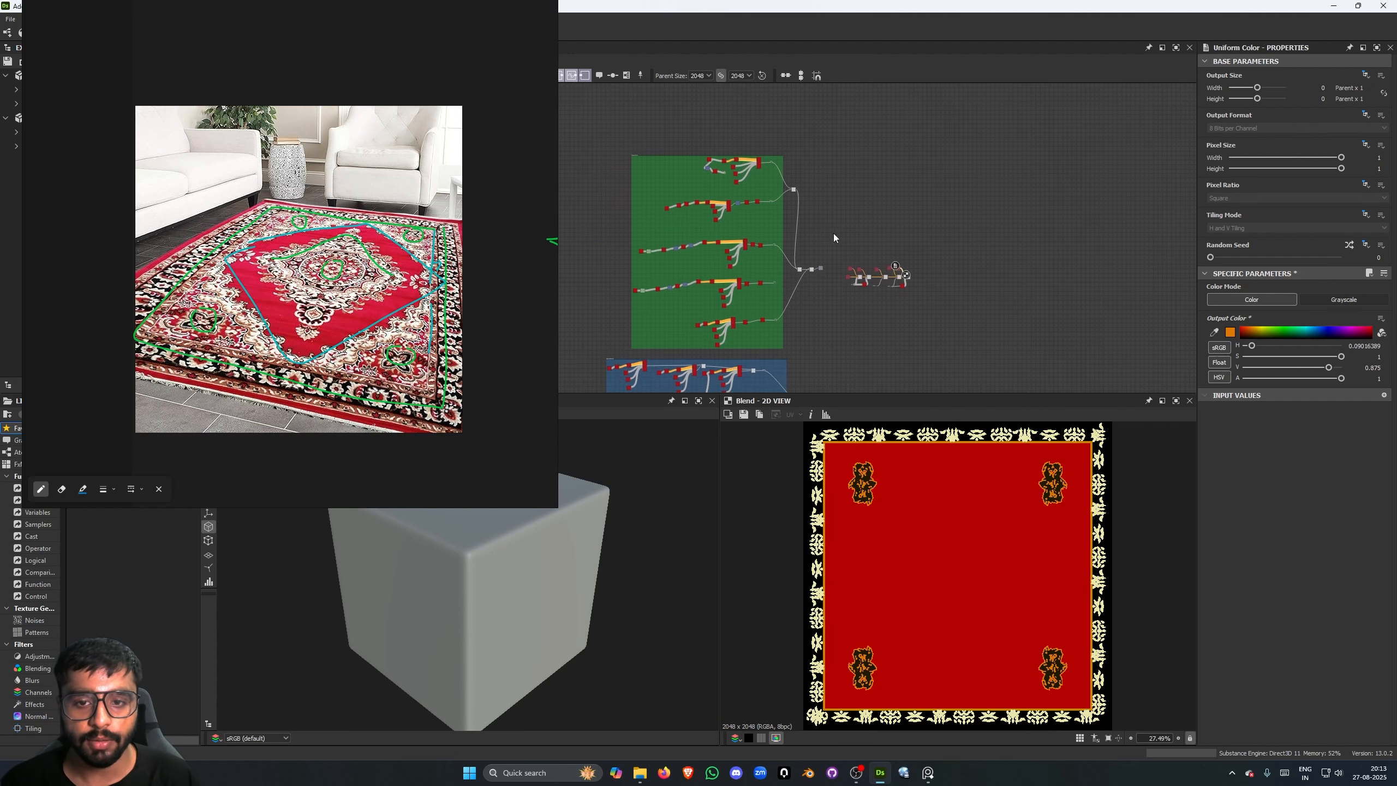
scroll(834, 238, down, 1)
middle_drag(905, 251, 935, 204)
scroll(702, 181, up, 4)
middle_drag(1131, 242, 806, 221)
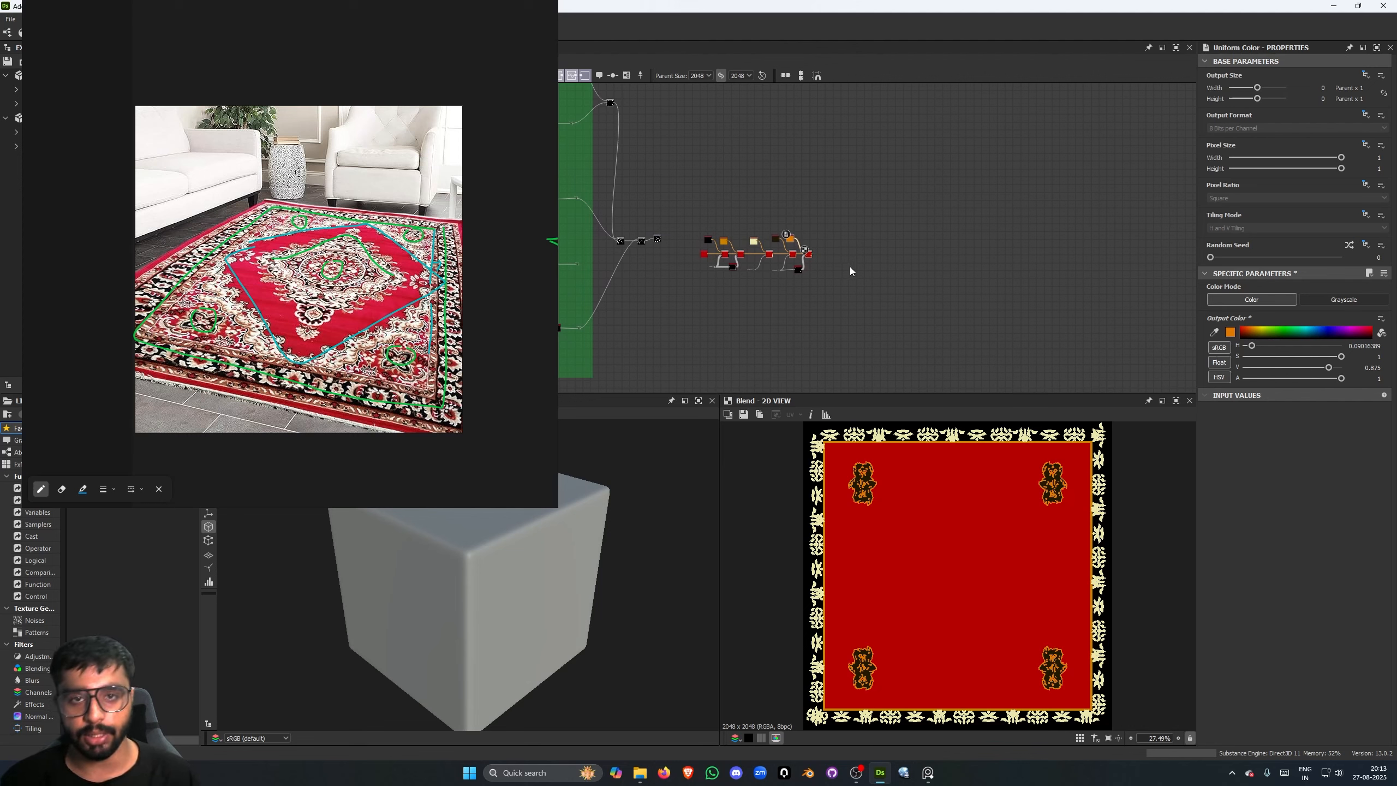
scroll(849, 266, down, 5)
middle_drag(850, 266, 1026, 128)
middle_drag(957, 289, 767, 346)
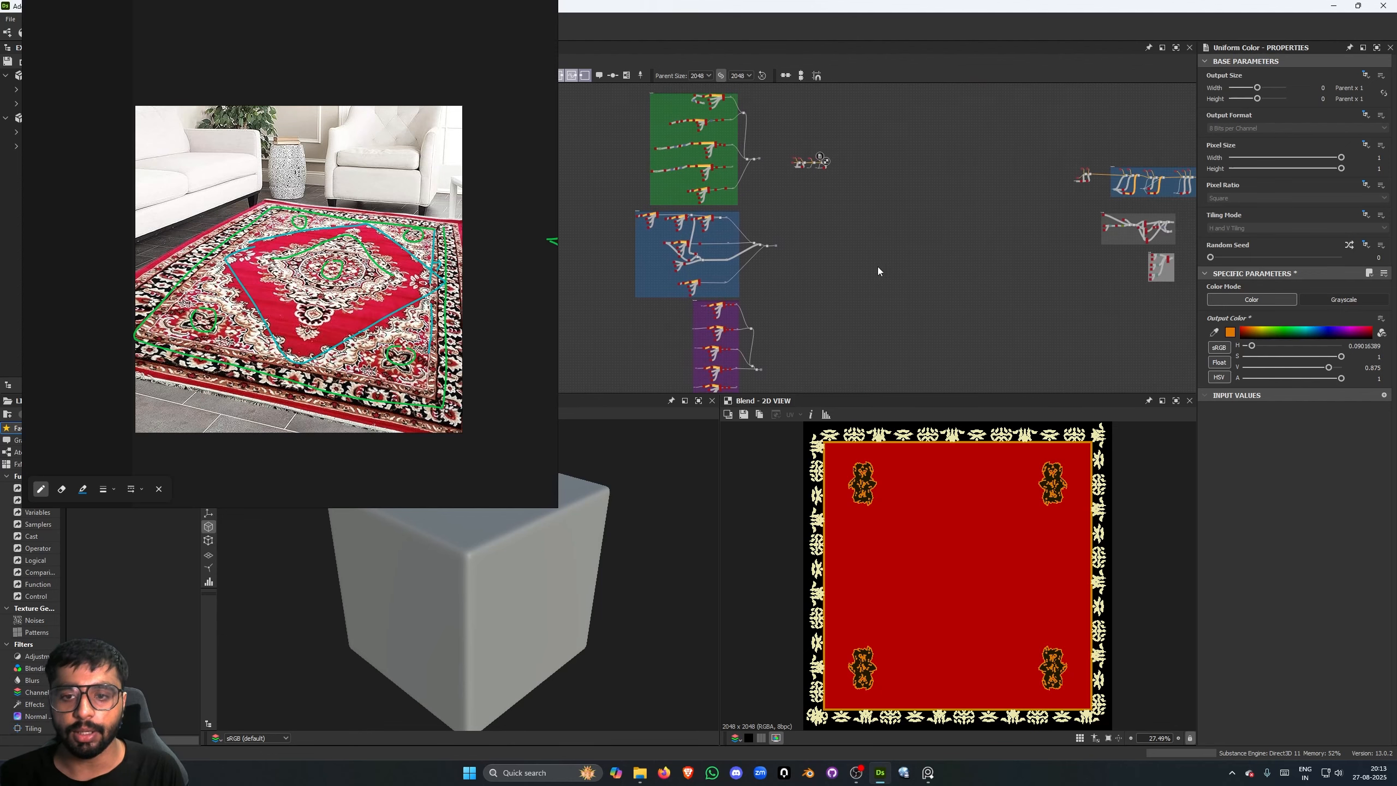
middle_drag(879, 268, 843, 281)
middle_drag(1032, 230, 878, 249)
middle_drag(1104, 215, 670, 311)
scroll(875, 237, up, 4)
scroll(948, 213, up, 1)
scroll(995, 269, up, 5)
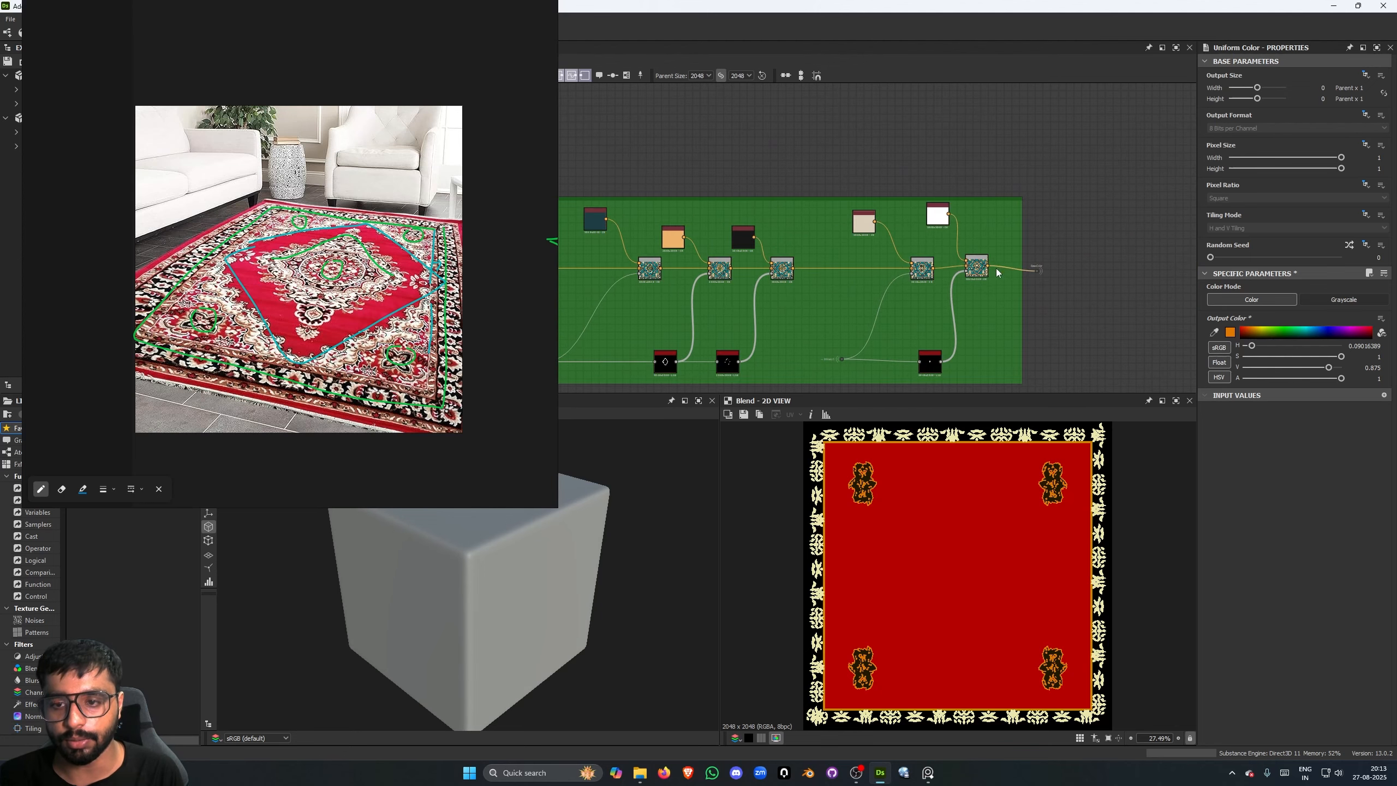
double_click(976, 265)
scroll(1055, 511, up, 3)
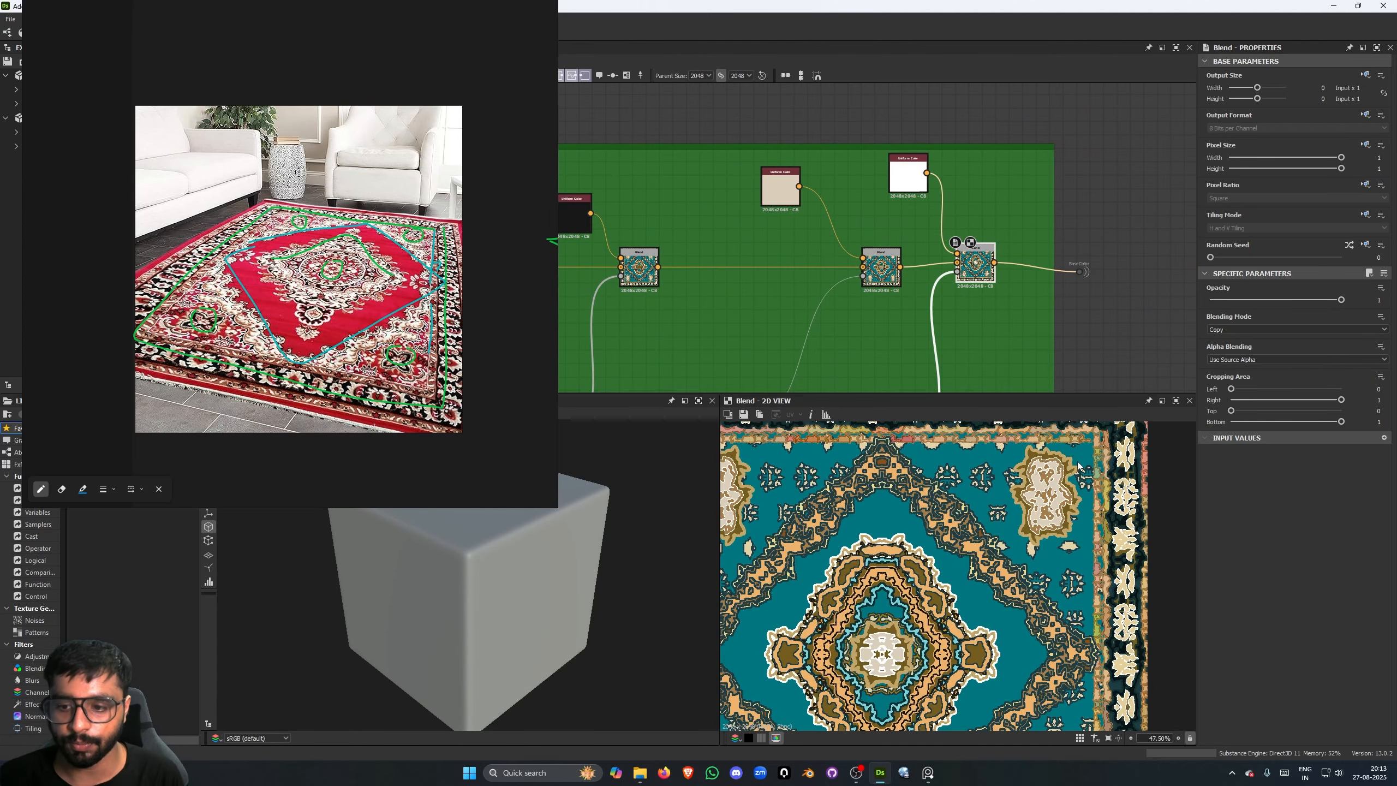
scroll(1080, 470, up, 4)
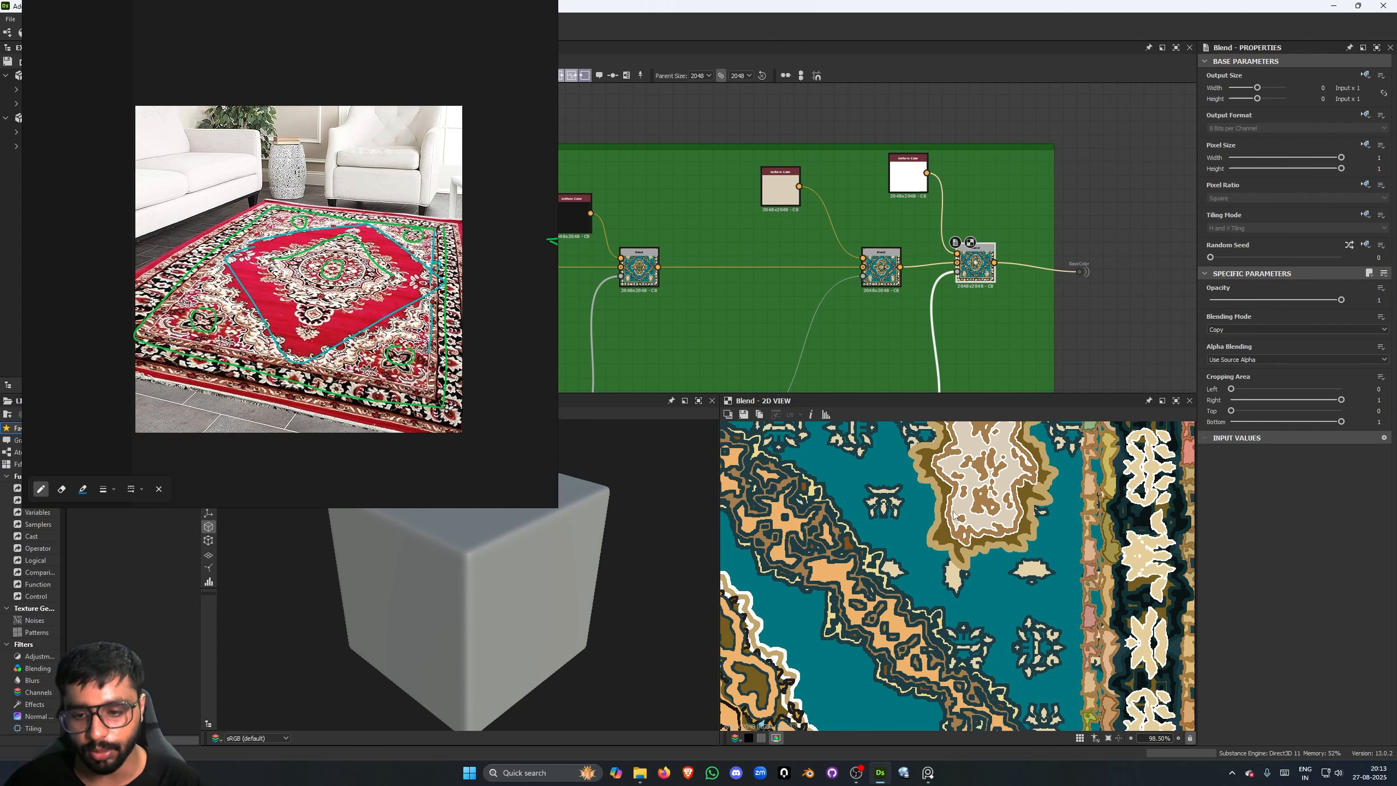
scroll(955, 514, up, 2)
scroll(939, 516, down, 4)
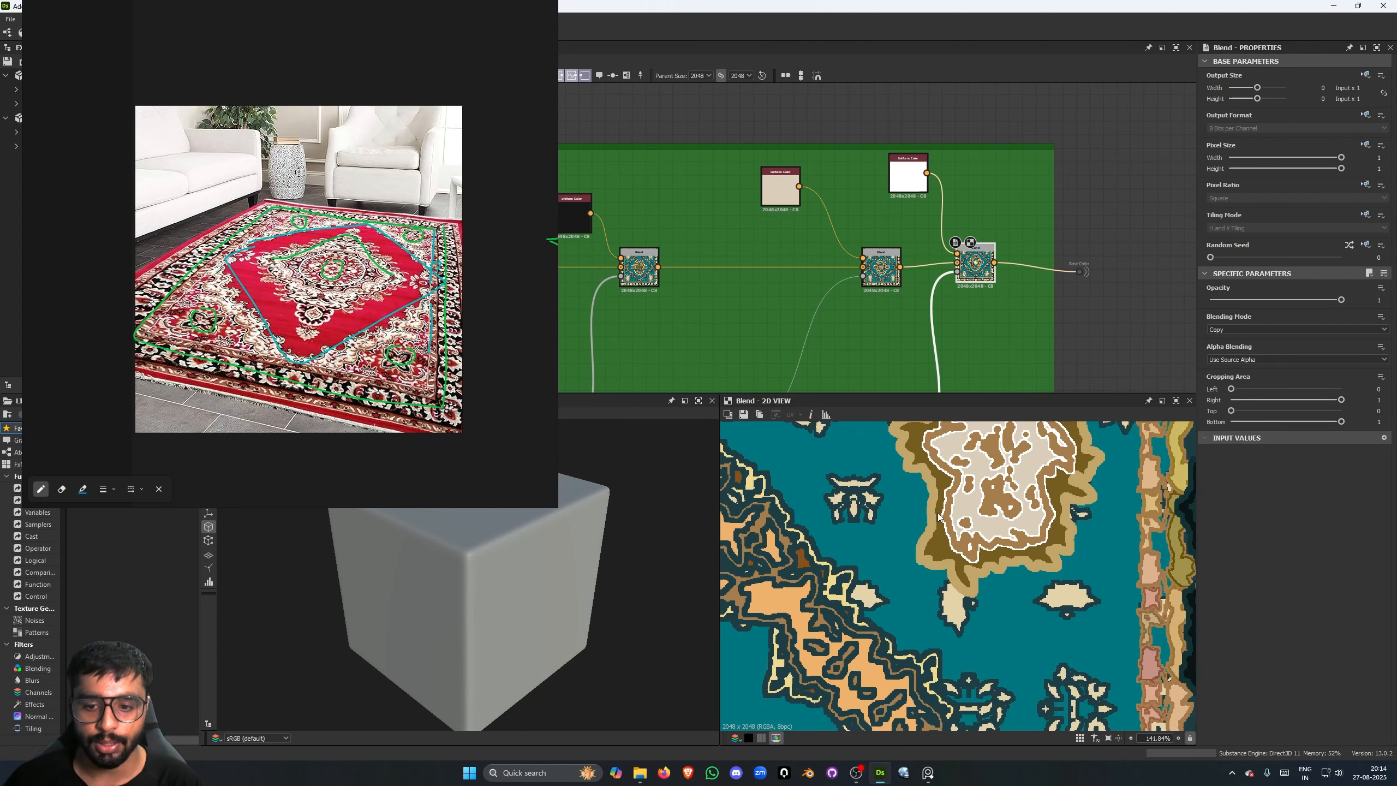
- Return to the red carpet's color node chain and preview its last Blend
scroll(776, 264, down, 3)
scroll(776, 264, down, 4)
middle_drag(776, 264, 1177, 275)
middle_drag(605, 248, 1185, 237)
middle_drag(654, 275, 1182, 248)
middle_drag(583, 275, 1166, 250)
middle_drag(632, 248, 1072, 269)
scroll(890, 275, up, 5)
scroll(1006, 314, up, 4)
middle_drag(1078, 323, 1014, 309)
scroll(1015, 307, up, 1)
double_click(1040, 266)
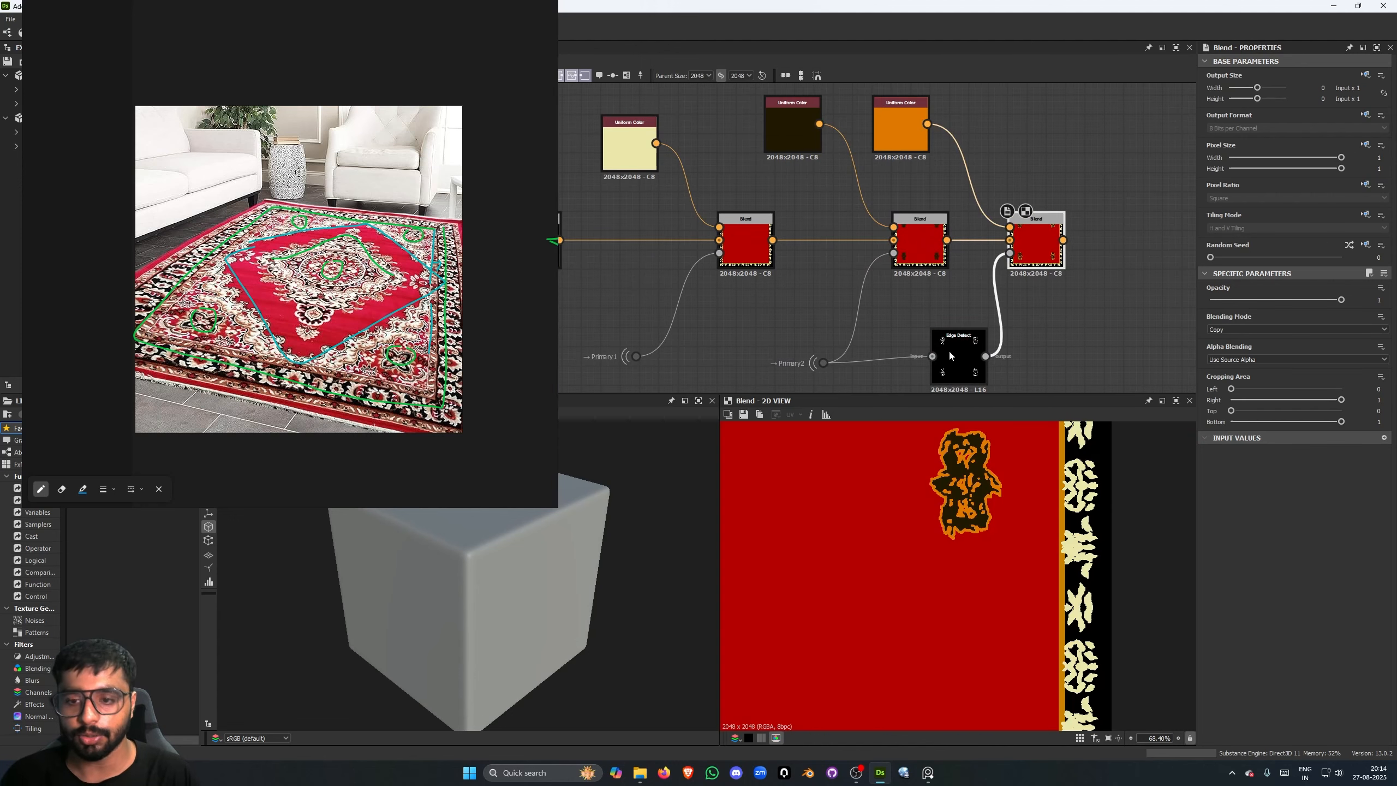
- Move the corner motifs' Edge Detect closer to the Primary2 dot node and feed its output into a second Edge Detect
drag(948, 351, 917, 351)
click(1031, 265)
middle_drag(932, 355, 935, 283)
double_click(935, 285)
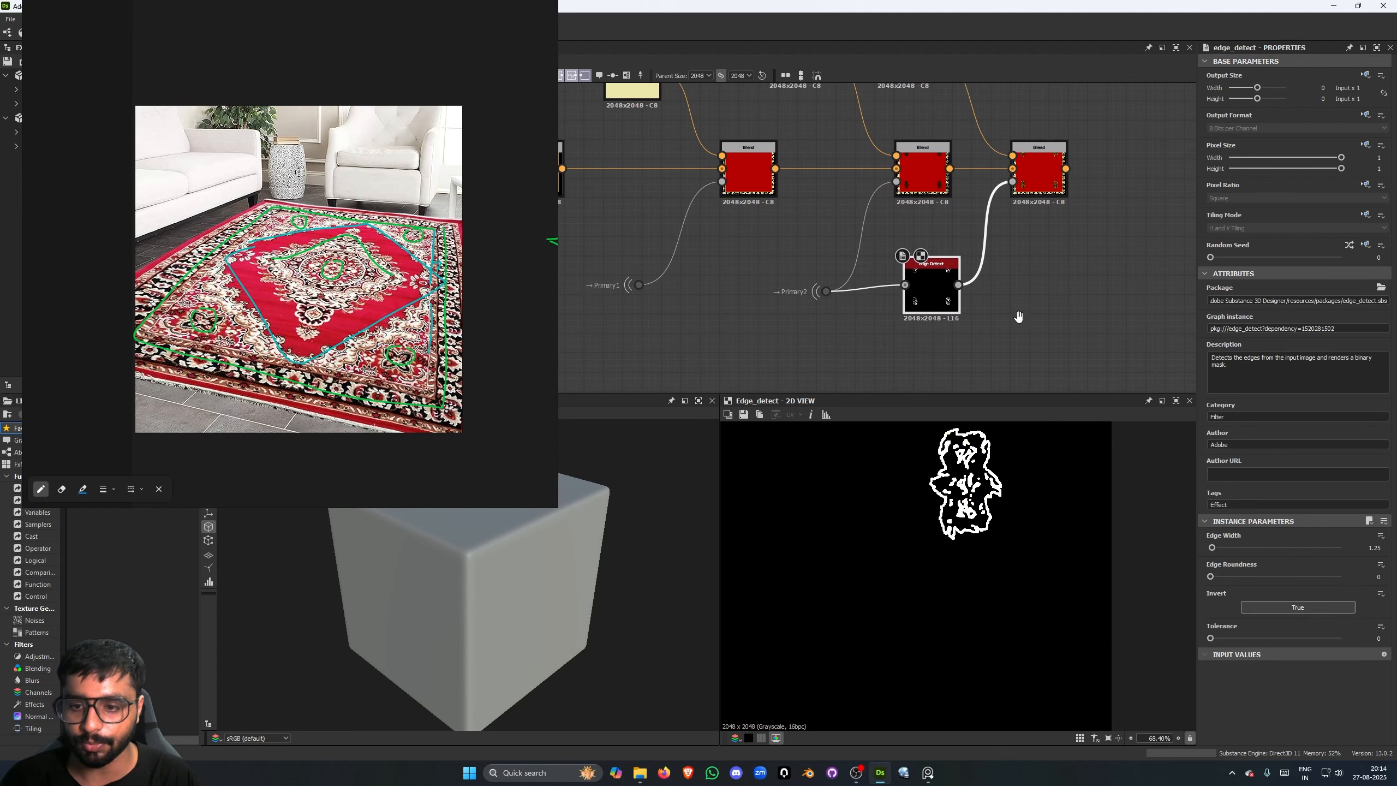
middle_drag(1020, 312, 1009, 275)
key(space)
text(edge)
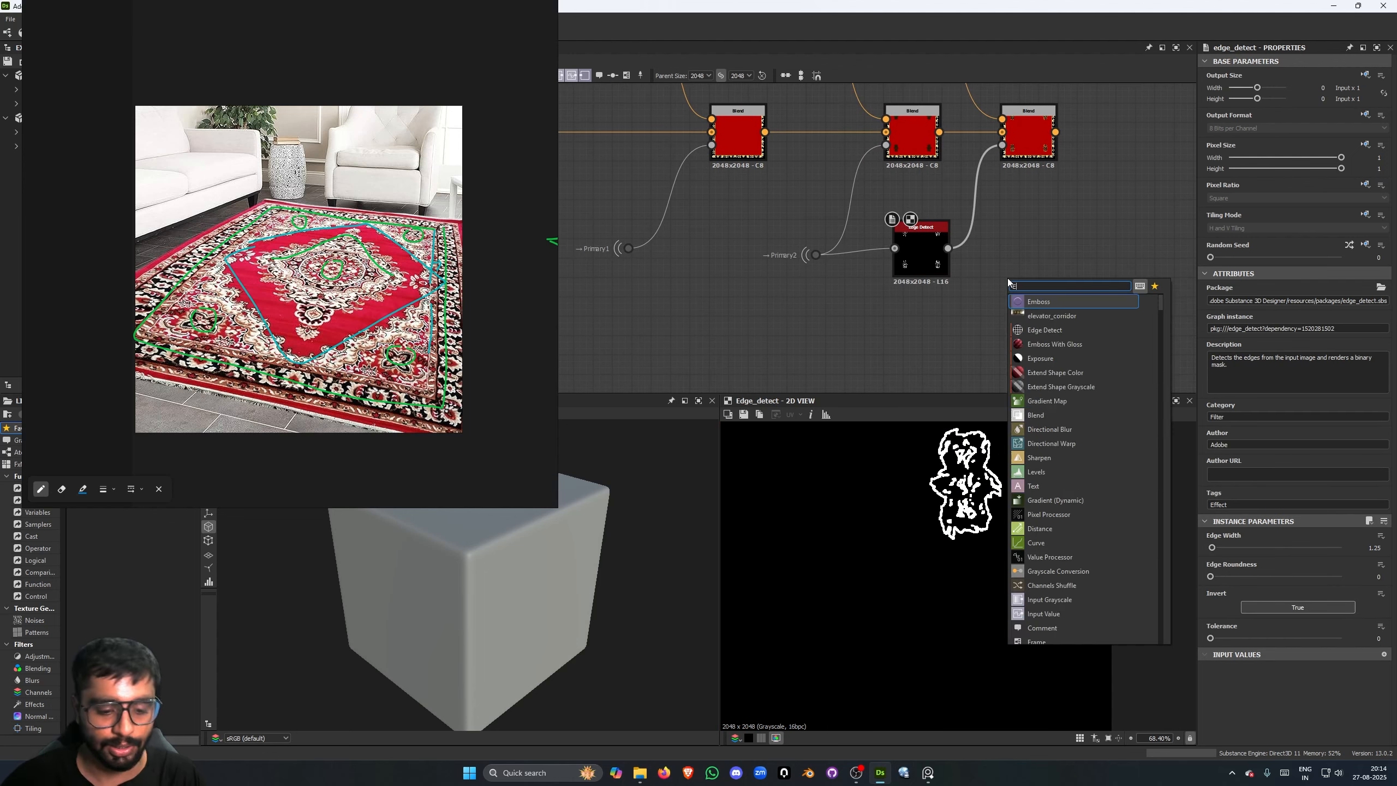
key(Return)
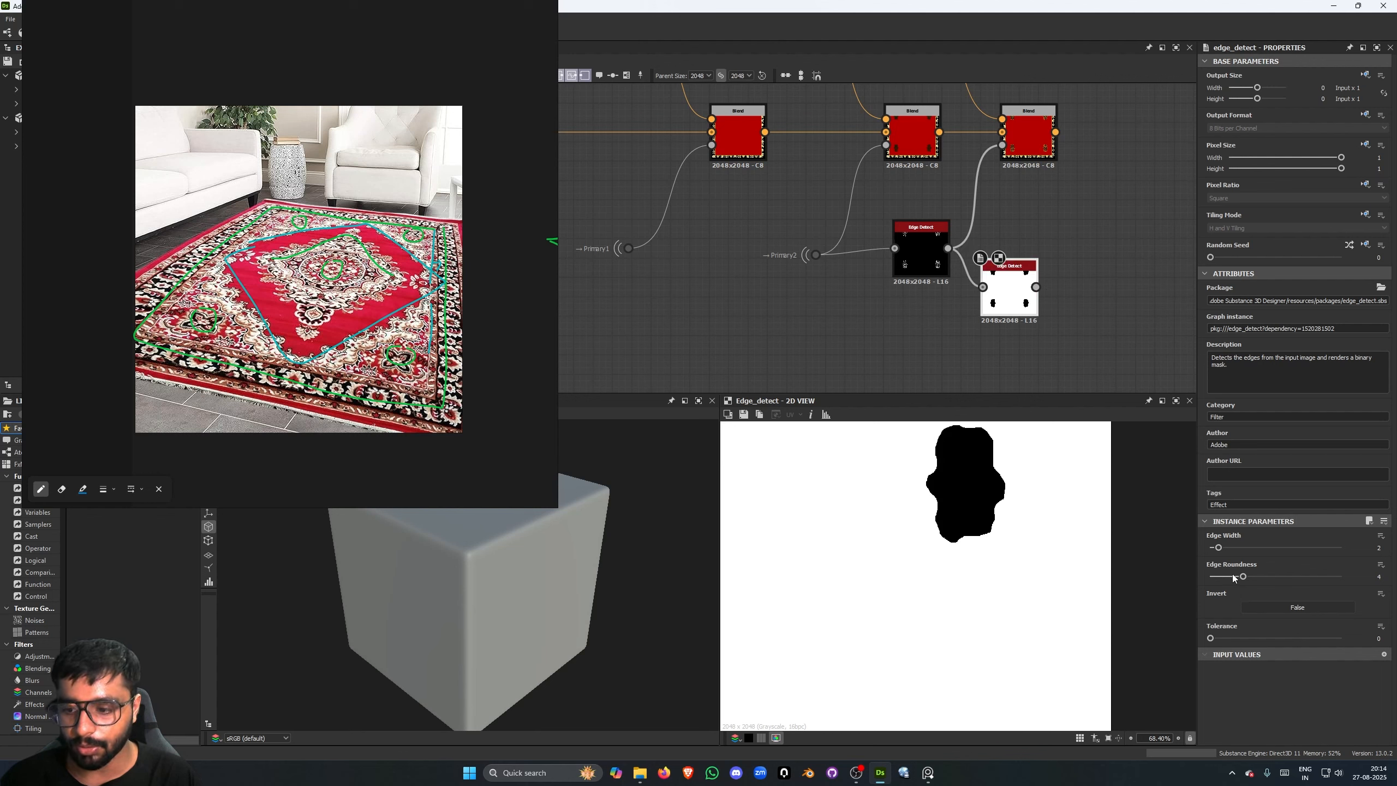
- Set the second Edge Detect's edge width to 1.19 and edge roundness to 0, and align the node beside the first Edge Detect
drag(1232, 577, 1212, 548)
scroll(953, 470, up, 4)
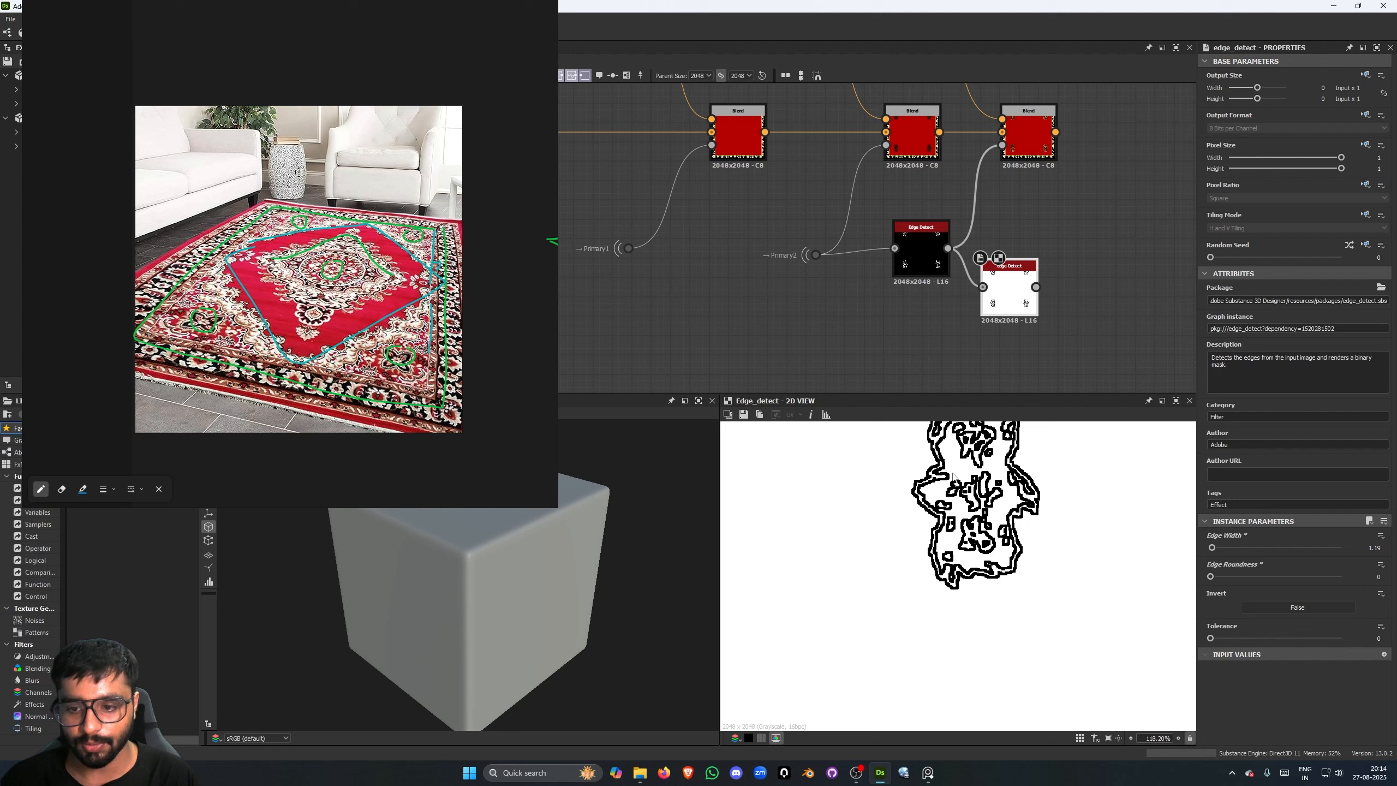
middle_drag(954, 470, 936, 511)
middle_drag(1027, 303, 897, 385)
drag(896, 384, 963, 345)
- Add a Blend node after the last Blend, with that Blend's output as background and the second Edge Detect as opacity mask
click(902, 219)
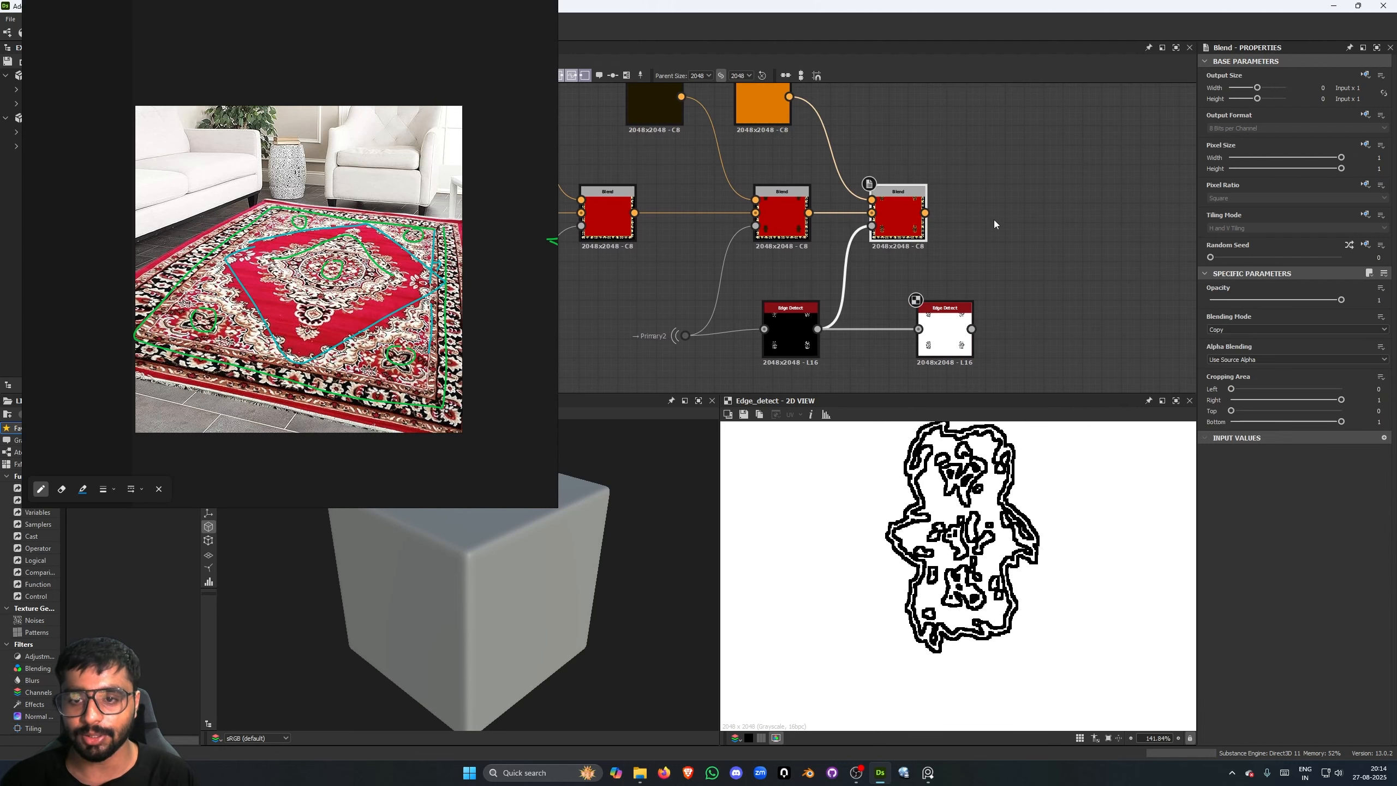
click(1015, 214)
key(space)
text(B)
key(Return)
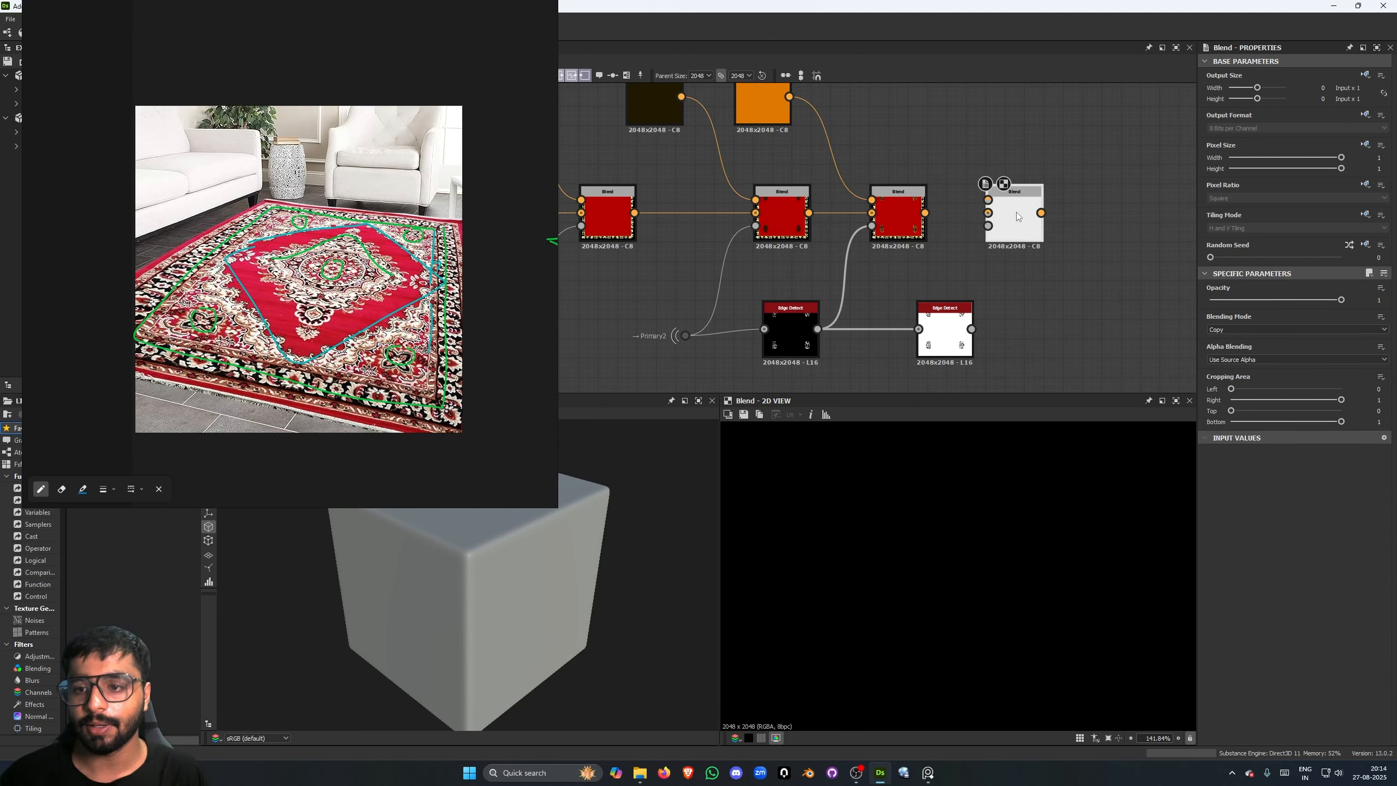
drag(1008, 221, 1047, 230)
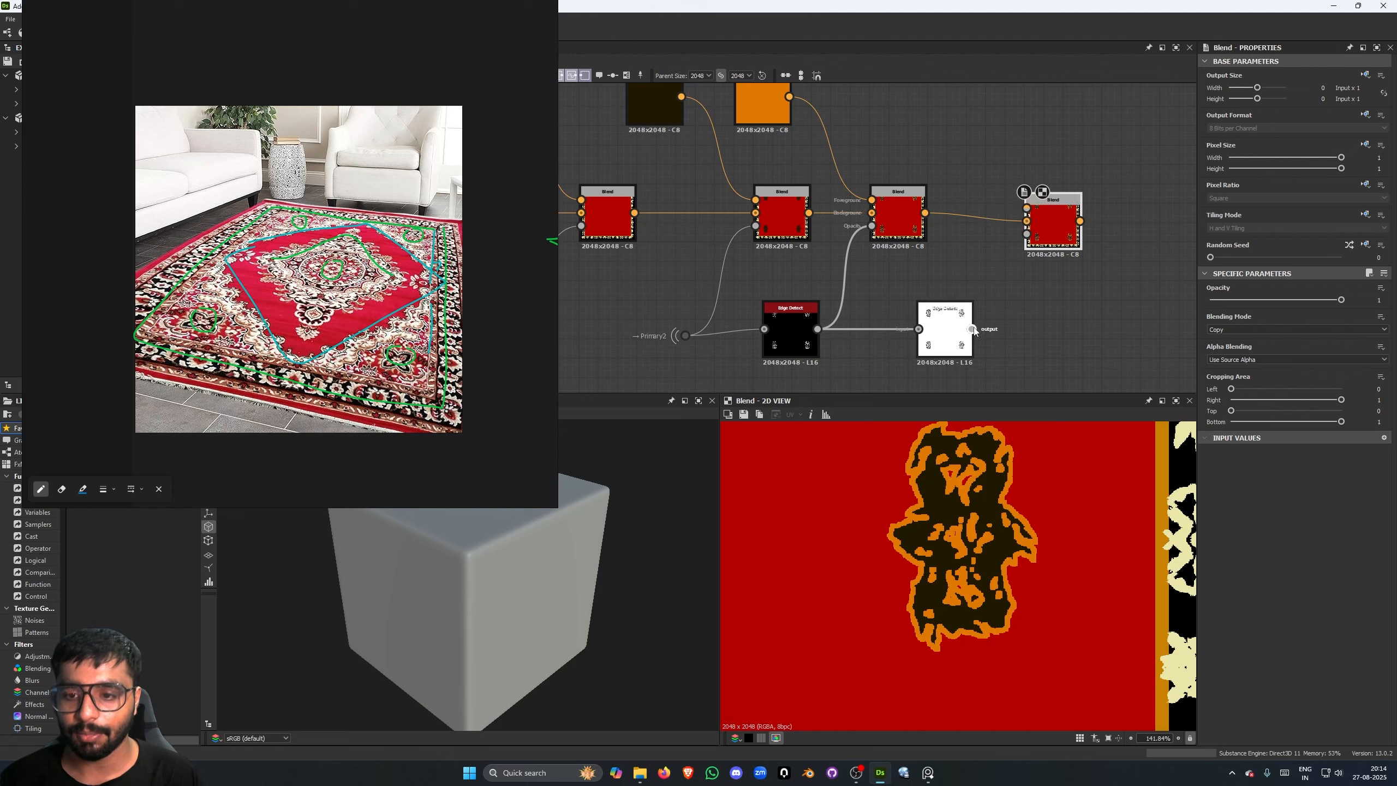
drag(972, 329, 1026, 234)
- Duplicate the orange Uniform Color above the new Blend and connect the copy to that Blend's foreground input
middle_drag(949, 151, 947, 187)
click(778, 141)
key(ctrl+c)
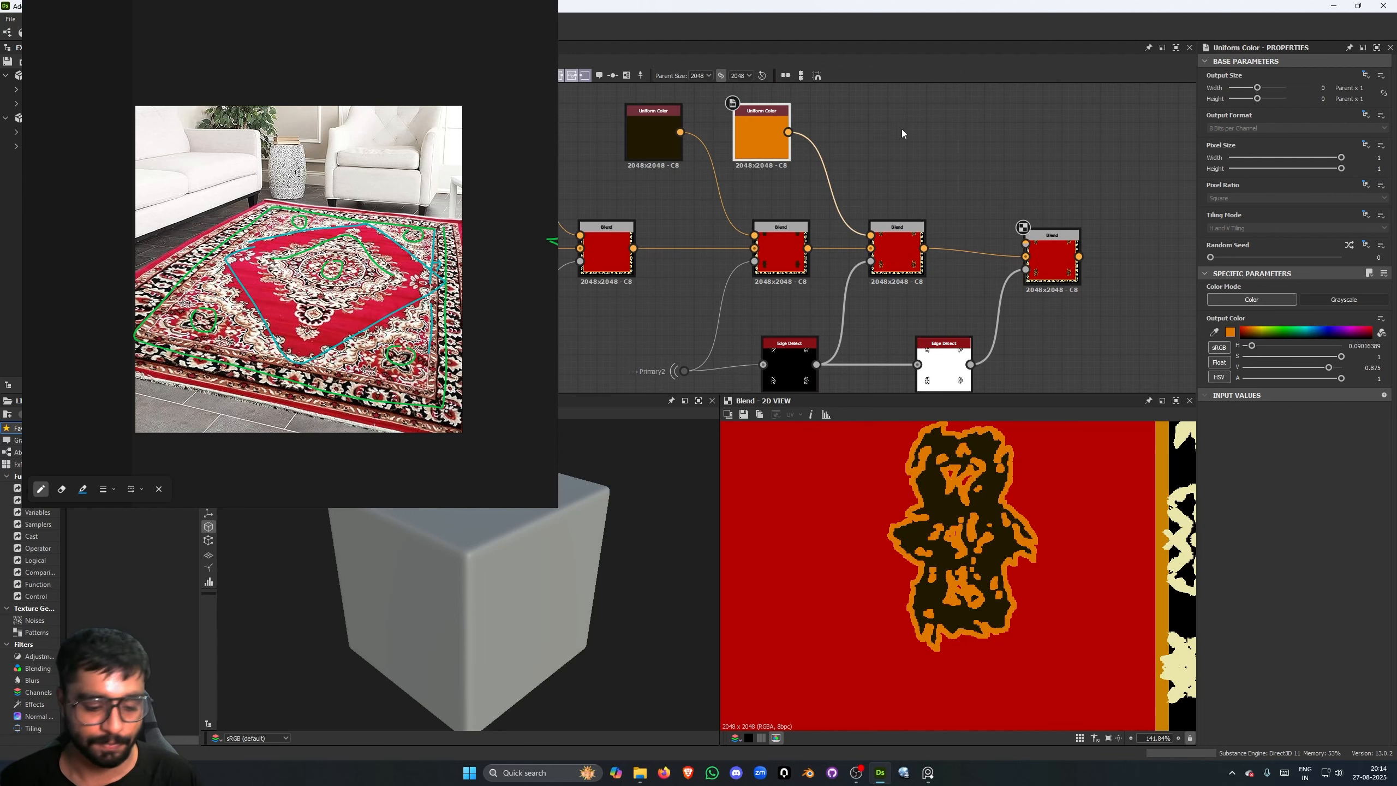
click(938, 142)
key(ctrl+v)
click(956, 110)
drag(963, 132, 1026, 243)
- Preview the new Blend and turn on Invert for the second Edge Detect
click(1052, 258)
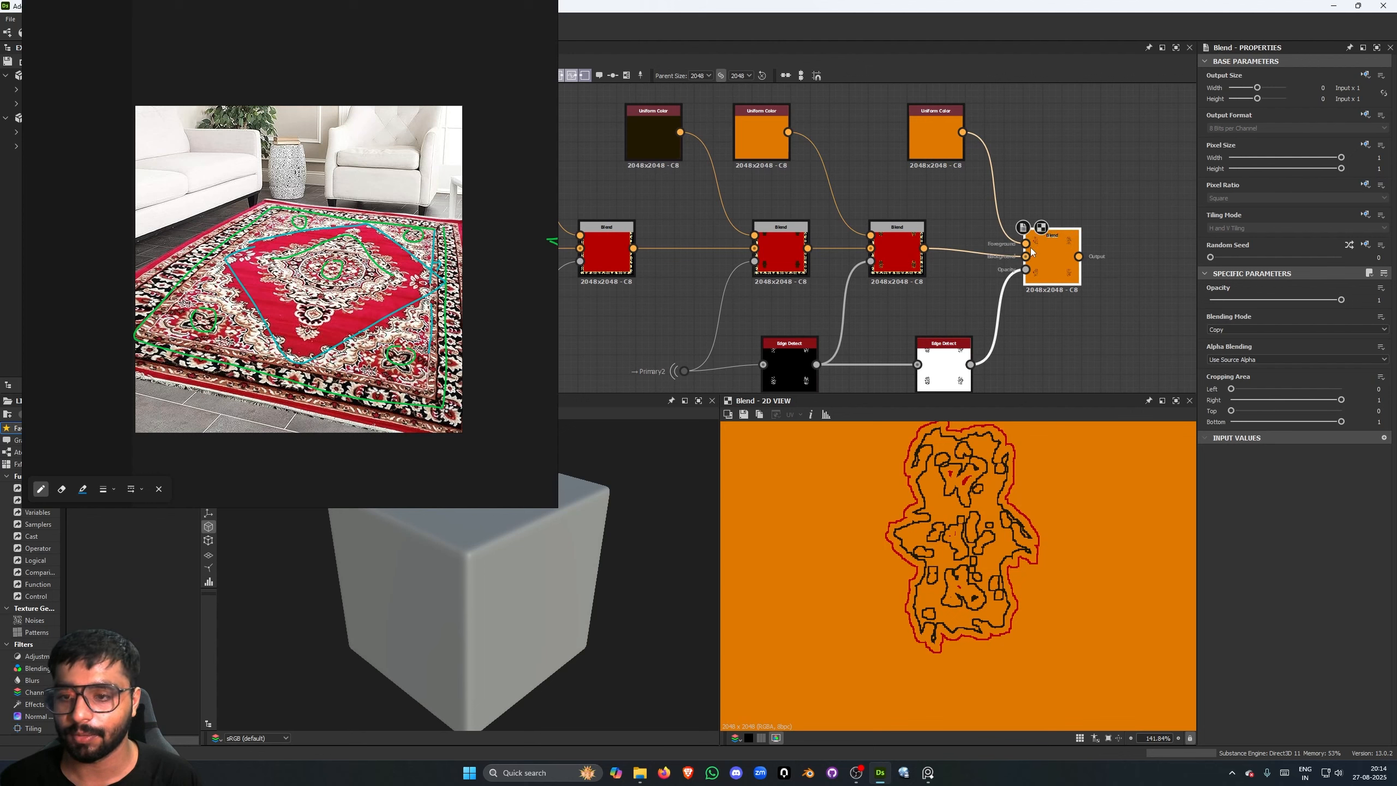
click(944, 355)
click(1260, 606)
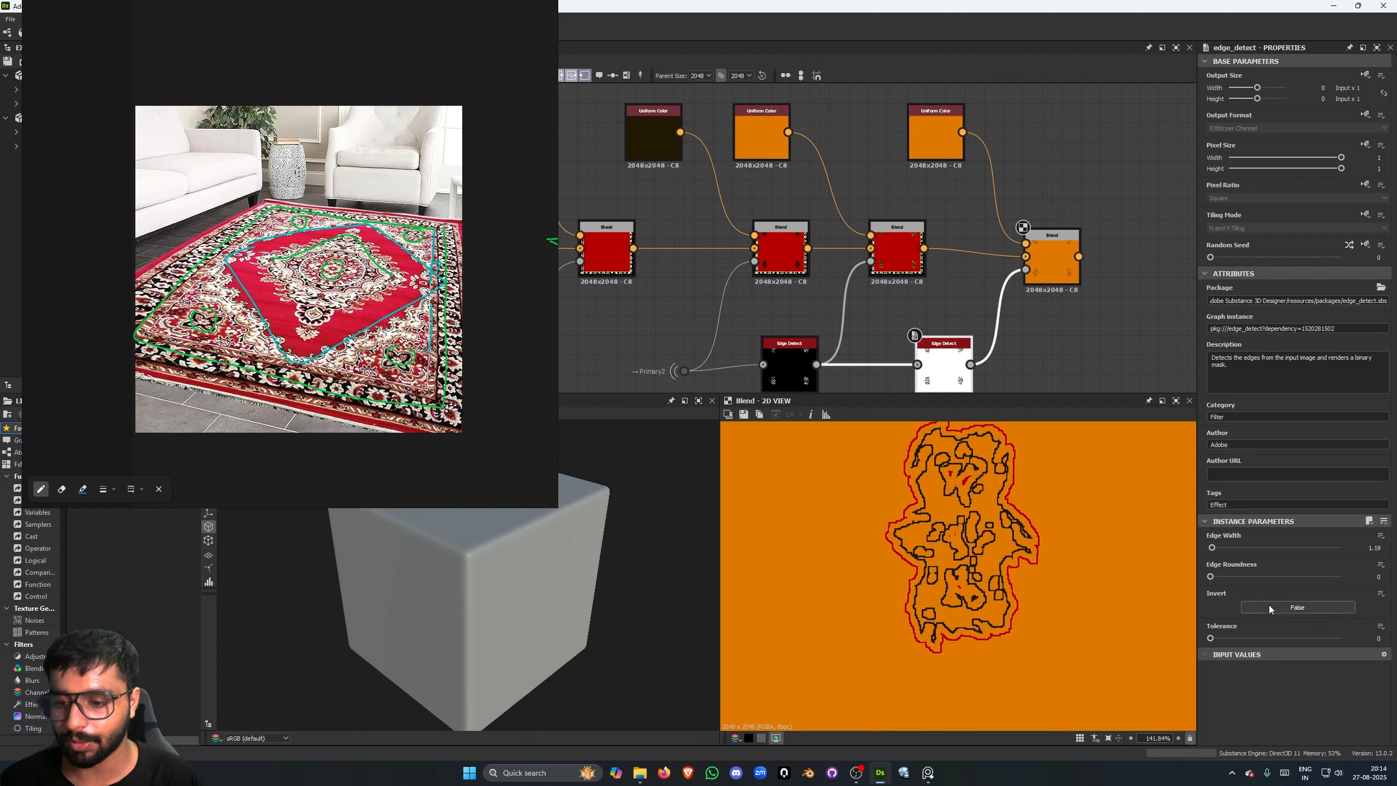
- Change the copied Uniform Color to white with saturation 0 and value 1 while previewing the new Blend
click(935, 145)
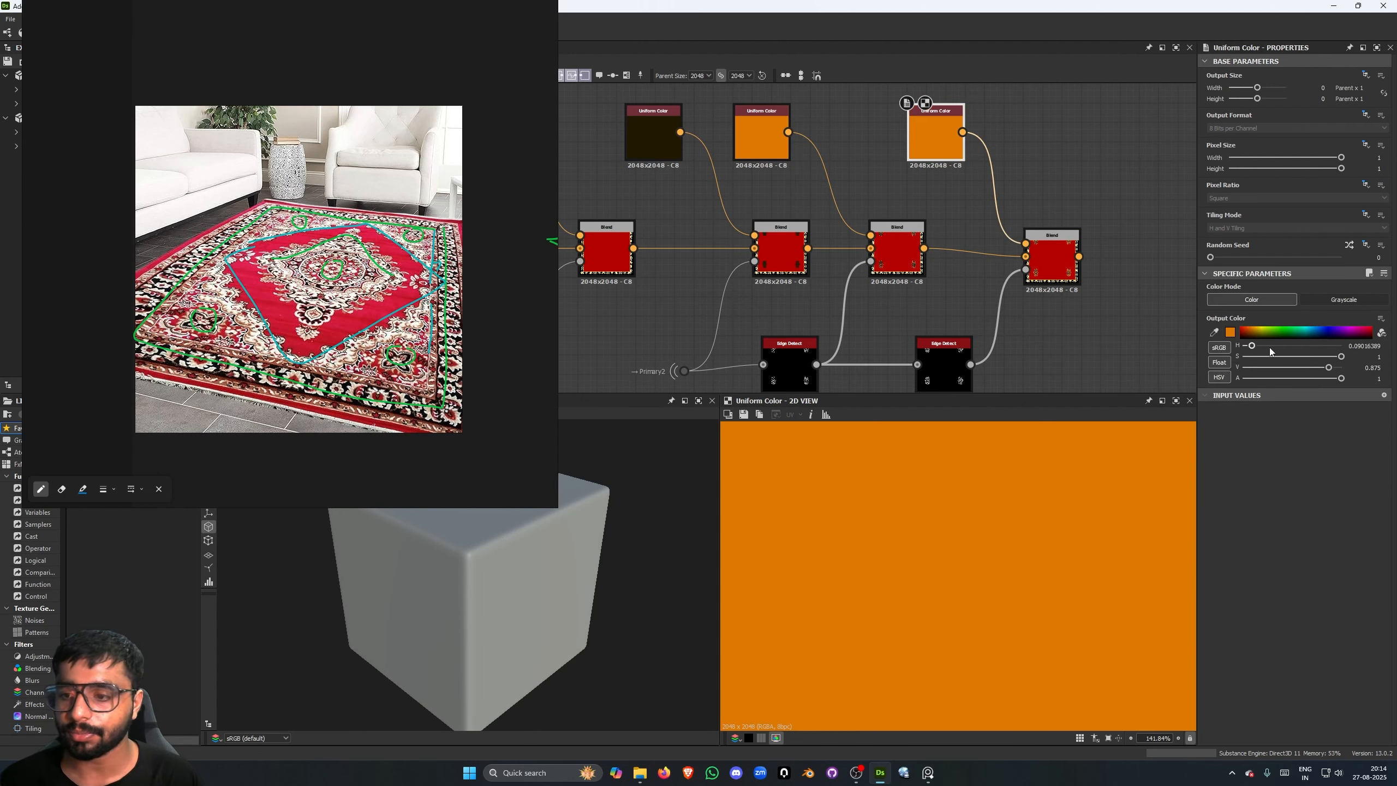
click(1023, 226)
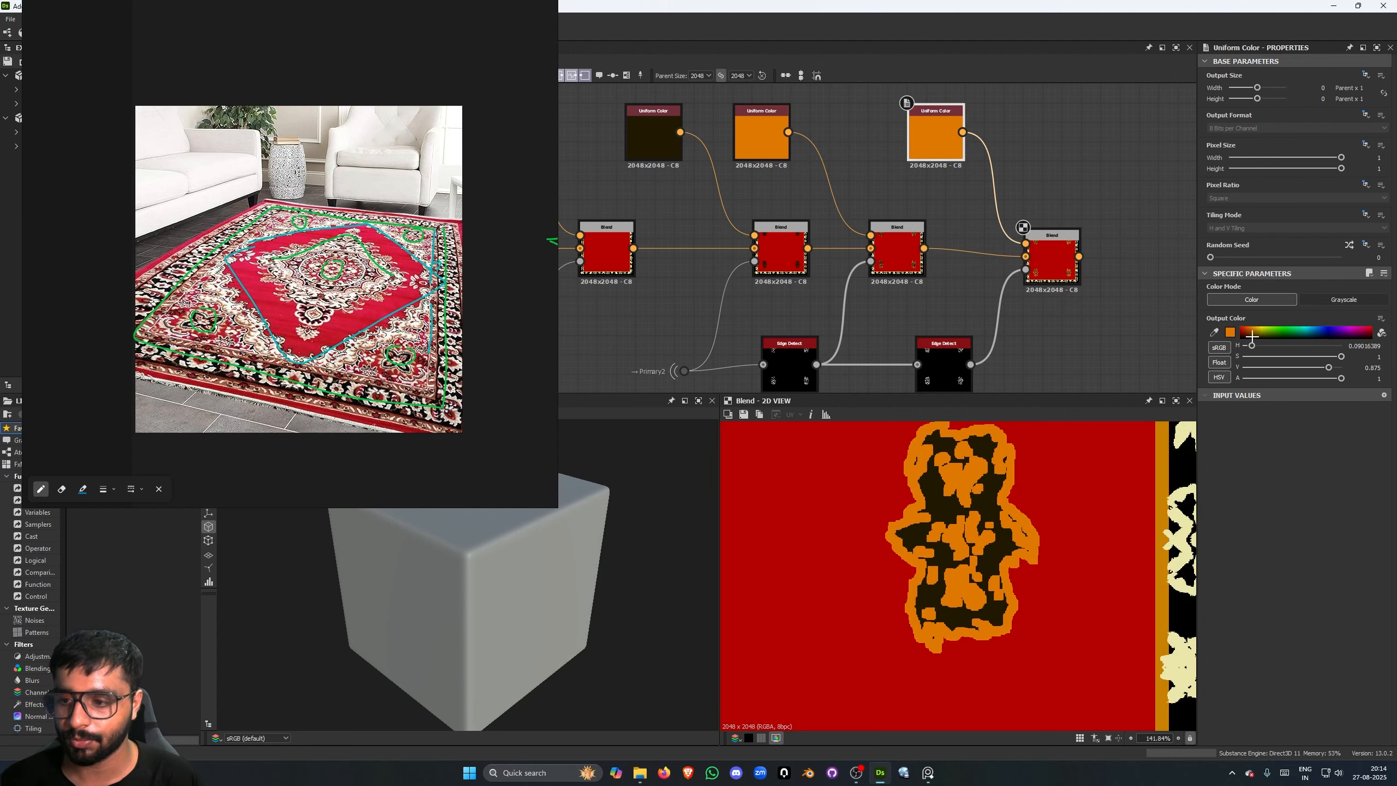
drag(1340, 357, 1136, 357)
drag(1332, 370, 1345, 368)
- Examine the double-outlined corner motifs up close and across the whole red carpet
scroll(1047, 564, down, 5)
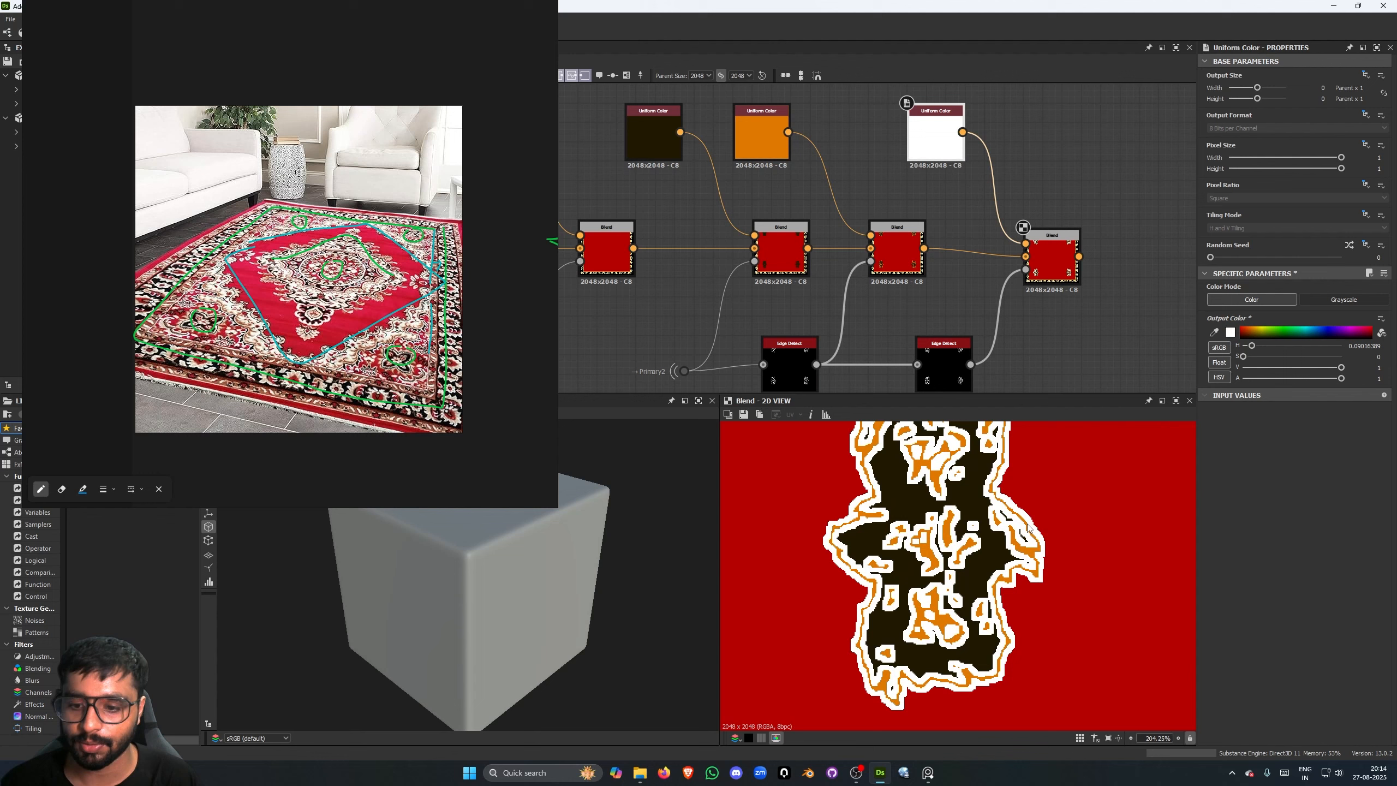
scroll(962, 550, down, 2)
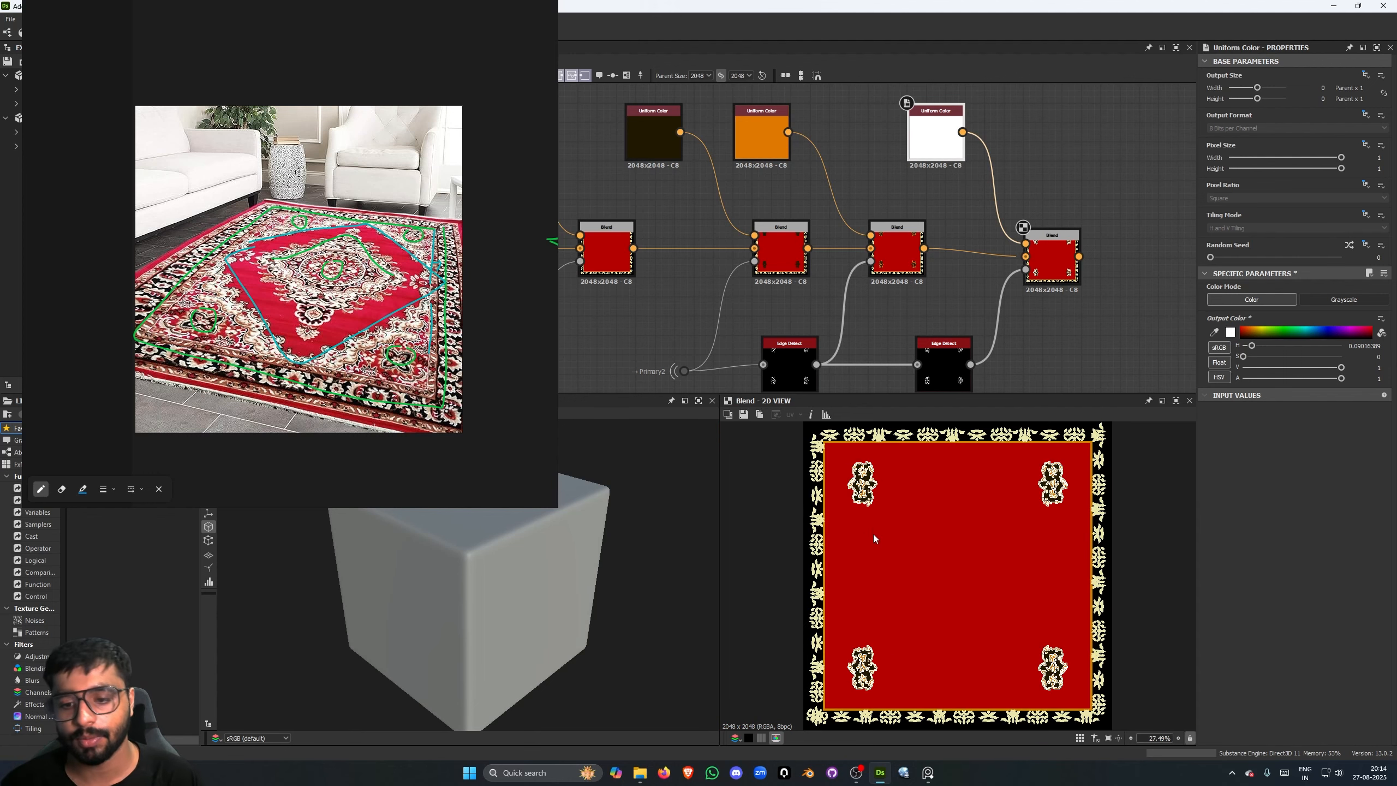
scroll(874, 534, up, 5)
scroll(880, 467, up, 3)
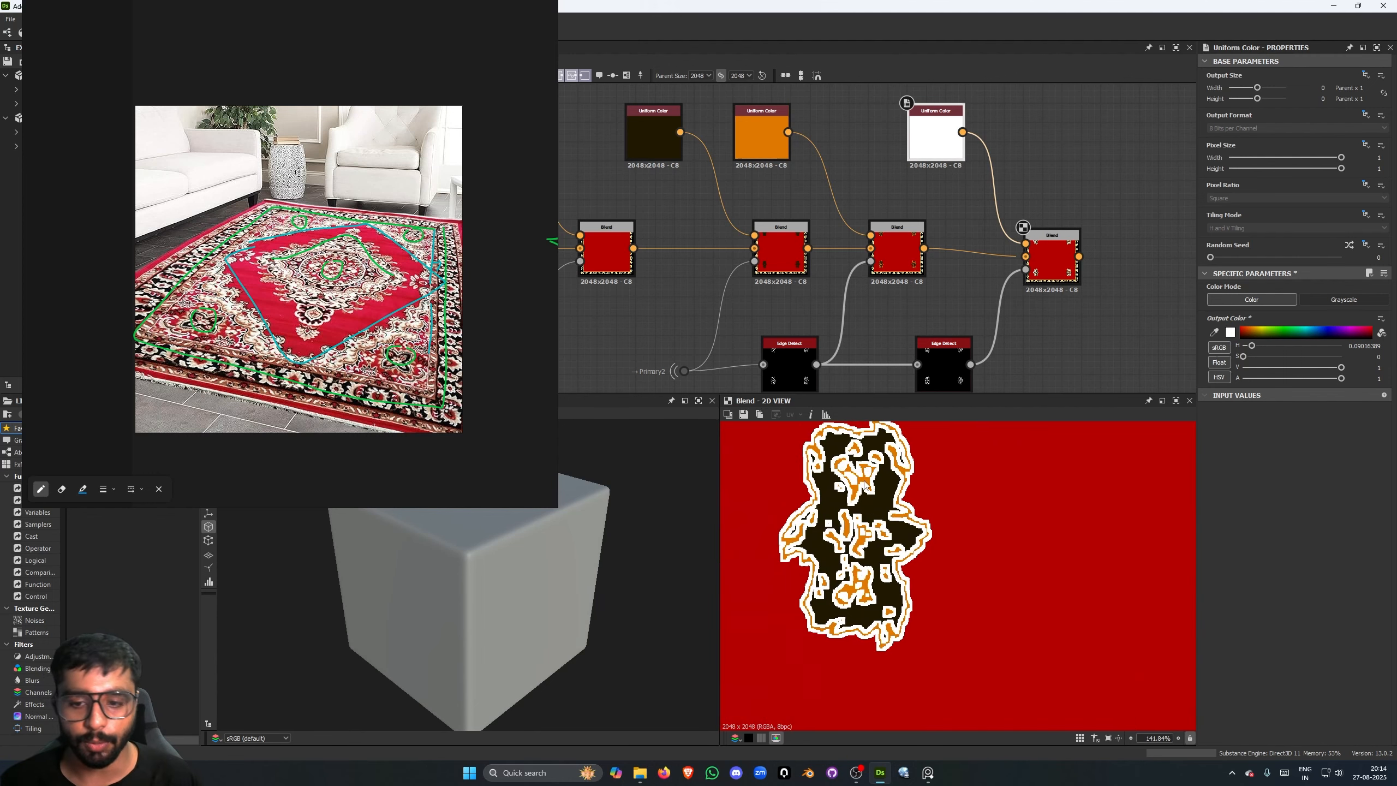
middle_drag(898, 488, 884, 502)
scroll(951, 527, down, 6)
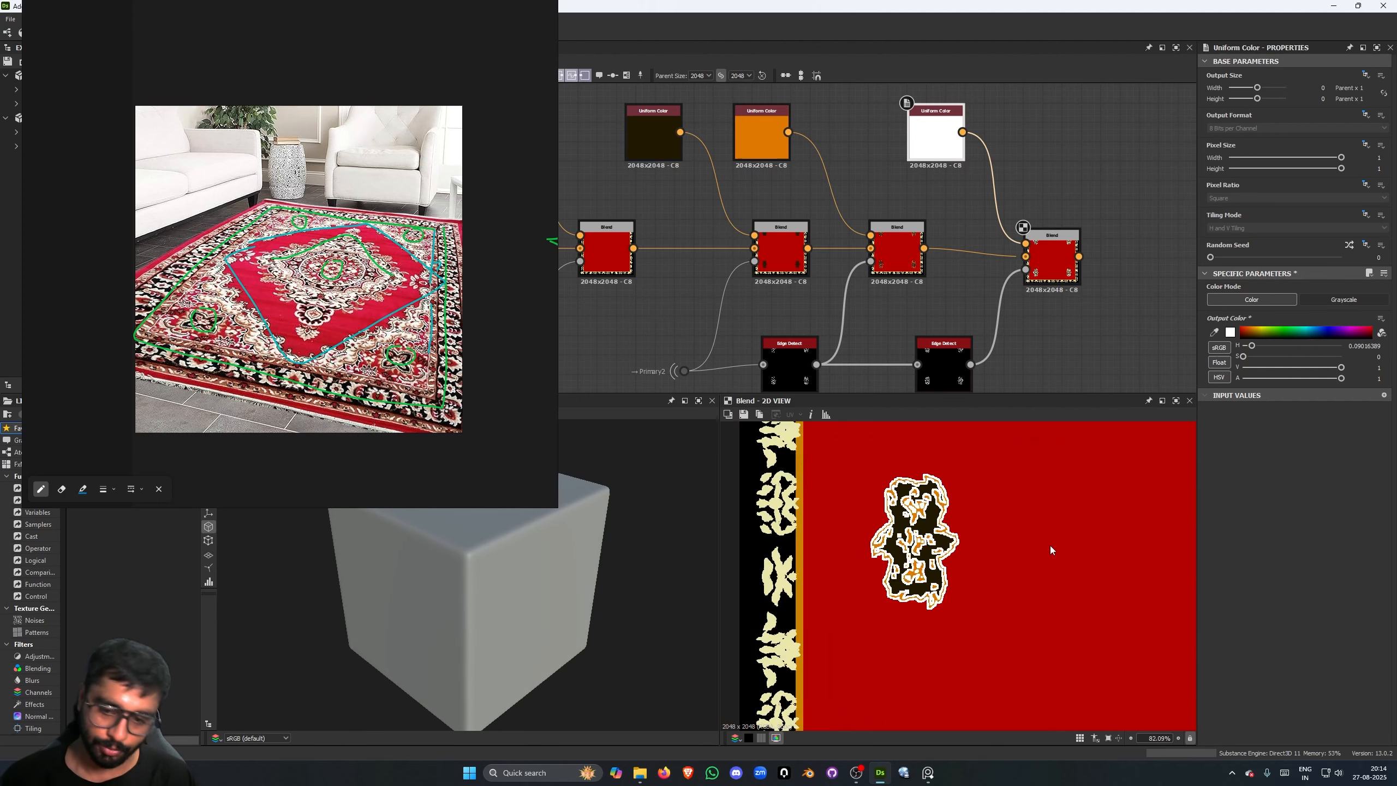
scroll(968, 509, up, 1)
scroll(1014, 524, down, 2)
scroll(999, 520, up, 1)
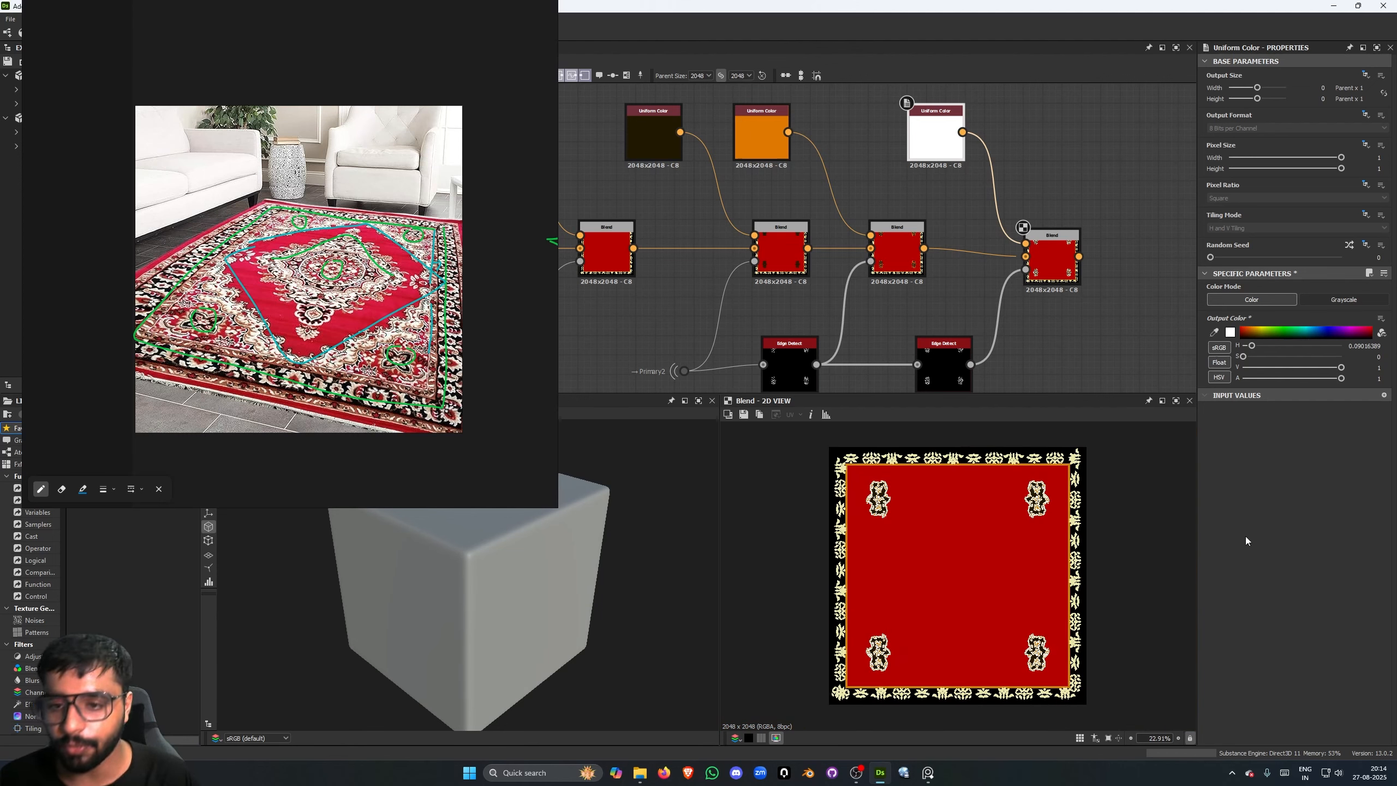
- Look over the green, blue and purple pattern frames beside the red carpet's color node chain
scroll(1048, 308, down, 4)
scroll(1030, 304, up, 1)
scroll(1030, 307, down, 4)
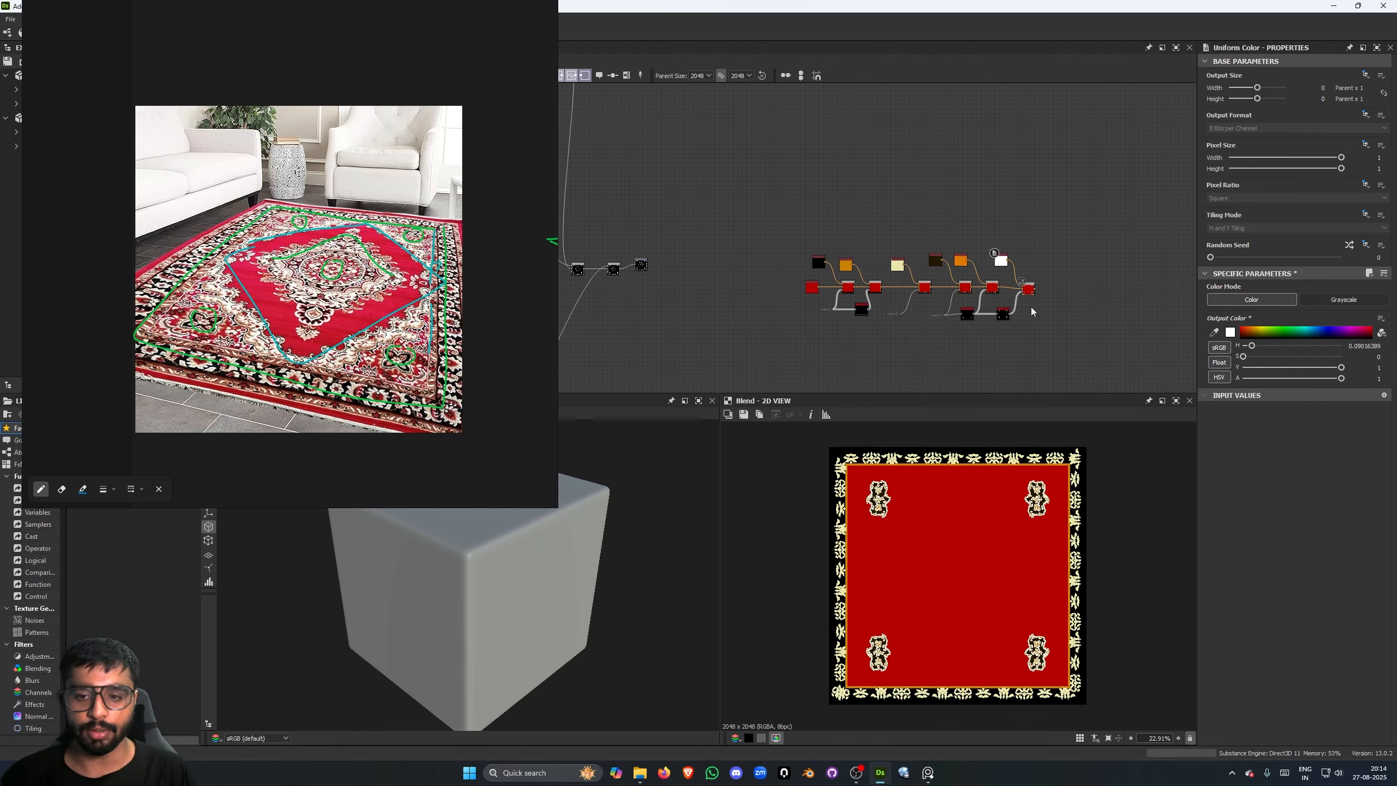
scroll(965, 289, down, 3)
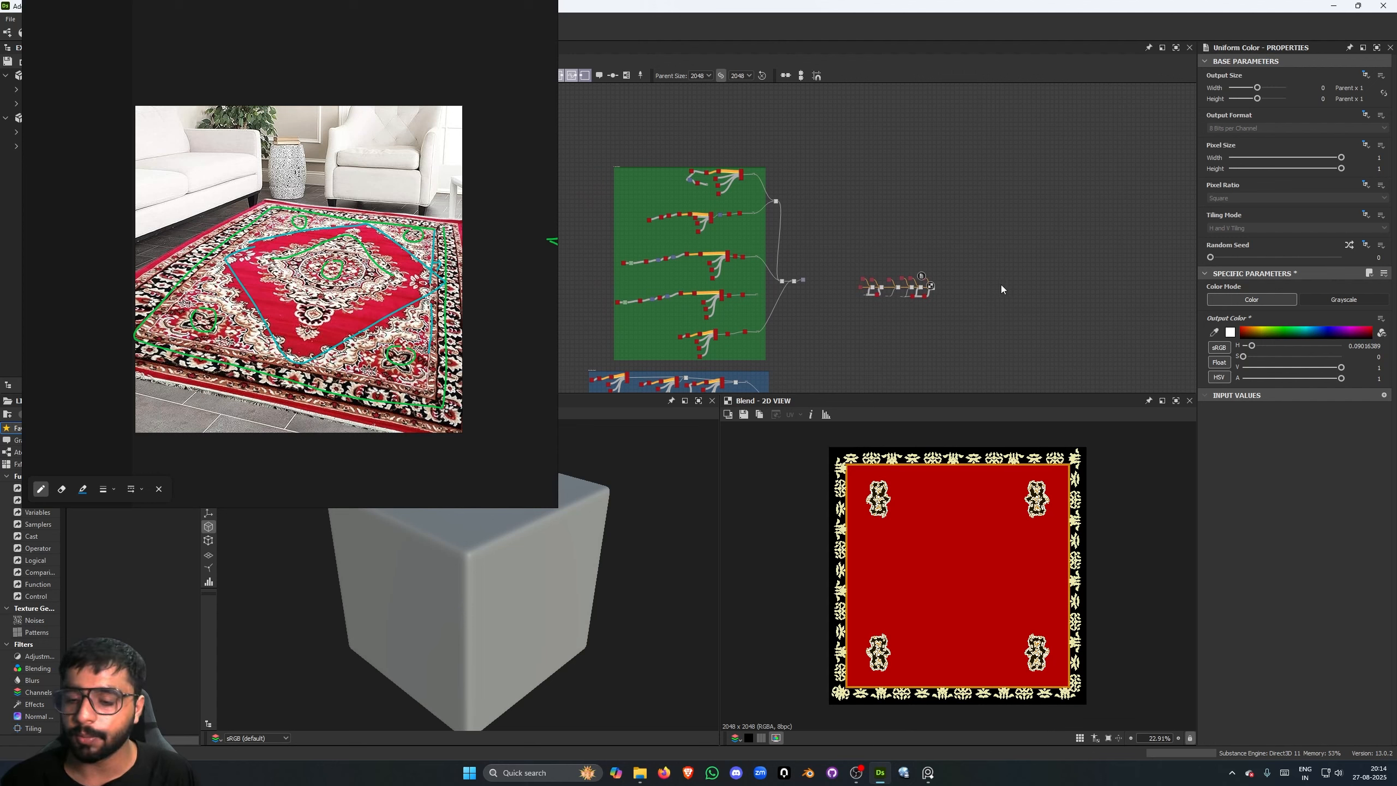
middle_drag(969, 286, 1054, 230)
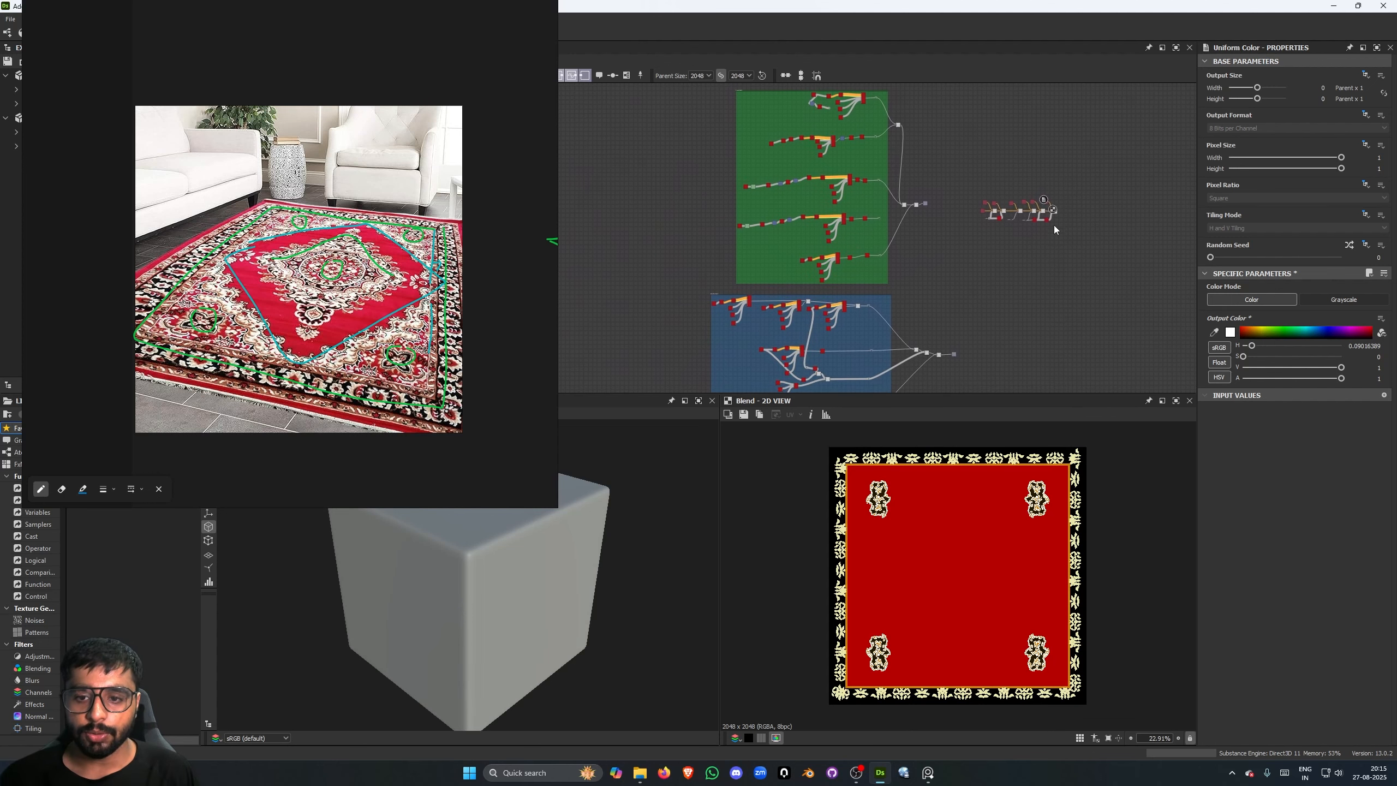
middle_drag(948, 142, 949, 147)
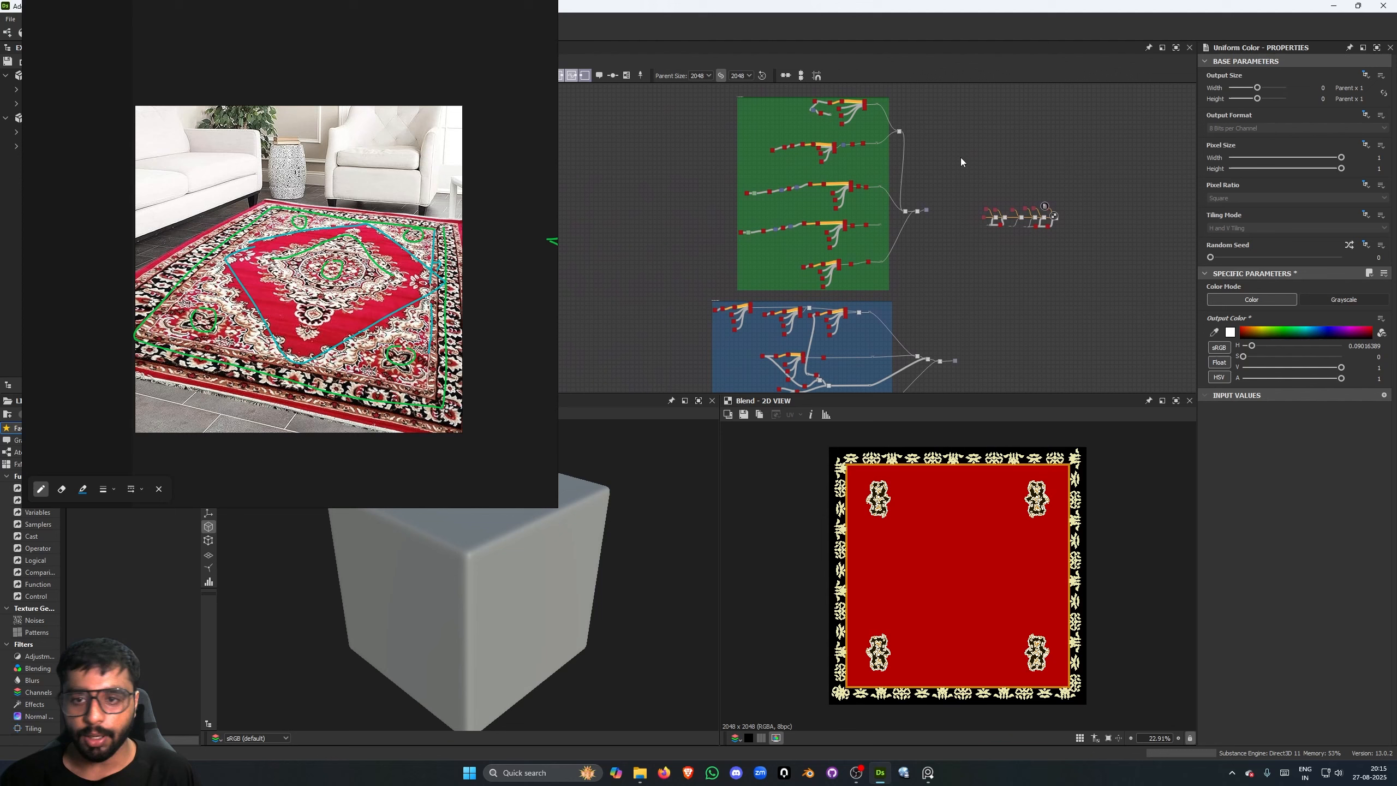
scroll(1000, 179, down, 3)
middle_drag(976, 316, 940, 209)
scroll(978, 231, up, 2)
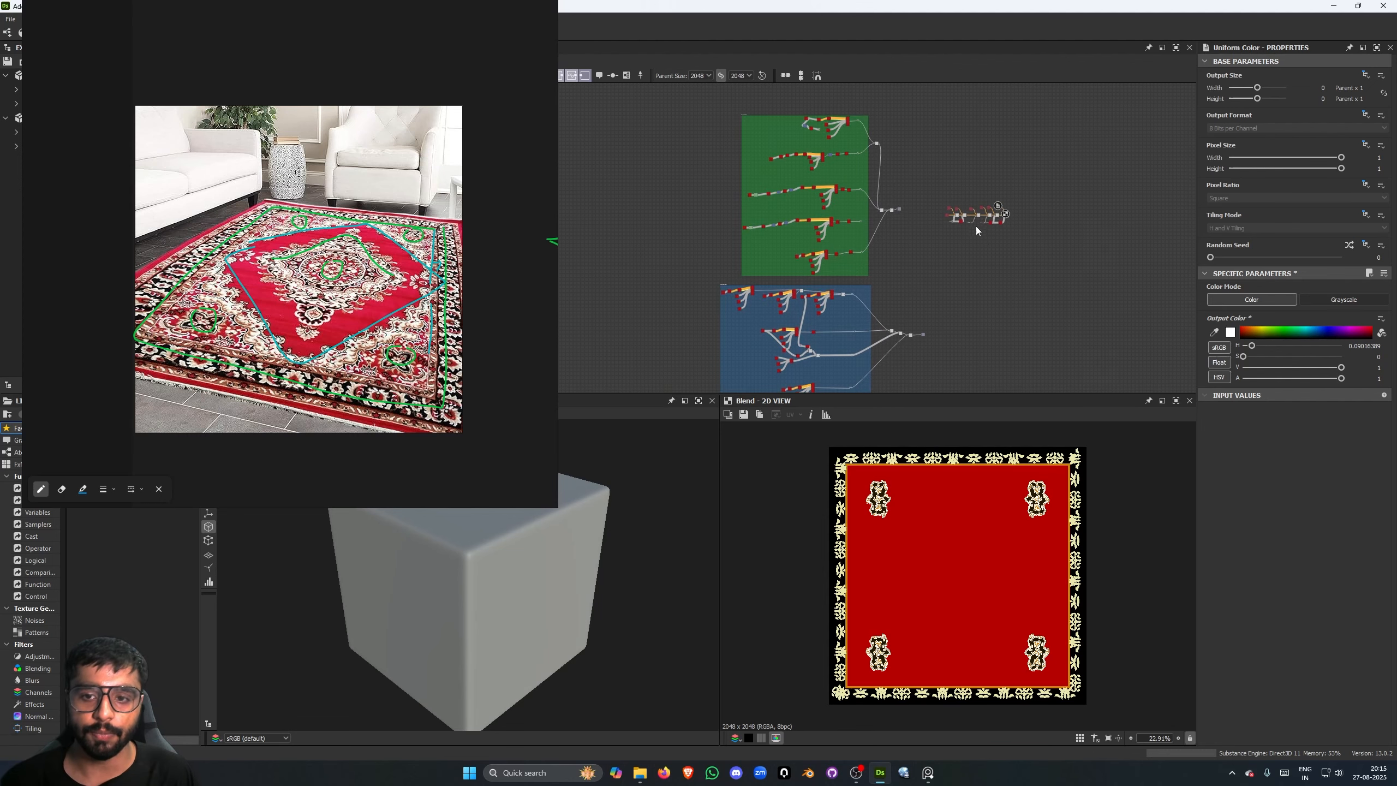
scroll(990, 260, up, 1)
scroll(992, 261, down, 3)
middle_drag(992, 260, 945, 243)
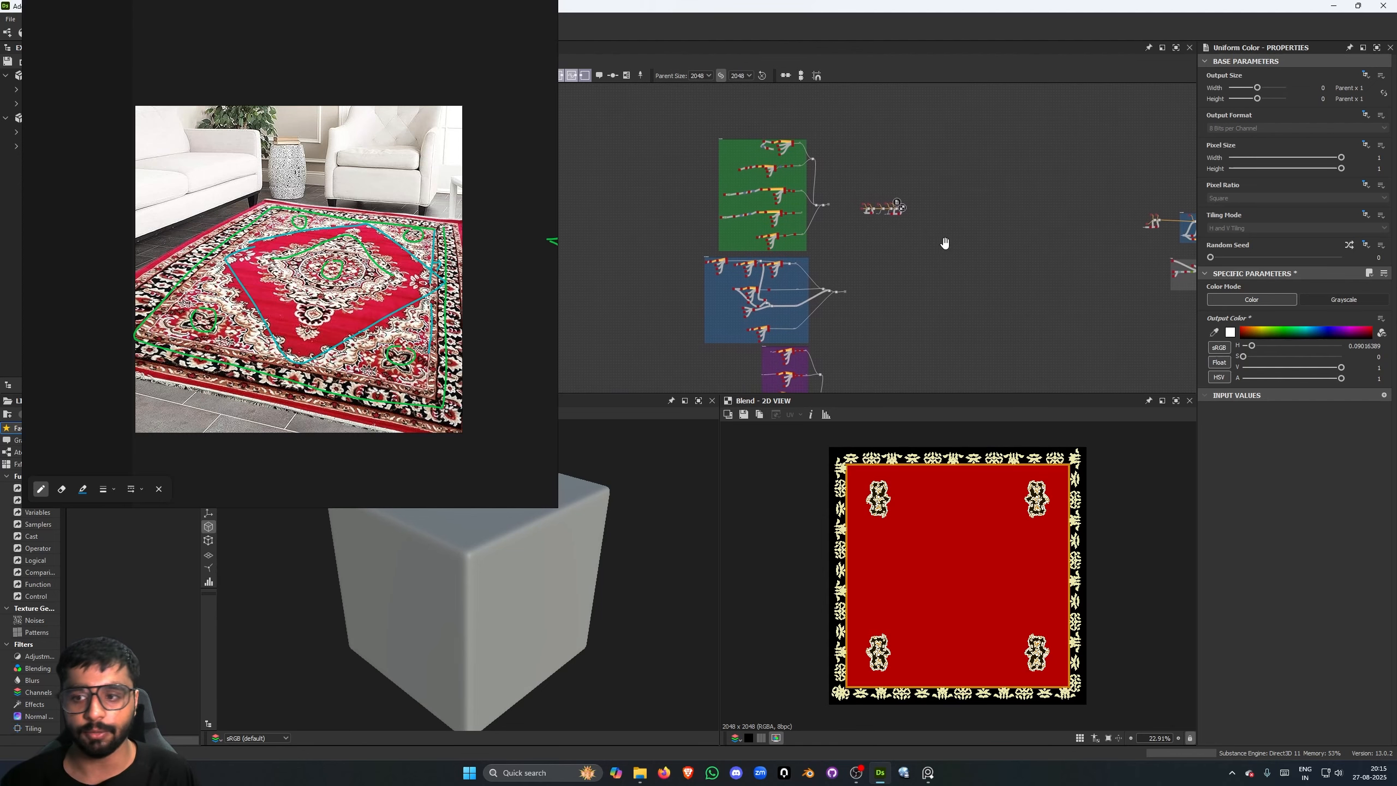
middle_drag(818, 251, 858, 255)
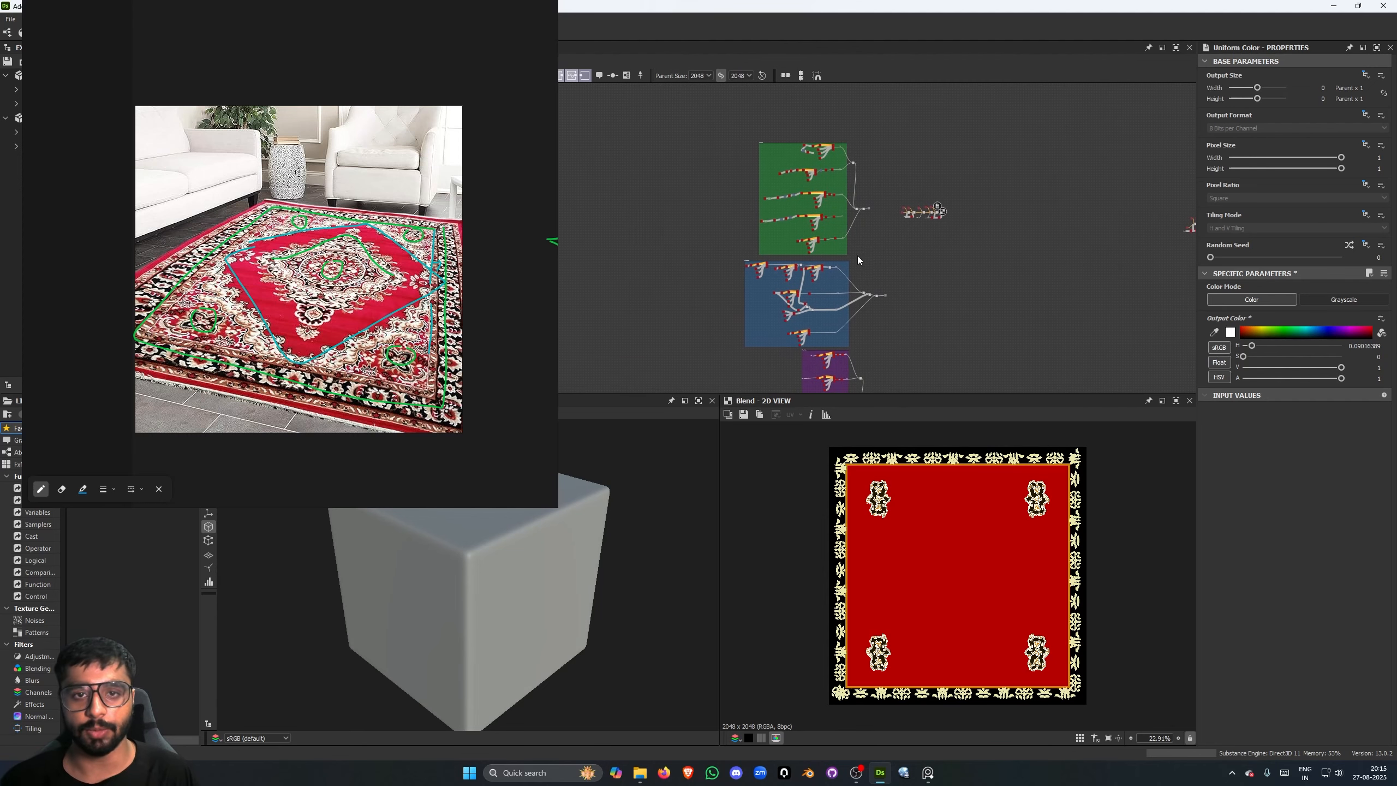